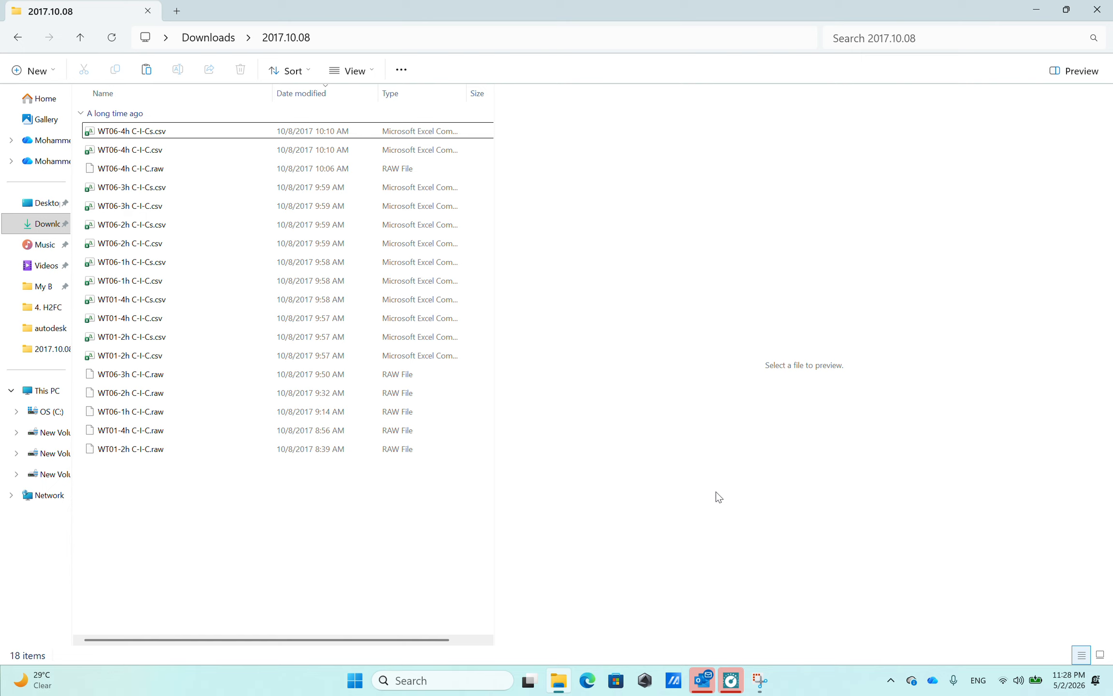
# Launch Excel with a new blank workbook and maximize its window.
pyautogui.click(398, 680)
pyautogui.write('excel')
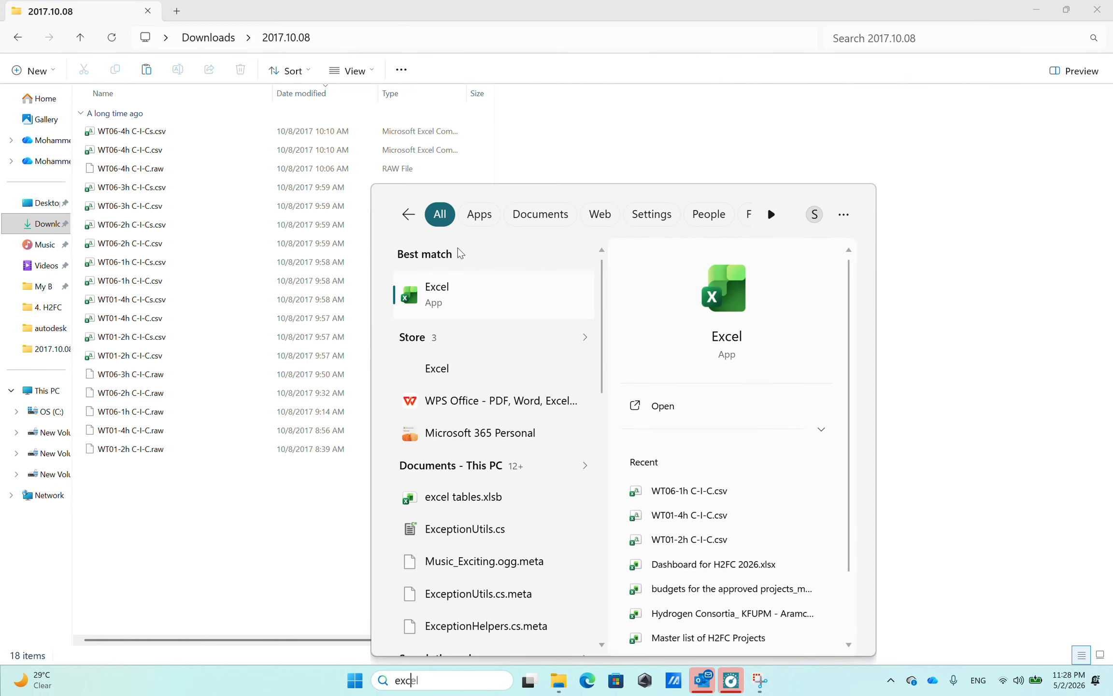
pyautogui.click(480, 298)
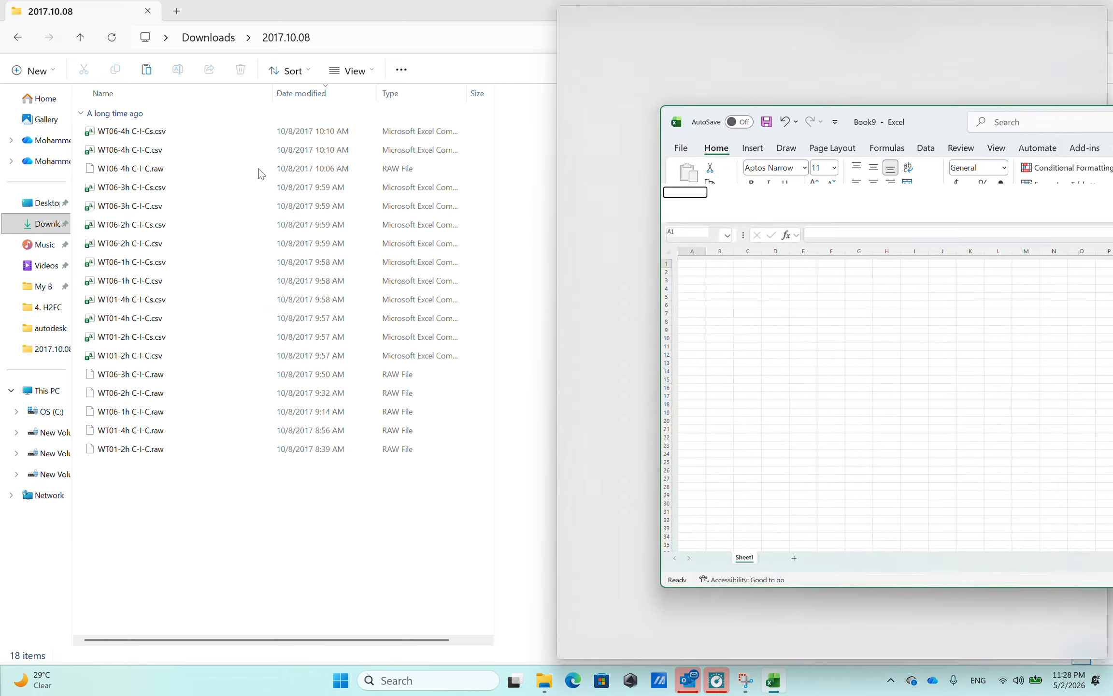
pyautogui.moveTo(1065, 121); pyautogui.dragTo(307, 6)
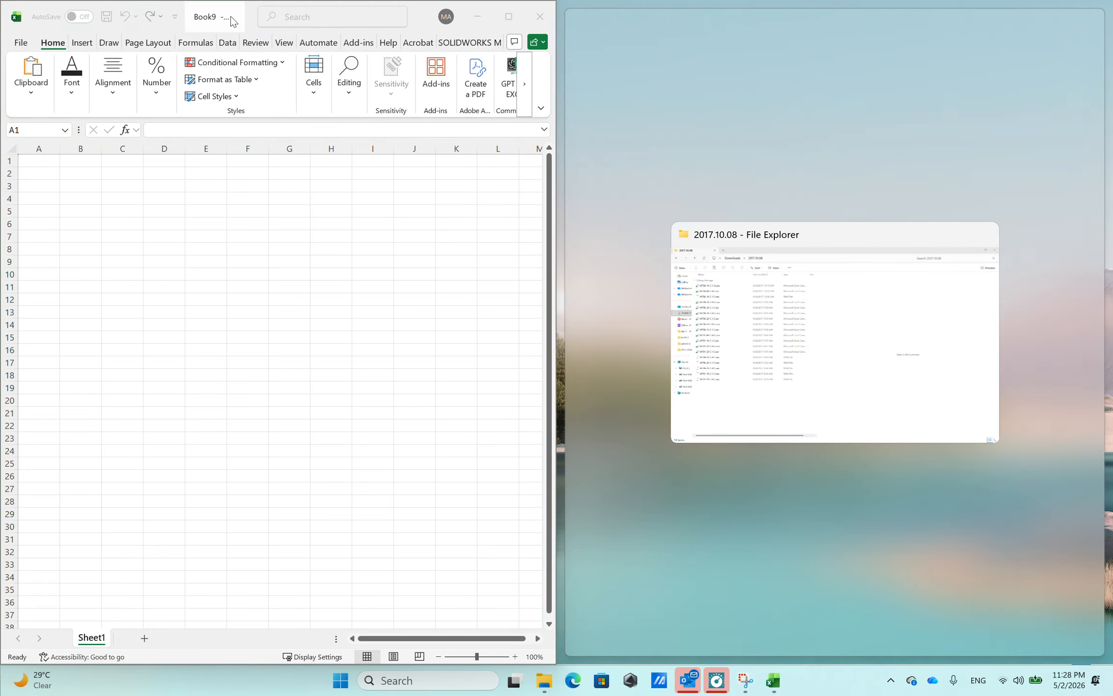
pyautogui.moveTo(232, 20); pyautogui.dragTo(370, 5)
pyautogui.click(413, 349)
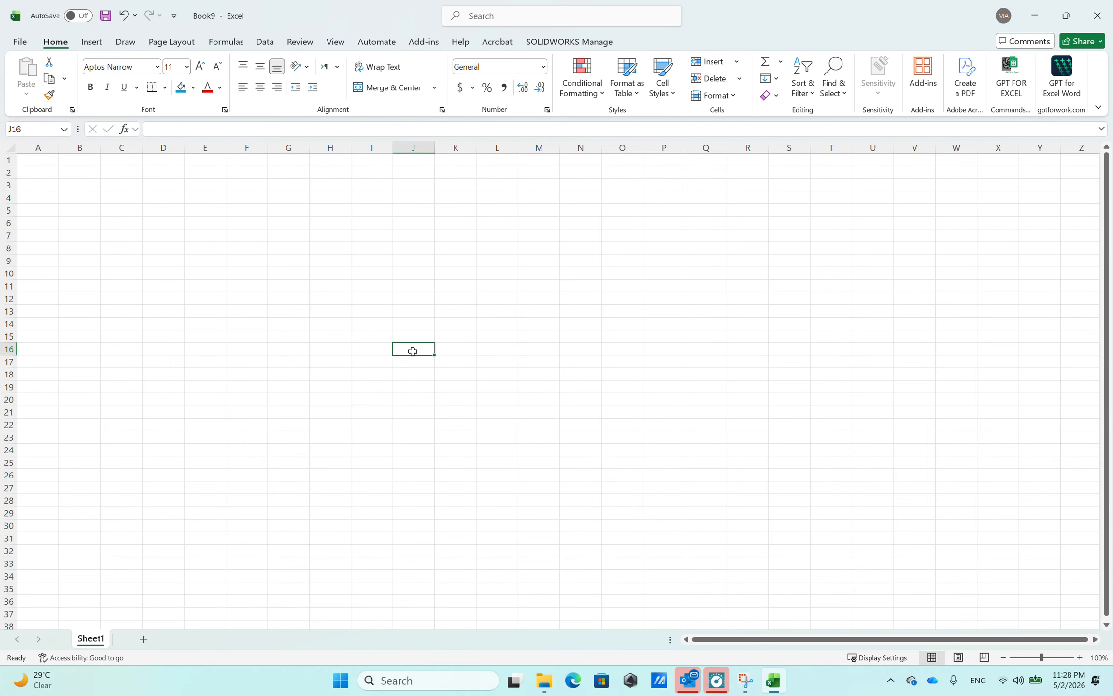
# Open WT06-4h C-I-Cs.csv from the 2017.10.08 folder, look over its peak table and close it.
pyautogui.hotkey('alt', 'Tab')
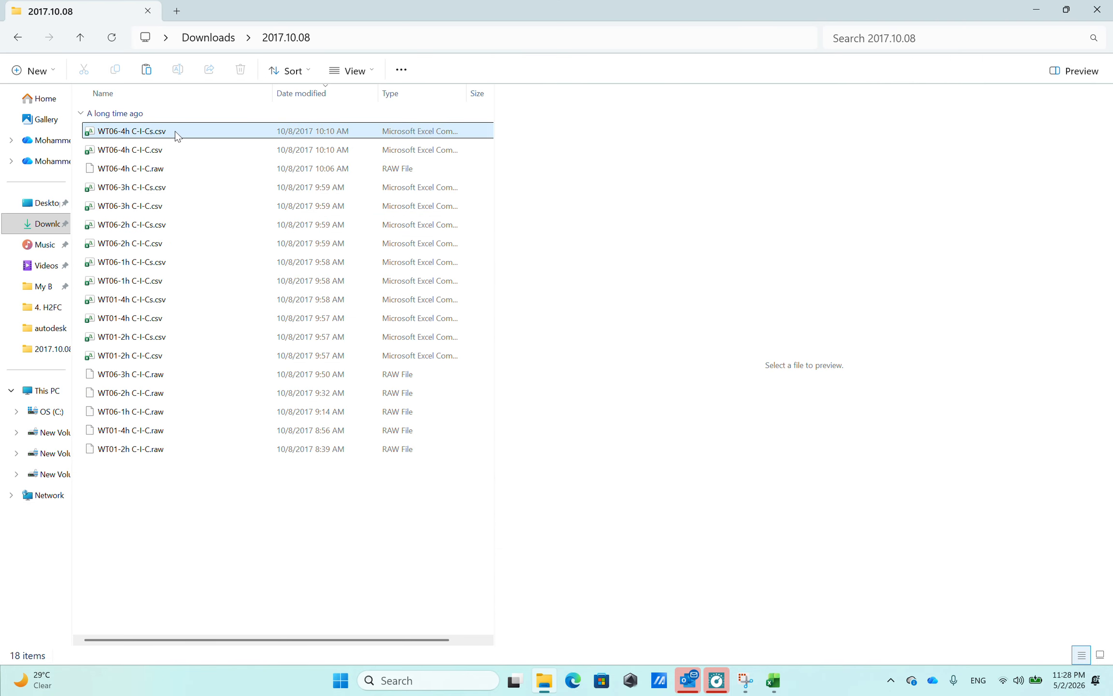
pyautogui.doubleClick(175, 131)
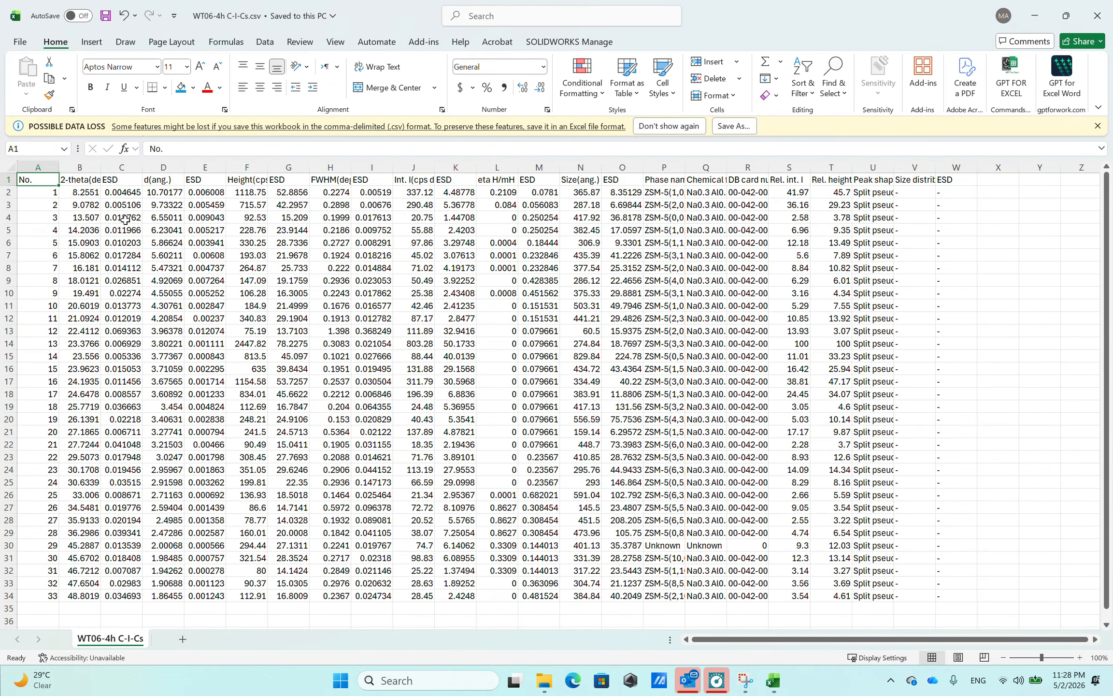
pyautogui.click(1097, 15)
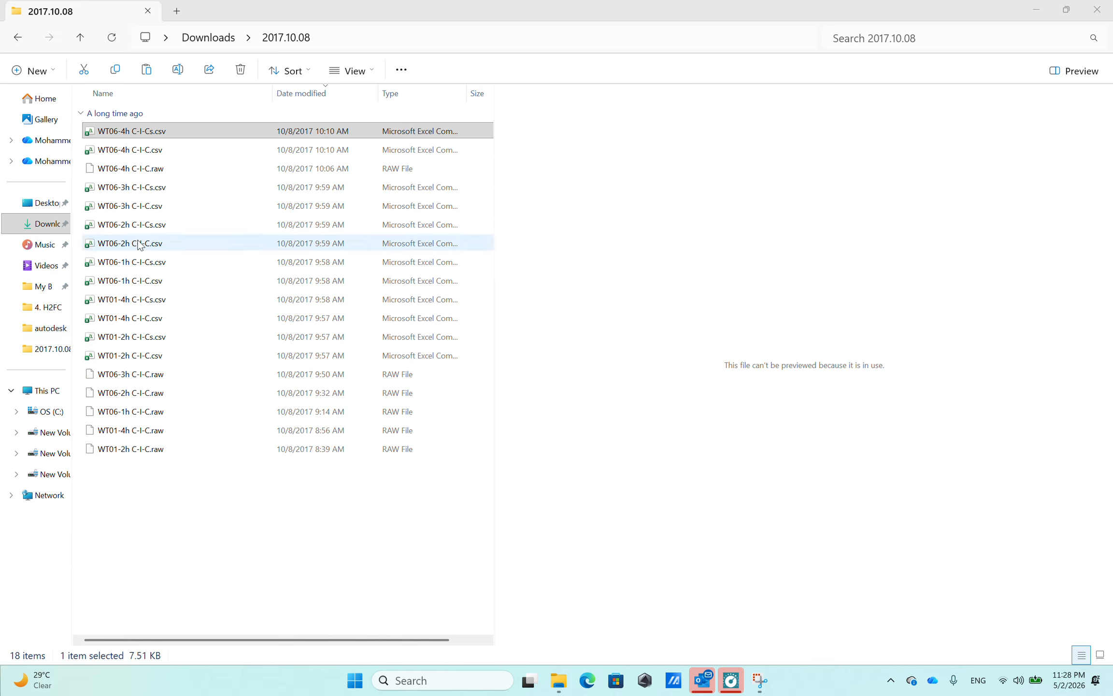
# Open WT06-1h C-I-C.csv from the 2017.10.08 folder and dismiss the data conversion prompt.
pyautogui.click(163, 281)
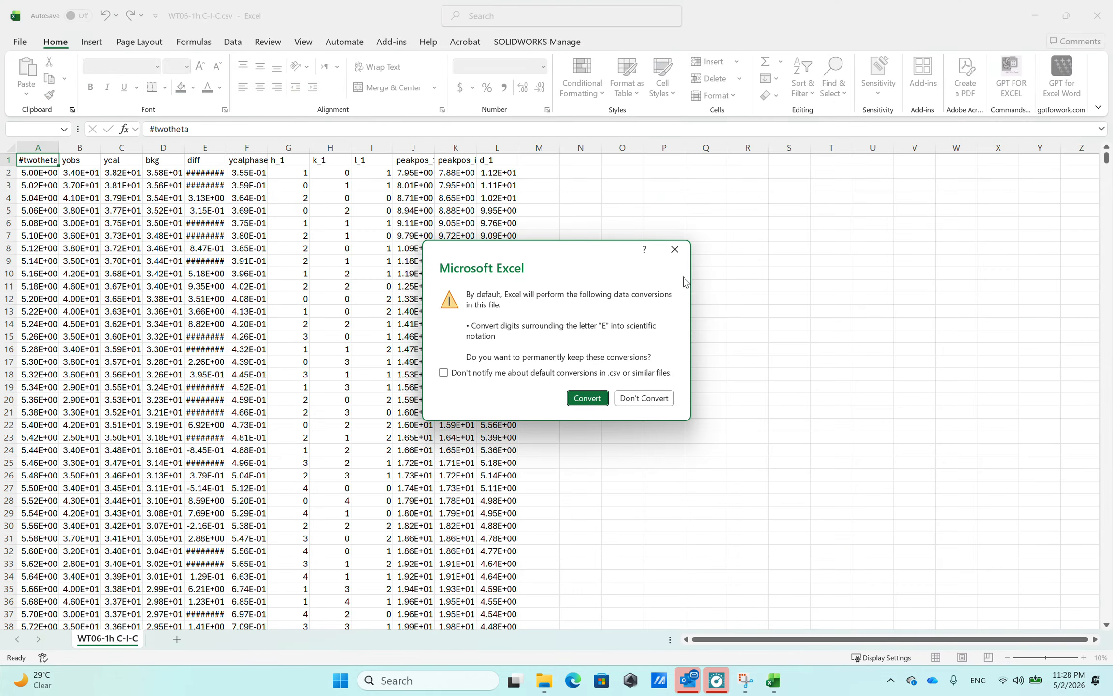
pyautogui.click(675, 249)
# Examine the #twotheta and yobs columns of WT06-1h C-I-C.csv and browse down through the rows.
pyautogui.moveTo(38, 167); pyautogui.dragTo(414, 165)
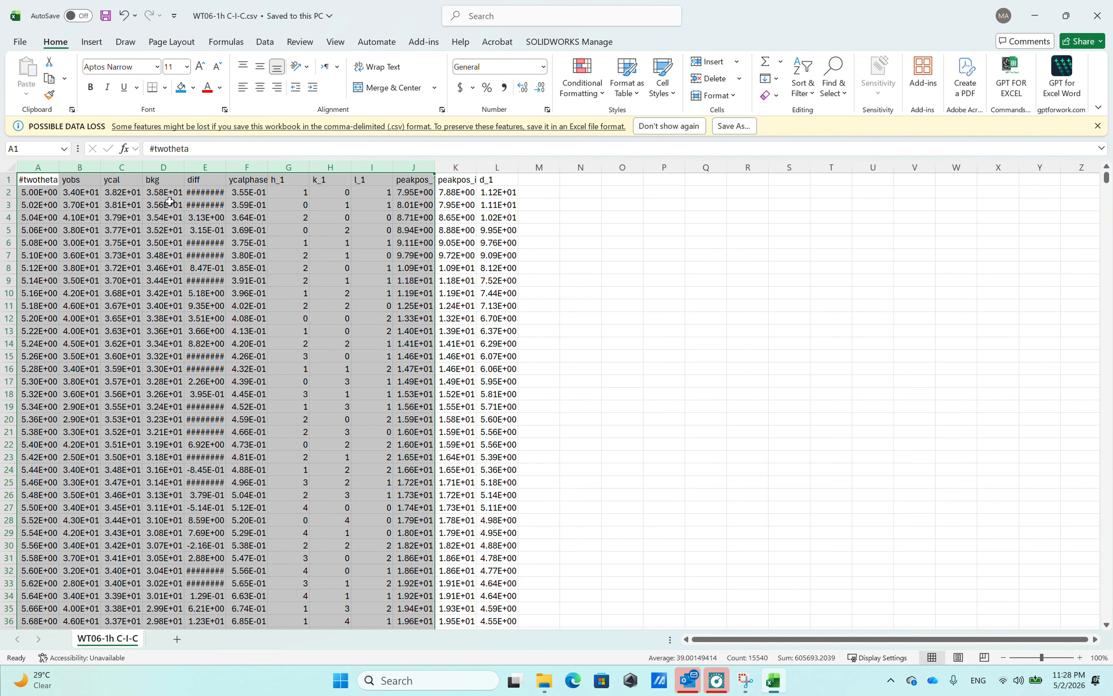
pyautogui.click(39, 166)
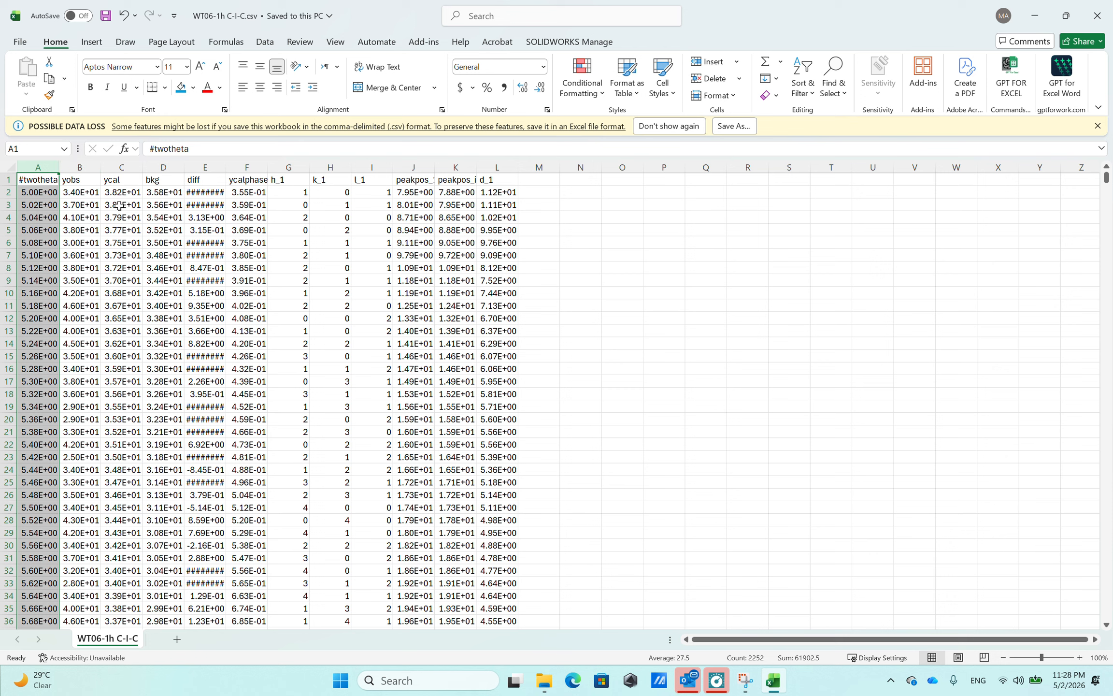
pyautogui.click(83, 169)
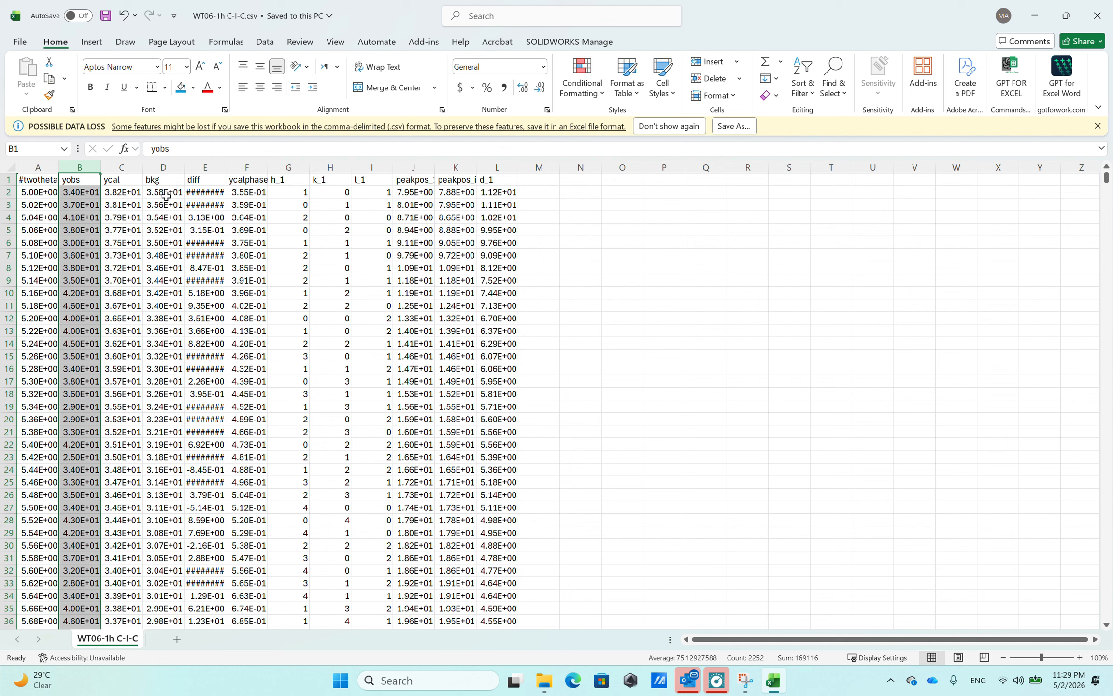
pyautogui.moveTo(46, 182); pyautogui.dragTo(88, 382)
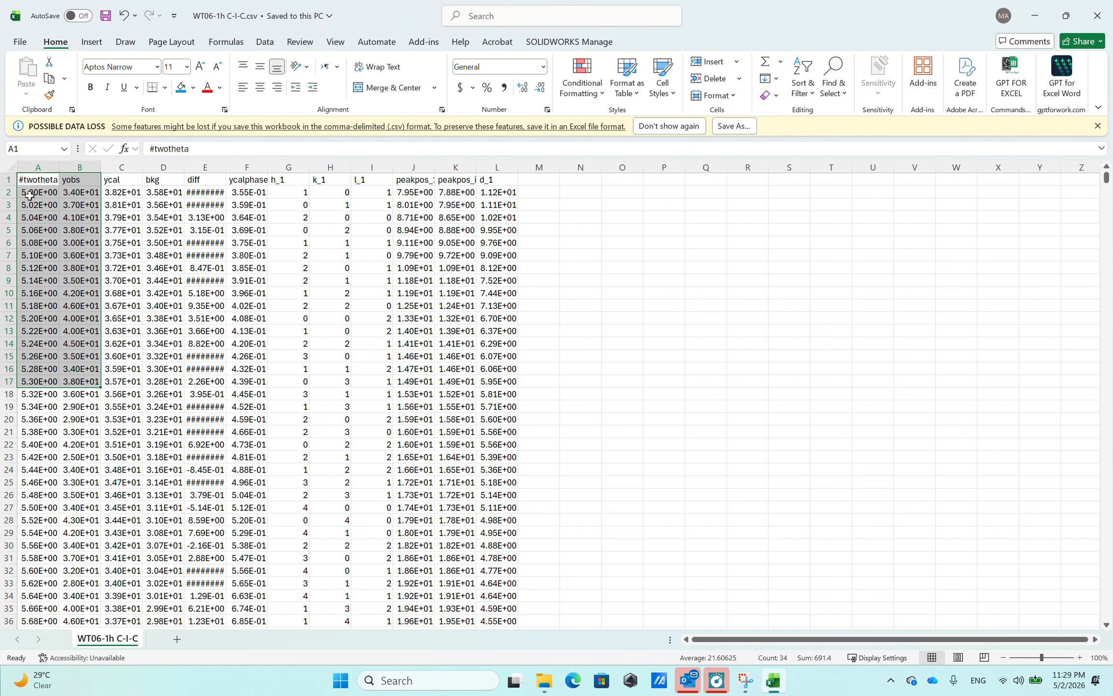
pyautogui.click(43, 177)
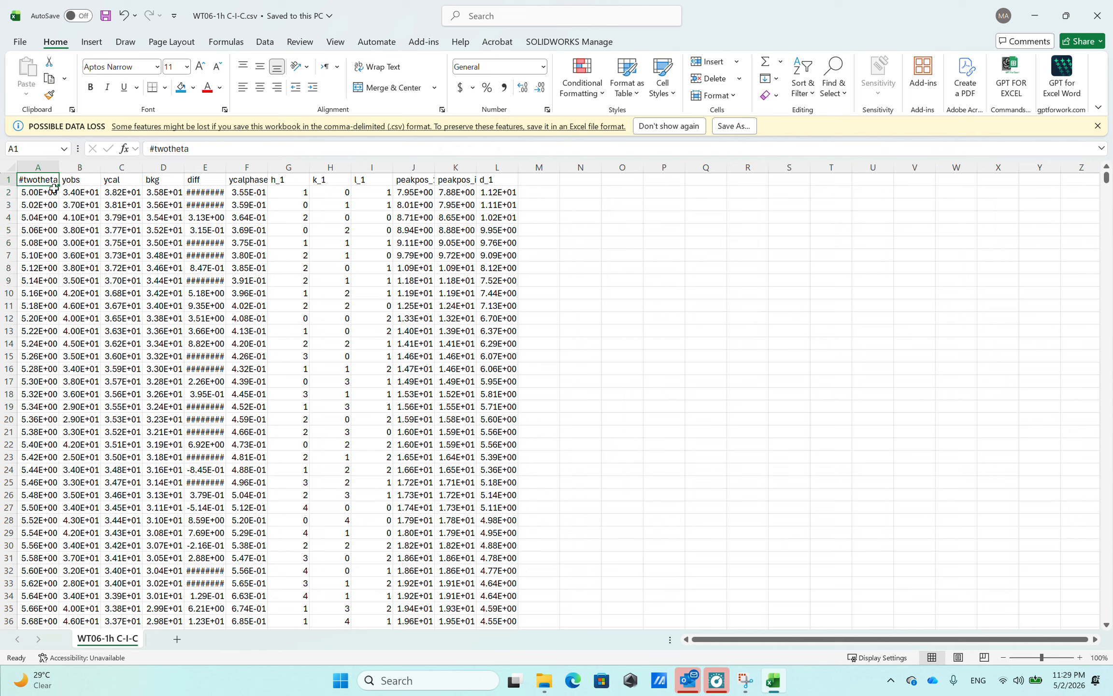
pyautogui.scroll(-20, 497, 434)
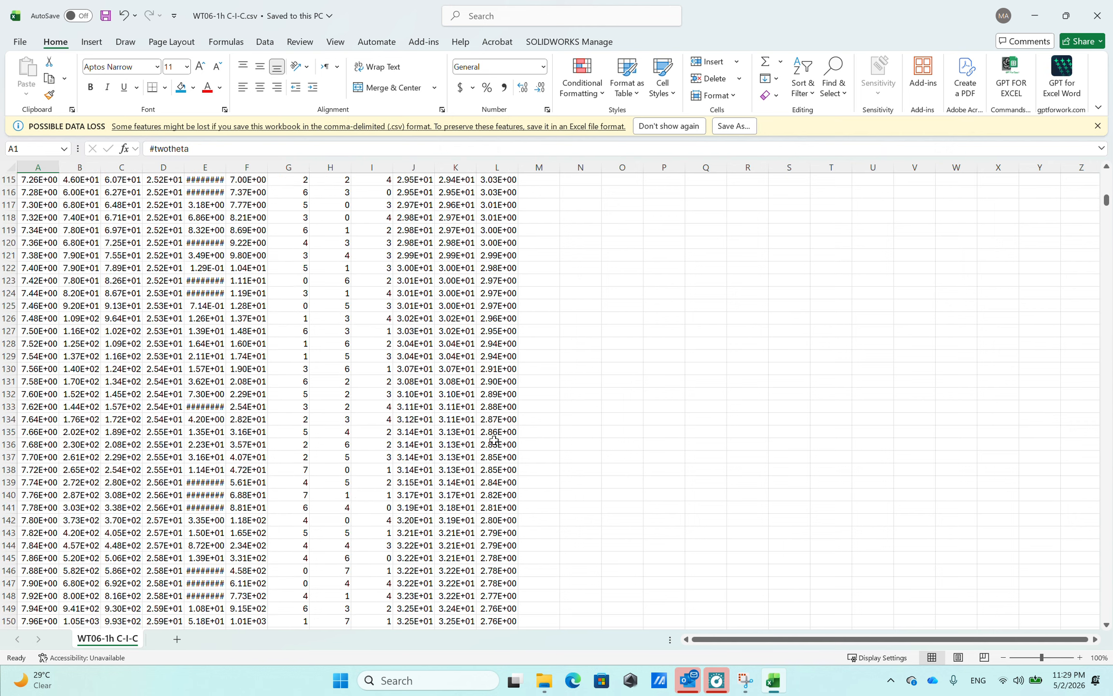
pyautogui.scroll(-20, 497, 434)
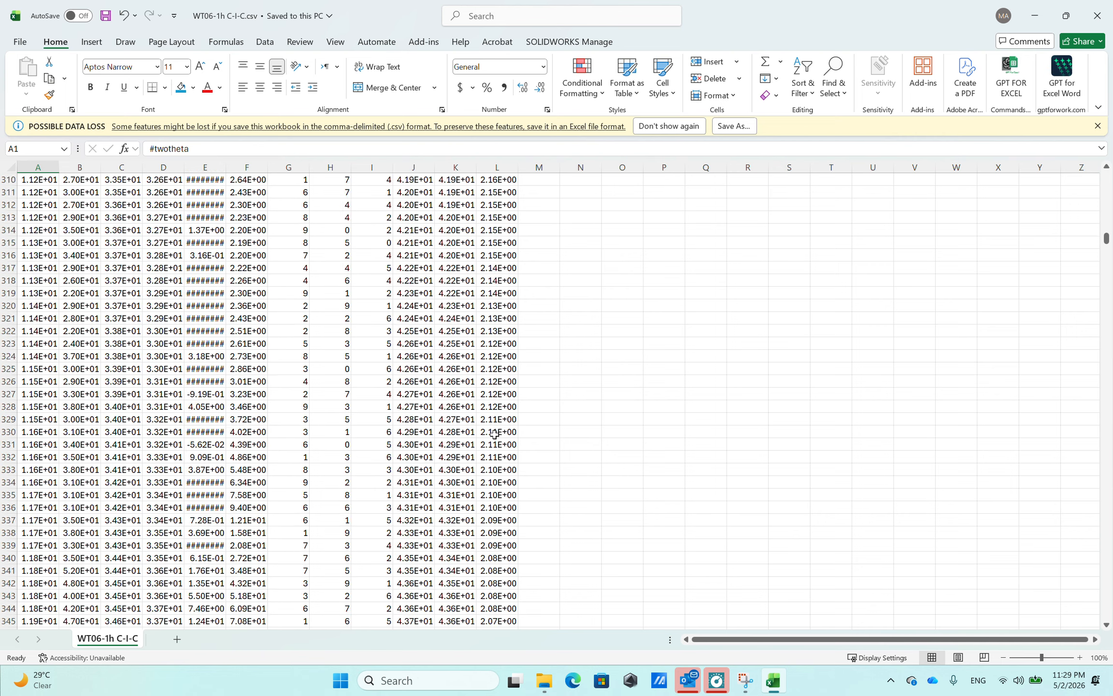
pyautogui.scroll(-20, 491, 433)
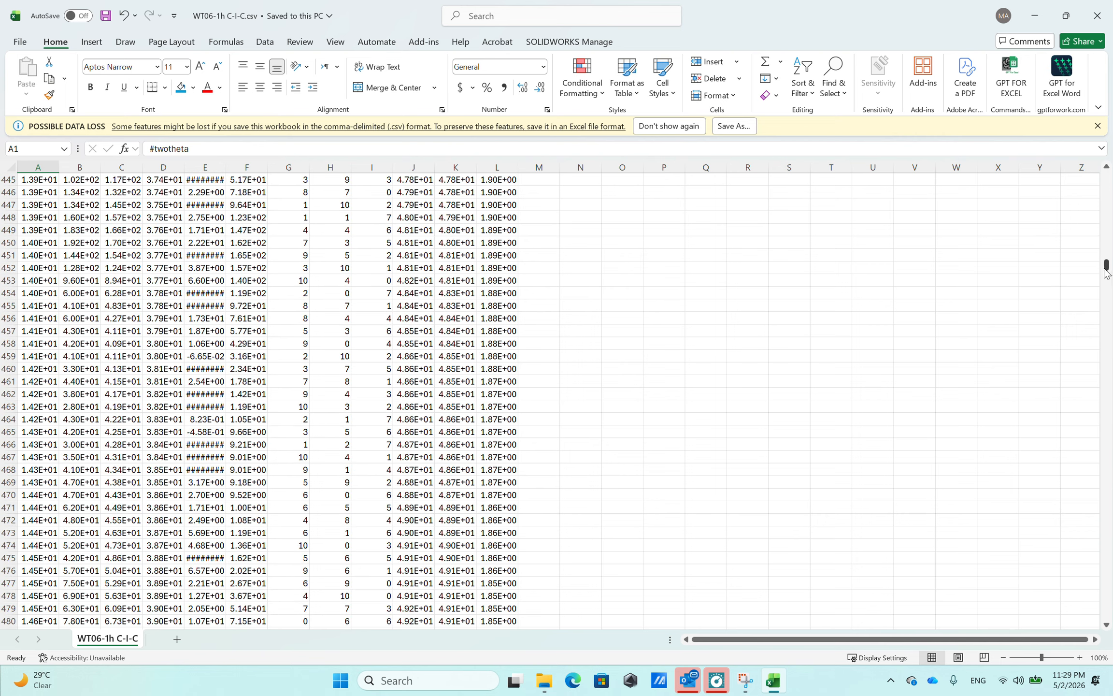
pyautogui.moveTo(1107, 273); pyautogui.dragTo(1099, 130)
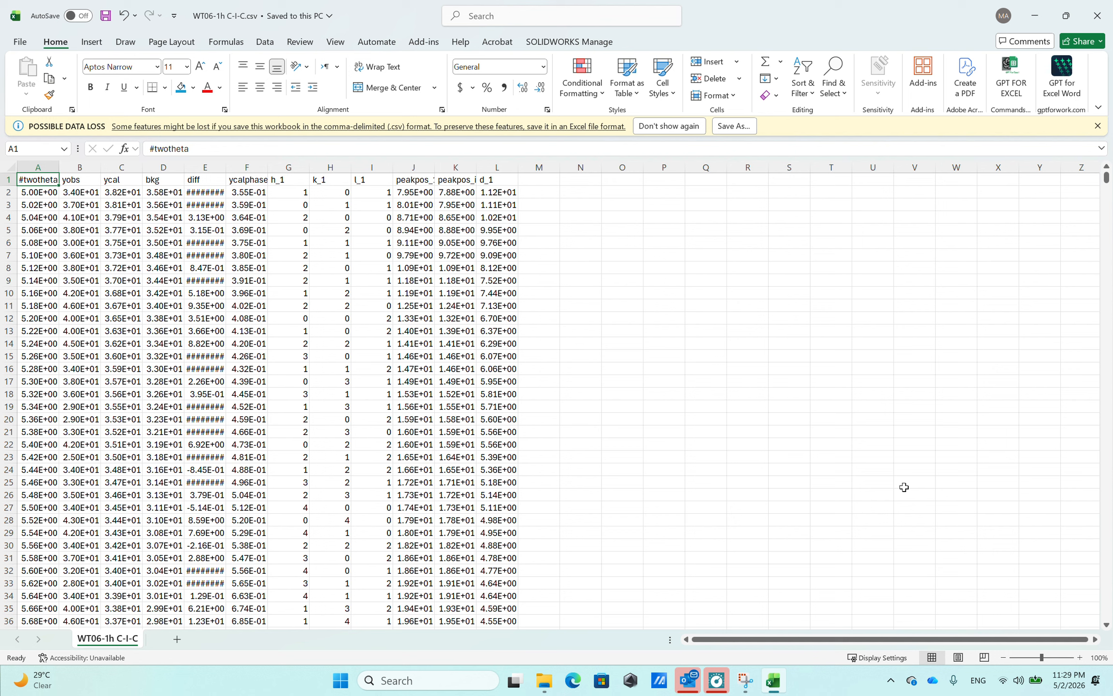
# Copy the full #twotheta and yobs columns of data, headers included.
pyautogui.press('End')
pyautogui.hotkey('shift', 'Down')
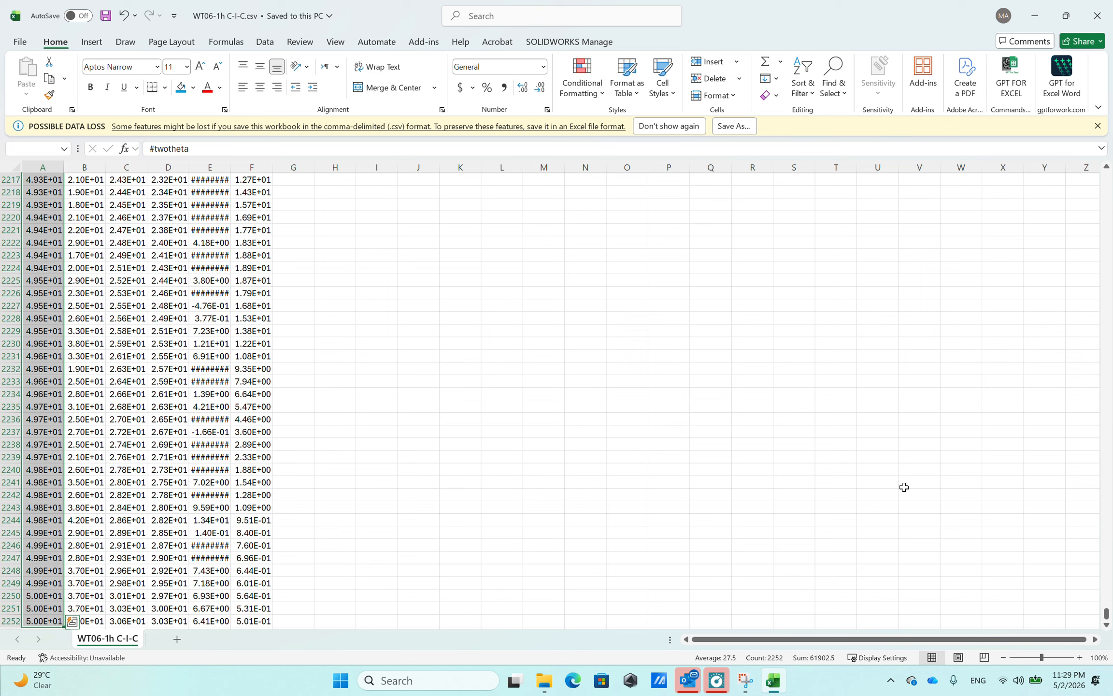
pyautogui.hotkey('shift', 'Right')
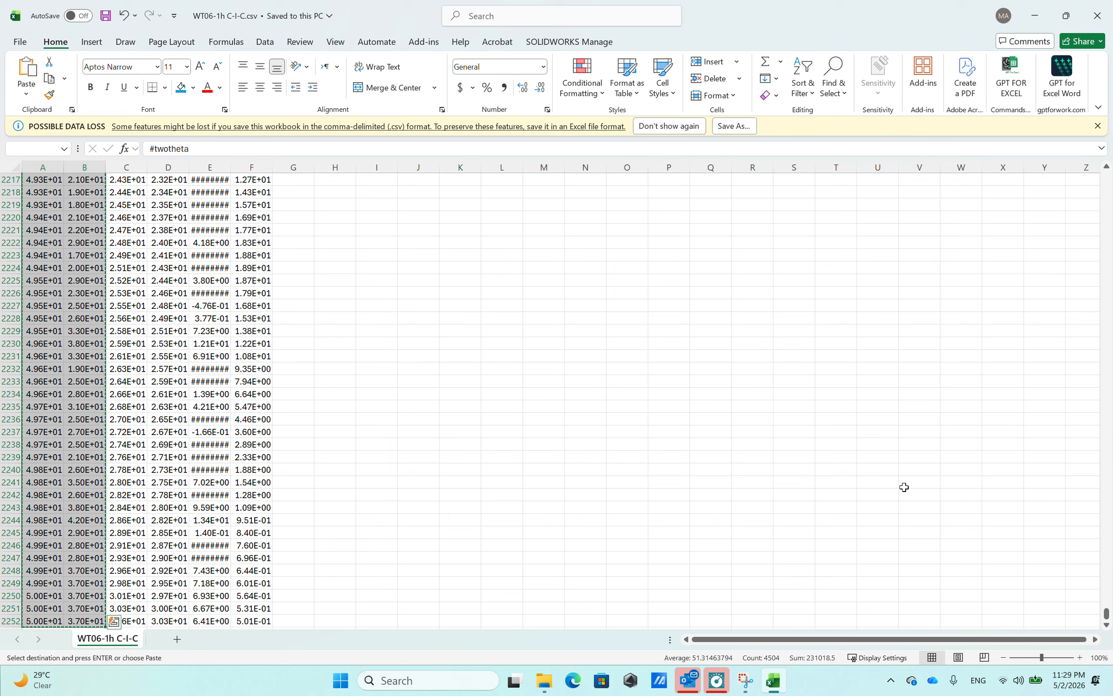
# Create a new blank workbook and paste the copied #twotheta and yobs data starting at cell A2.
pyautogui.hotkey('alt', 'Tab')
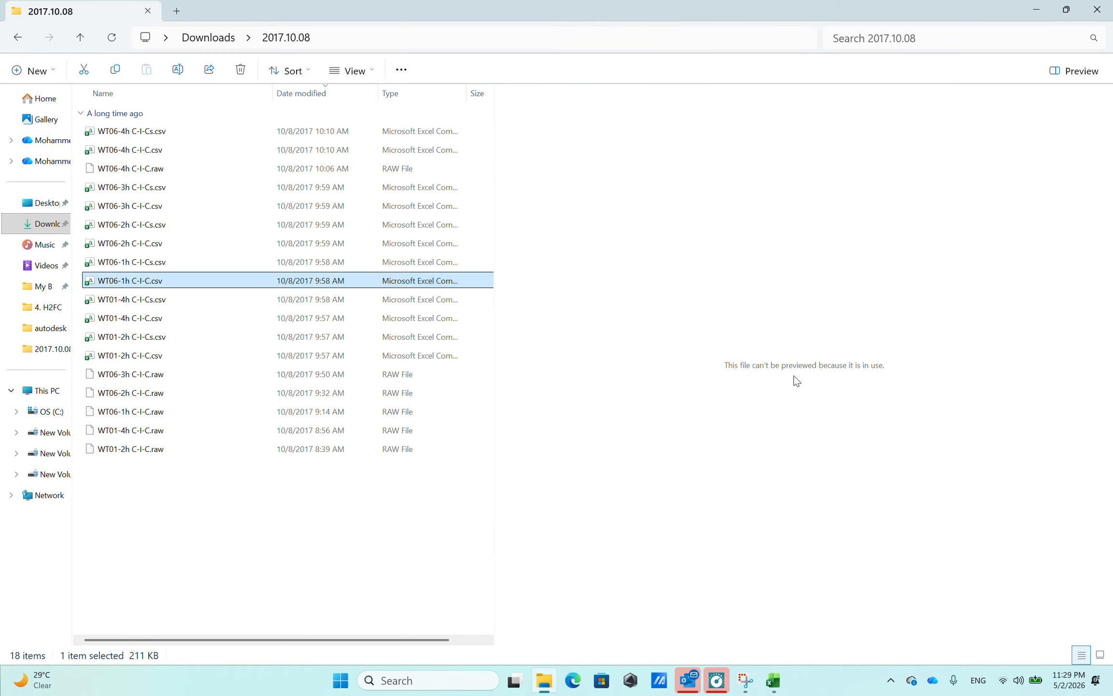
pyautogui.hotkey('alt', 'Tab')
pyautogui.hotkey('alt', 'Tab')
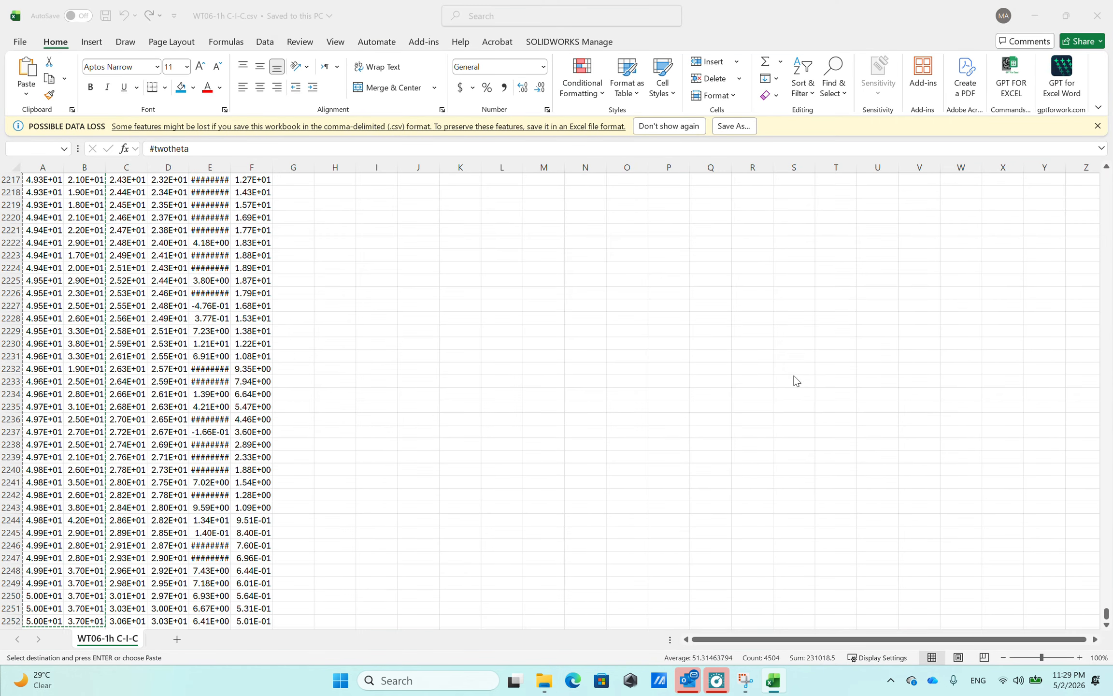
pyautogui.click(783, 683)
pyautogui.rightClick(783, 683)
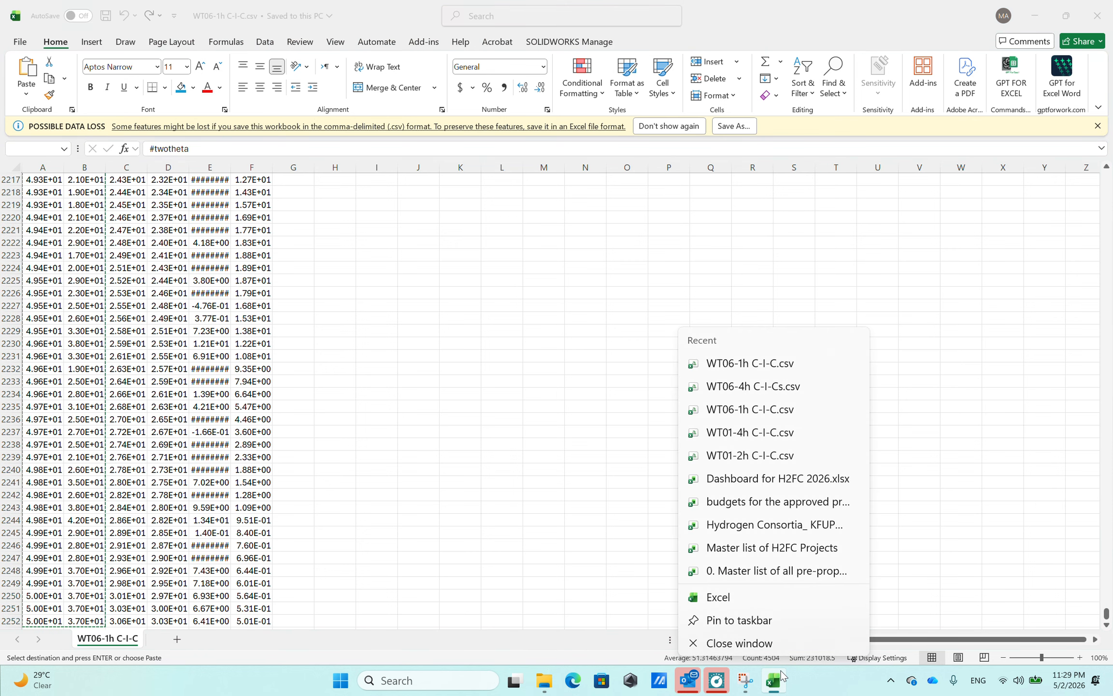
pyautogui.click(725, 607)
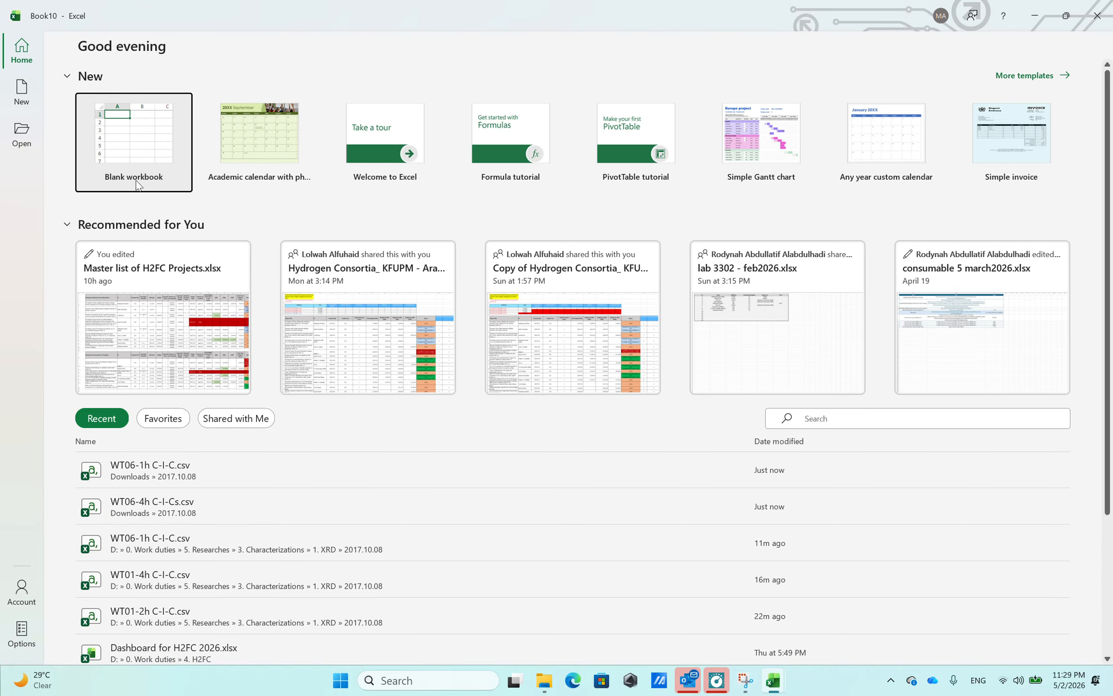
pyautogui.click(133, 165)
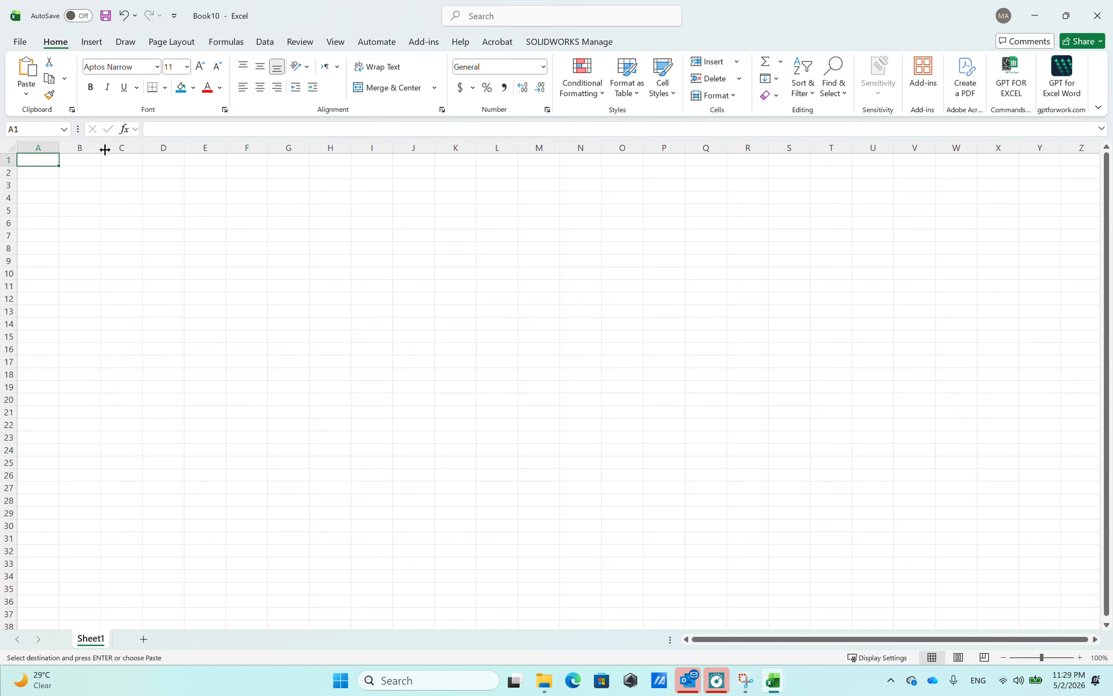
pyautogui.click(28, 175)
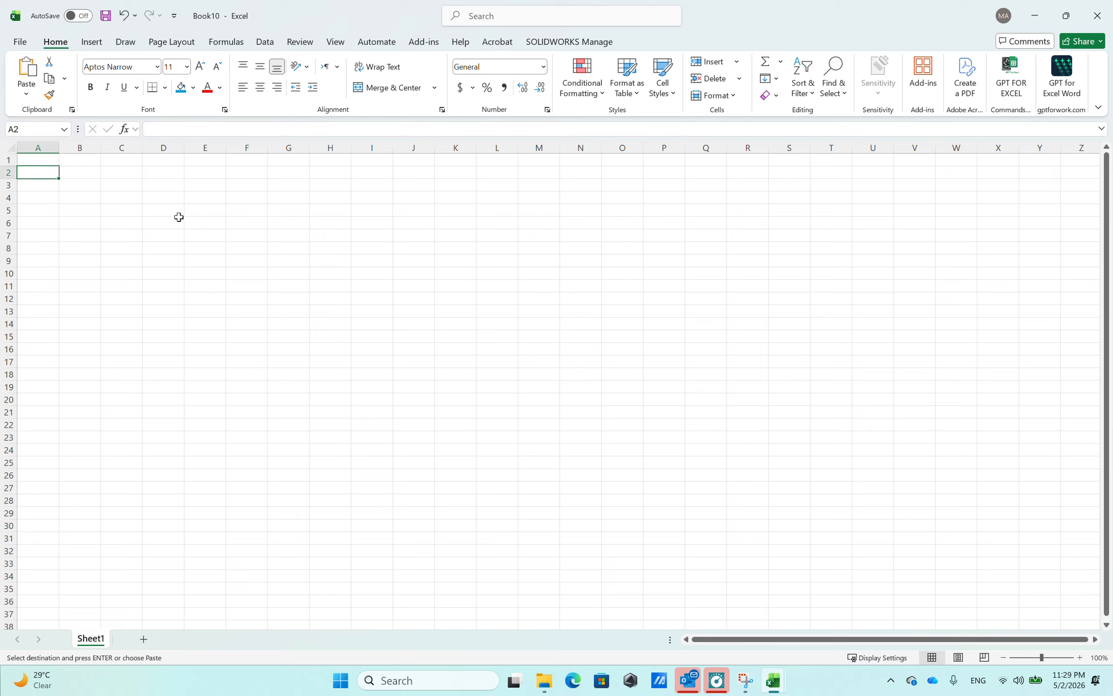
pyautogui.hotkey('ctrl', 'v')
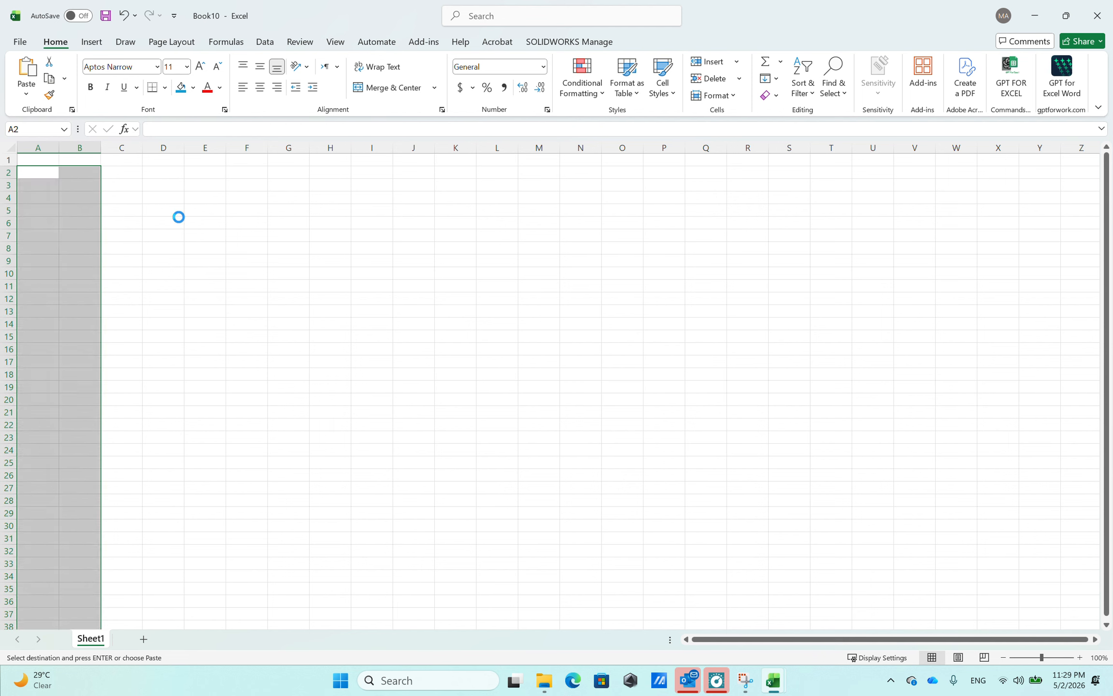
# Label the pasted data WT06-1h in cell A1, checking the source file's name, and maximize the workbook window.
pyautogui.click(33, 158)
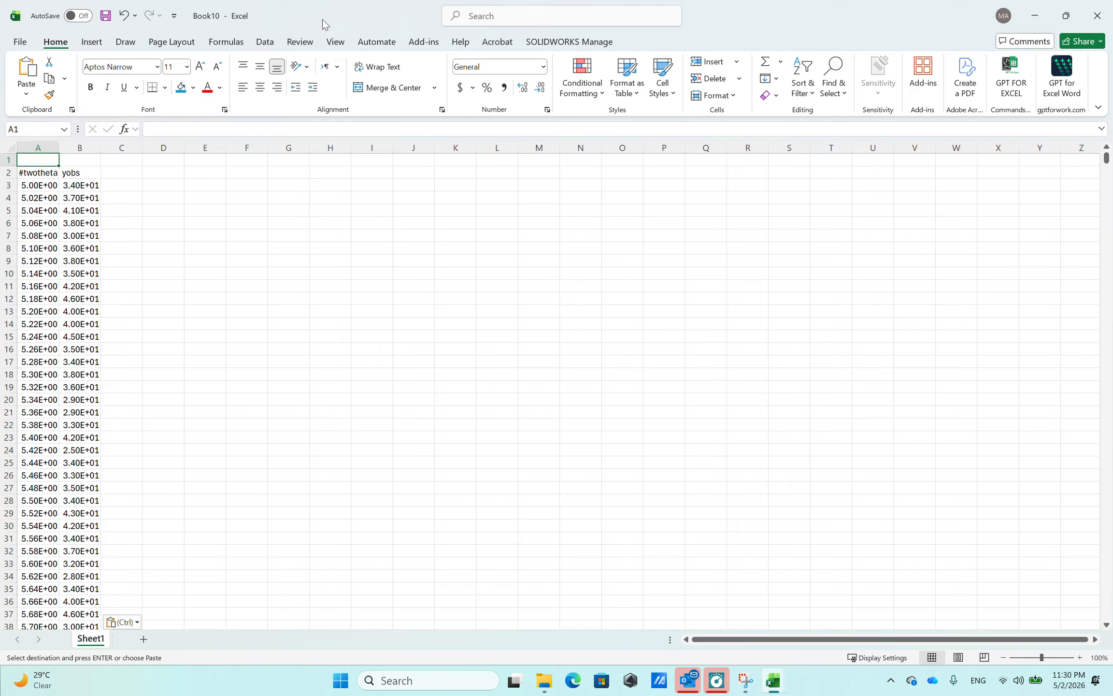
pyautogui.moveTo(323, 13); pyautogui.dragTo(508, 150)
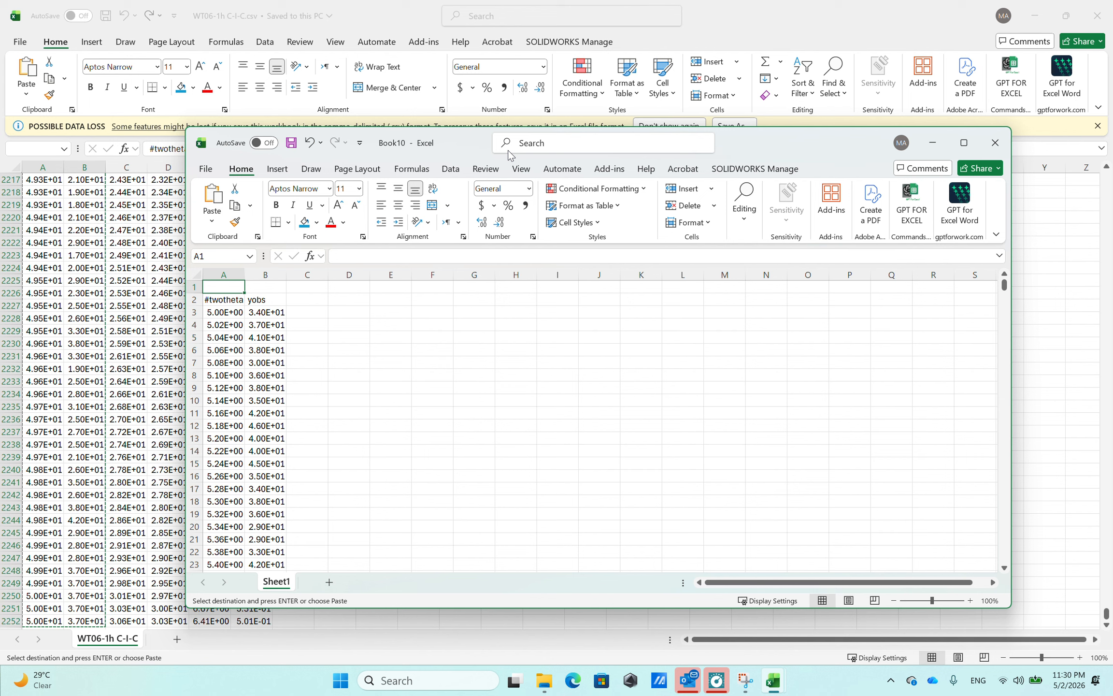
pyautogui.write('Wt')
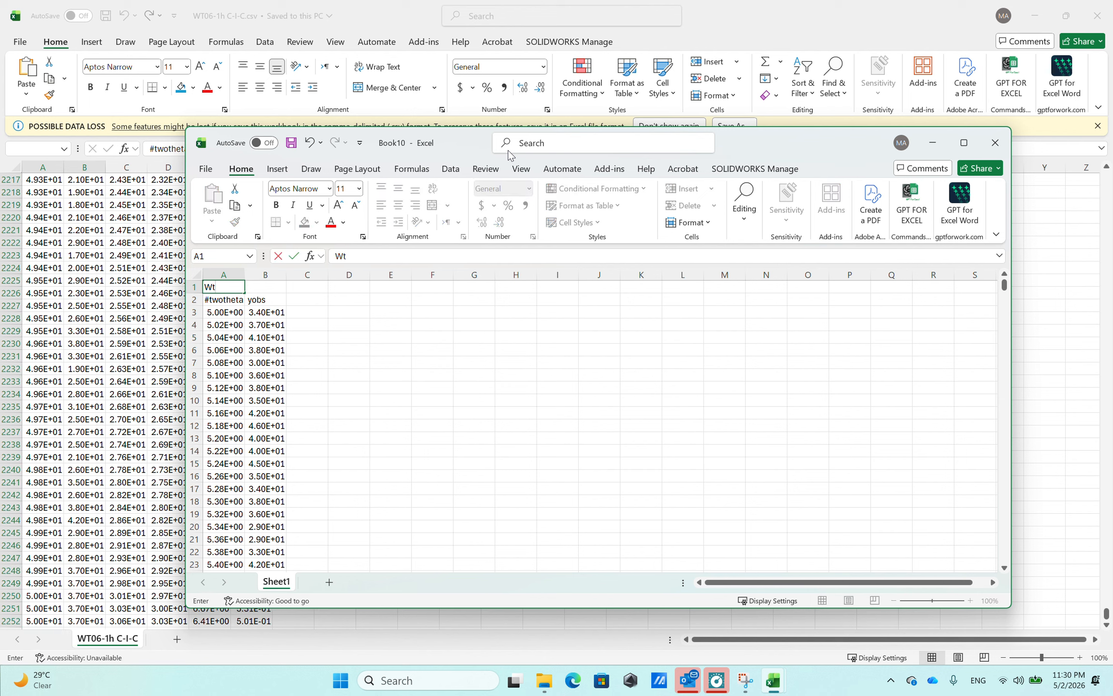
pyautogui.write('06')
pyautogui.press('BackSpace')
pyautogui.press('BackSpace')
pyautogui.press('BackSpace')
pyautogui.write('T06-')
pyautogui.press('Return')
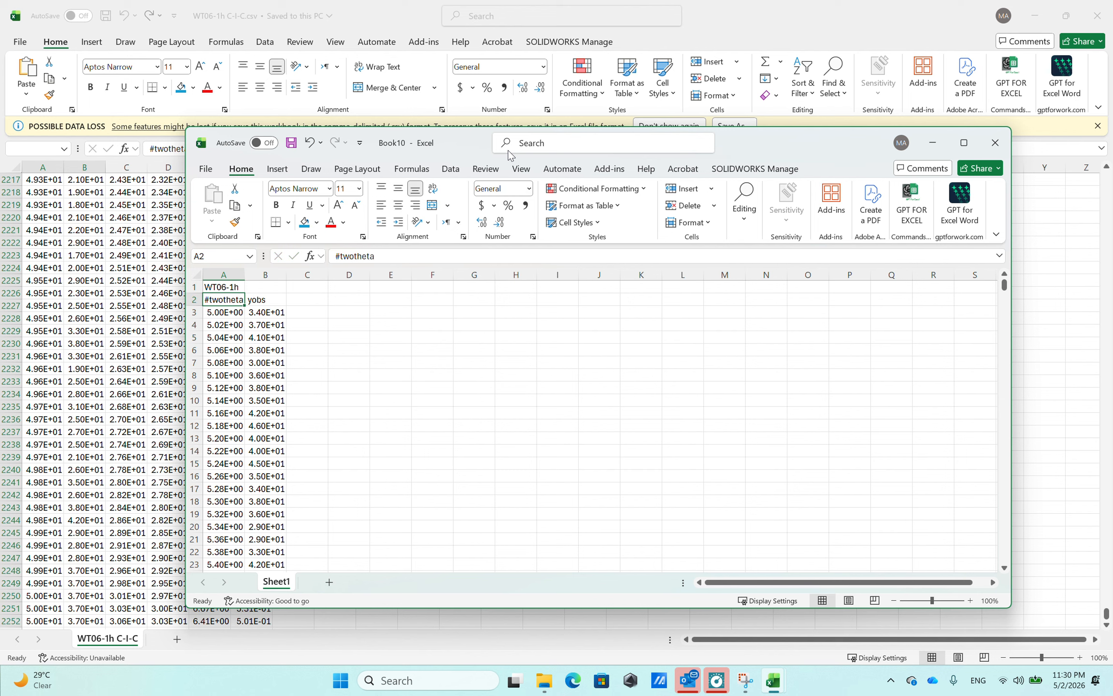
pyautogui.click(964, 146)
# Insert an empty scatter chart with smooth lines and place it over about columns I to P, rows 8 to 22.
pyautogui.click(337, 287)
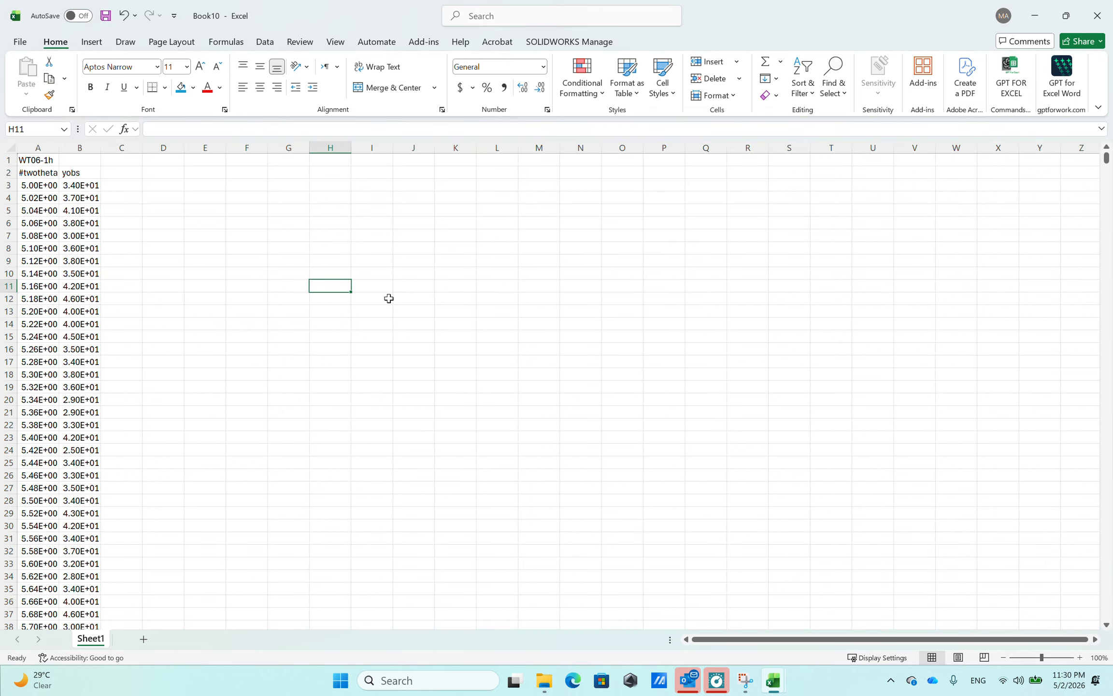
pyautogui.click(96, 47)
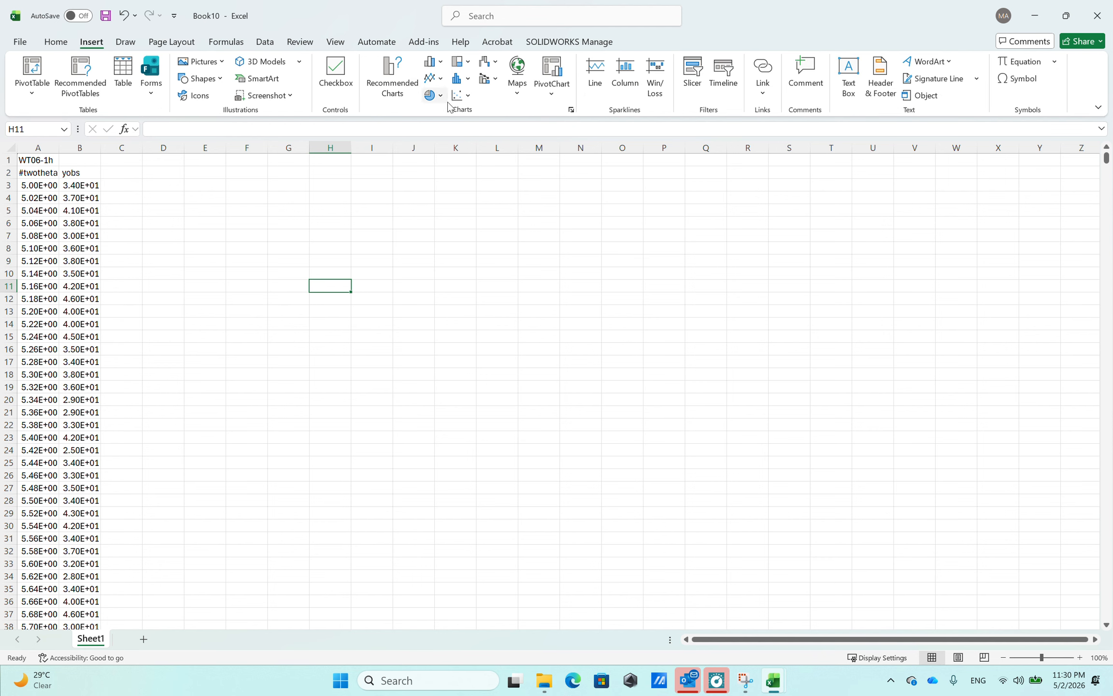
pyautogui.click(466, 96)
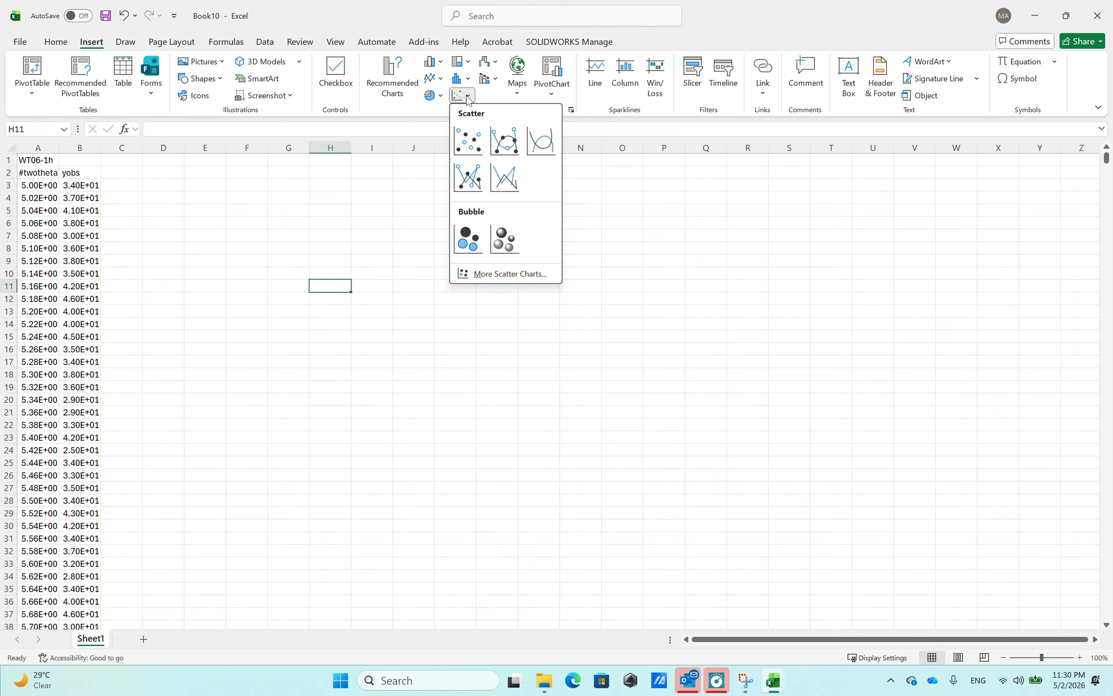
pyautogui.click(551, 143)
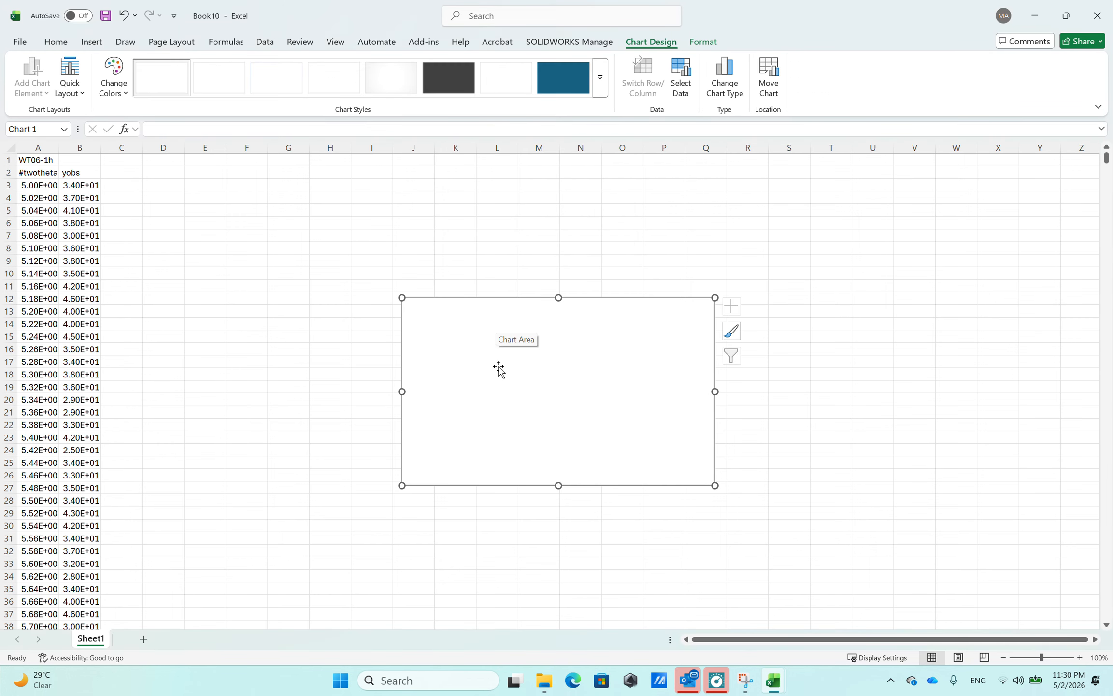
pyautogui.moveTo(491, 298); pyautogui.dragTo(441, 250)
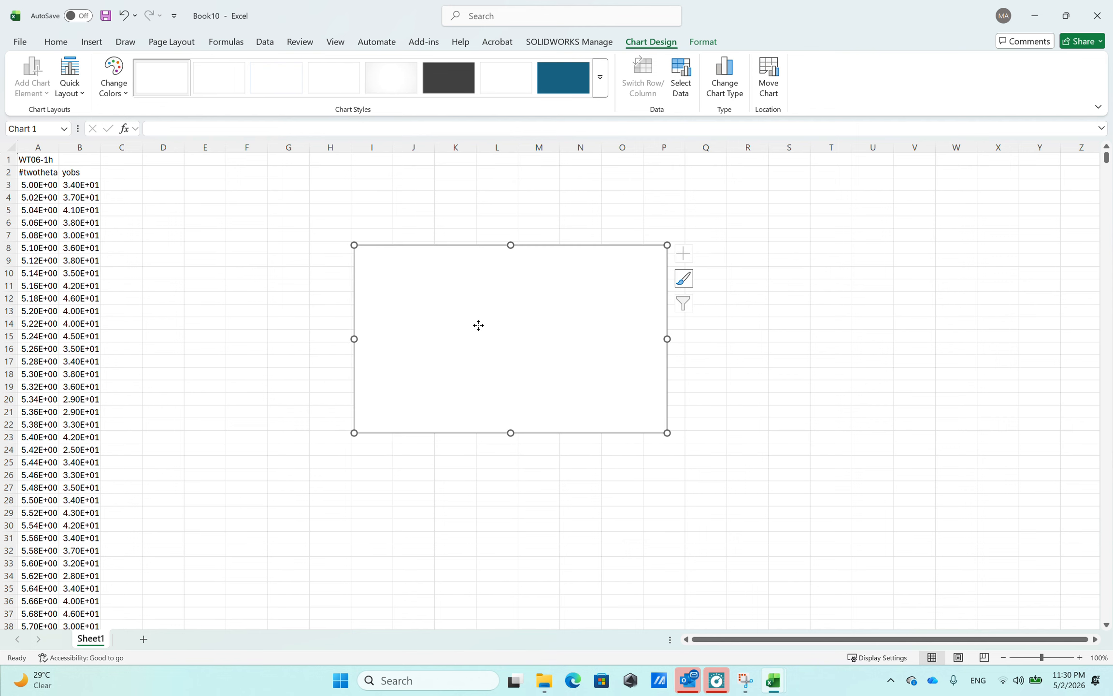
# Add a new data series to the empty chart and take its name from cell A1.
pyautogui.rightClick(479, 328)
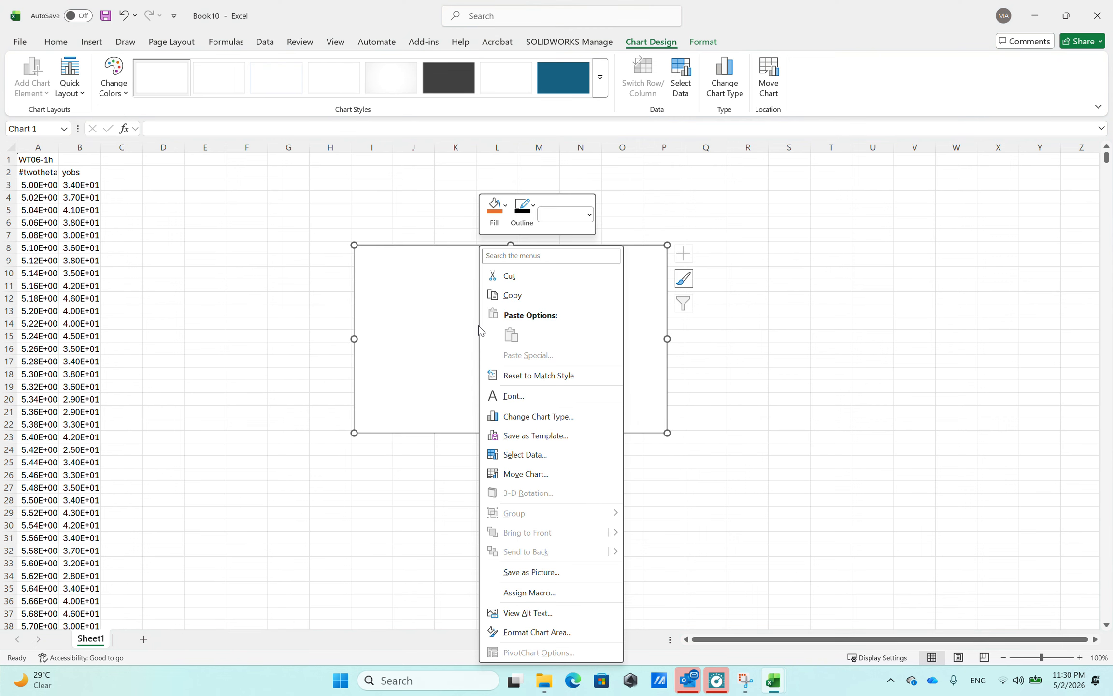
pyautogui.click(547, 454)
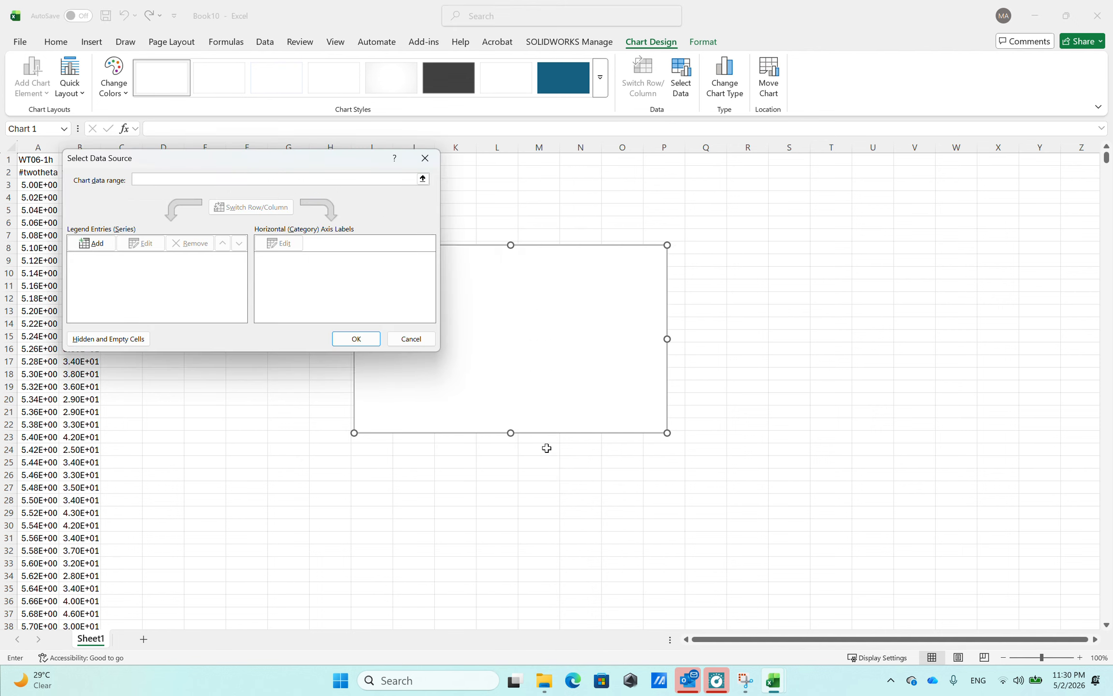
pyautogui.click(93, 245)
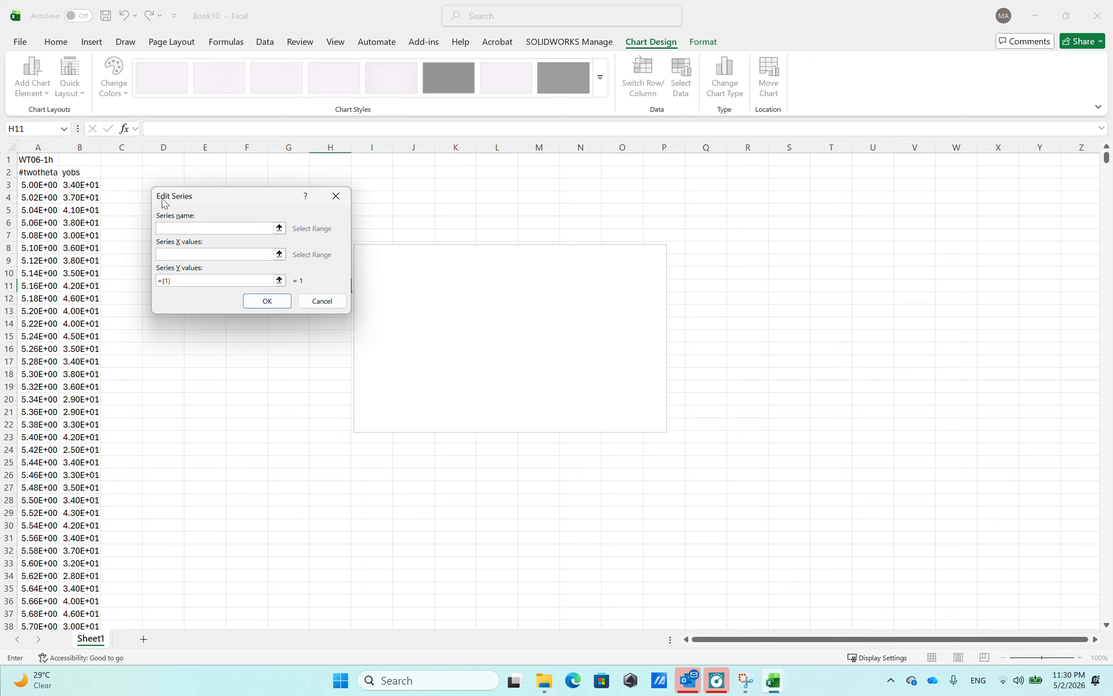
pyautogui.click(21, 156)
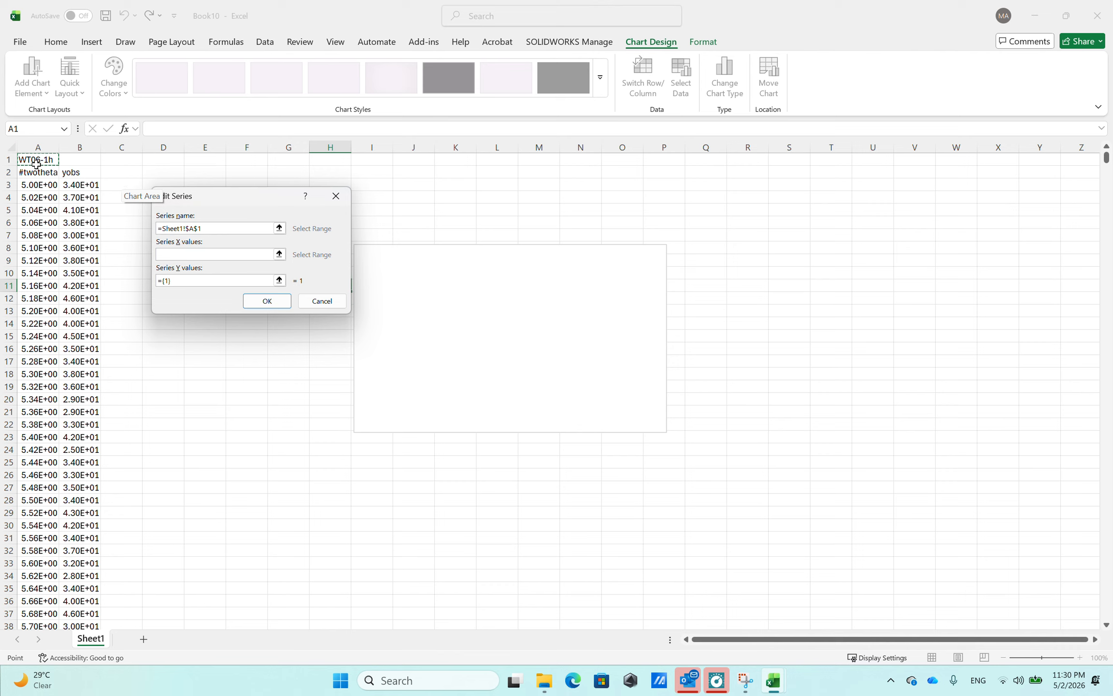
# Set the series X values to the #twotheta data in Sheet1 range A3:A2253.
pyautogui.click(211, 254)
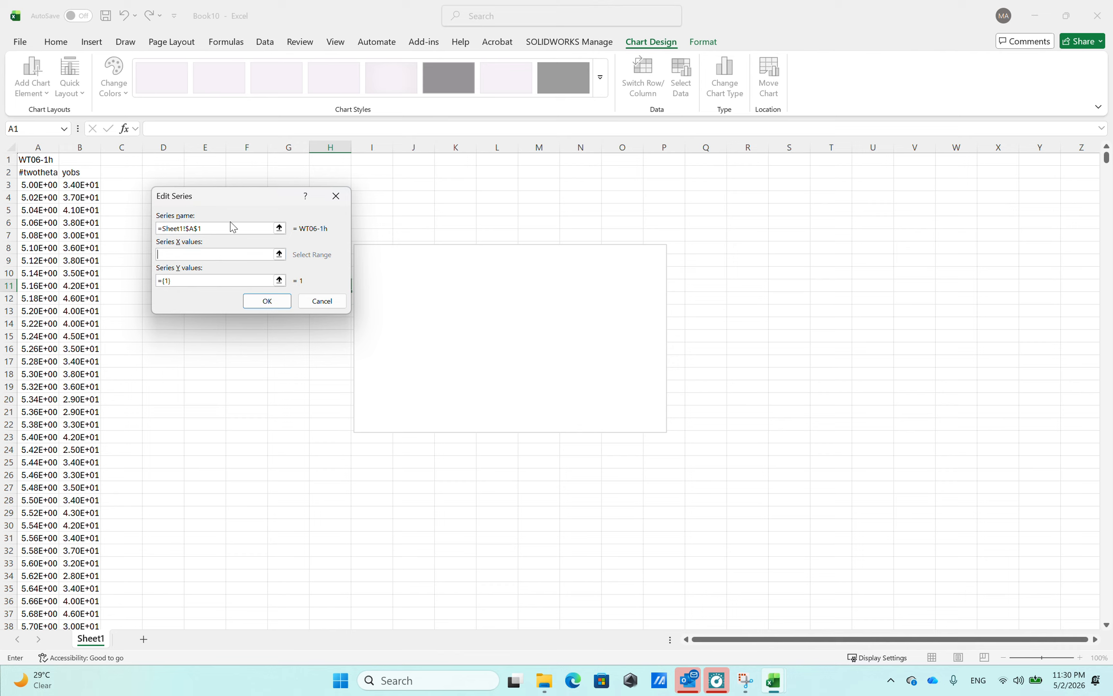
pyautogui.click(279, 253)
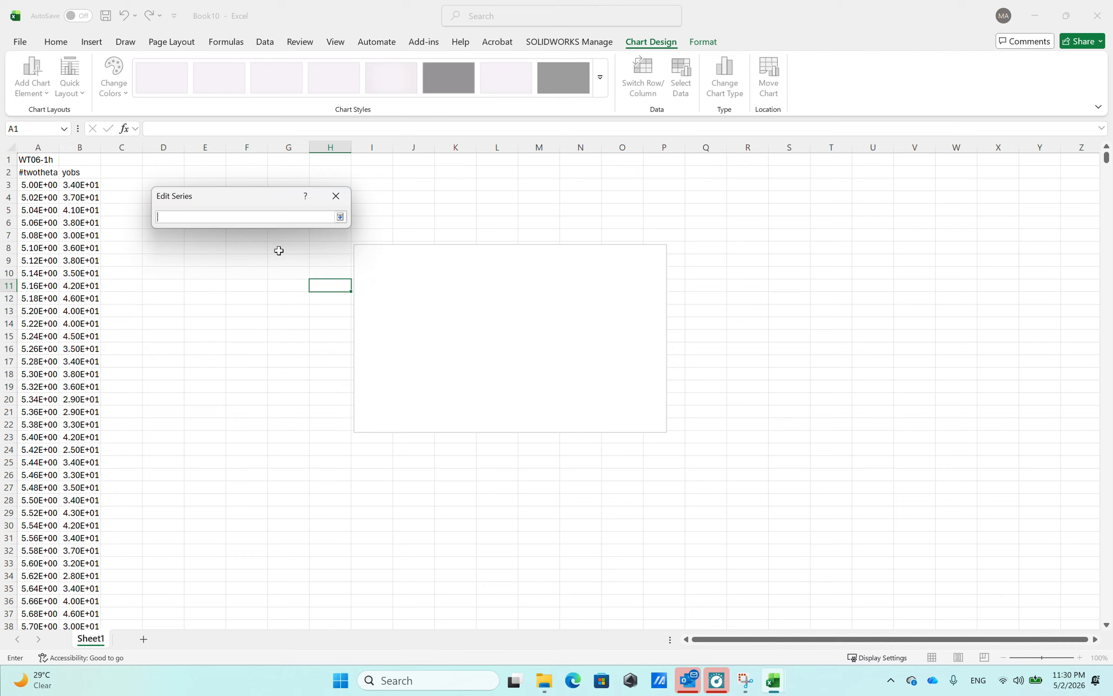
pyautogui.click(46, 185)
pyautogui.hotkey('shift', 'Down')
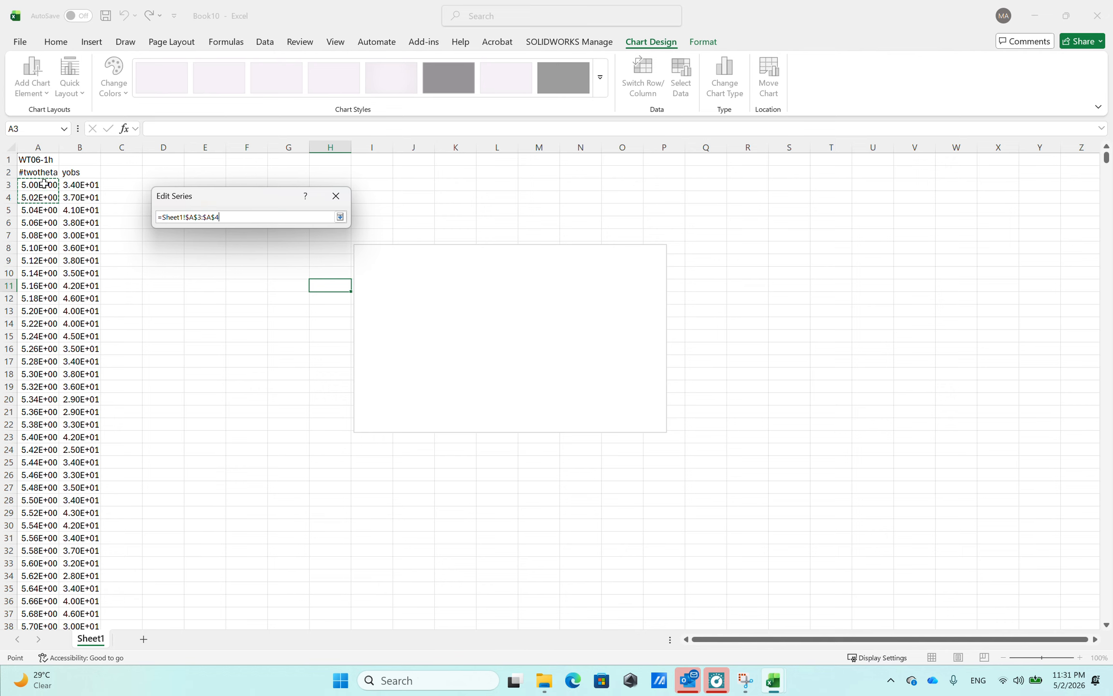
pyautogui.hotkey('ctrl', 'shift', 'Down')
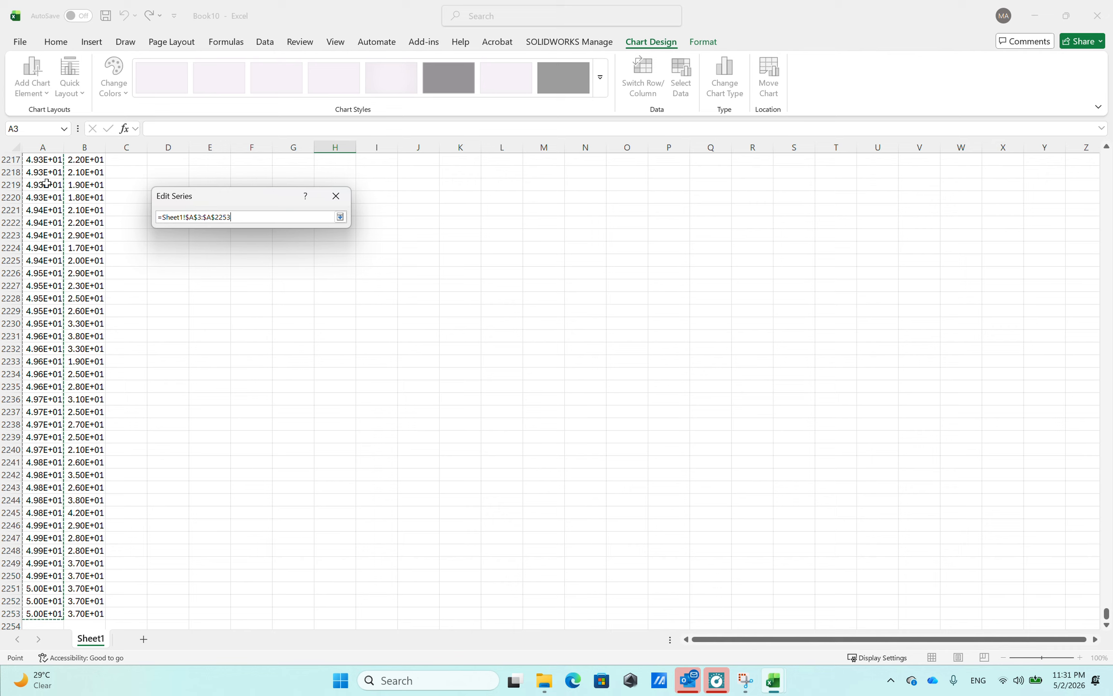
pyautogui.click(341, 217)
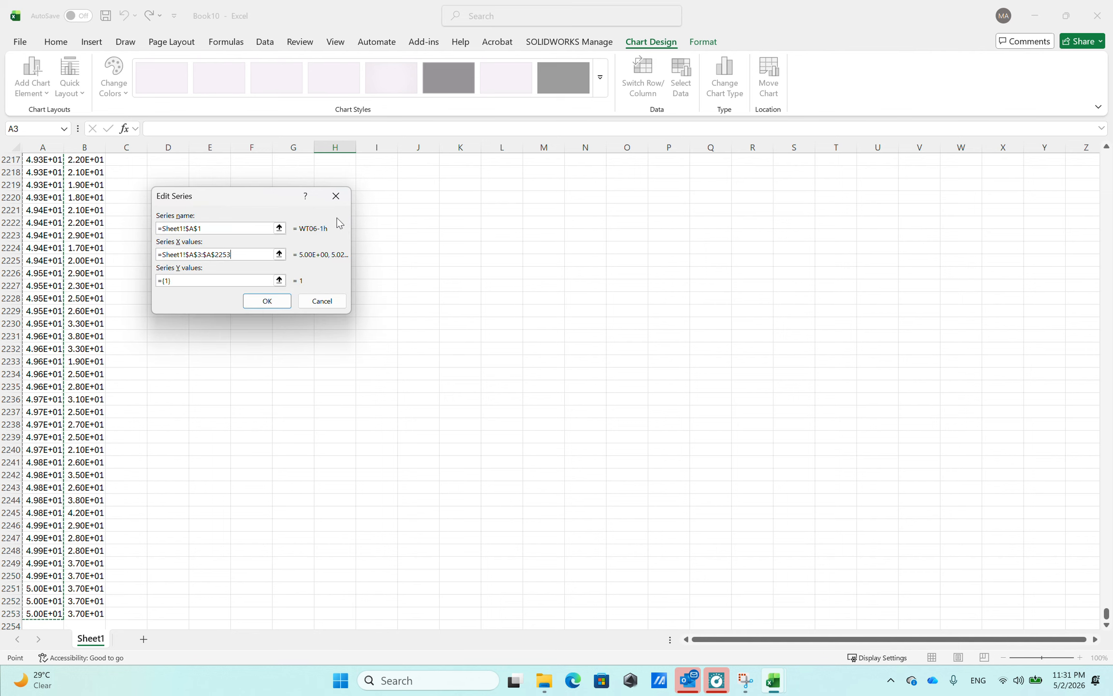
# Set the series Y values to the yobs data in B3:B2253 and apply the chart's data source.
pyautogui.click(279, 281)
pyautogui.click(279, 281)
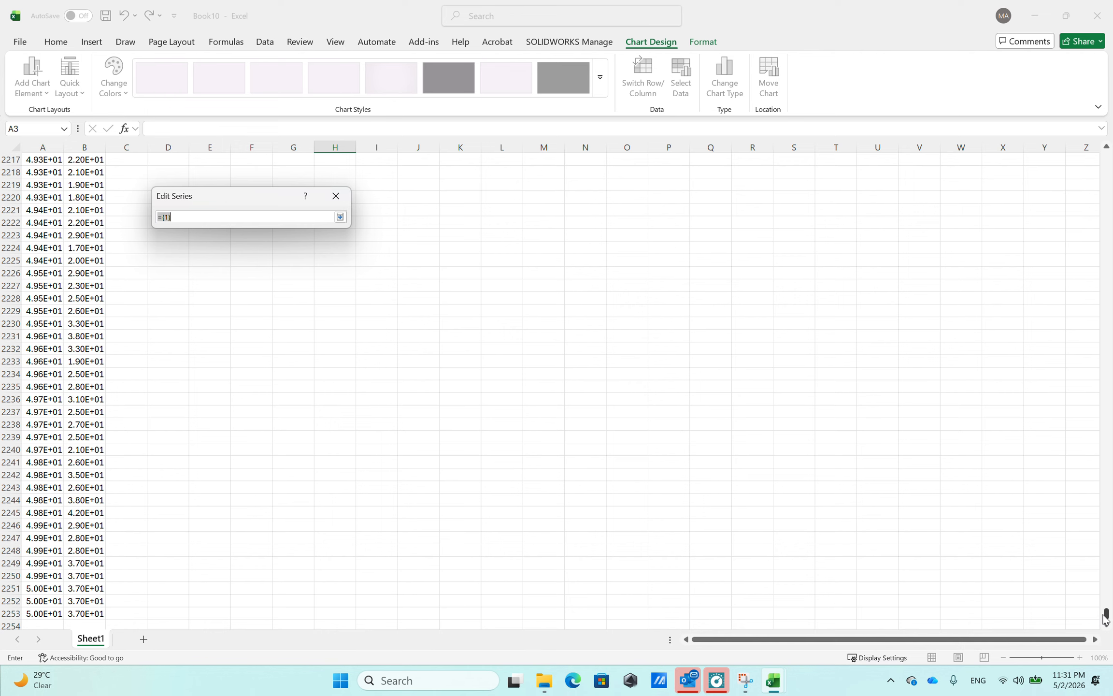
pyautogui.moveTo(1106, 614); pyautogui.dragTo(1068, 157)
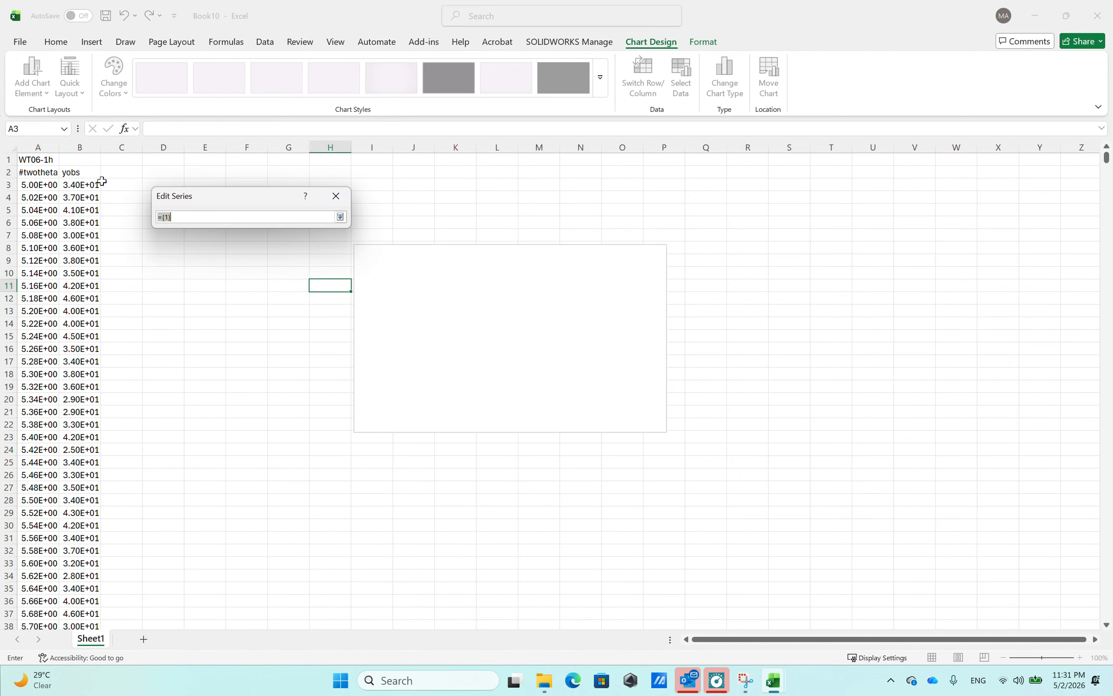
pyautogui.click(72, 186)
pyautogui.hotkey('shift', 'Left')
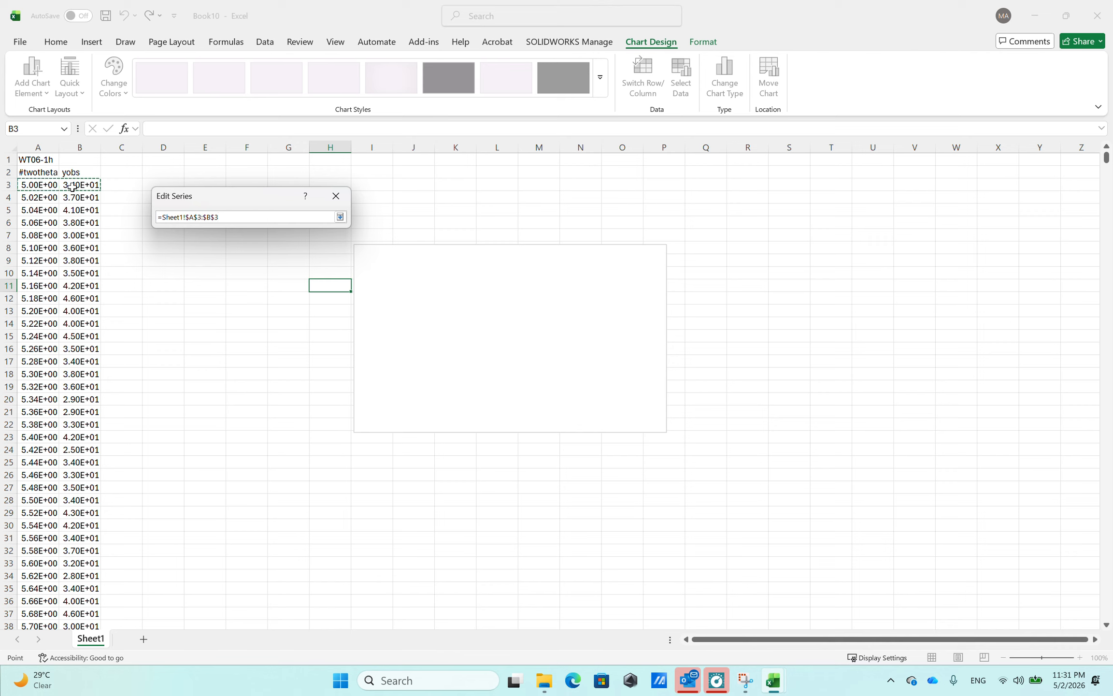
pyautogui.hotkey('shift', 'Down')
pyautogui.press('End')
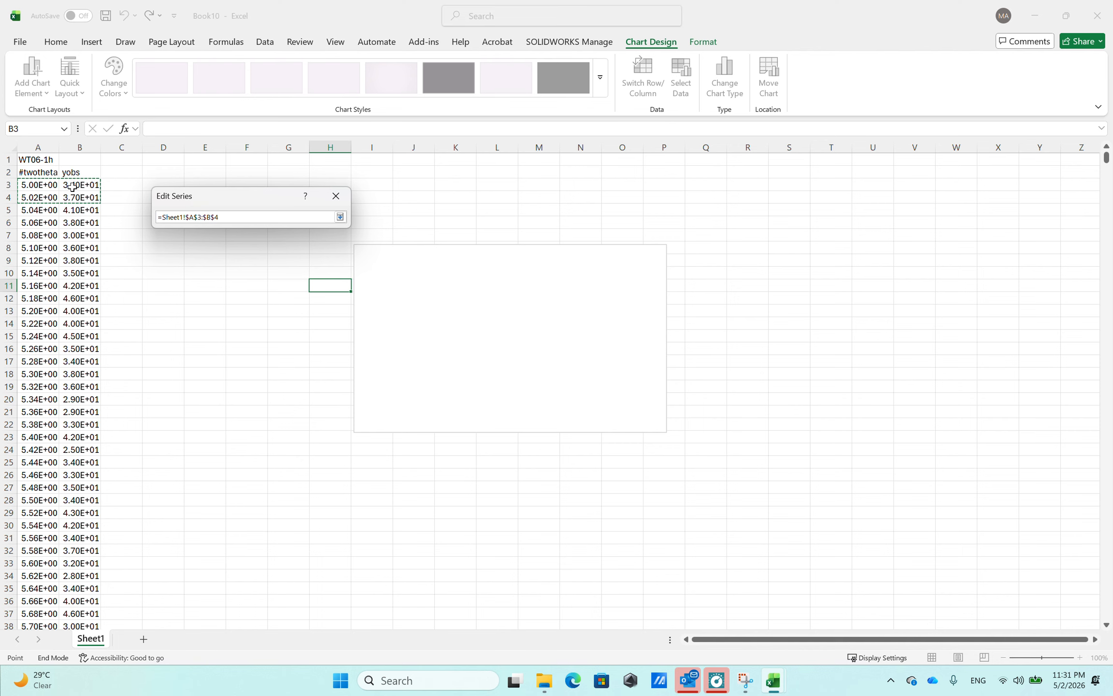
pyautogui.hotkey('shift', 'Down')
pyautogui.hotkey('shift', 'Right')
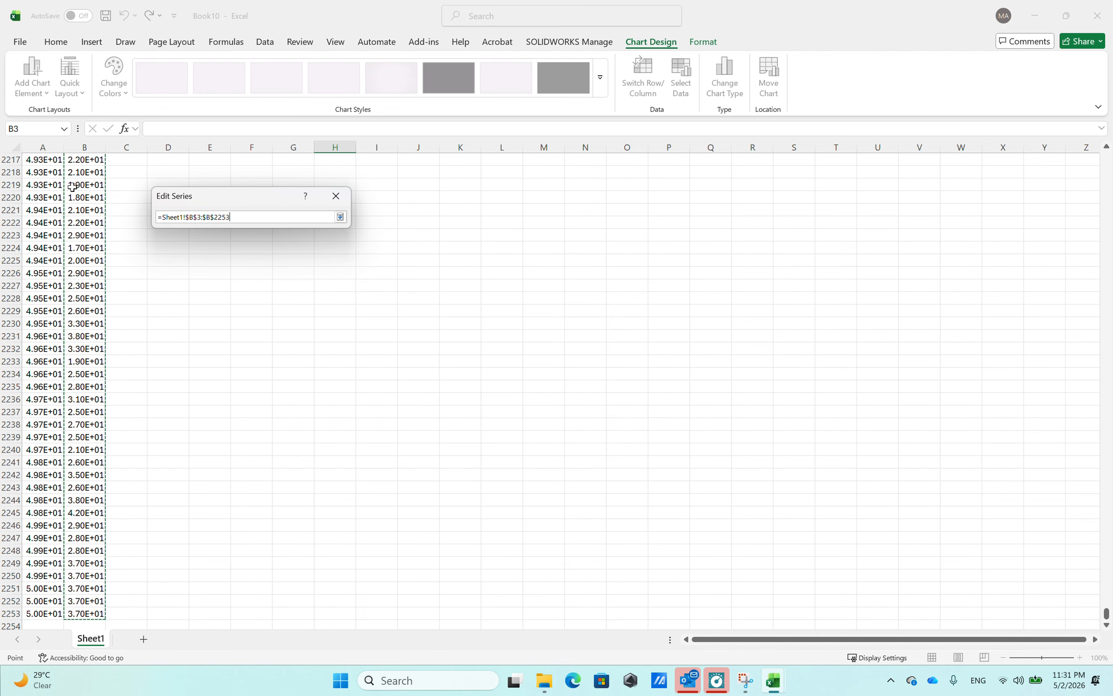
pyautogui.click(340, 217)
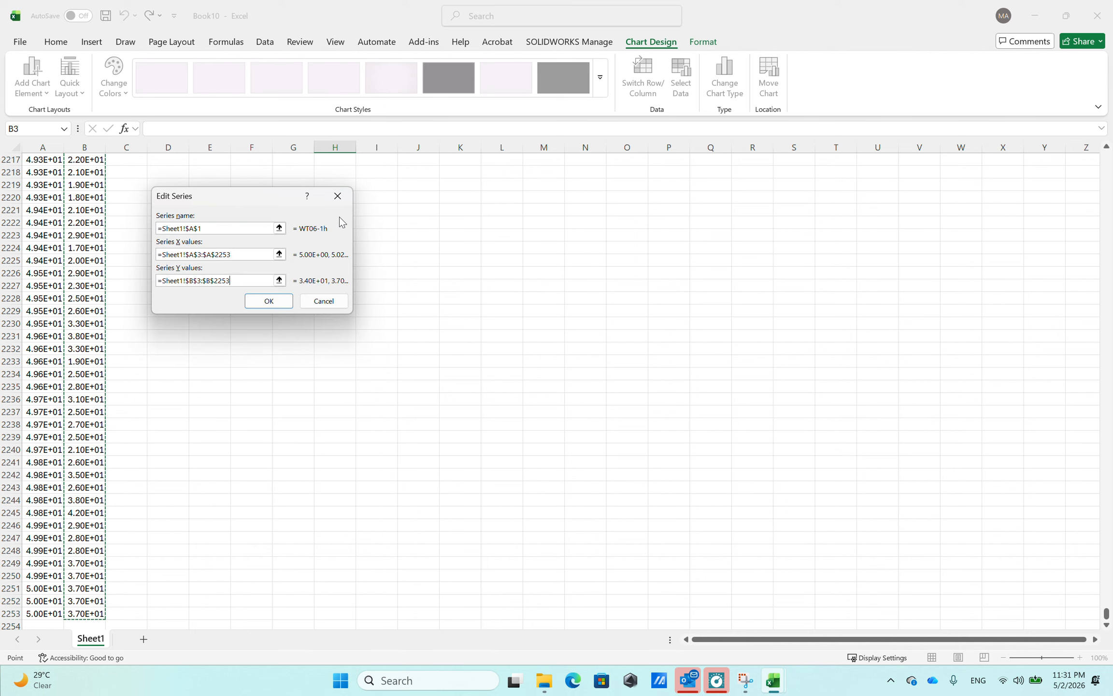
pyautogui.click(269, 301)
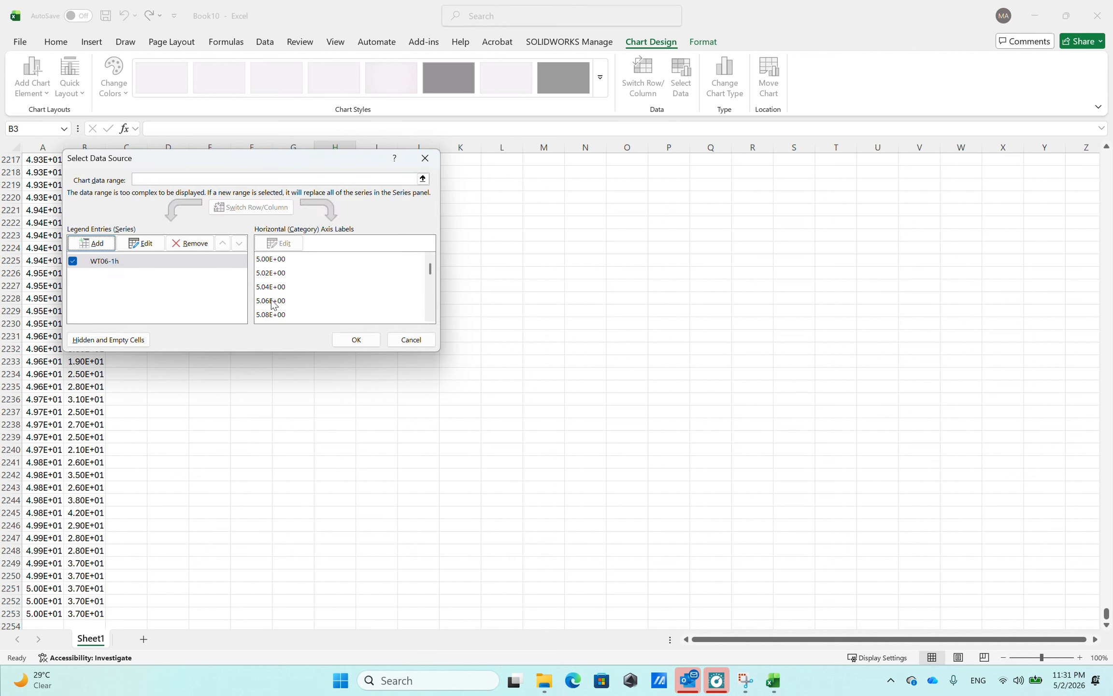
pyautogui.click(354, 339)
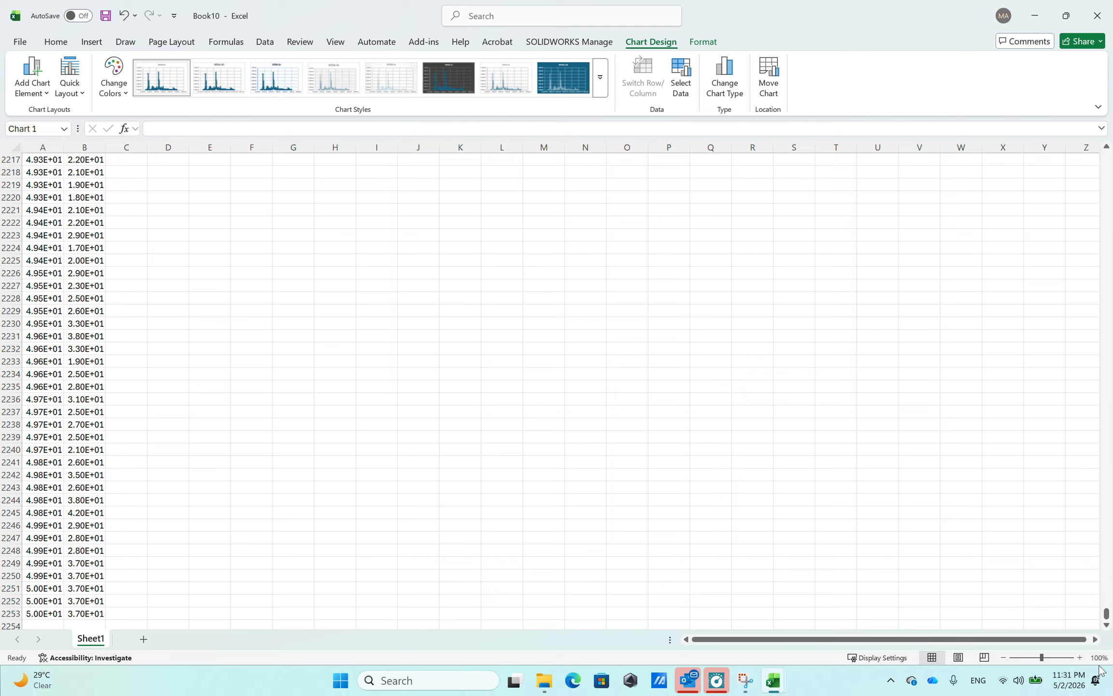
# Change the number format of all the data in columns A and B to Number.
pyautogui.moveTo(1106, 615); pyautogui.dragTo(1107, 157)
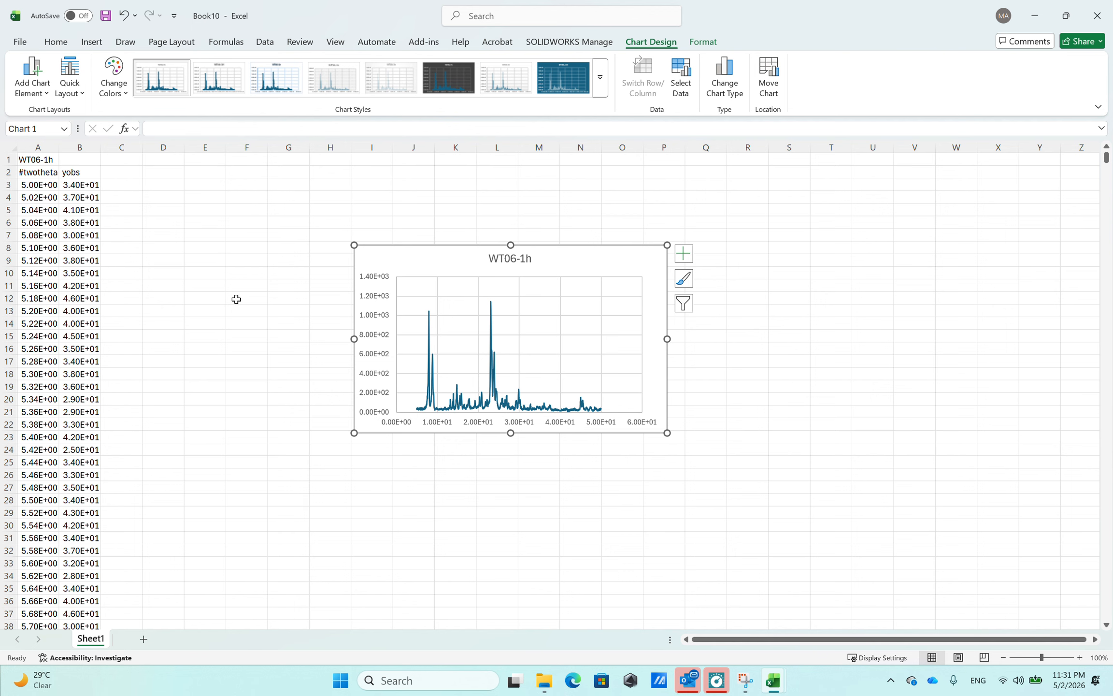
pyautogui.click(52, 234)
pyautogui.hotkey('ctrl', 'a')
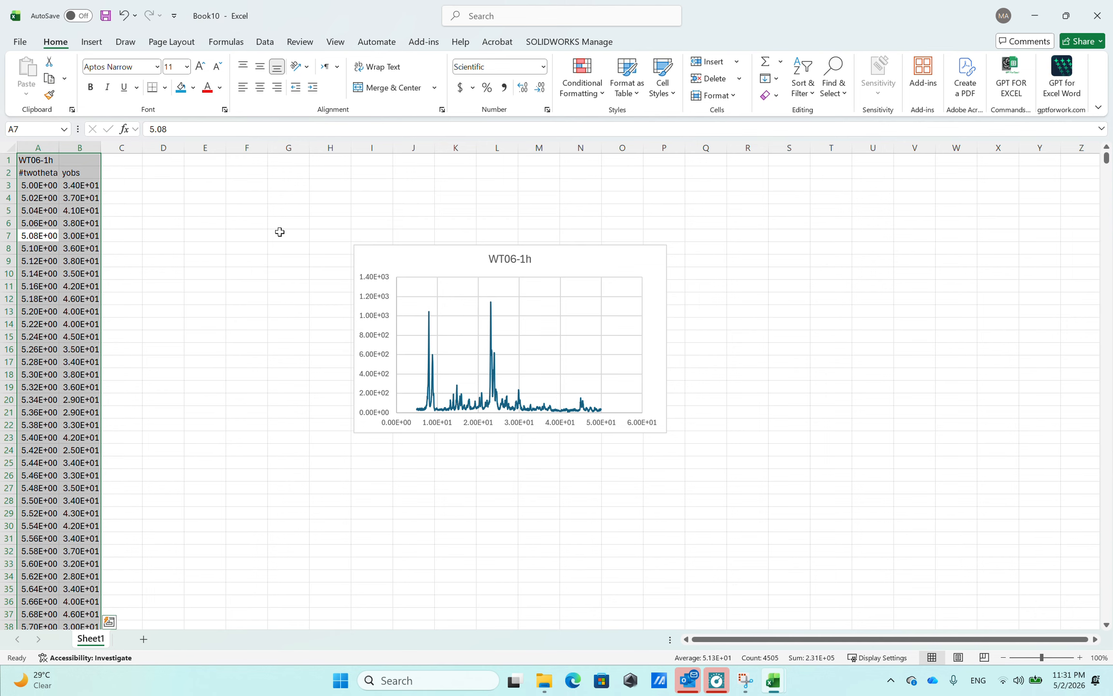
pyautogui.hotkey('ctrl', 'a')
pyautogui.click(130, 252)
pyautogui.click(69, 225)
pyautogui.hotkey('ctrl', 'a')
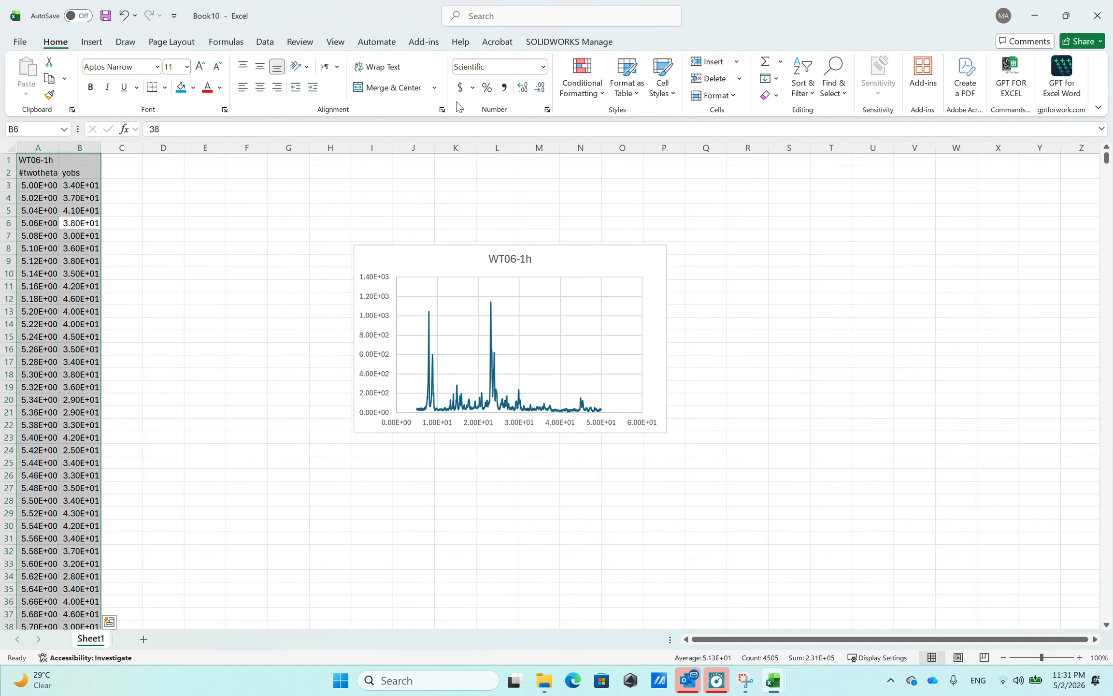
pyautogui.click(499, 68)
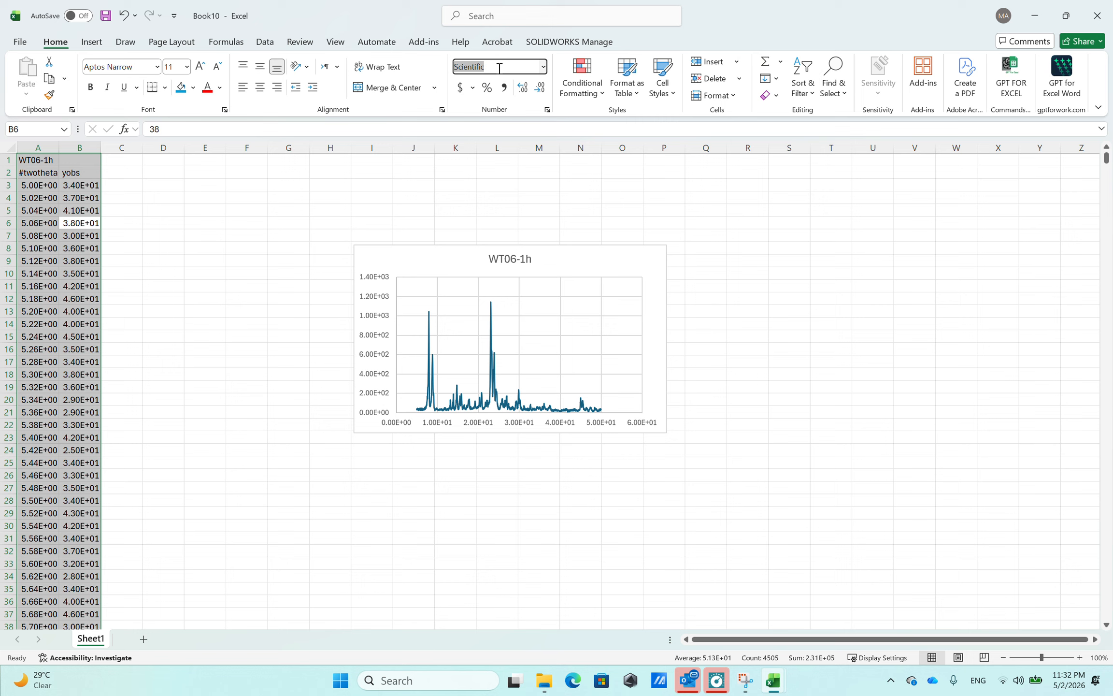
pyautogui.click(543, 69)
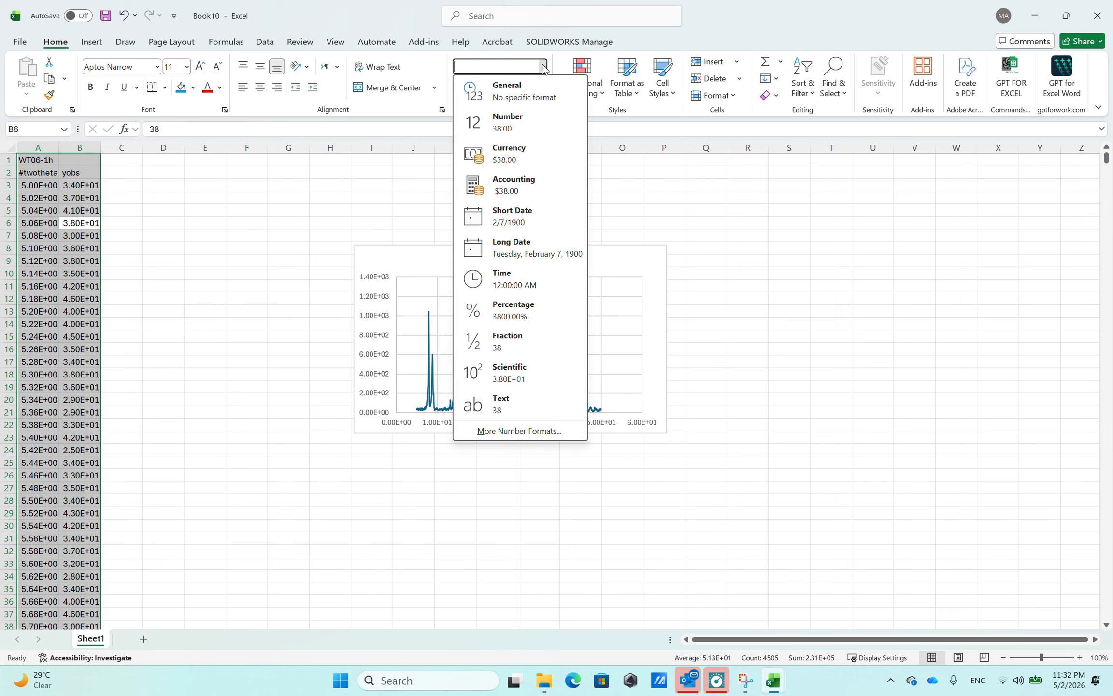
pyautogui.click(527, 120)
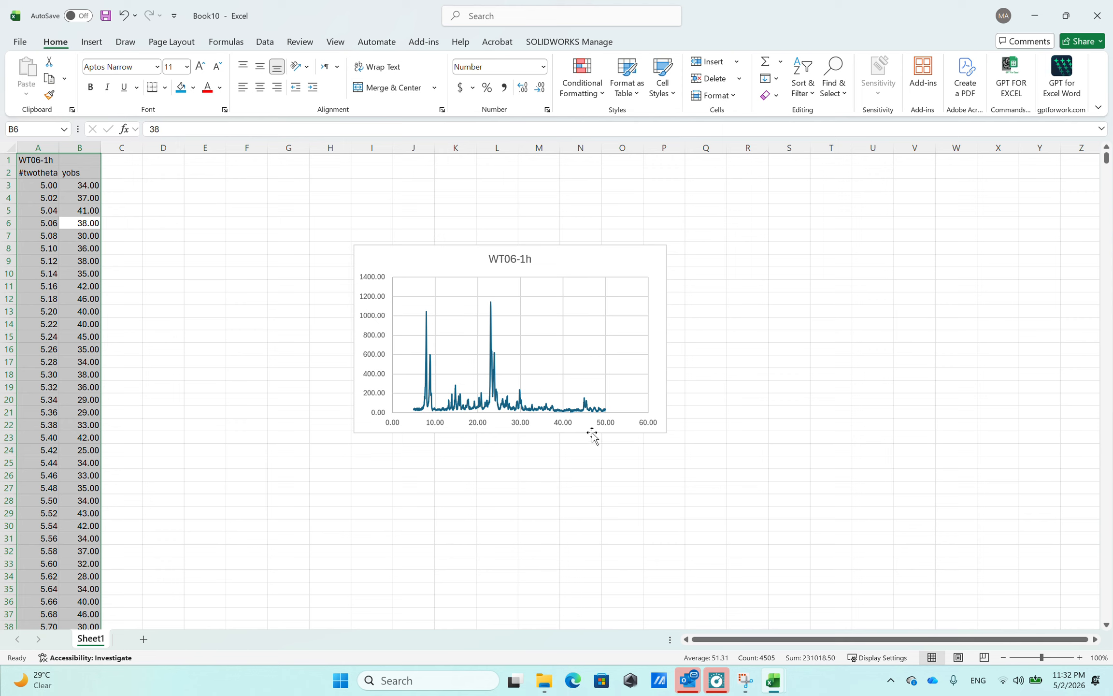
# Set the data in columns A and B to display one decimal place.
pyautogui.click(568, 428)
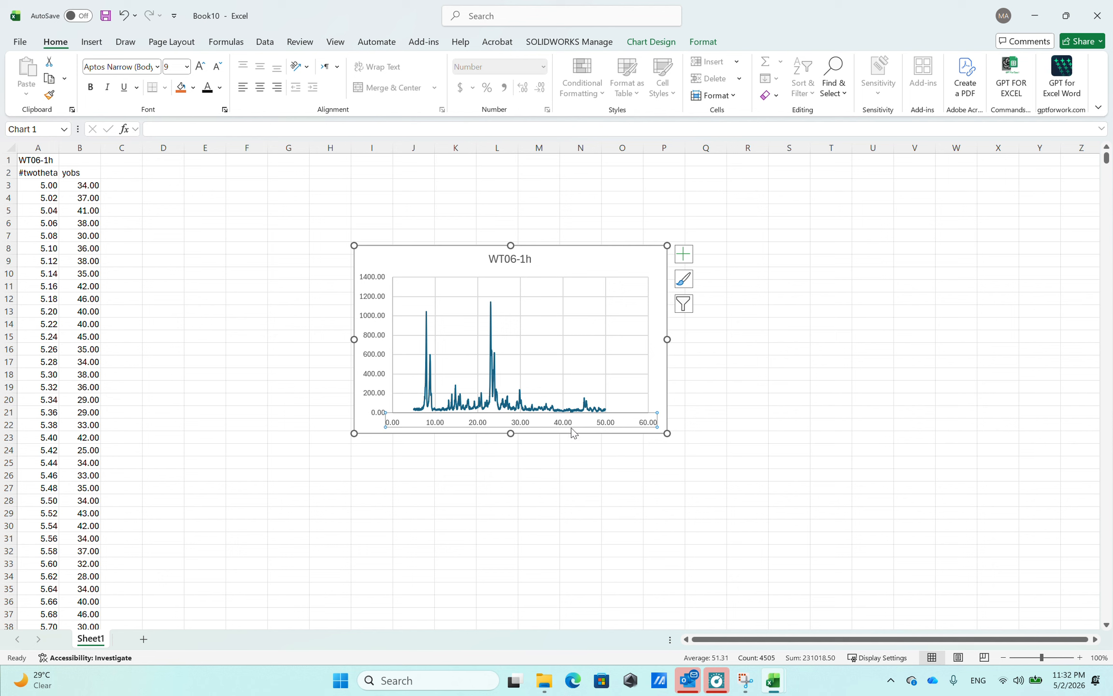
pyautogui.click(58, 257)
pyautogui.hotkey('ctrl', 'a')
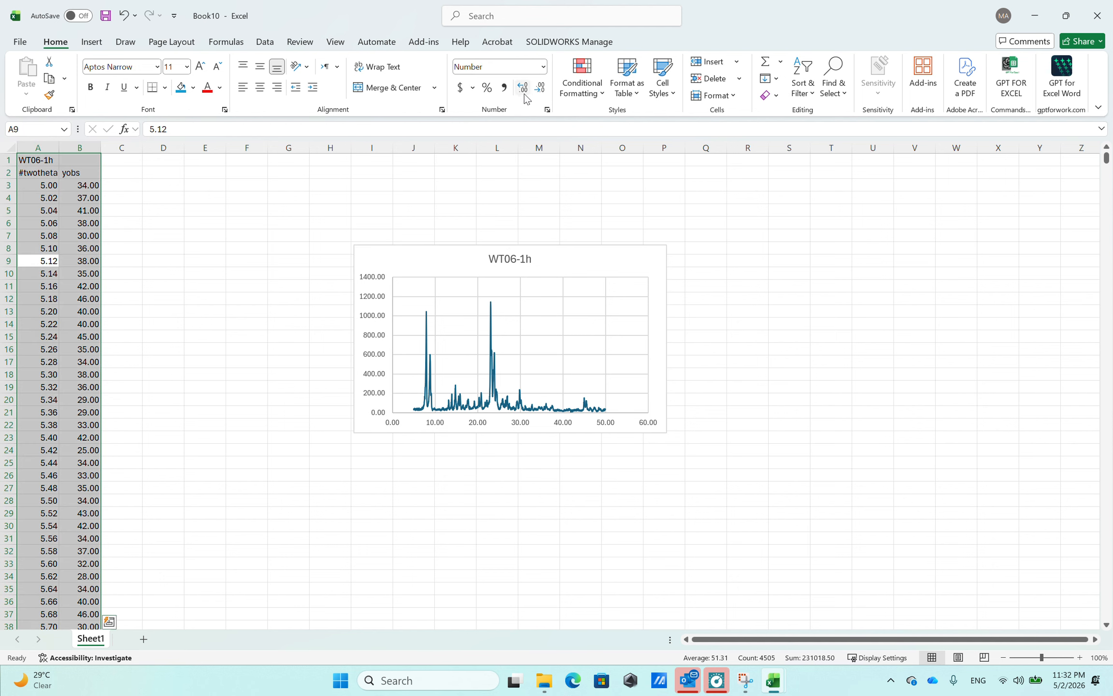
pyautogui.click(540, 88)
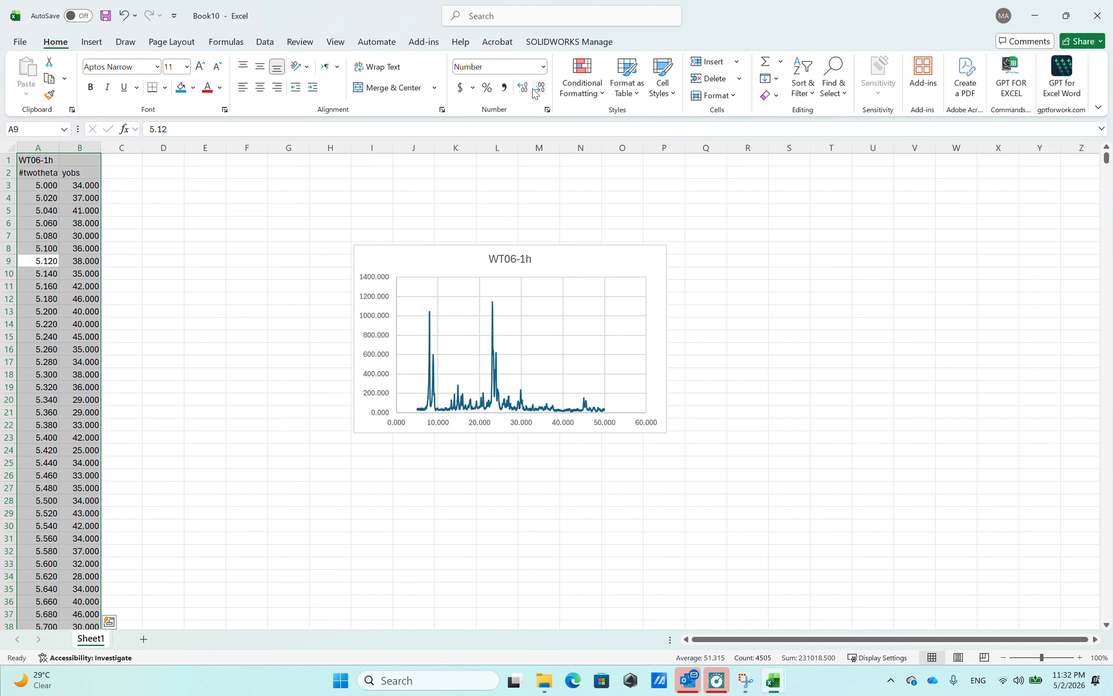
pyautogui.click(524, 91)
pyautogui.click(525, 90)
pyautogui.click(524, 91)
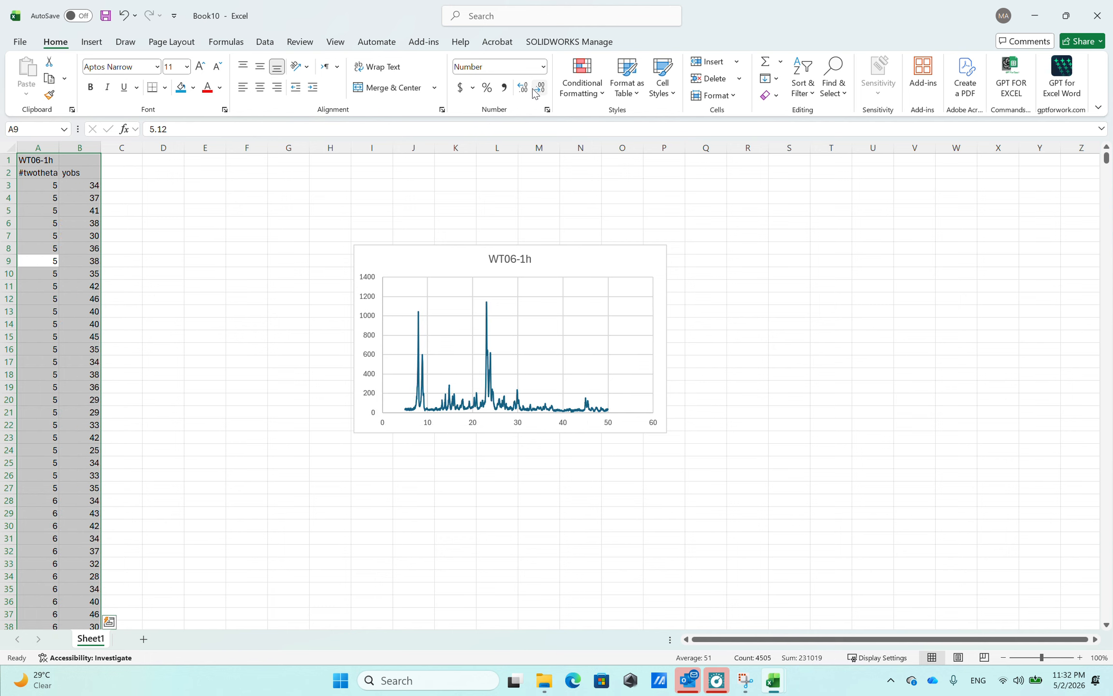
pyautogui.click(523, 91)
pyautogui.click(524, 91)
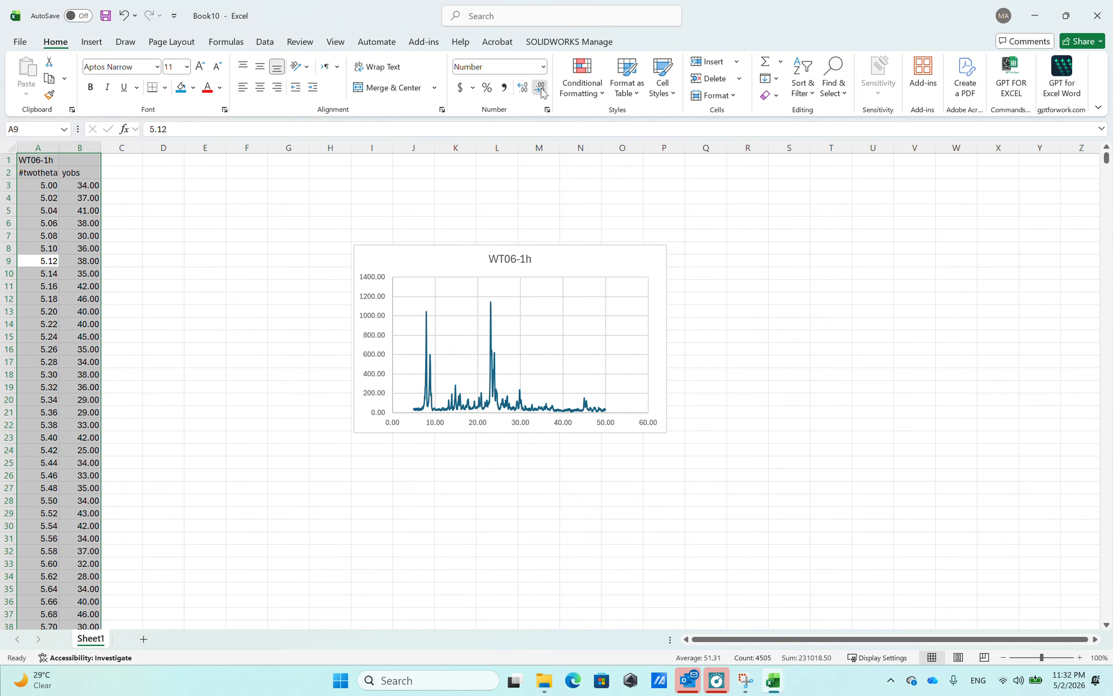
pyautogui.click(540, 88)
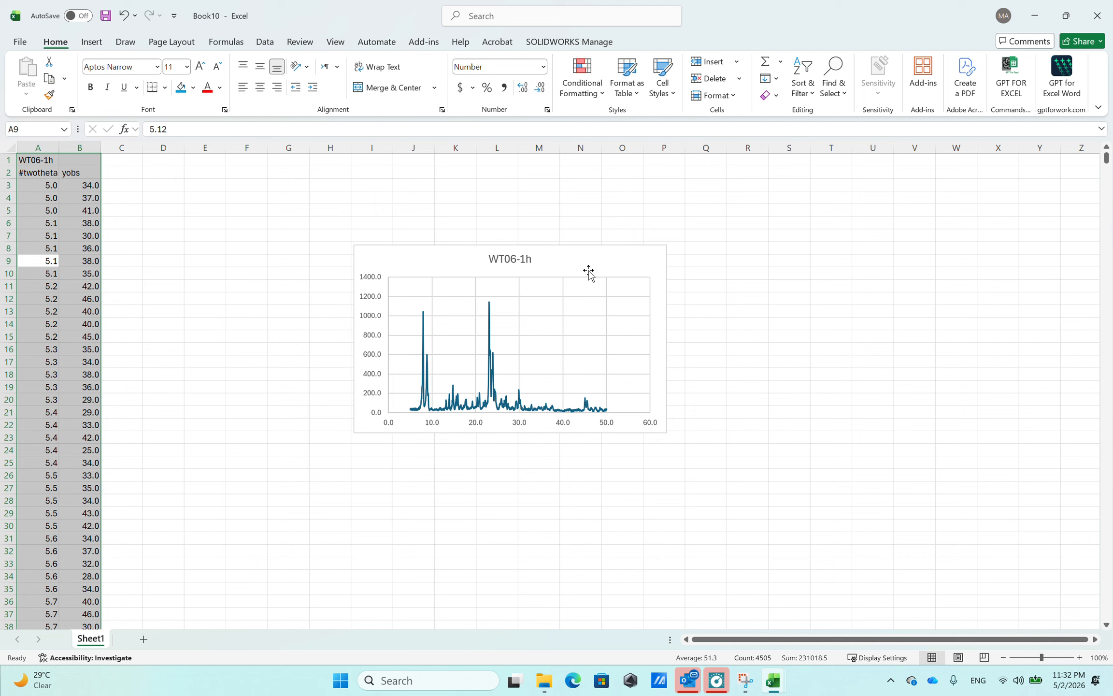
# Set the bounds of the chart's horizontal axis to a minimum of 5 and a maximum of 50.
pyautogui.click(563, 424)
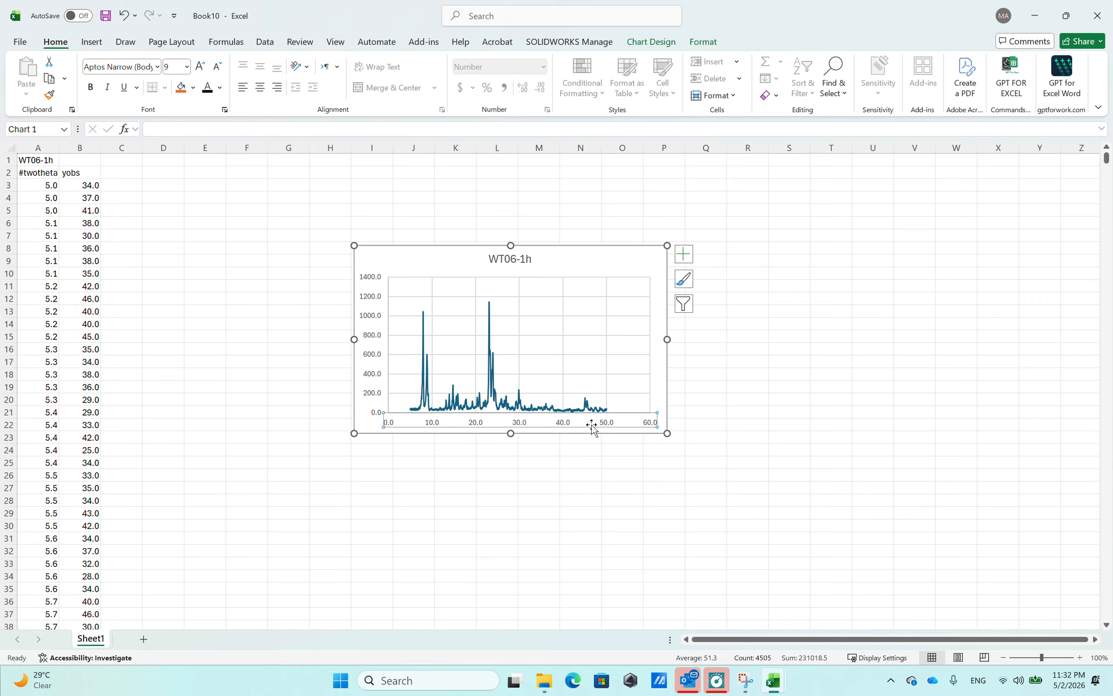
pyautogui.click(370, 344)
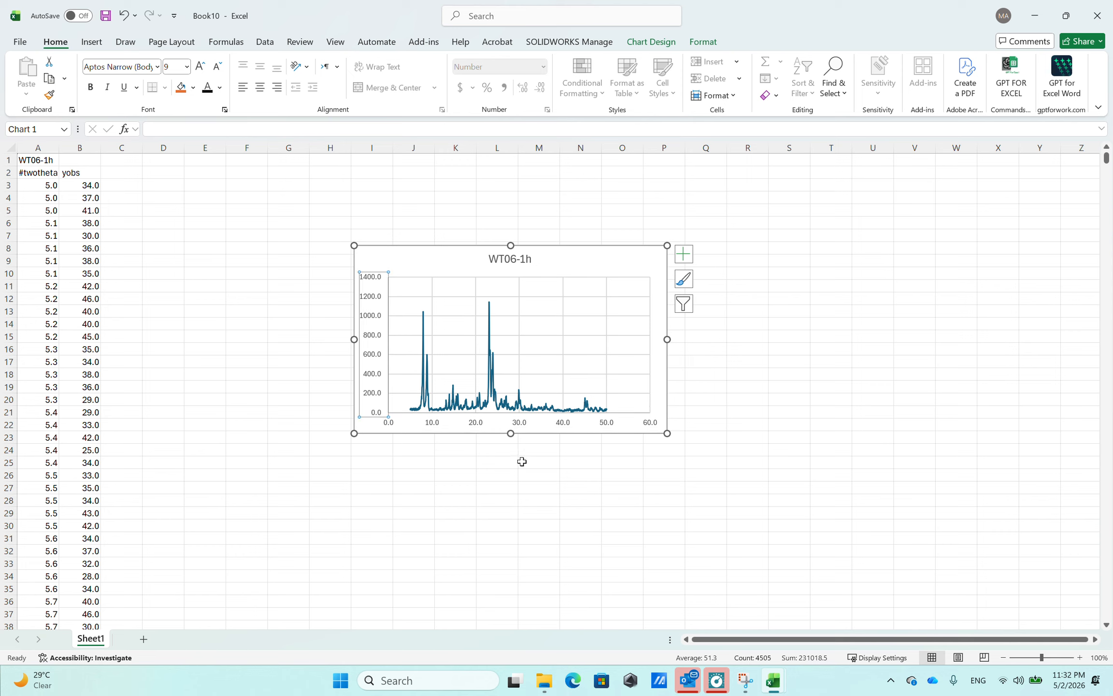
pyautogui.click(520, 428)
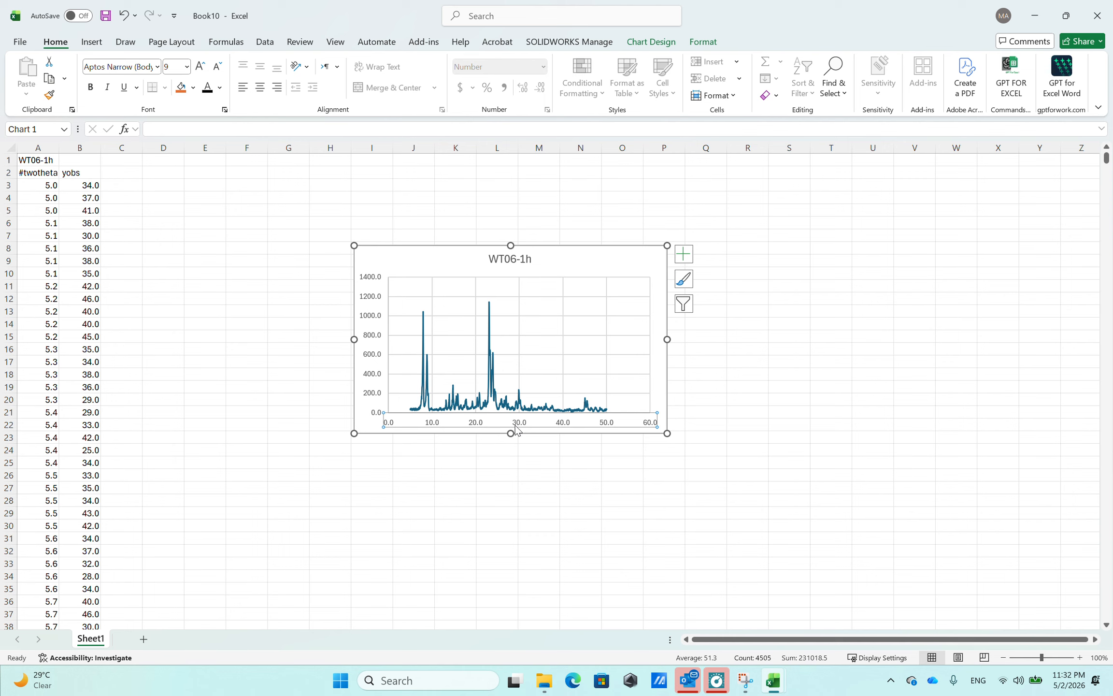
pyautogui.rightClick(516, 428)
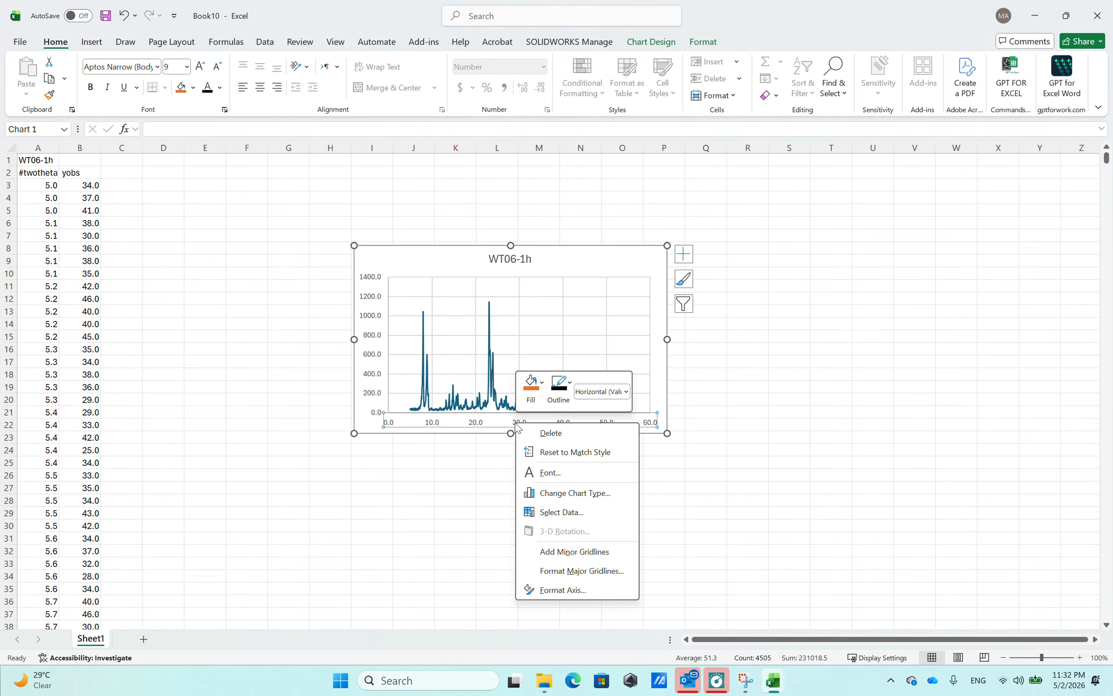
pyautogui.click(597, 588)
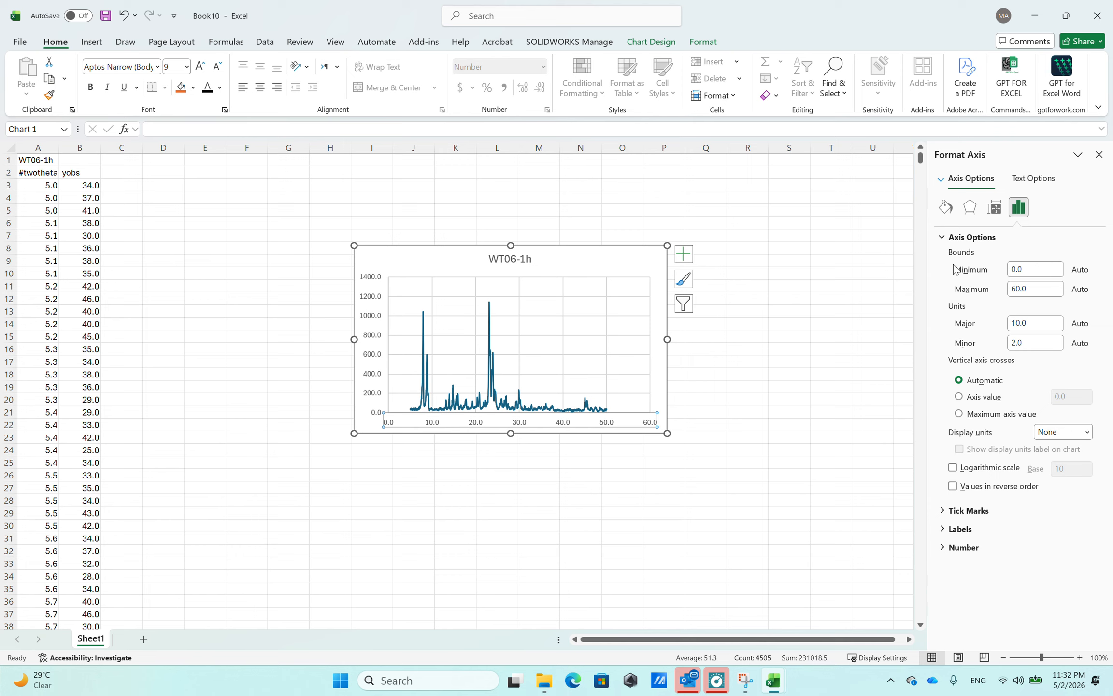
pyautogui.click(1044, 265)
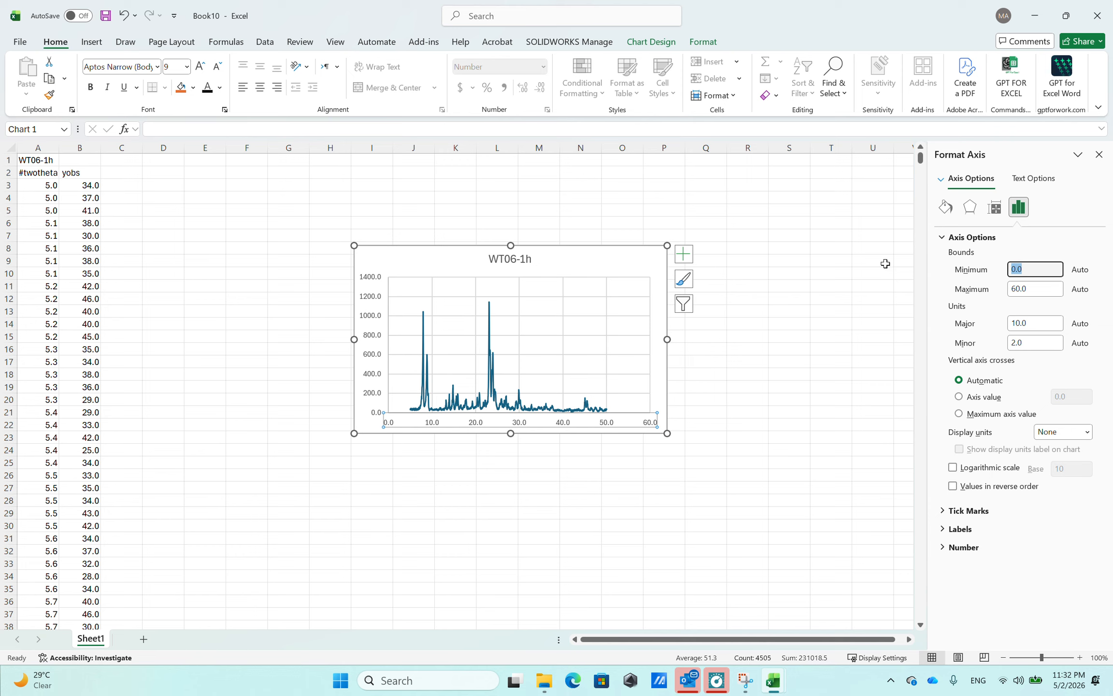
pyautogui.write('5')
pyautogui.press('Tab')
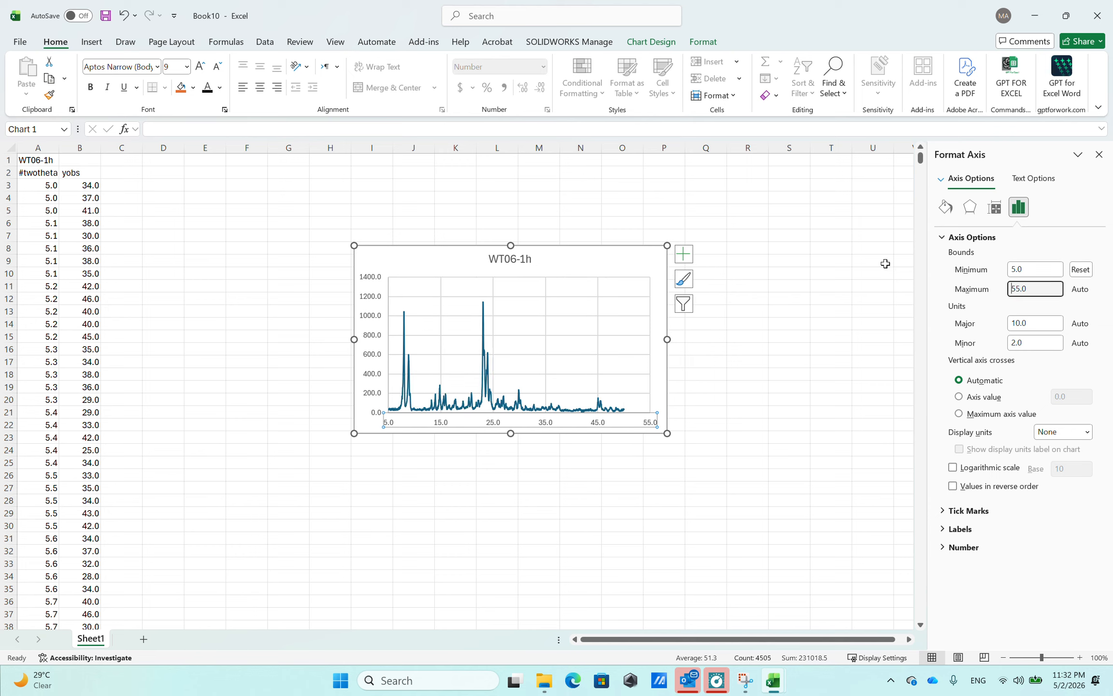
pyautogui.write('5')
pyautogui.press('Tab')
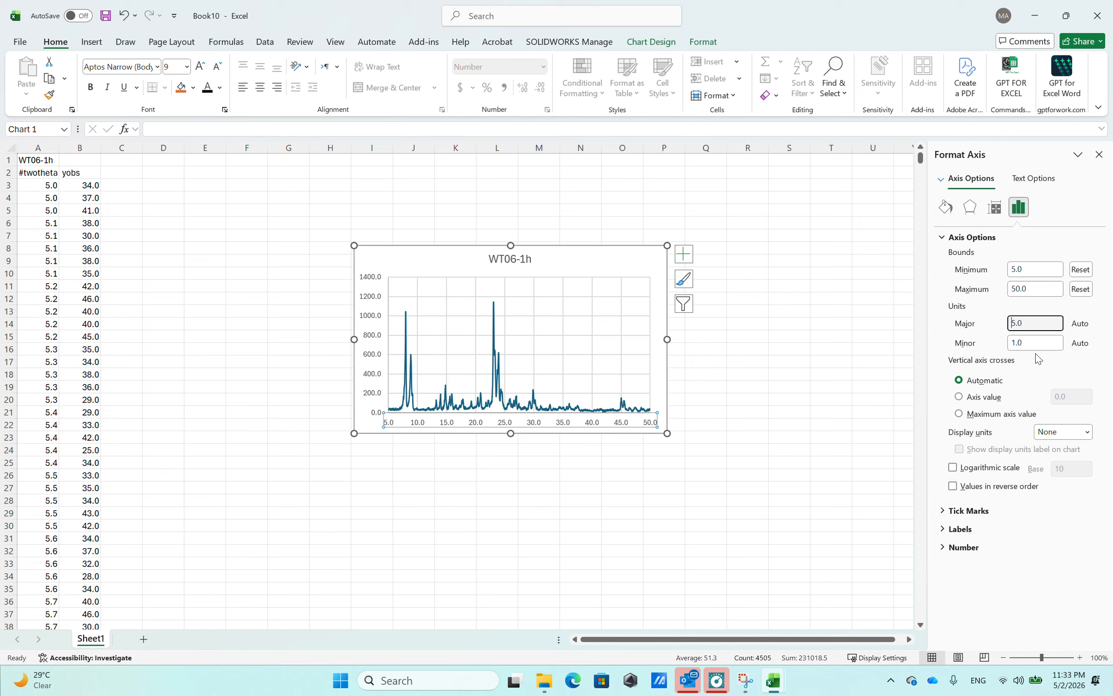
# Try showing the horizontal axis values in reverse order.
pyautogui.press('BackSpace')
pyautogui.click(1018, 488)
pyautogui.click(1017, 488)
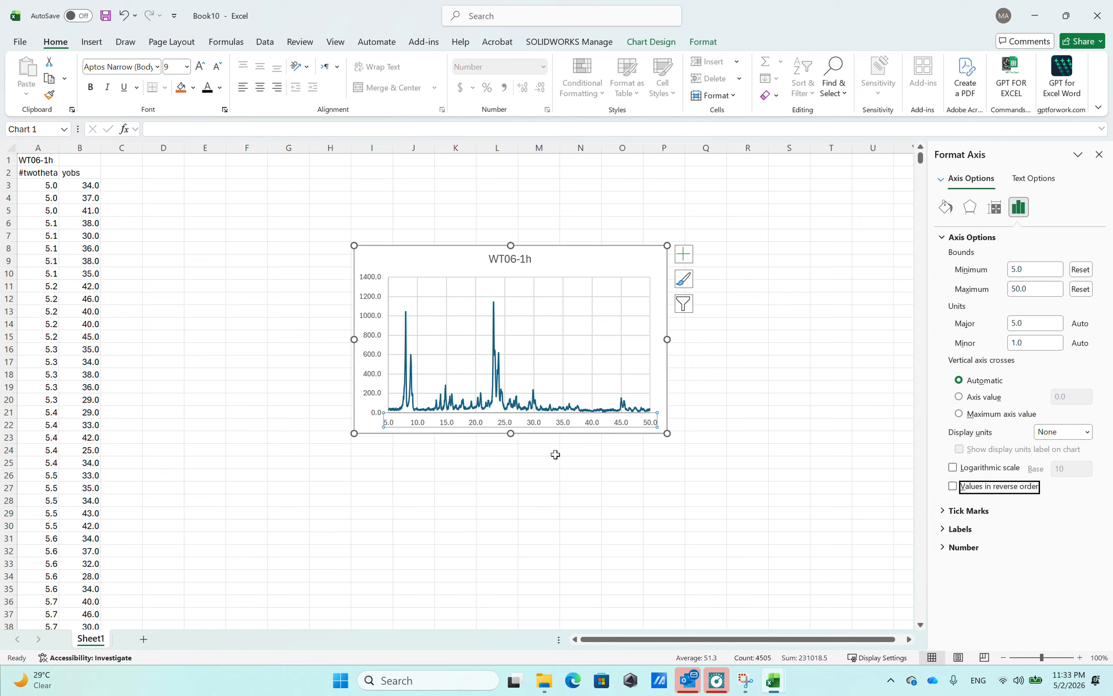
# Set the major tick marks of the horizontal axis to Outside.
pyautogui.click(975, 512)
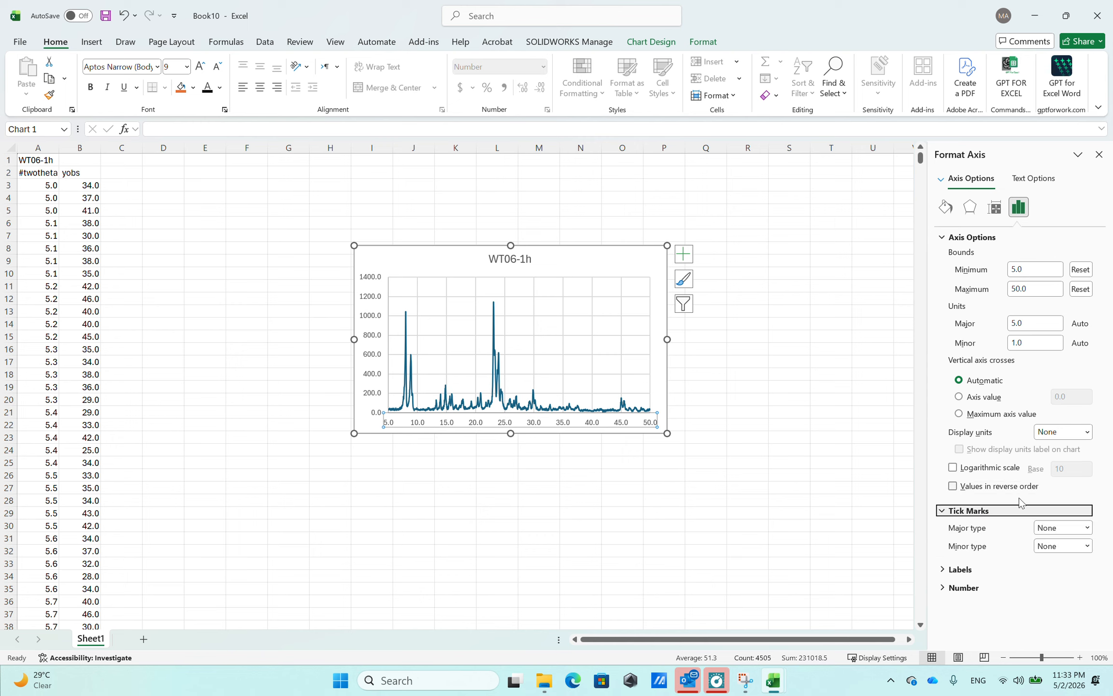
pyautogui.click(1071, 529)
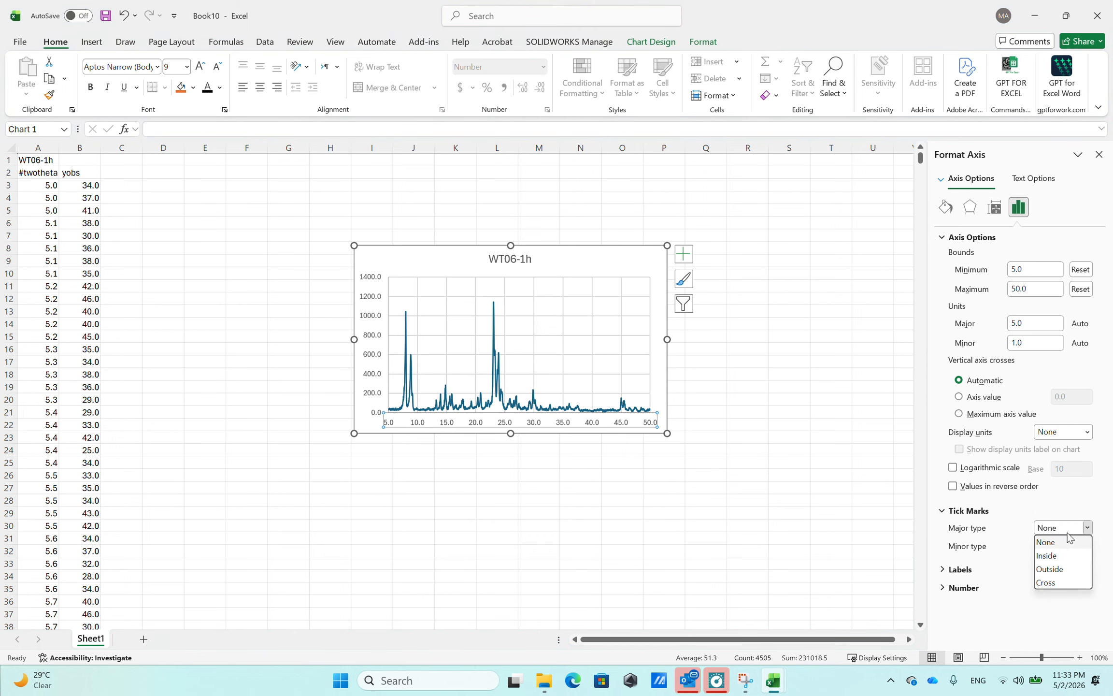
pyautogui.click(1056, 570)
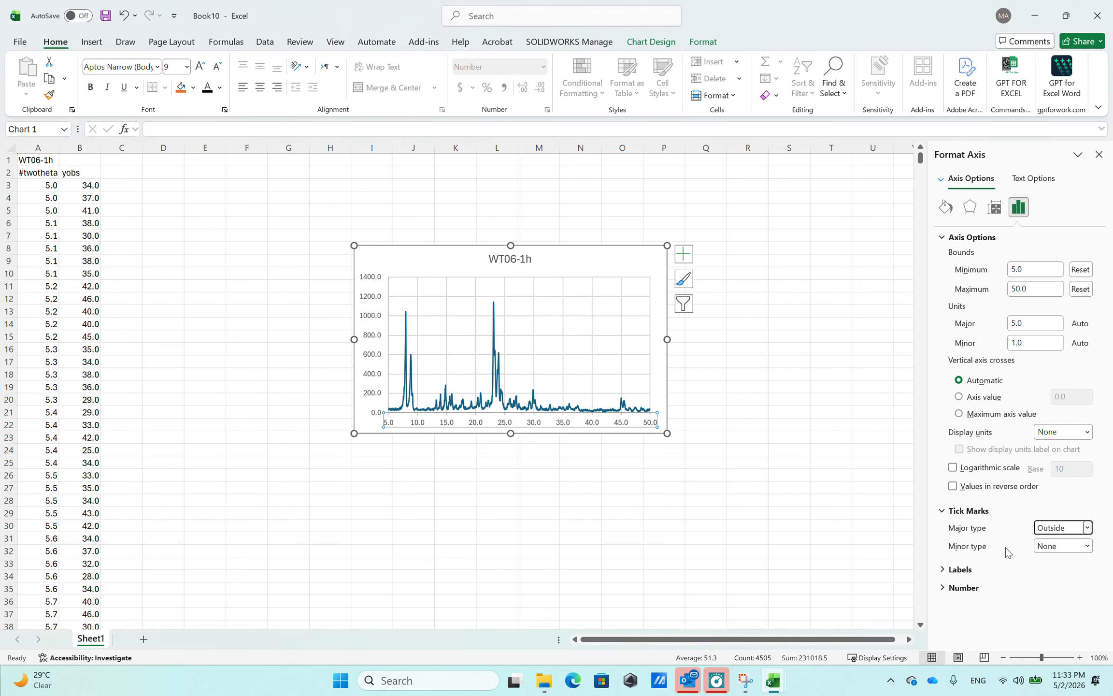
pyautogui.click(971, 571)
pyautogui.click(971, 570)
# Try the General and Scientific number categories on the horizontal axis labels.
pyautogui.click(985, 587)
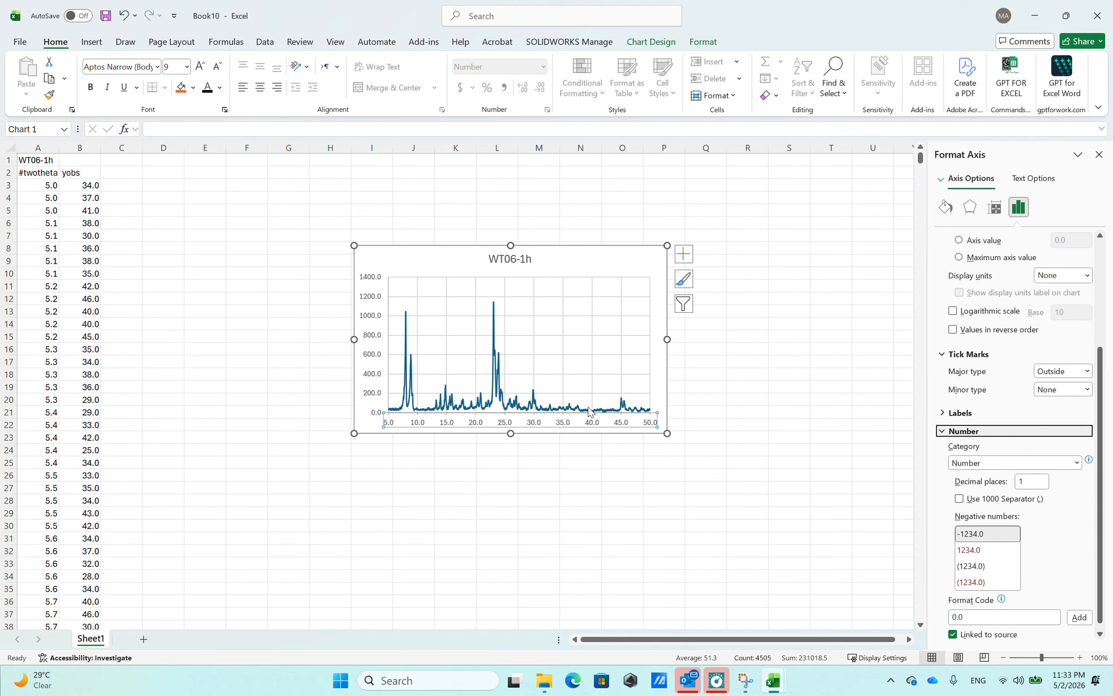
pyautogui.click(1077, 463)
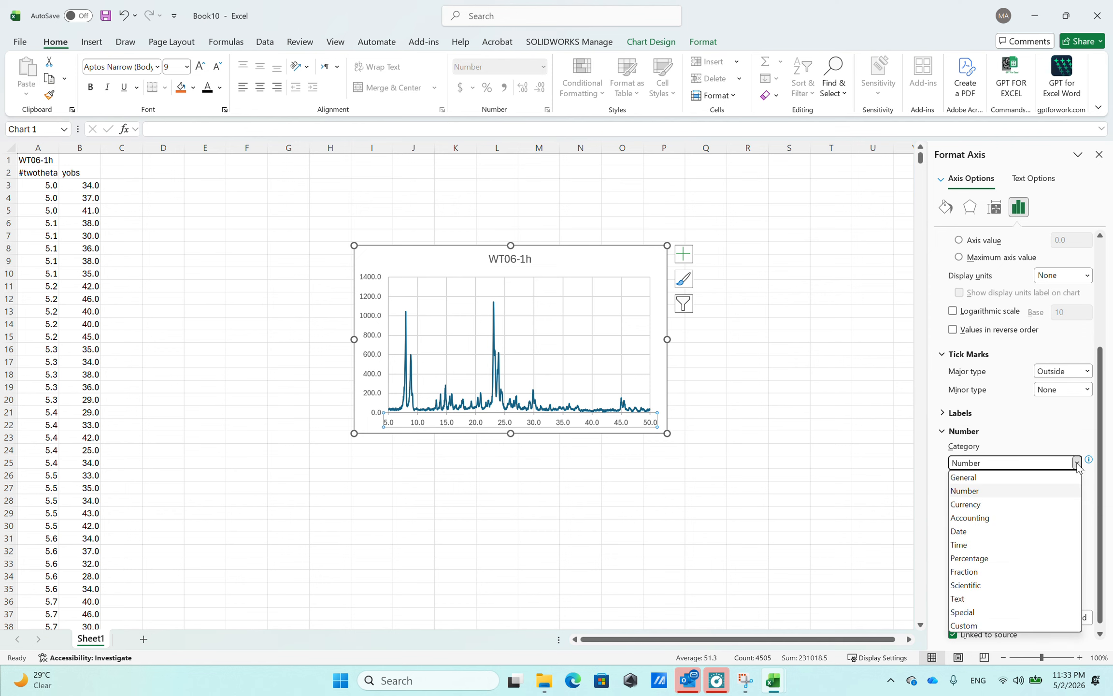
pyautogui.click(968, 481)
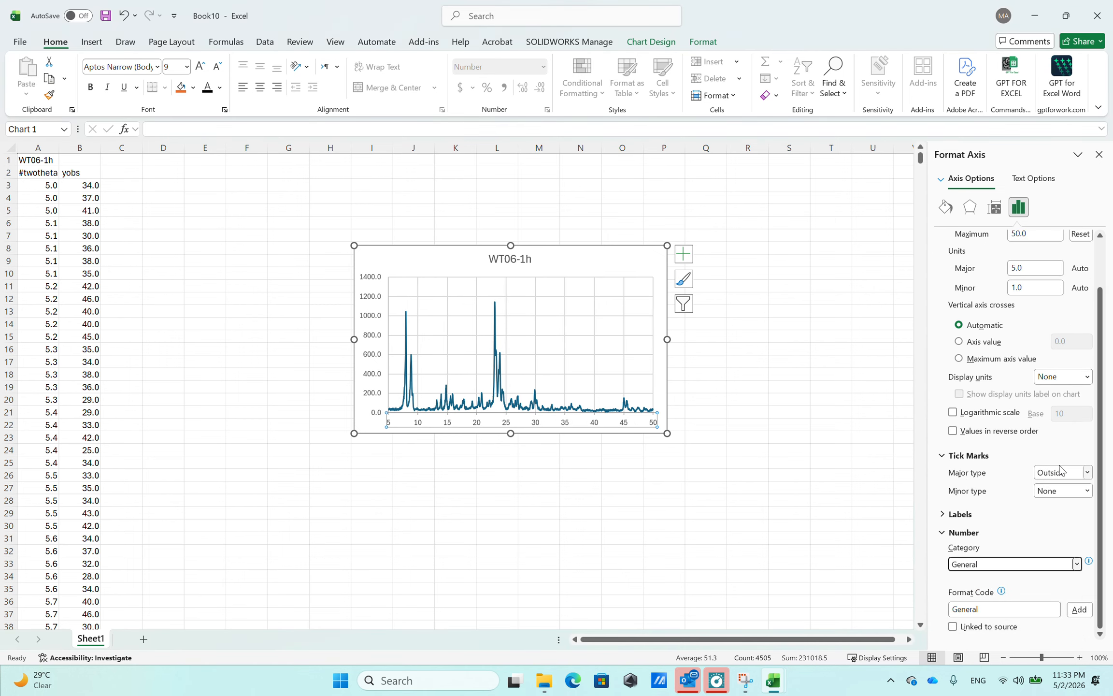
pyautogui.click(1078, 564)
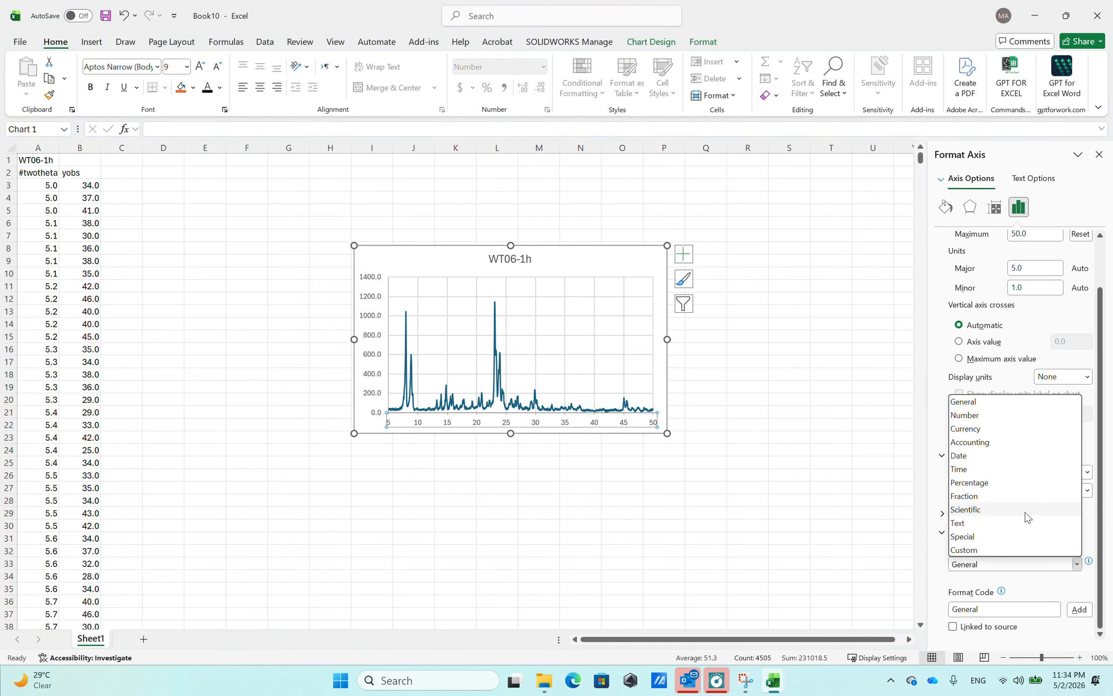
pyautogui.click(1027, 510)
# Set the horizontal axis labels to the Number category with 1 decimal place and deselect the chart.
pyautogui.click(1077, 565)
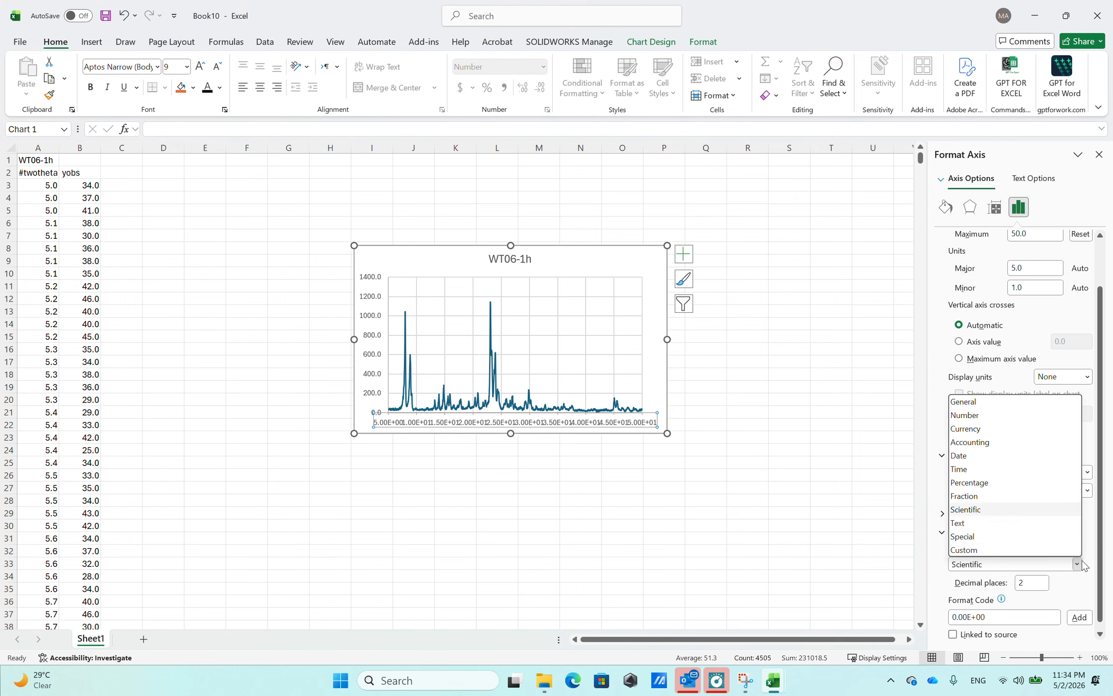
pyautogui.click(984, 417)
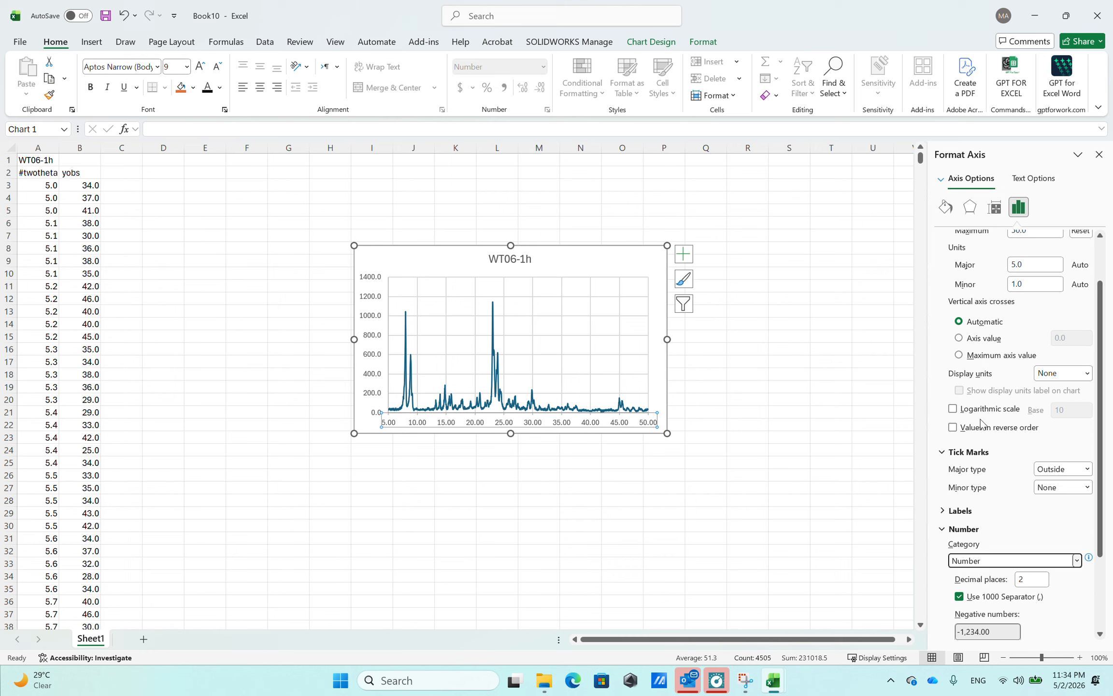
pyautogui.doubleClick(1031, 579)
pyautogui.write('1')
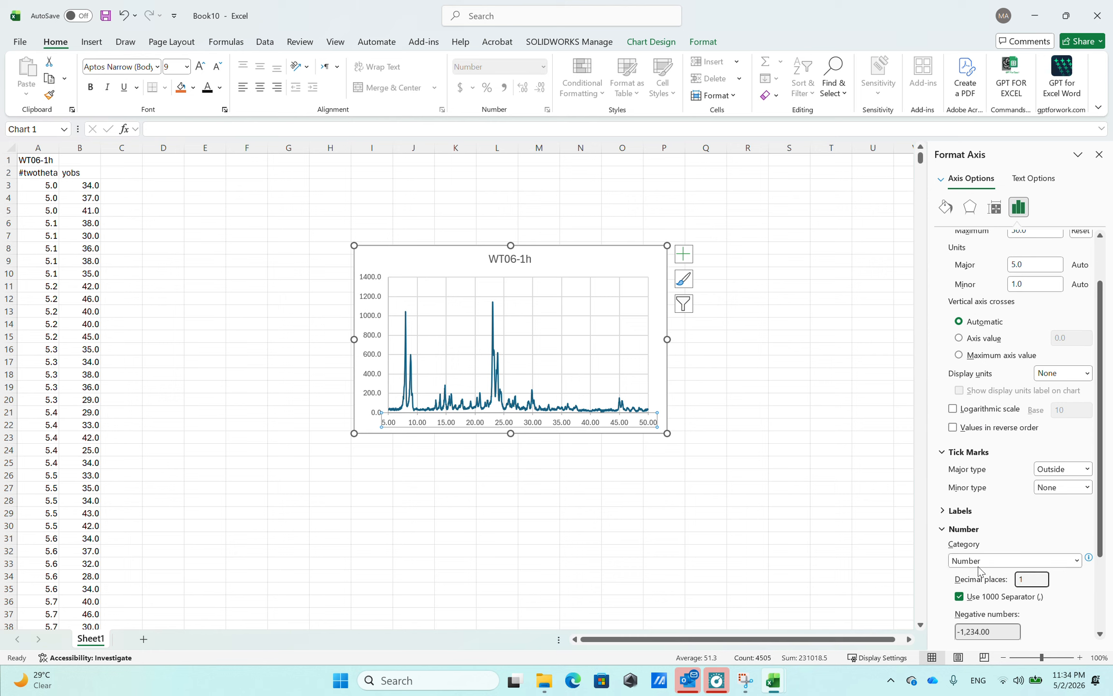
pyautogui.scroll(-2, 1028, 582)
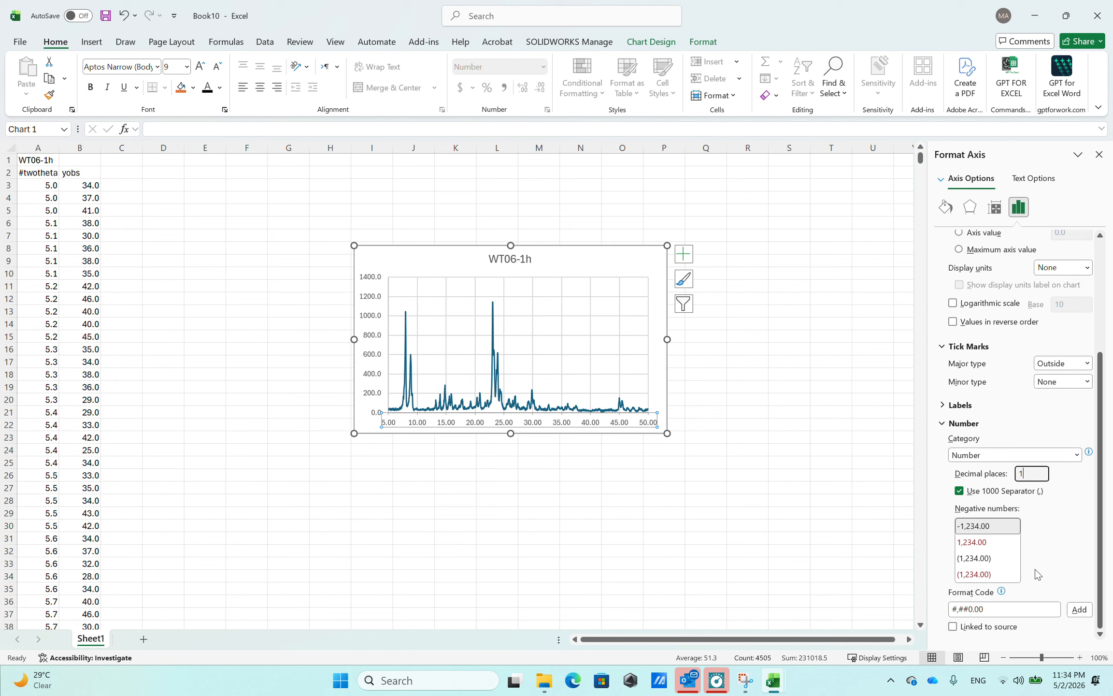
pyautogui.press('Tab')
pyautogui.scroll(3, 1034, 520)
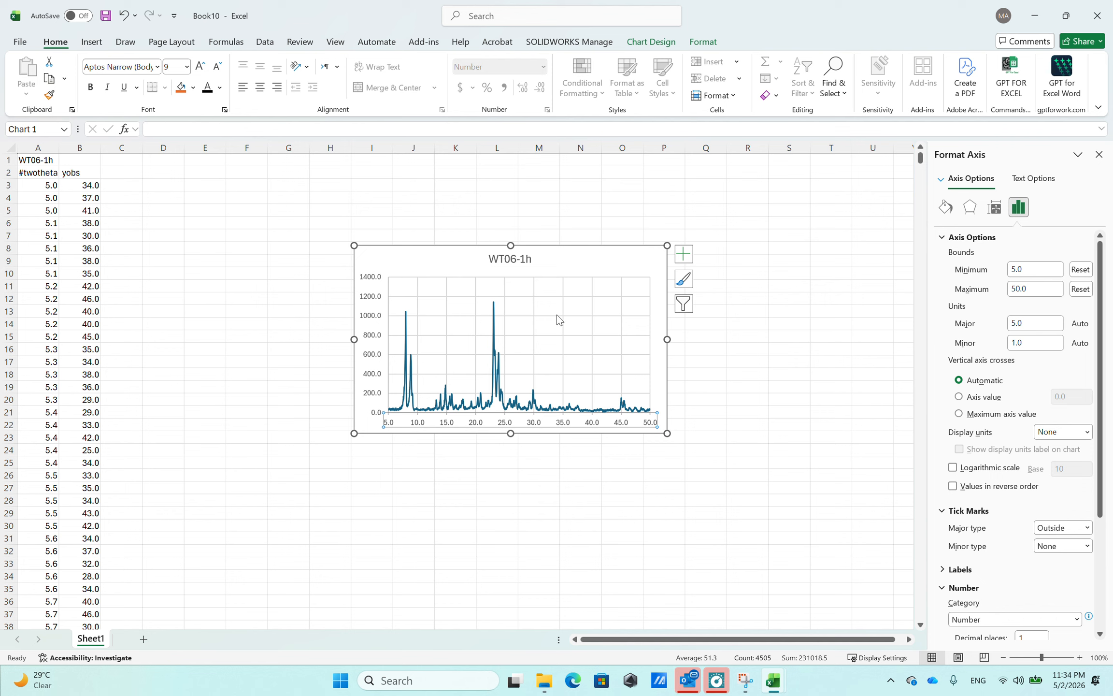
pyautogui.click(602, 209)
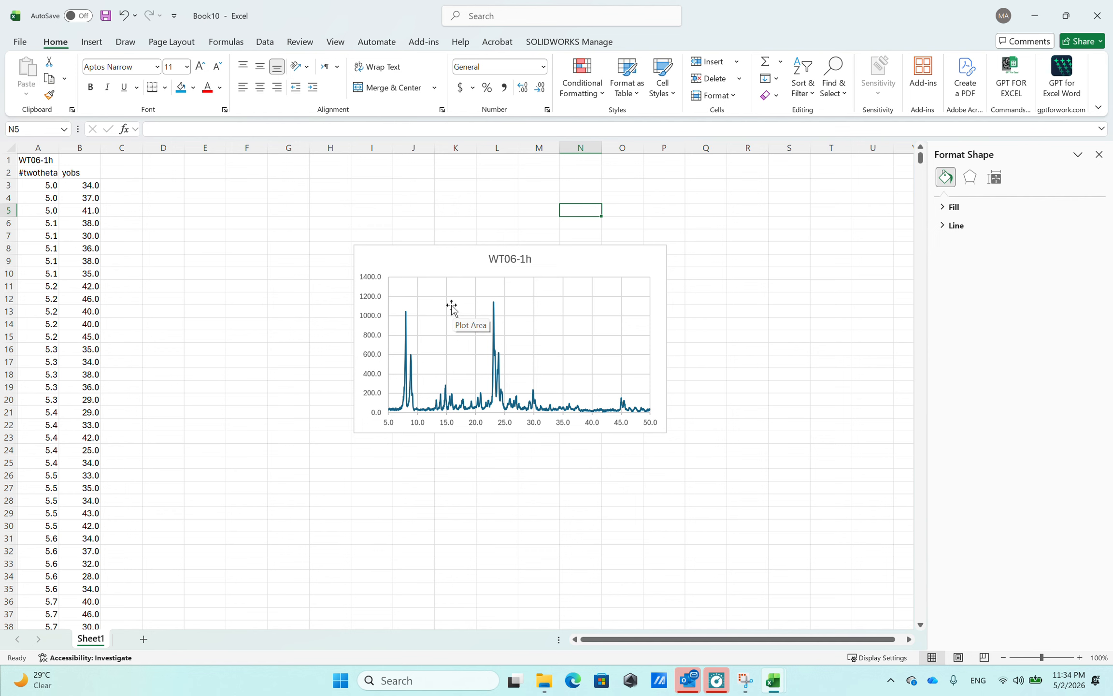
# Close the WT06-1h C-I-C.csv workbook and open WT06-2h C-I-C.csv from the 2017.10.08 folder.
pyautogui.hotkey('alt', 'Tab')
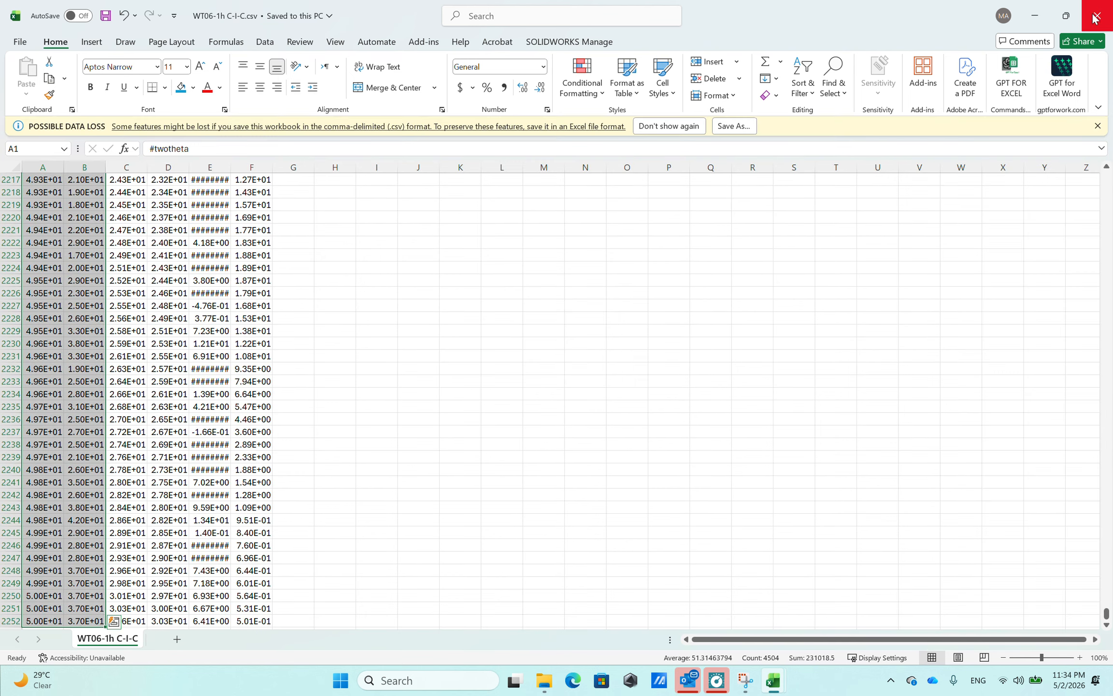
pyautogui.click(1097, 16)
pyautogui.hotkey('alt', 'Tab')
pyautogui.hotkey('alt', 'Tab')
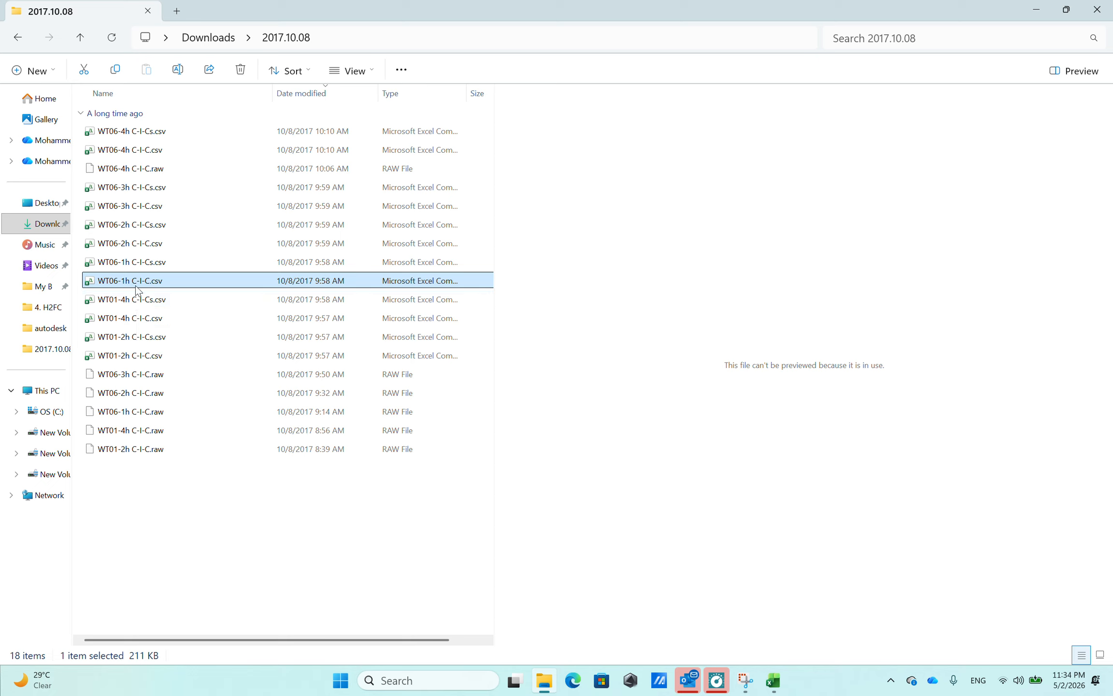
pyautogui.doubleClick(154, 245)
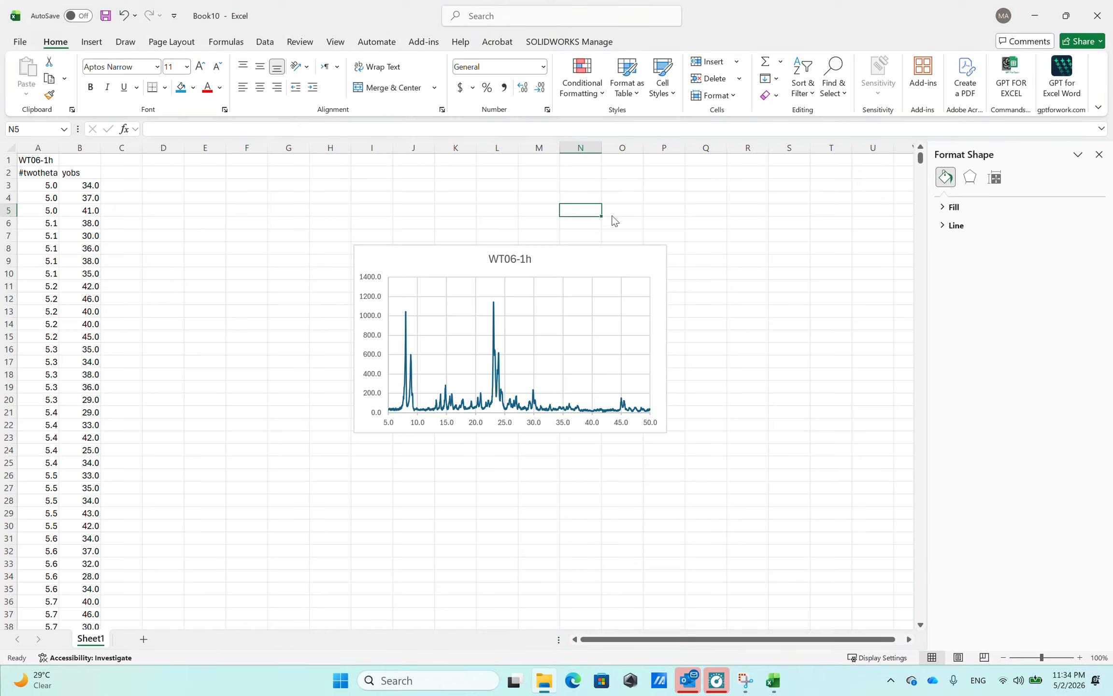
pyautogui.click(674, 251)
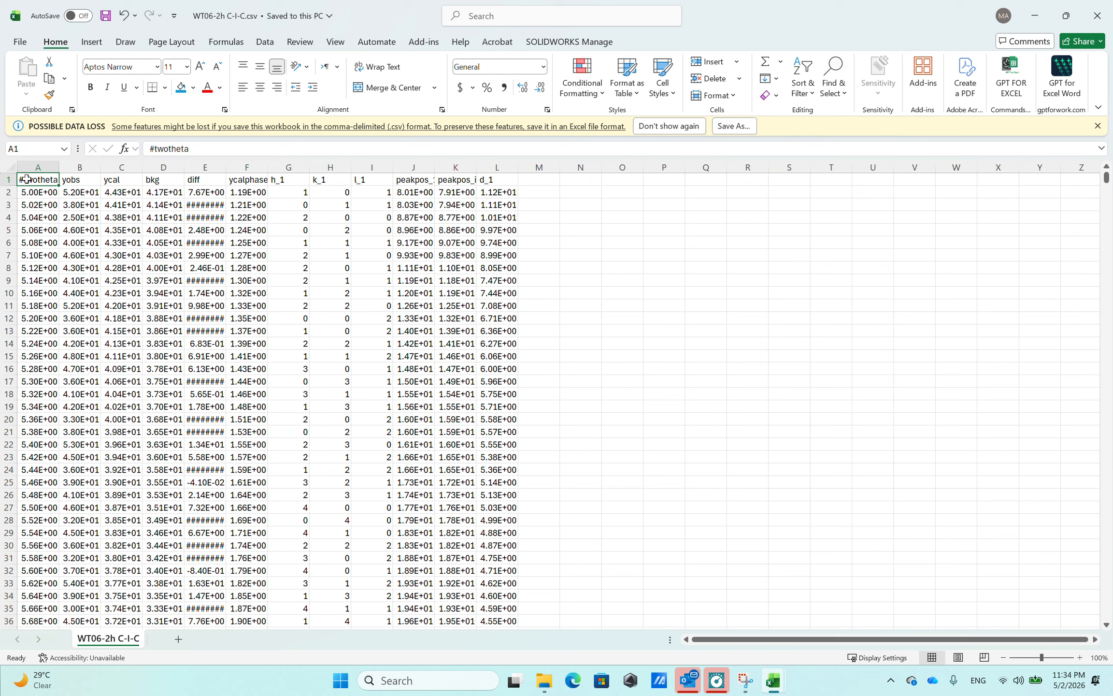
# Copy the #twotheta and yobs columns of WT06-2h C-I-C.csv, range A1:B2252, including the headers.
pyautogui.moveTo(27, 180); pyautogui.dragTo(76, 252)
pyautogui.hotkey('shift', 'Down')
pyautogui.hotkey('shift', 'Down')
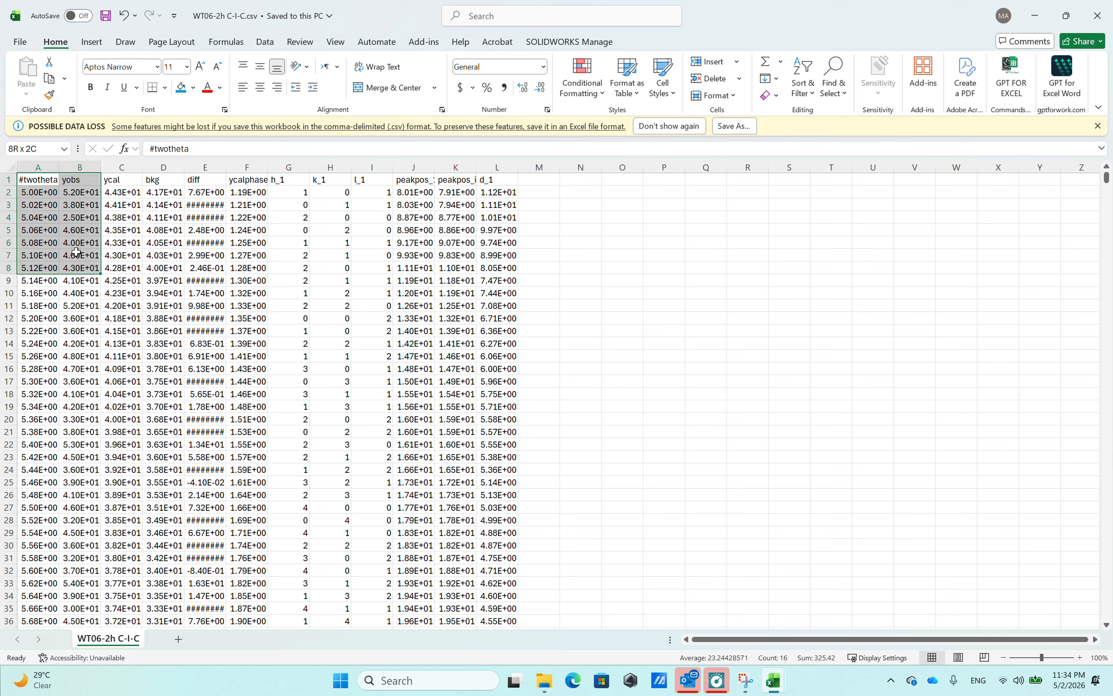
pyautogui.press('End')
pyautogui.hotkey('shift', 'Down')
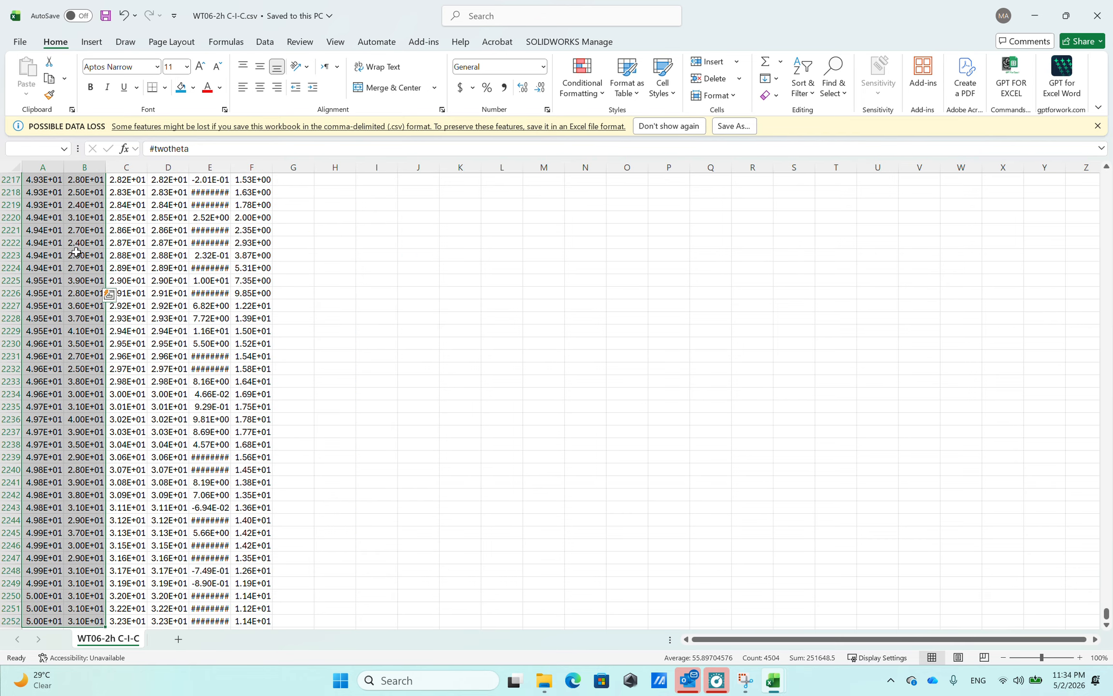
pyautogui.hotkey('ctrl', 'c')
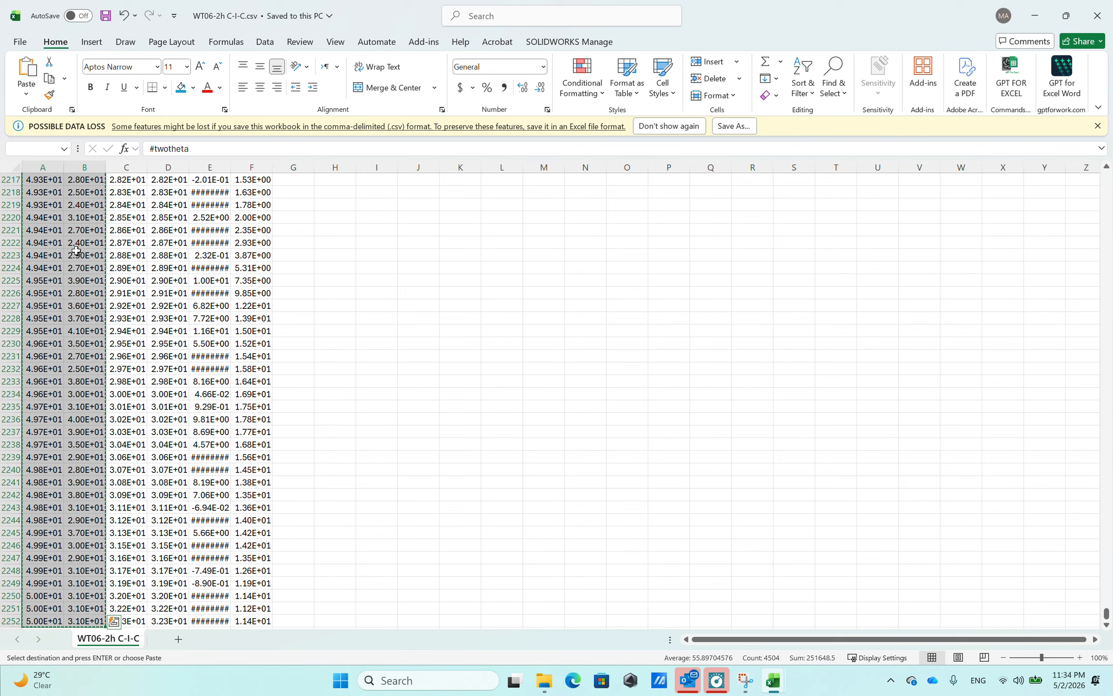
# Switch to the Book10 workbook and paste the copied columns starting at cell E2.
pyautogui.hotkey('alt', 'Tab')
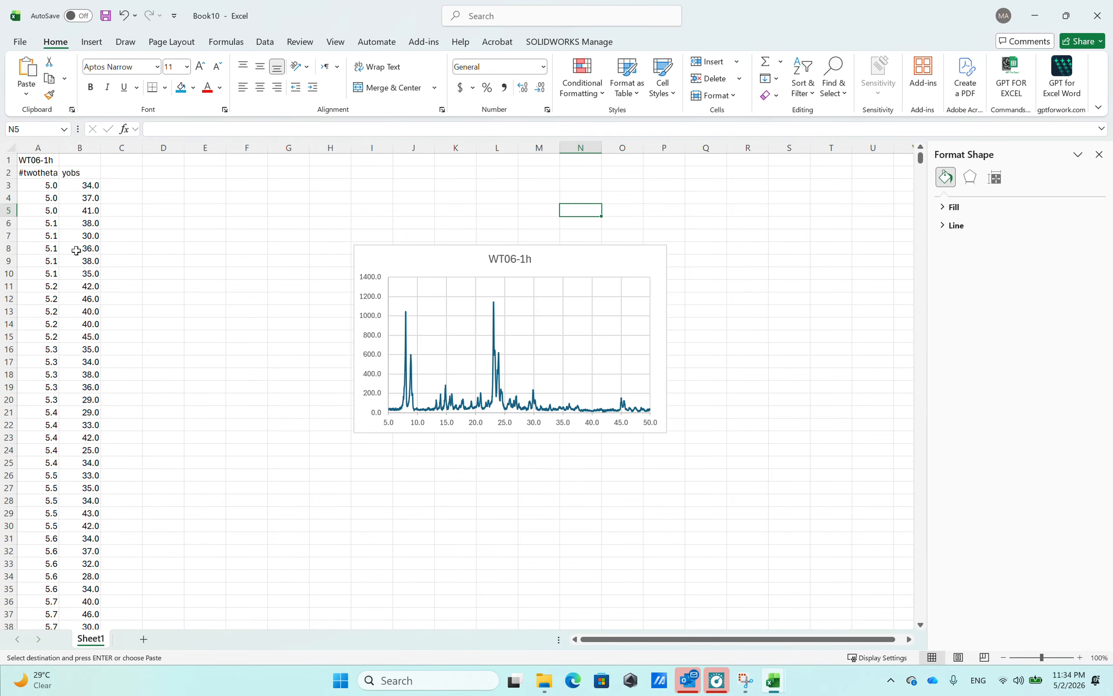
pyautogui.hotkey('alt', 'Tab')
pyautogui.hotkey('alt', 'Tab')
pyautogui.click(173, 172)
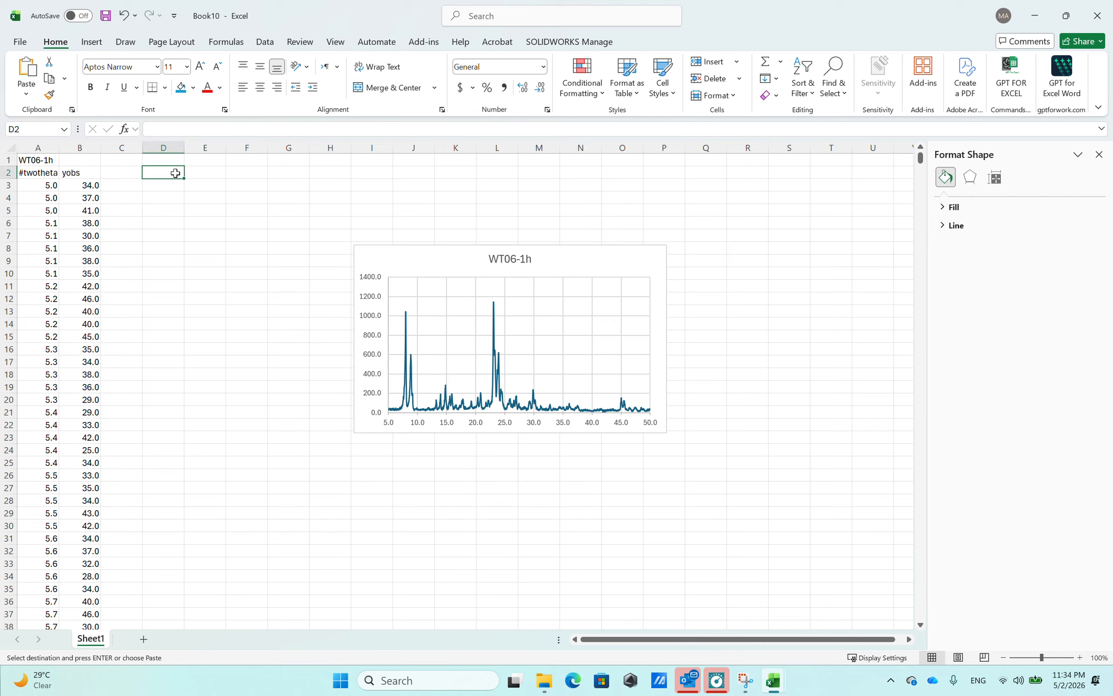
pyautogui.click(214, 173)
pyautogui.hotkey('ctrl', 'v')
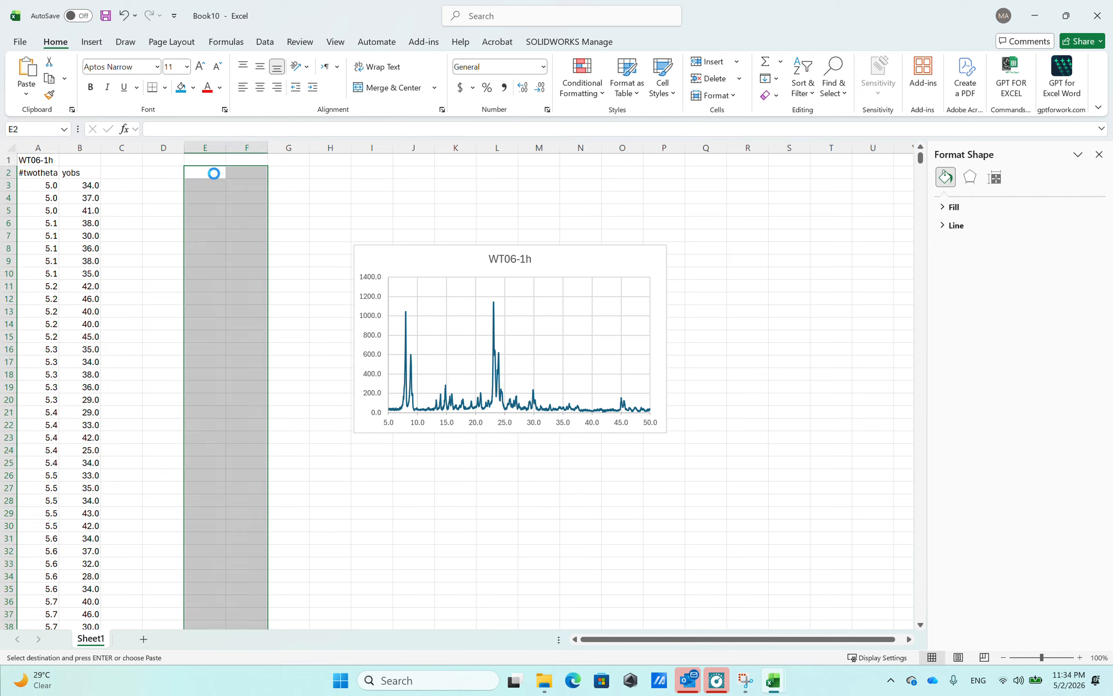
# Label the pasted data WT06-2h in cell E1.
pyautogui.click(203, 158)
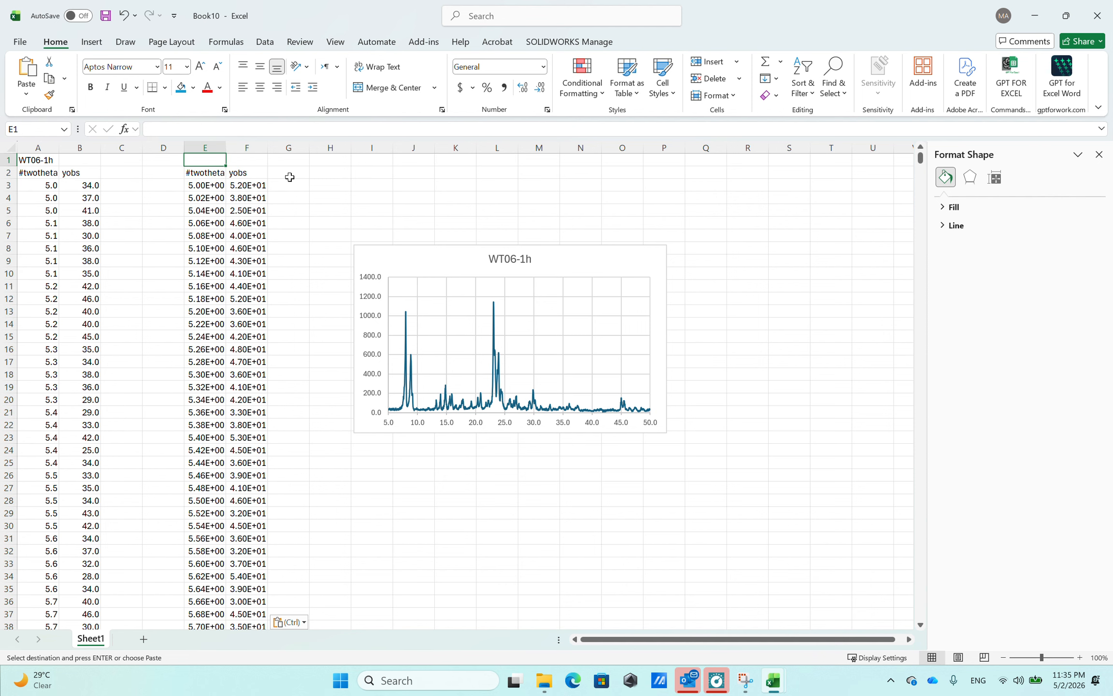
pyautogui.write('WT')
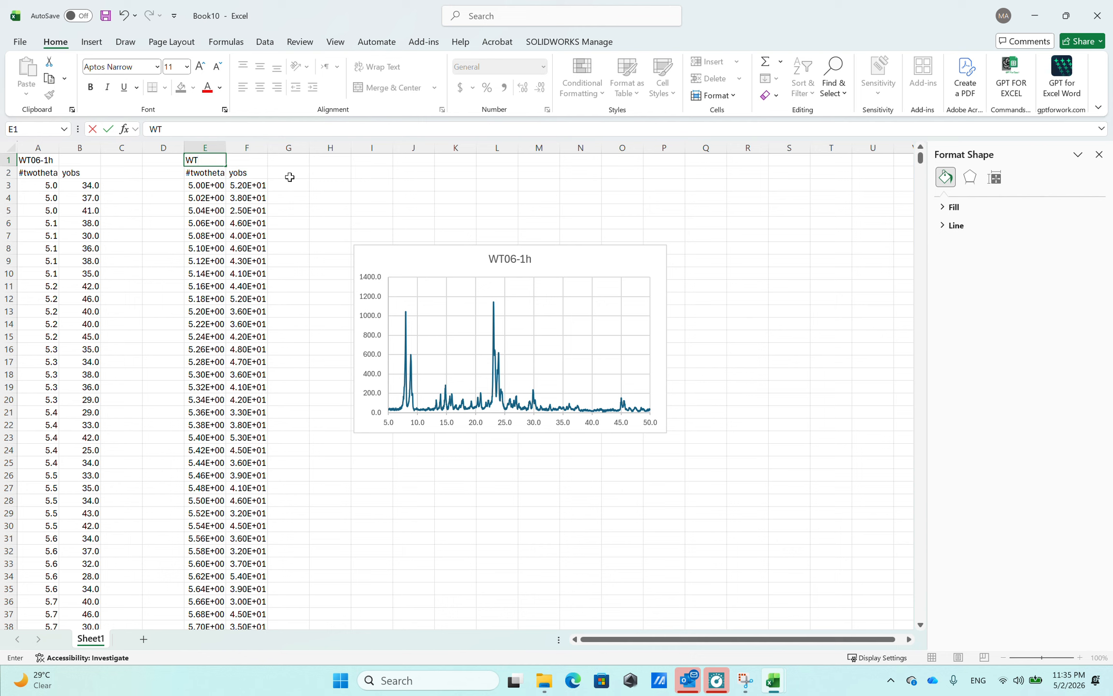
pyautogui.write('06-2h')
pyautogui.press('Return')
pyautogui.click(251, 221)
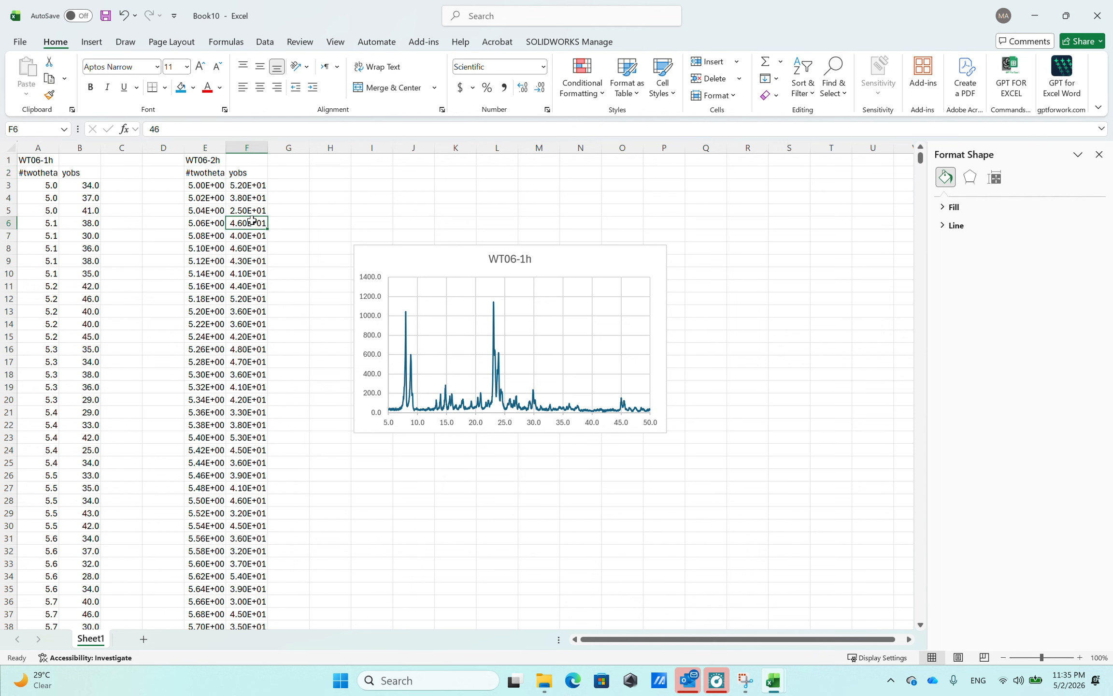
# Apply the Number format to all of the pasted WT06-2h data in columns E and F.
pyautogui.hotkey('ctrl', 'a')
pyautogui.click(507, 67)
pyautogui.write('N')
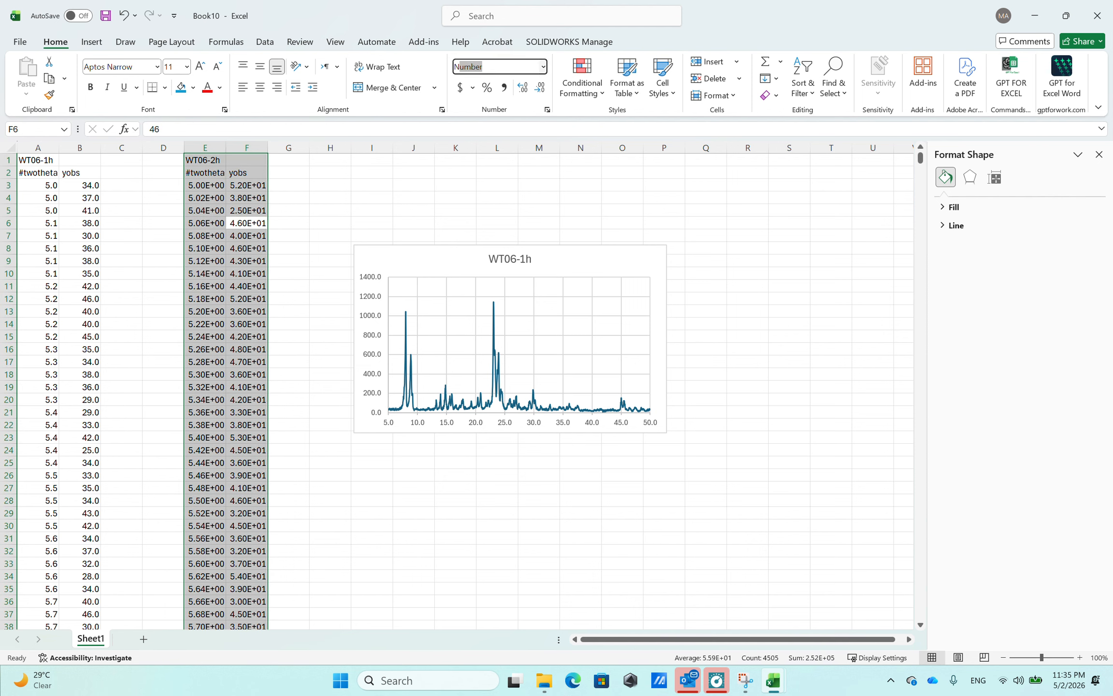
pyautogui.press('Return')
pyautogui.click(290, 287)
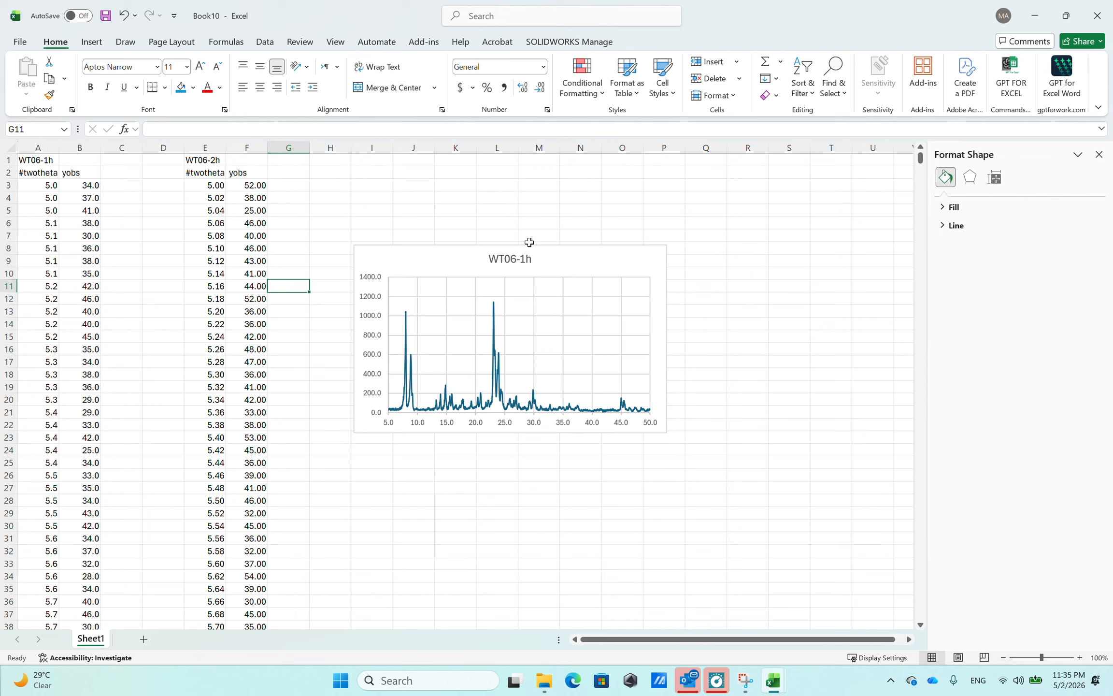
# Add a new chart series named from cell E1, with E3:E2253 as its X values.
pyautogui.rightClick(577, 305)
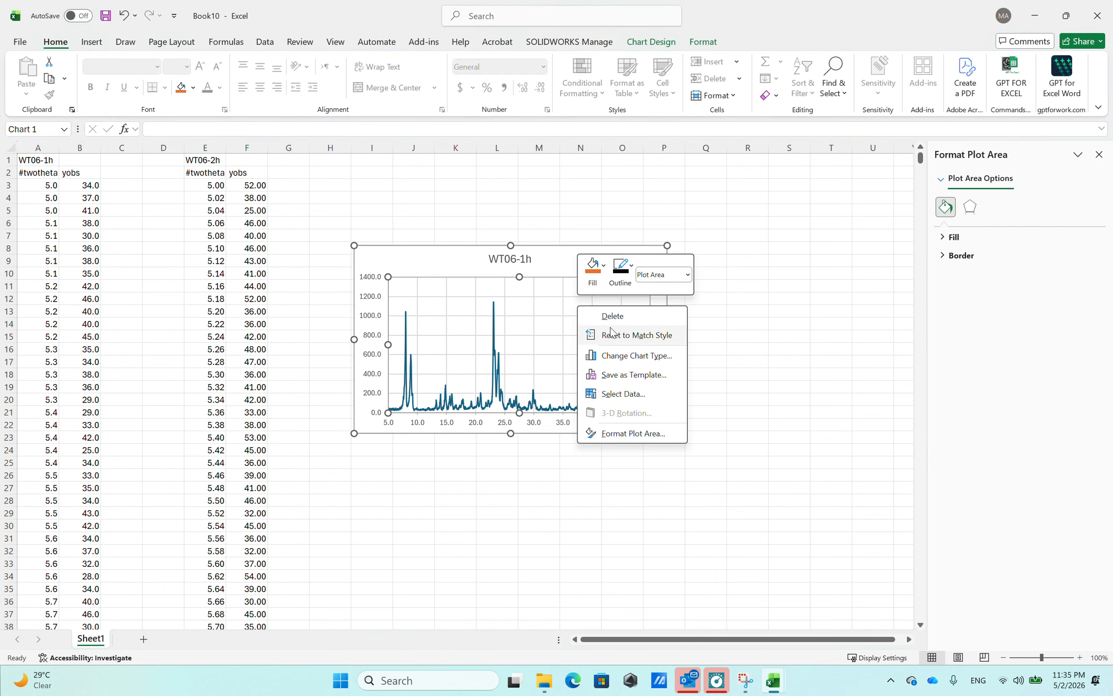
pyautogui.click(623, 394)
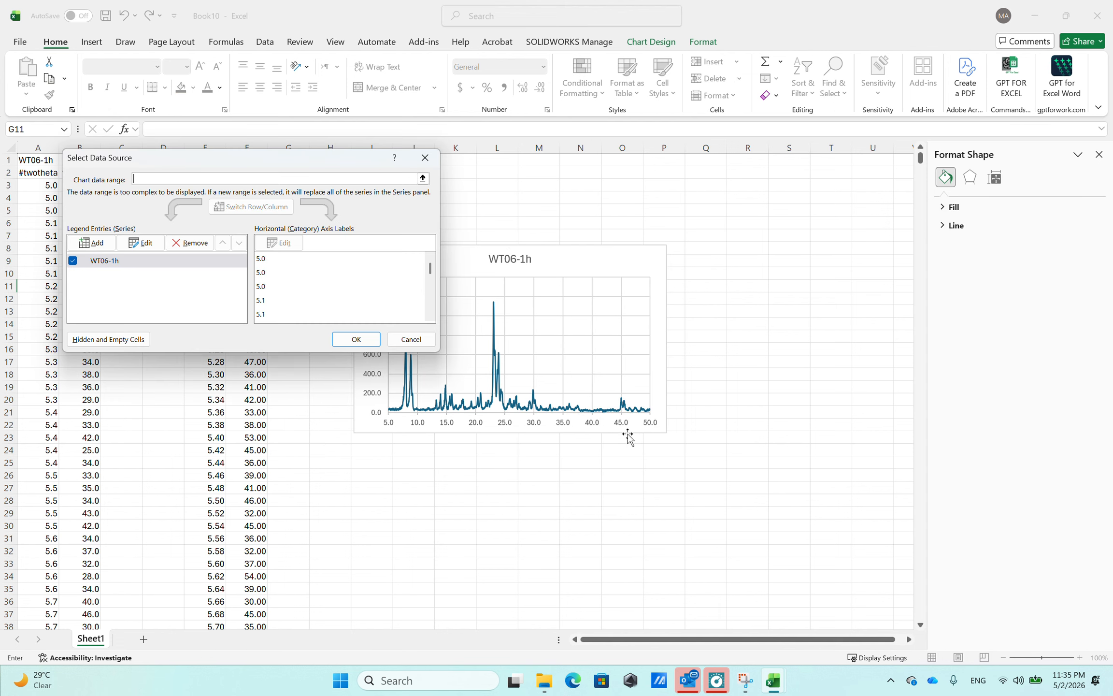
pyautogui.click(89, 244)
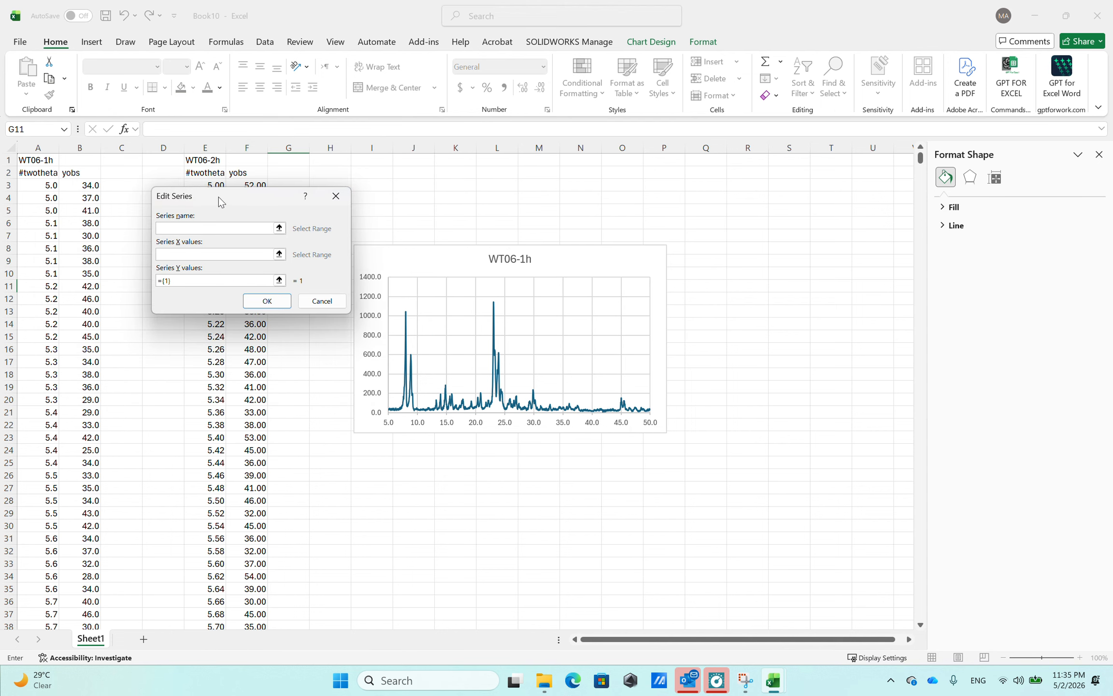
pyautogui.click(209, 159)
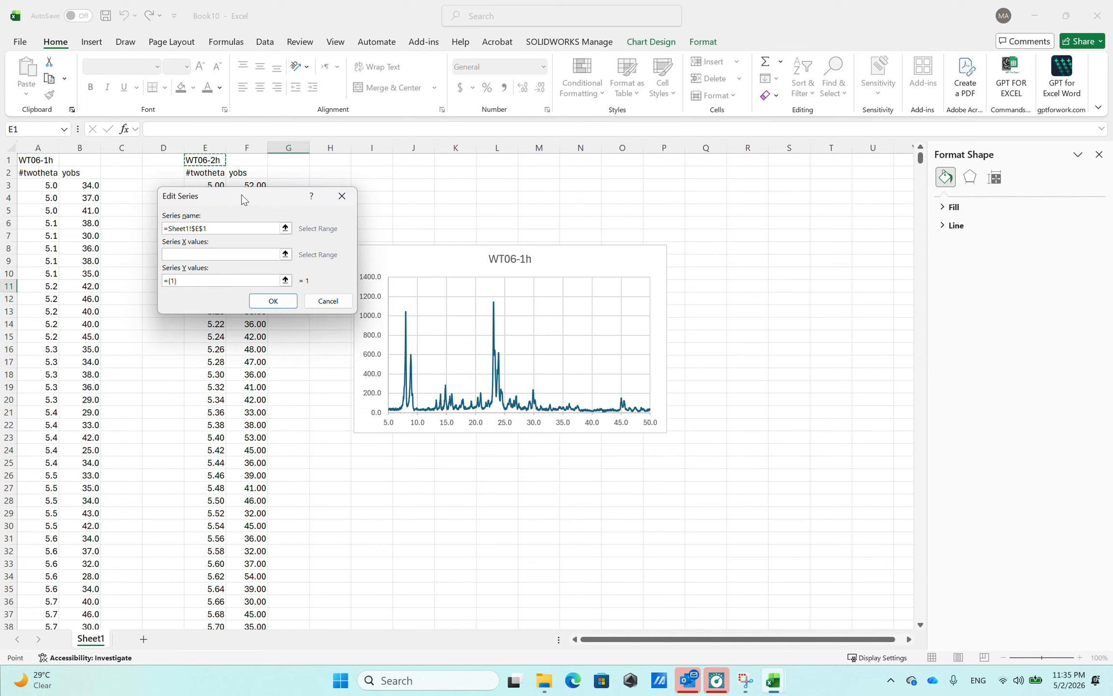
pyautogui.moveTo(241, 194); pyautogui.dragTo(412, 197)
pyautogui.click(372, 252)
pyautogui.moveTo(213, 185); pyautogui.dragTo(204, 300)
pyautogui.hotkey('ctrl', 'shift', 'Down')
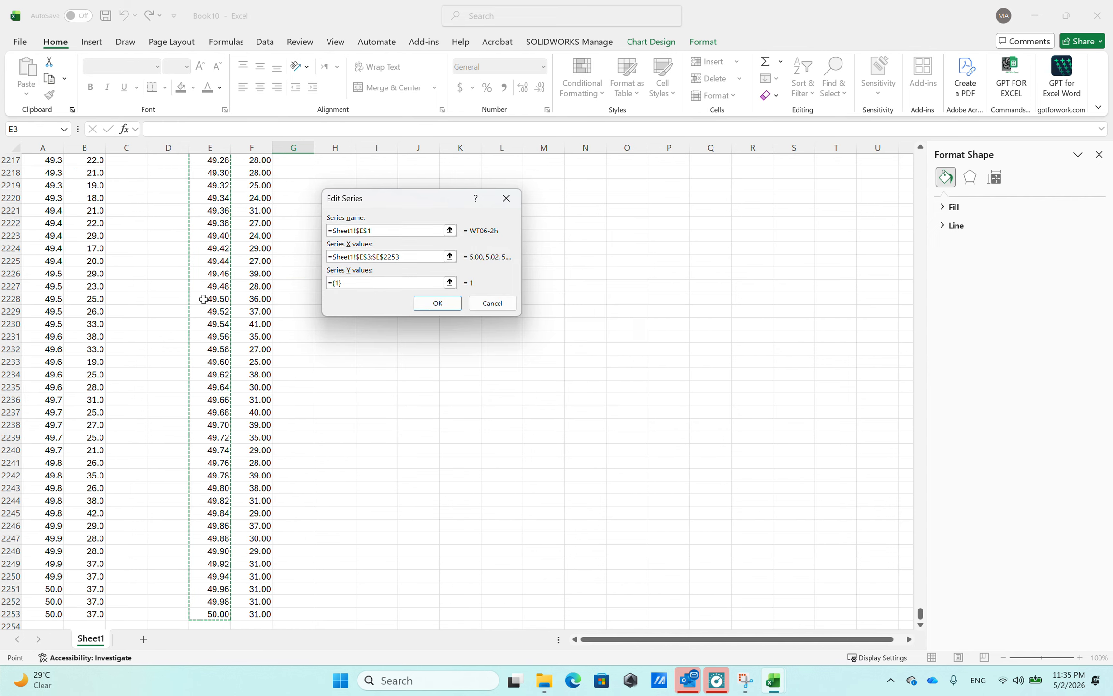
# Set the new series' Y values to F3:F2253 and apply the chart's data source changes.
pyautogui.press('Tab')
pyautogui.moveTo(921, 613); pyautogui.dragTo(839, 145)
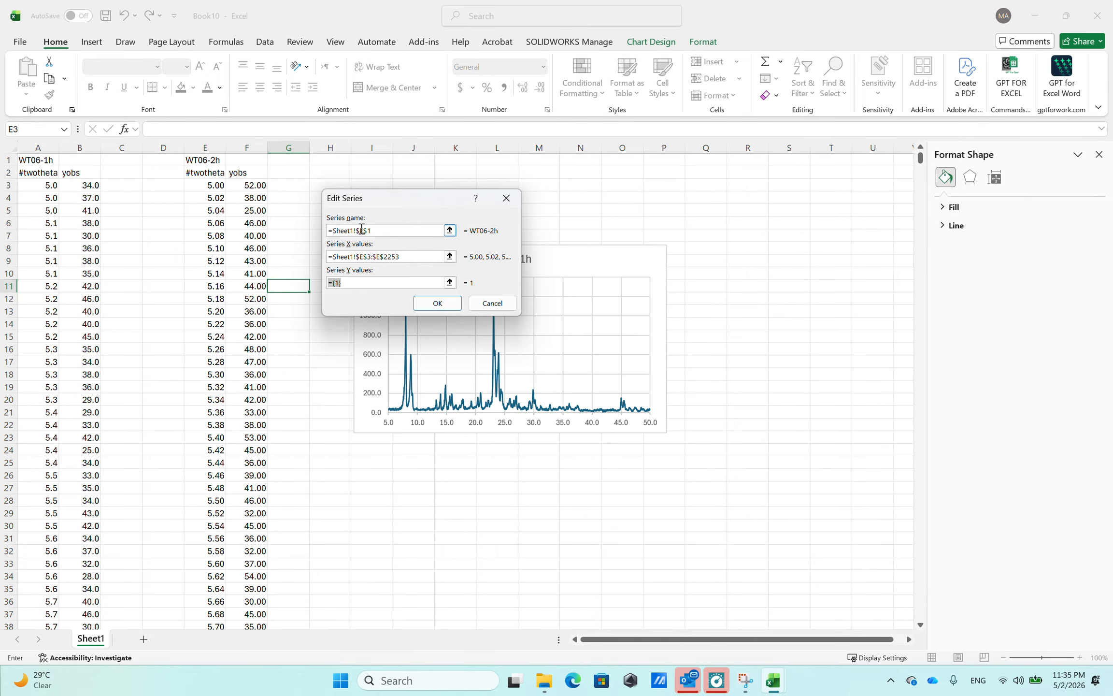
pyautogui.click(261, 185)
pyautogui.press('End')
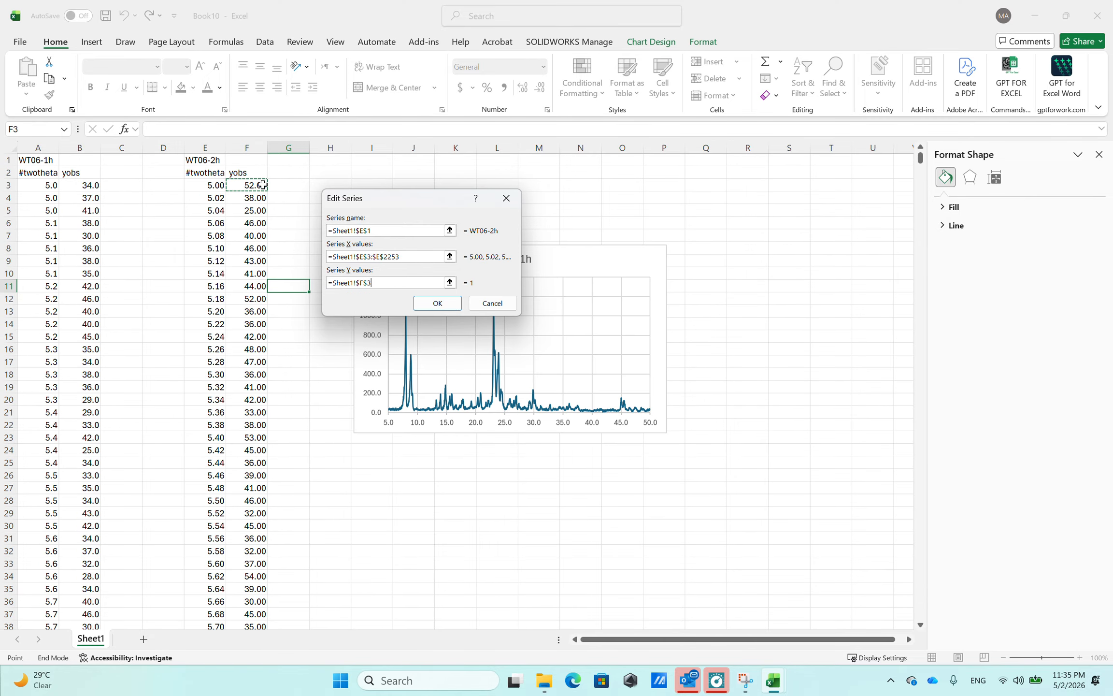
pyautogui.hotkey('shift', 'Down')
pyautogui.click(436, 303)
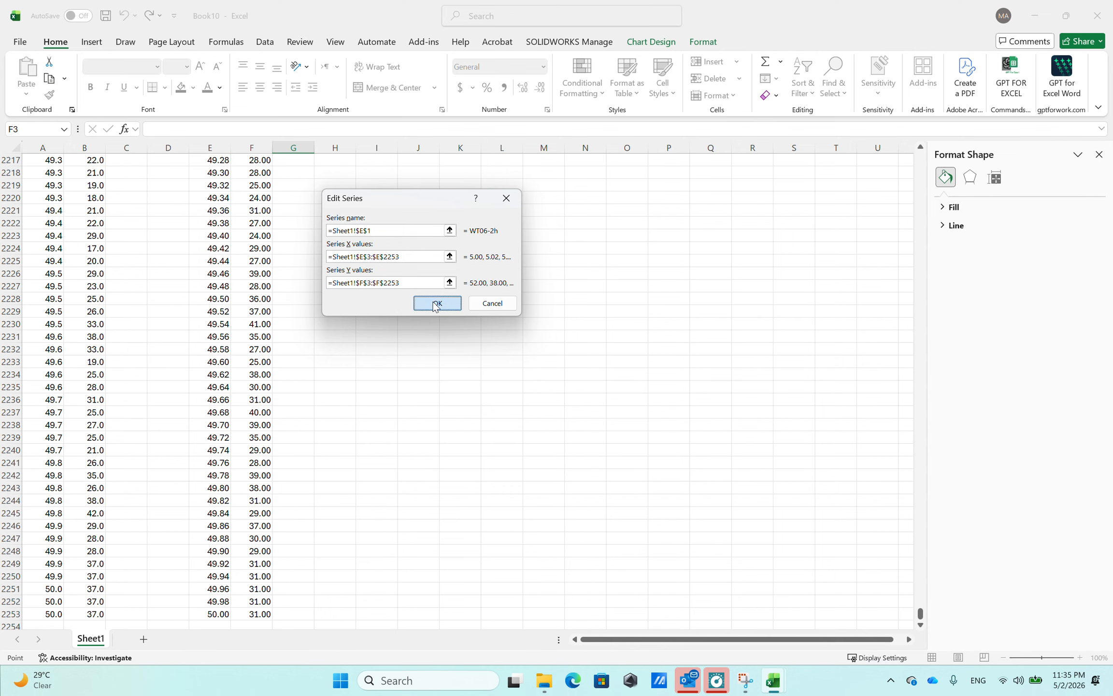
pyautogui.click(357, 340)
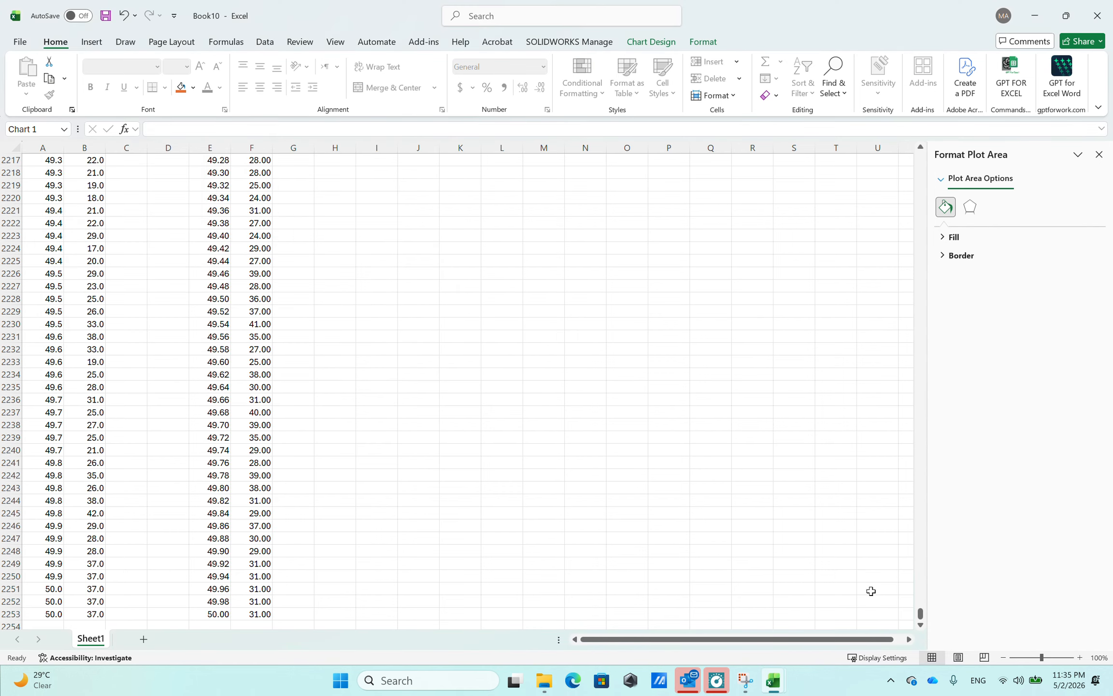
# Edit the WT06-2h series in the chart's data source so its X values cover E3:E2253.
pyautogui.moveTo(920, 614); pyautogui.dragTo(911, 136)
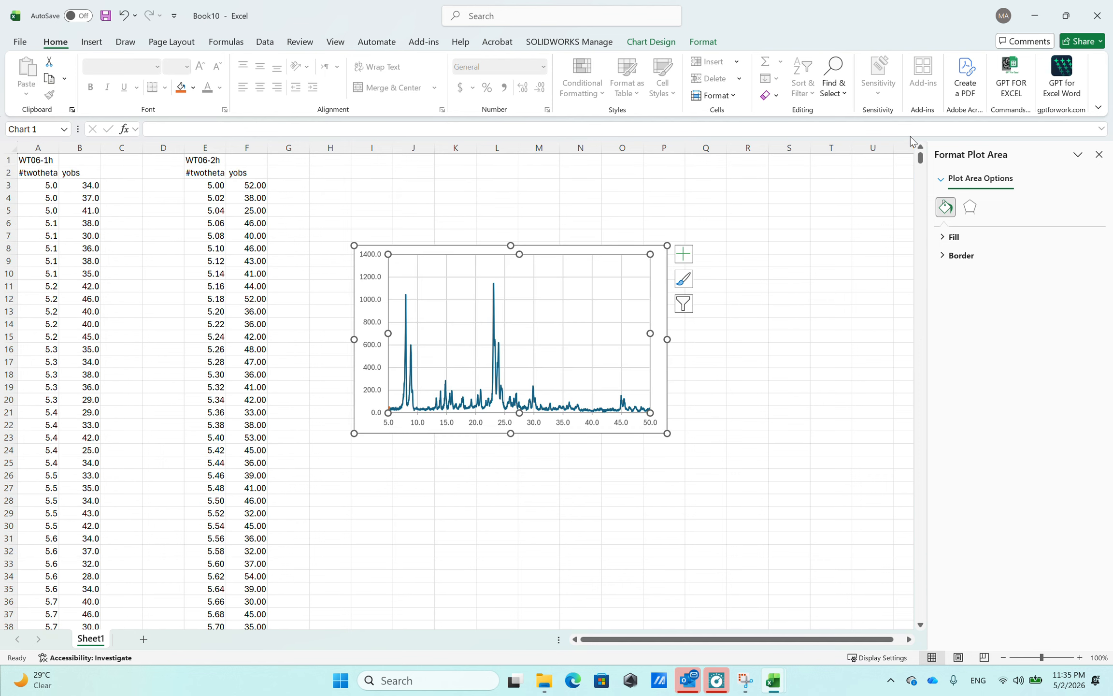
pyautogui.rightClick(454, 292)
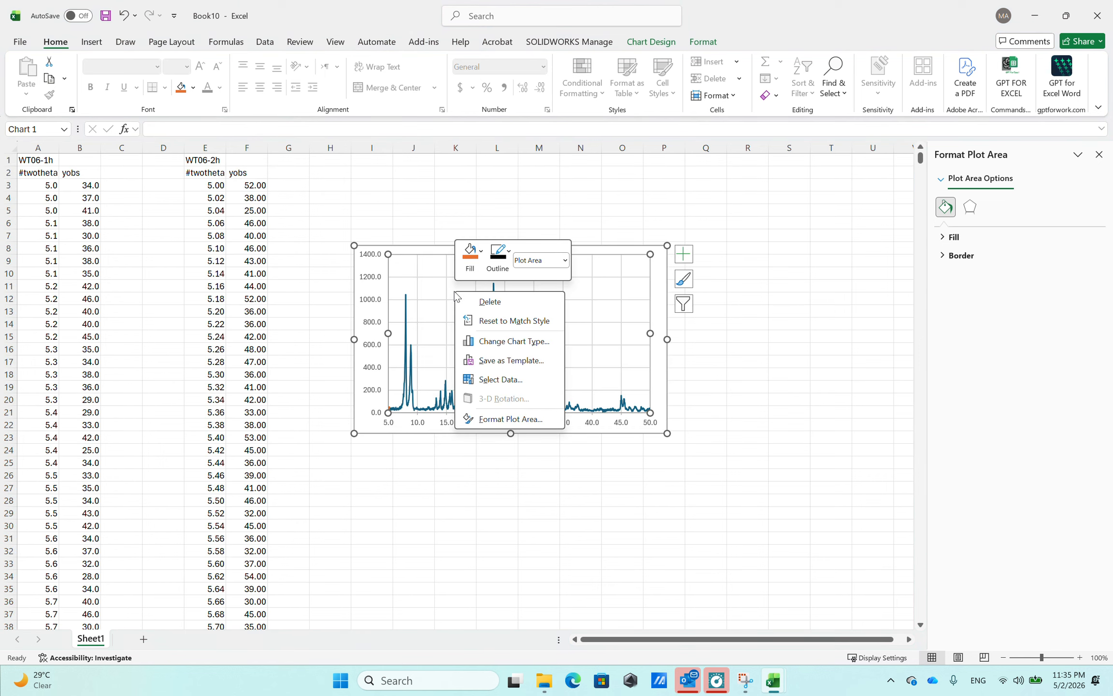
pyautogui.click(499, 380)
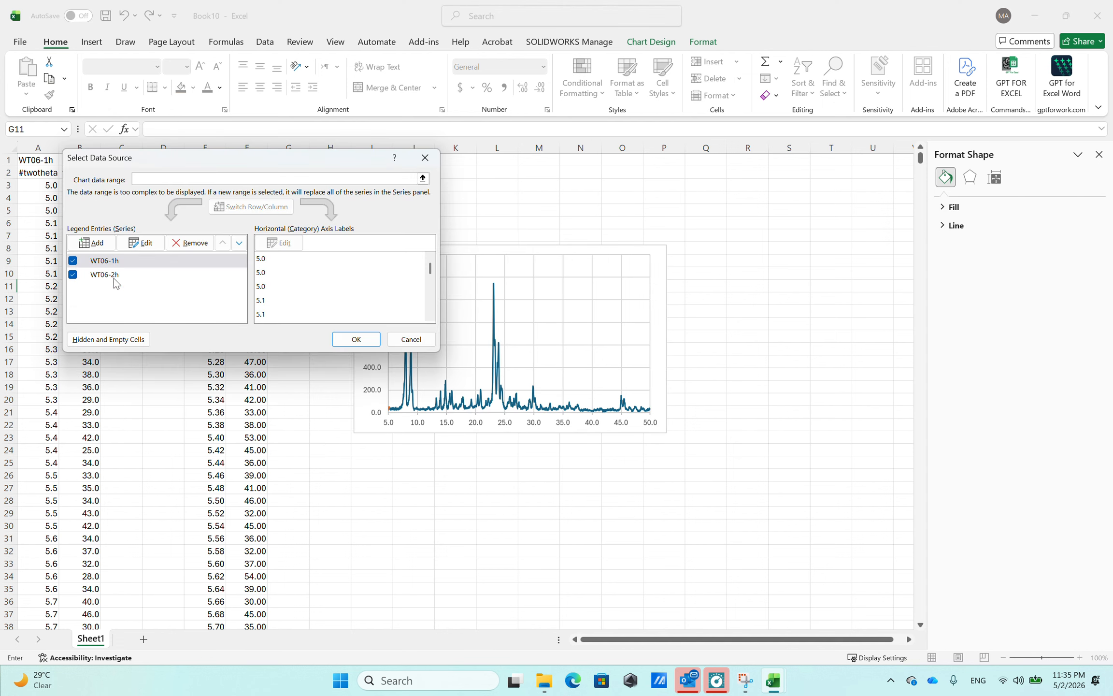
pyautogui.click(120, 274)
pyautogui.click(141, 242)
pyautogui.press('Tab')
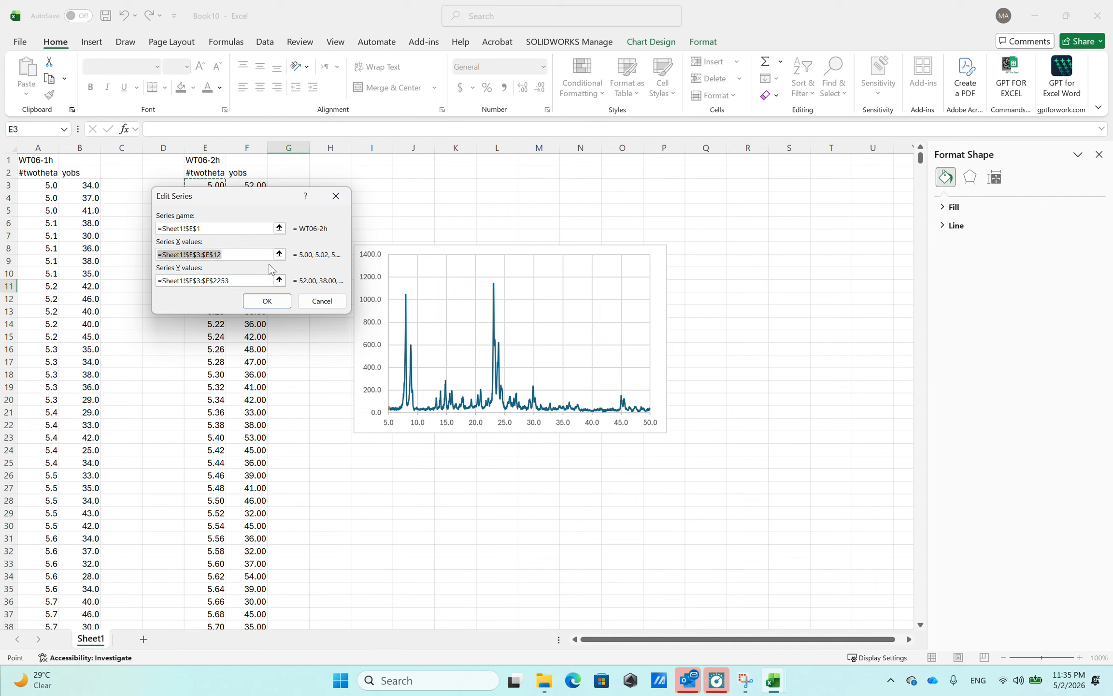
pyautogui.press('End')
pyautogui.press('BackSpace')
pyautogui.press('BackSpace')
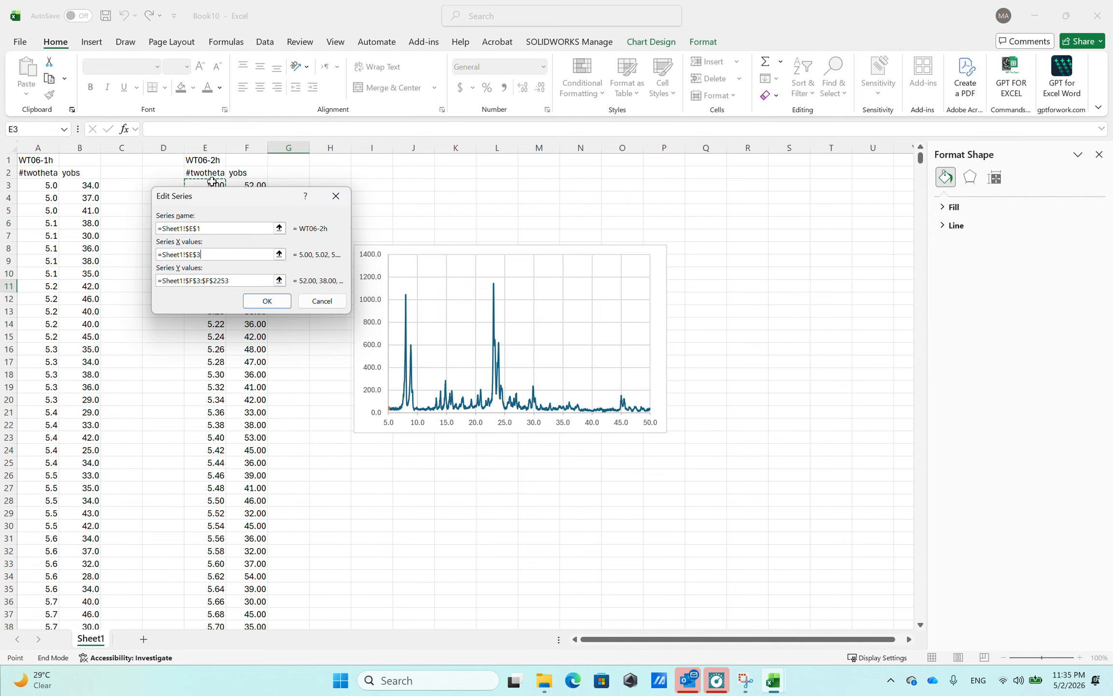
pyautogui.write('2253')
pyautogui.click(266, 301)
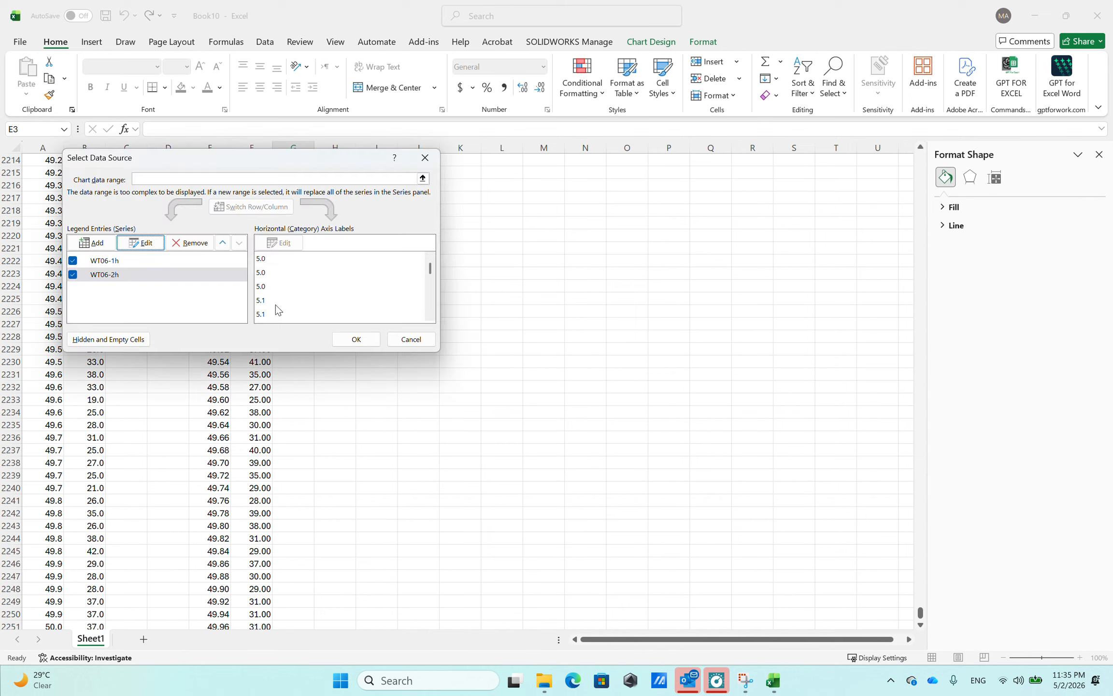
pyautogui.click(356, 339)
# Enter the formula =B3+$C$2 in cell C3, with an absolute reference to C2.
pyautogui.moveTo(920, 613); pyautogui.dragTo(905, 139)
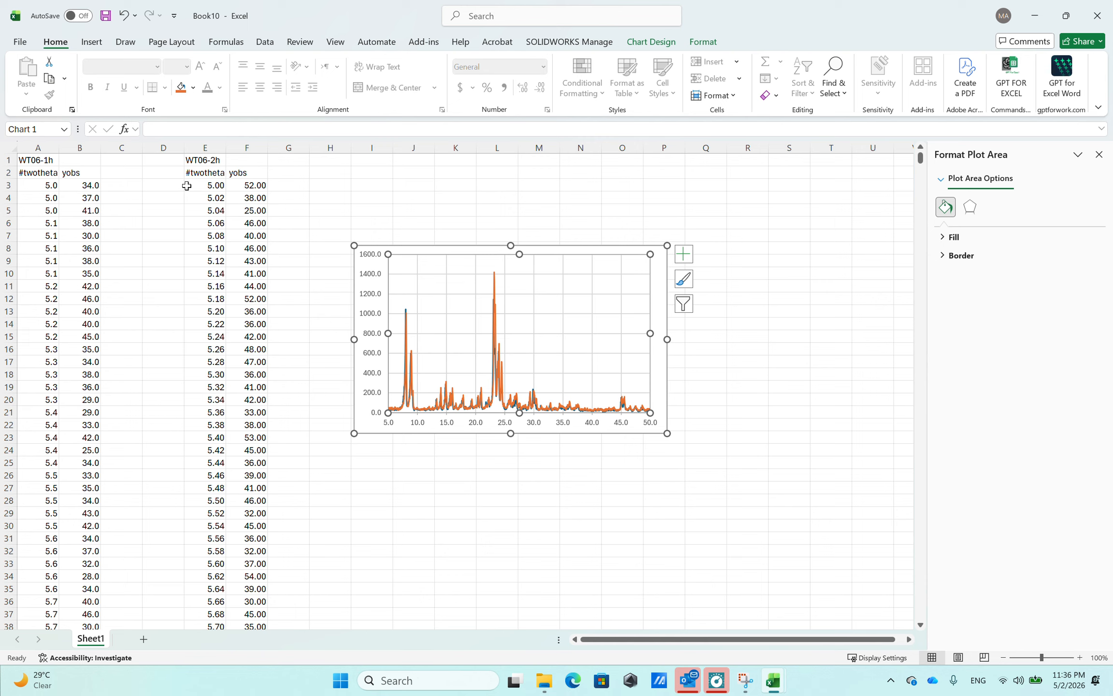
pyautogui.click(126, 188)
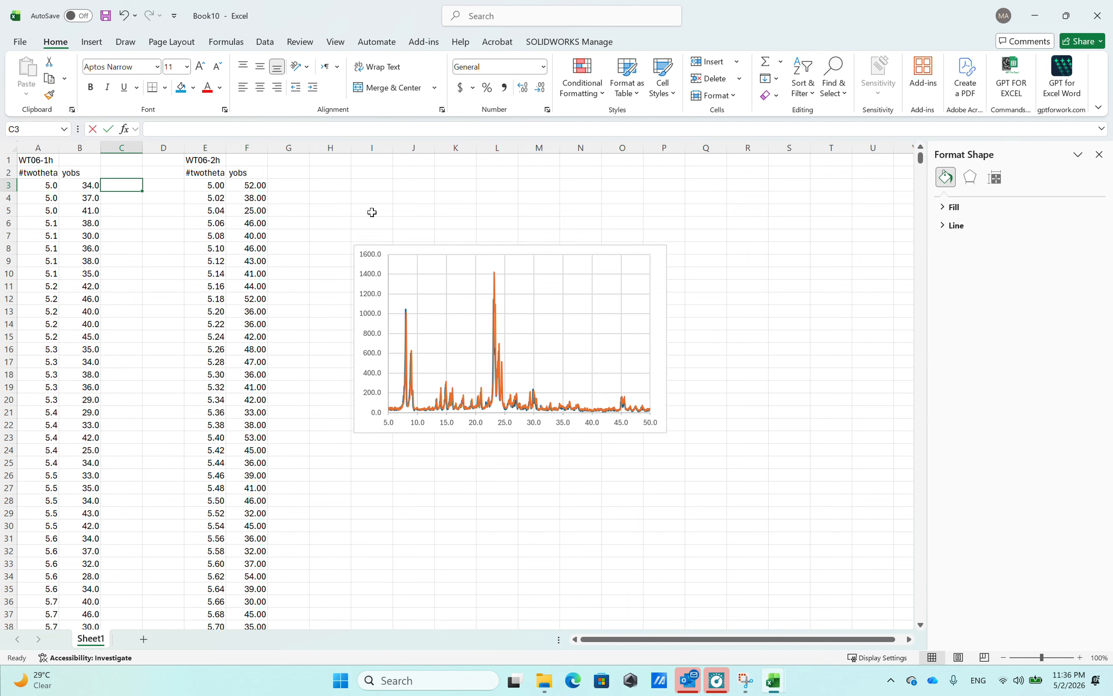
pyautogui.write('=')
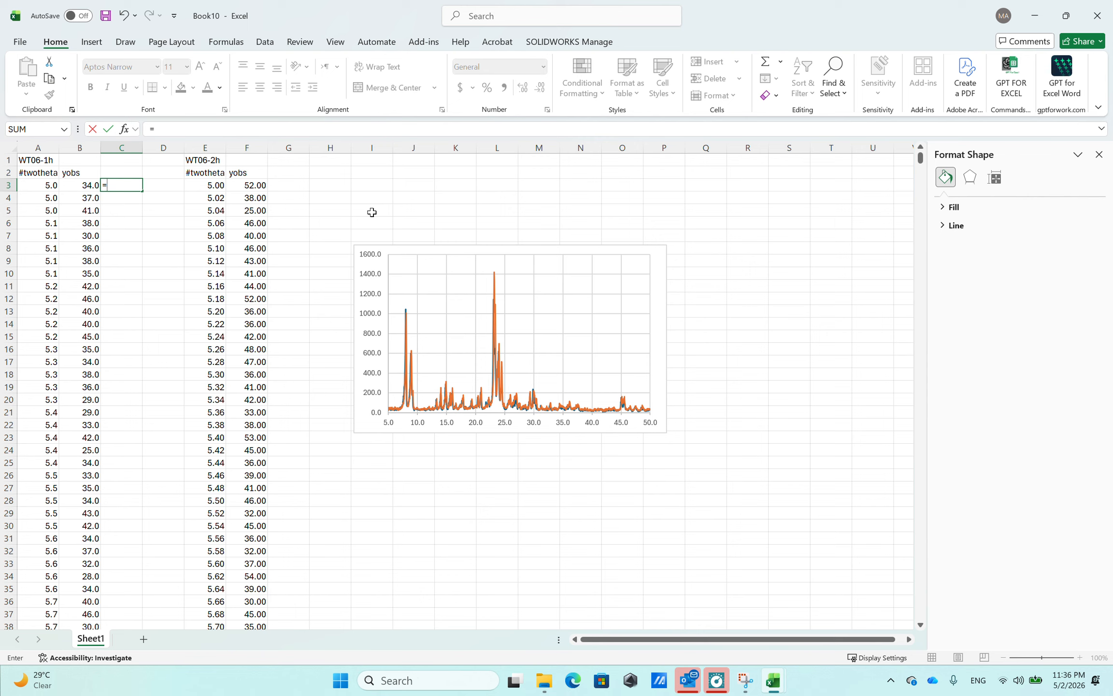
pyautogui.press('Left')
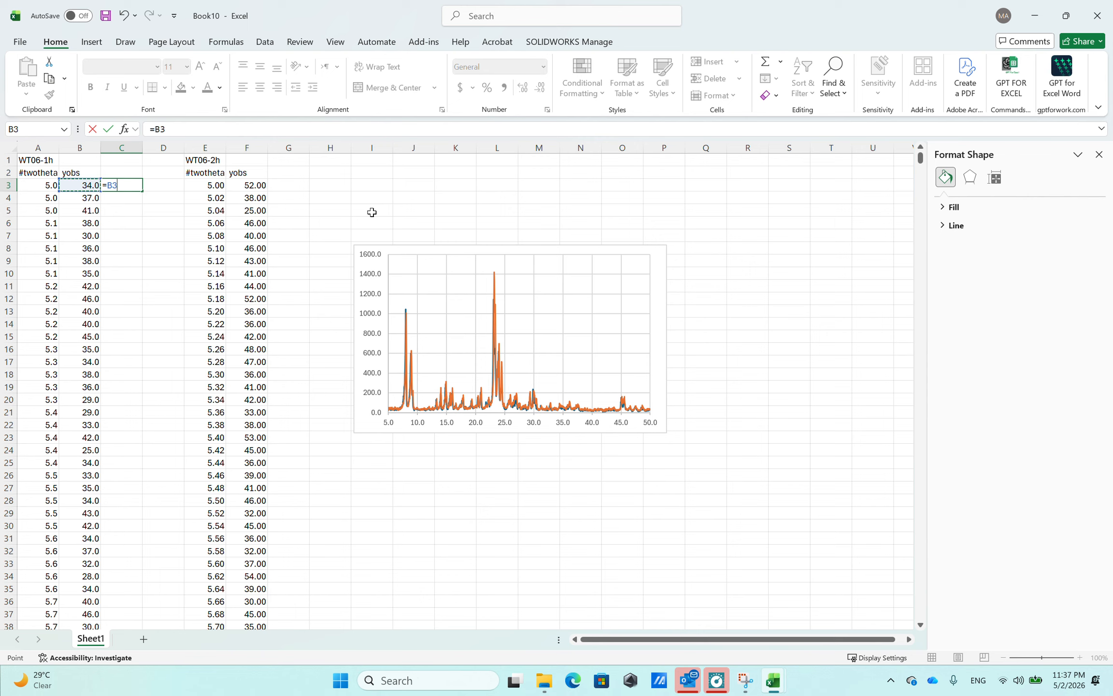
pyautogui.write('+')
pyautogui.press('Up')
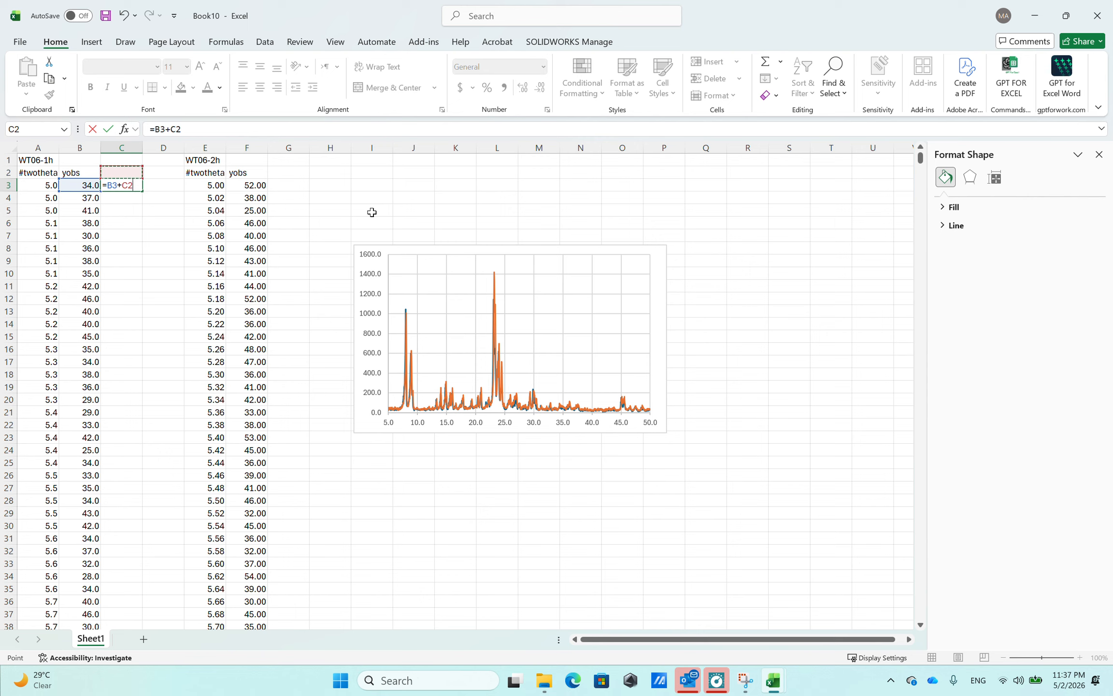
pyautogui.press('F4')
pyautogui.press('Return')
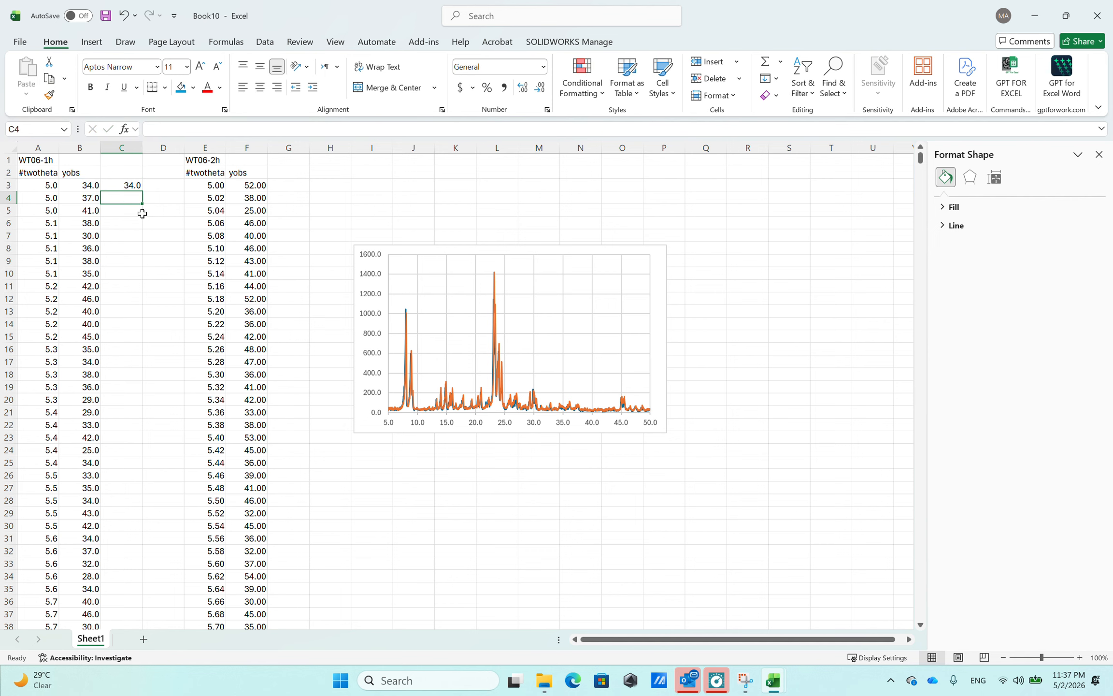
# Fill the C3 formula down column C alongside the whole WT06-1h data set.
pyautogui.click(131, 184)
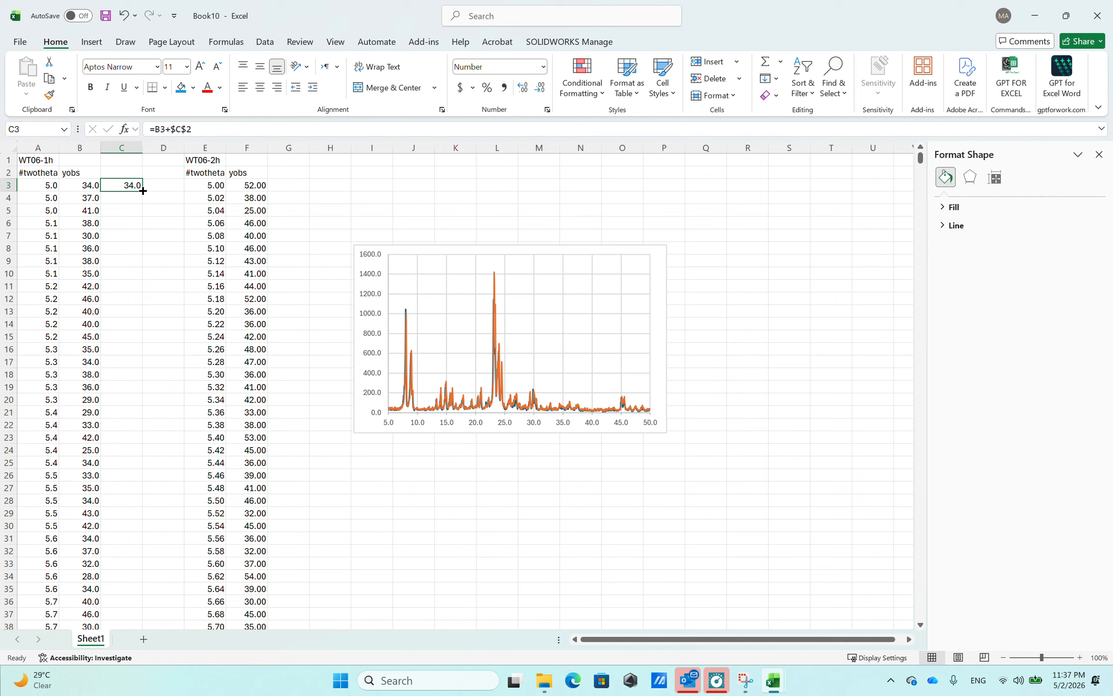
pyautogui.moveTo(143, 190); pyautogui.dragTo(142, 192)
pyautogui.doubleClick(142, 191)
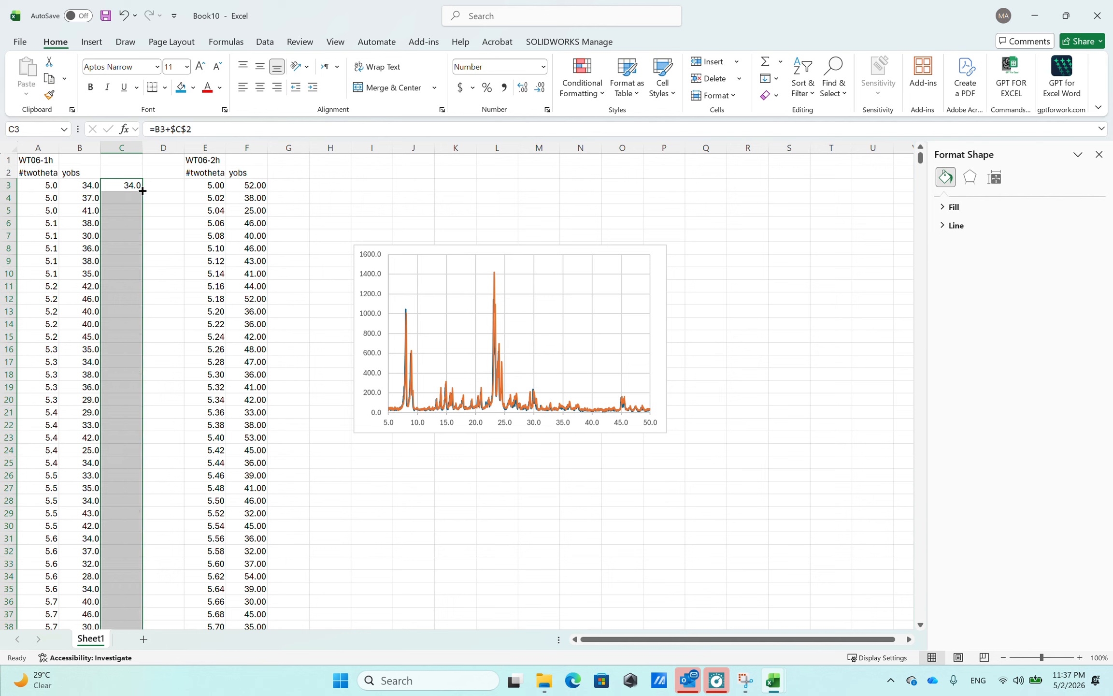
pyautogui.scroll(-15, 110, 237)
pyautogui.scroll(-20, 110, 238)
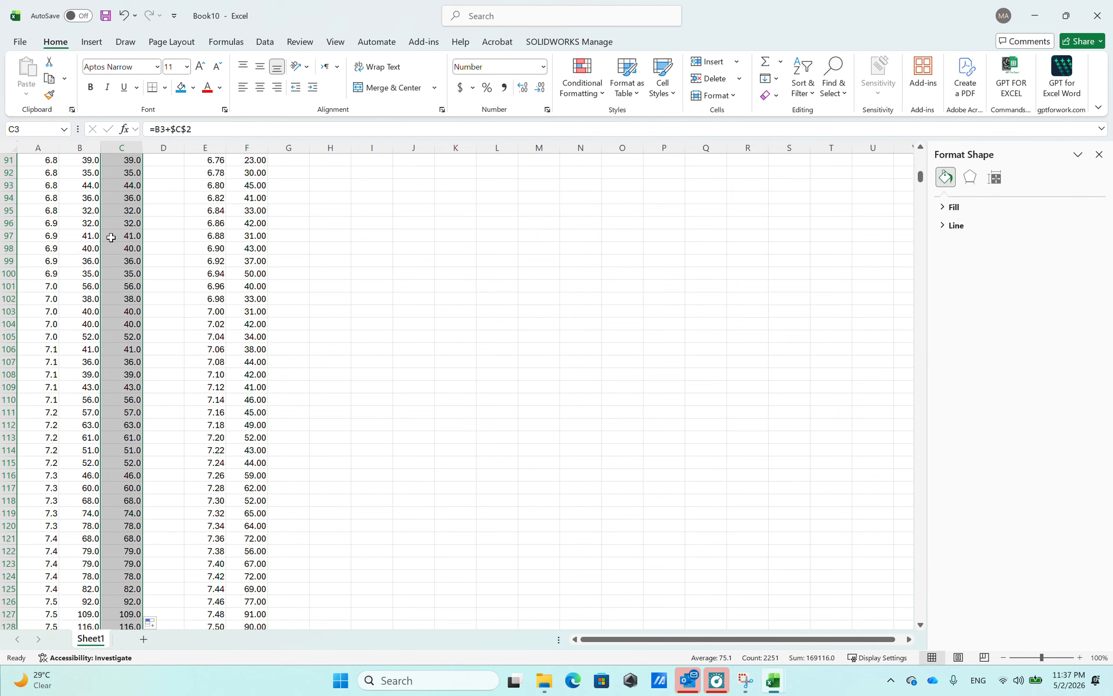
pyautogui.scroll(-20, 118, 246)
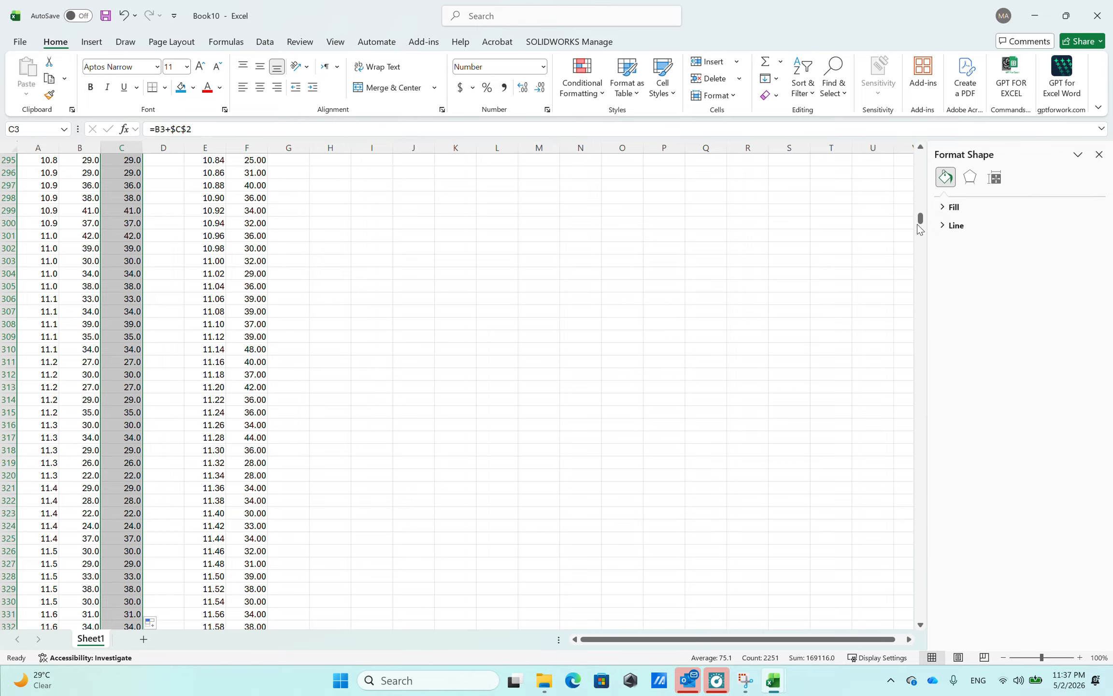
# Enter the formula =F3+$G$2 in cell G3 and fill it down alongside the WT06-2h data.
pyautogui.moveTo(919, 229); pyautogui.dragTo(867, 142)
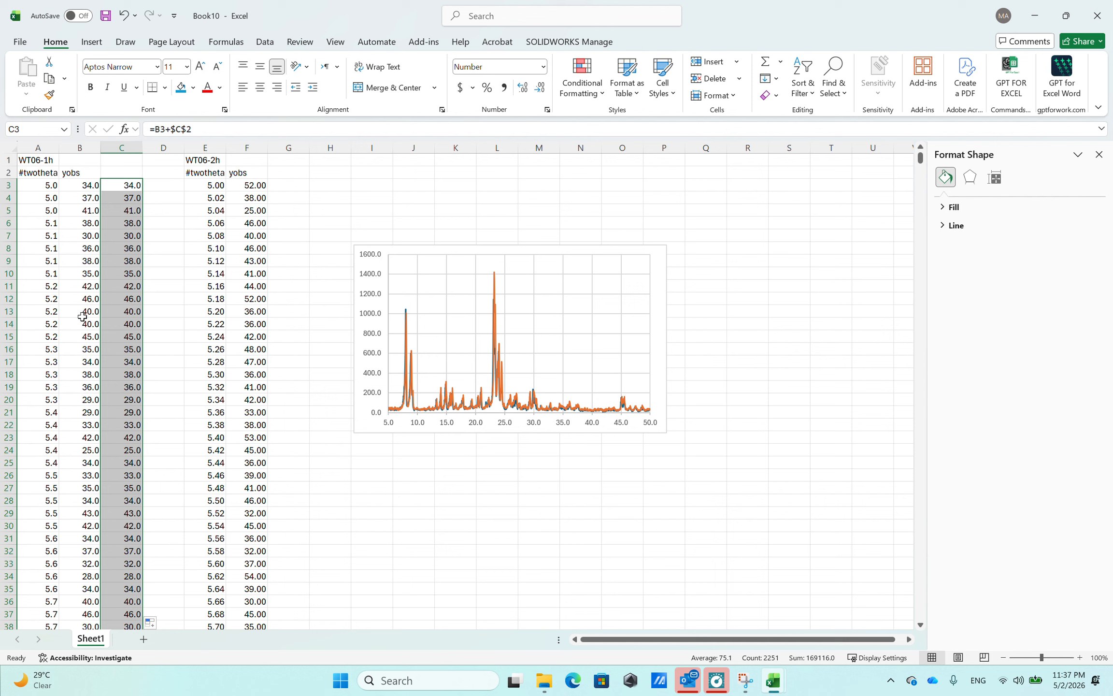
pyautogui.click(289, 185)
pyautogui.write('=')
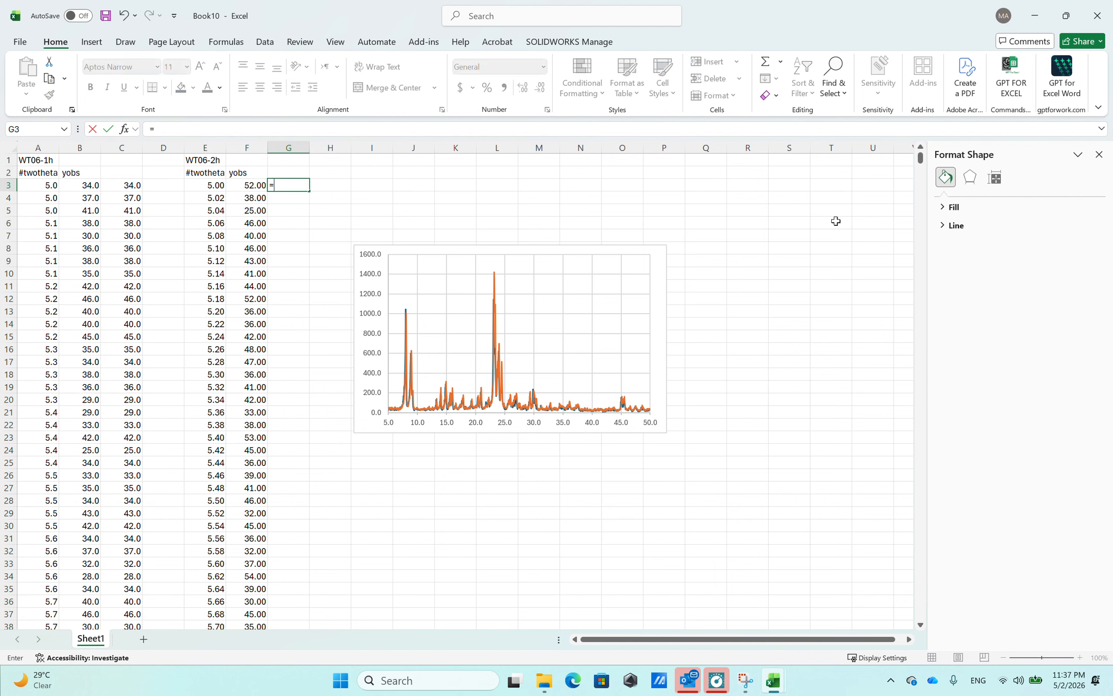
pyautogui.press('Left')
pyautogui.write('+')
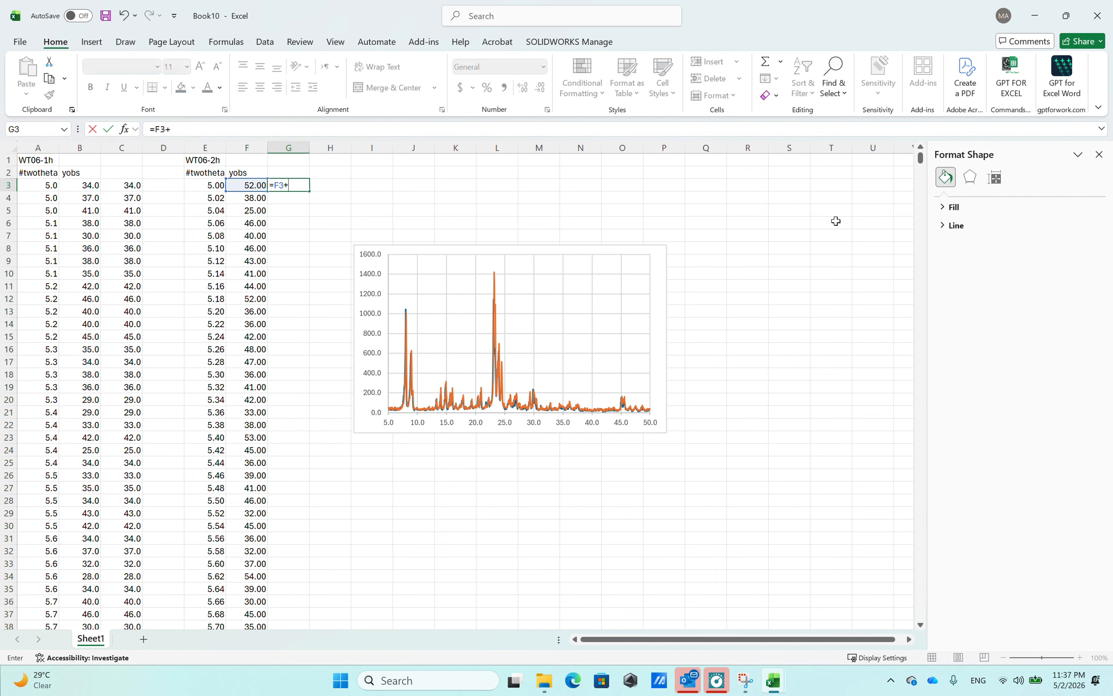
pyautogui.press('Up')
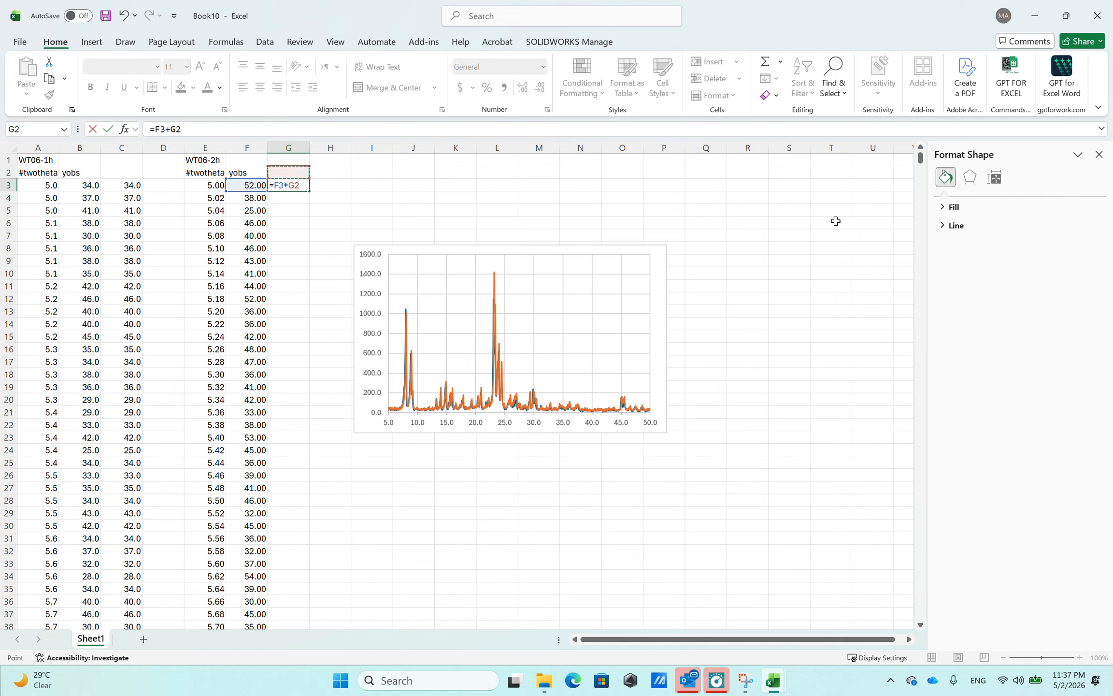
pyautogui.press('Return')
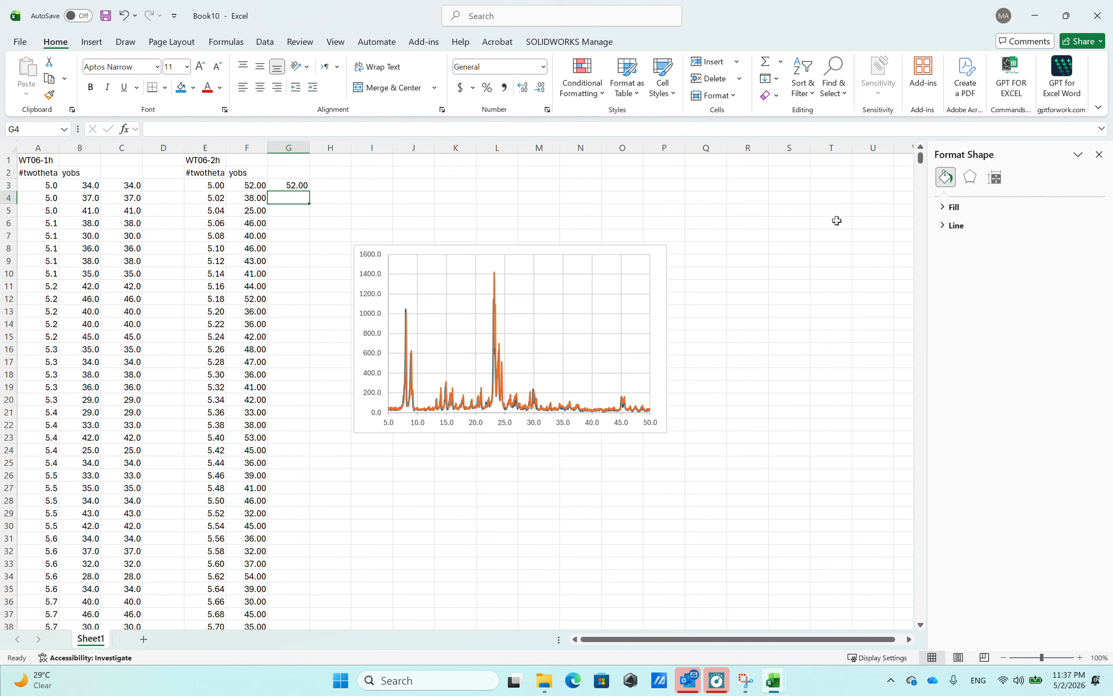
pyautogui.click(290, 186)
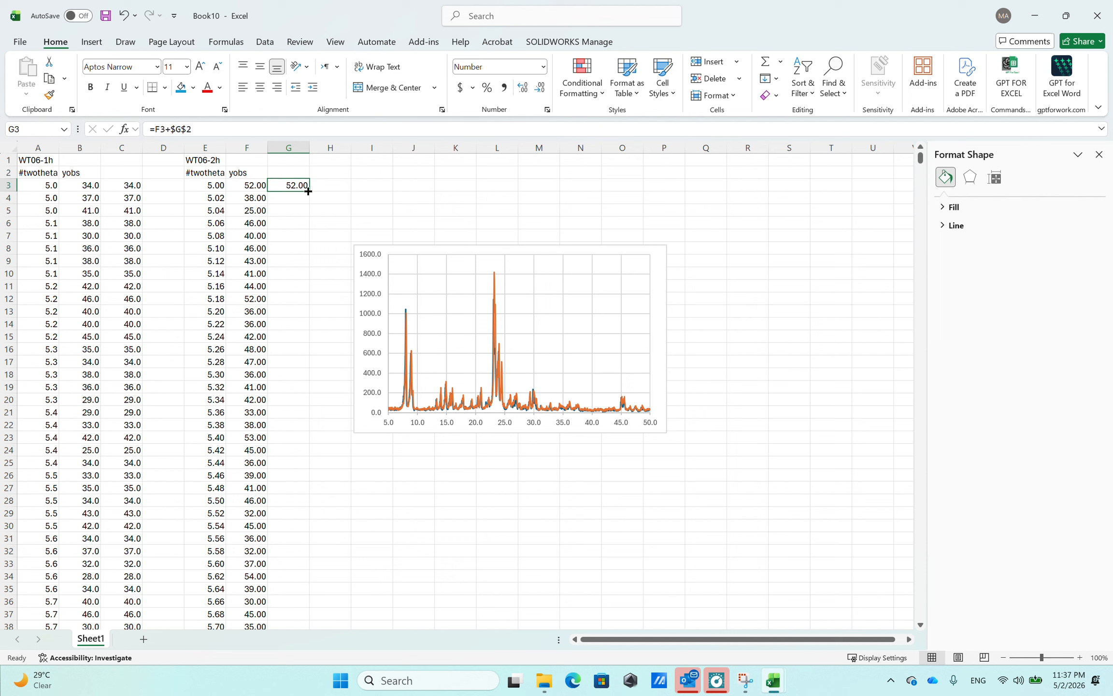
pyautogui.doubleClick(309, 191)
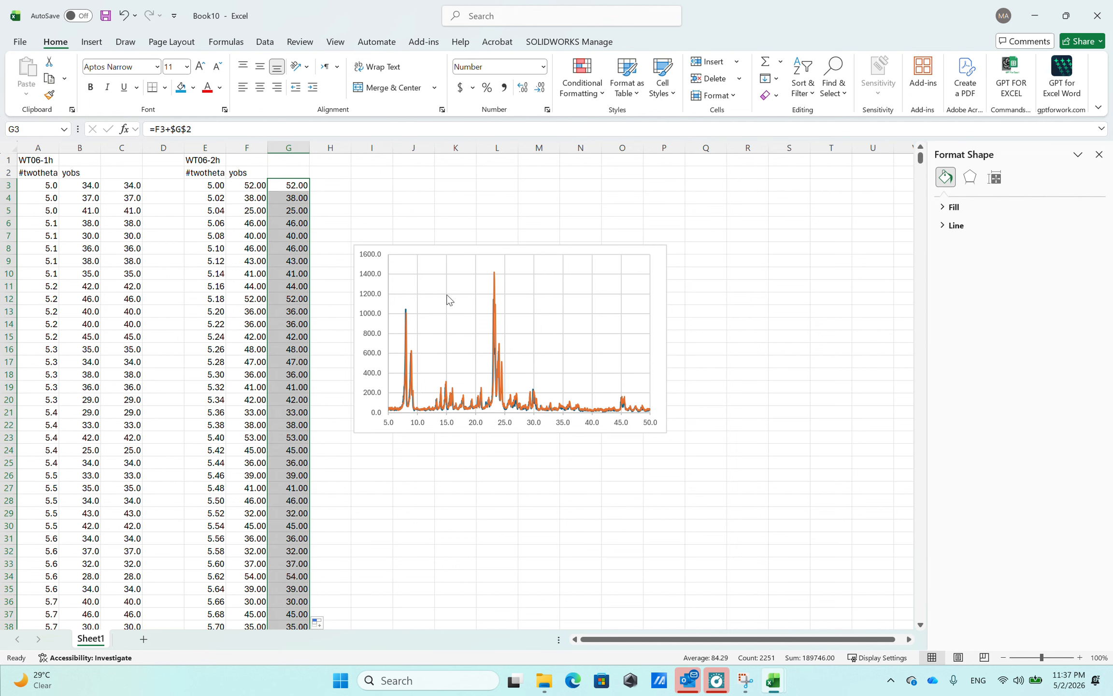
# Shift the WT06-2h series' Y-value range on the sheet from column F to the offset column G.
pyautogui.click(494, 280)
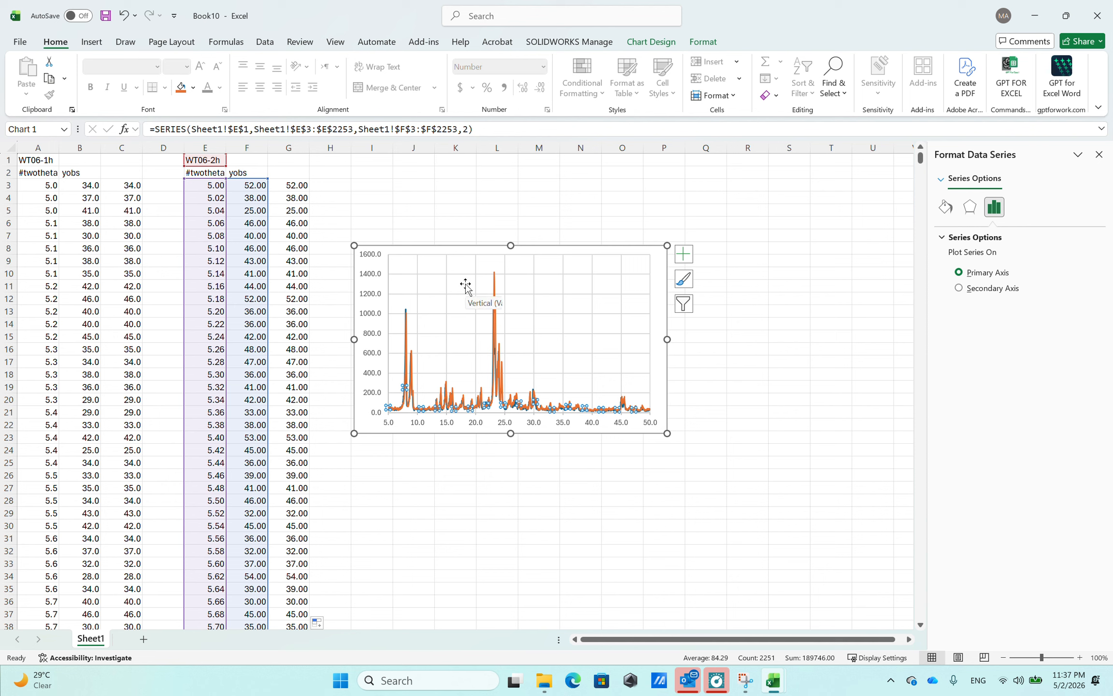
pyautogui.click(491, 217)
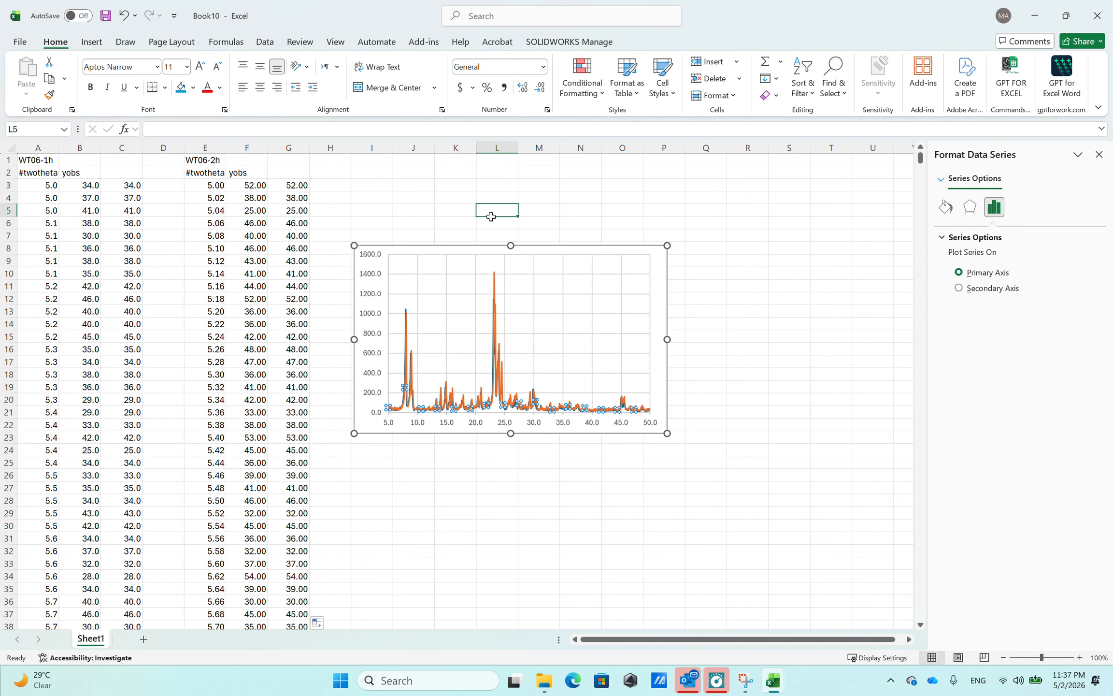
pyautogui.click(494, 287)
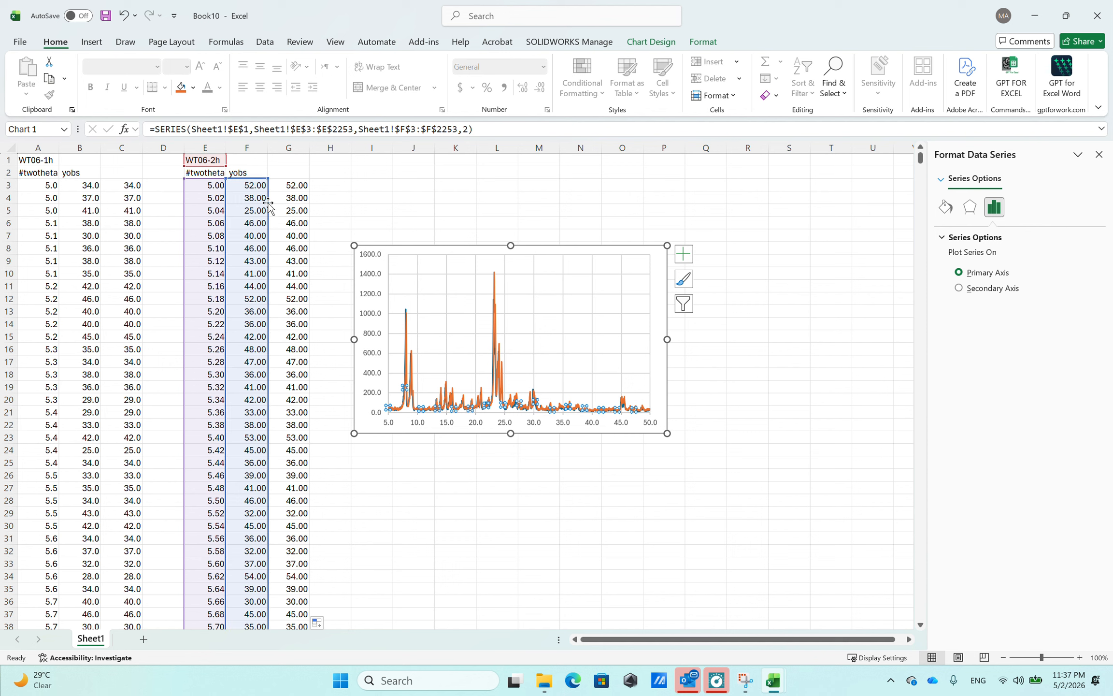
pyautogui.moveTo(270, 208); pyautogui.dragTo(293, 209)
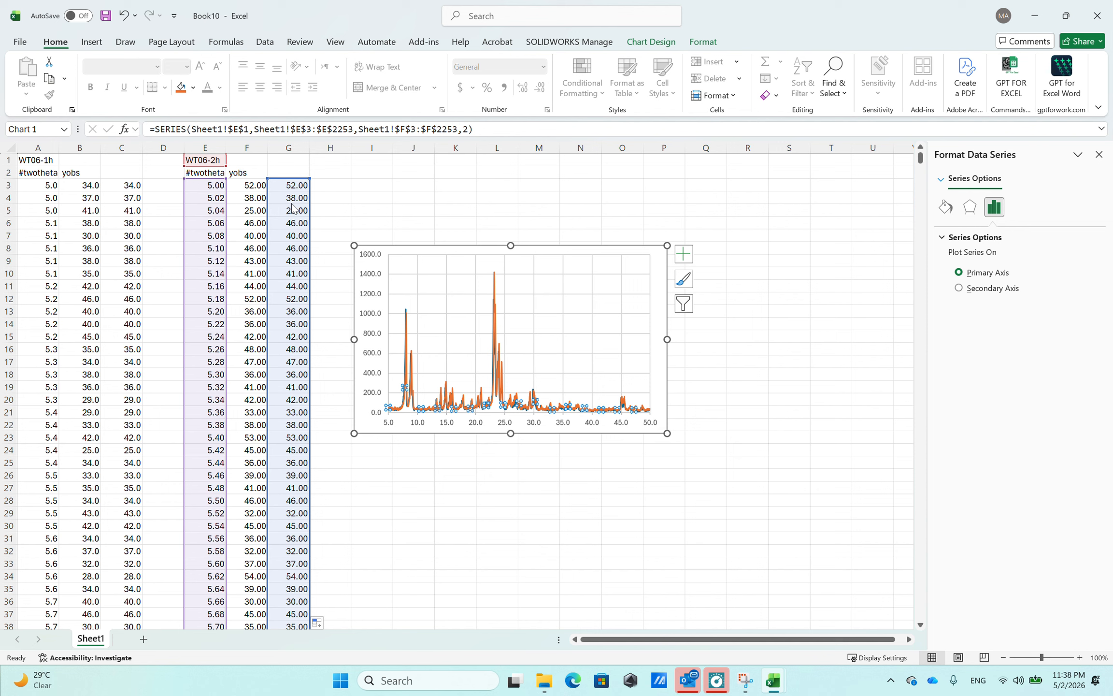
pyautogui.moveTo(291, 203); pyautogui.dragTo(291, 204)
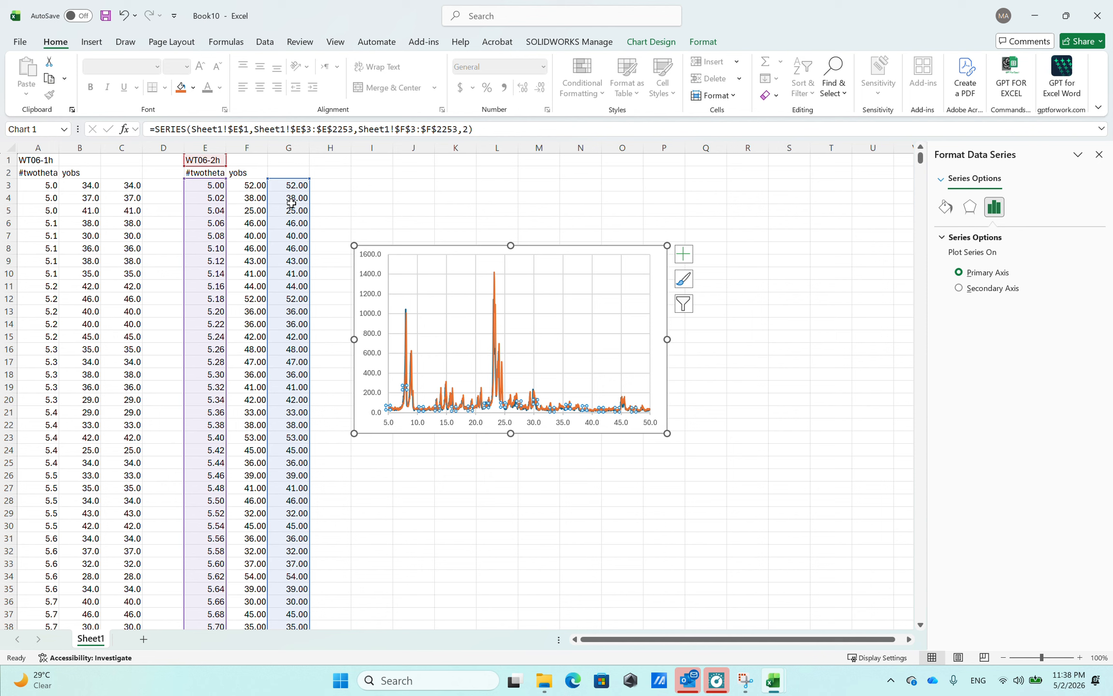
pyautogui.click(454, 209)
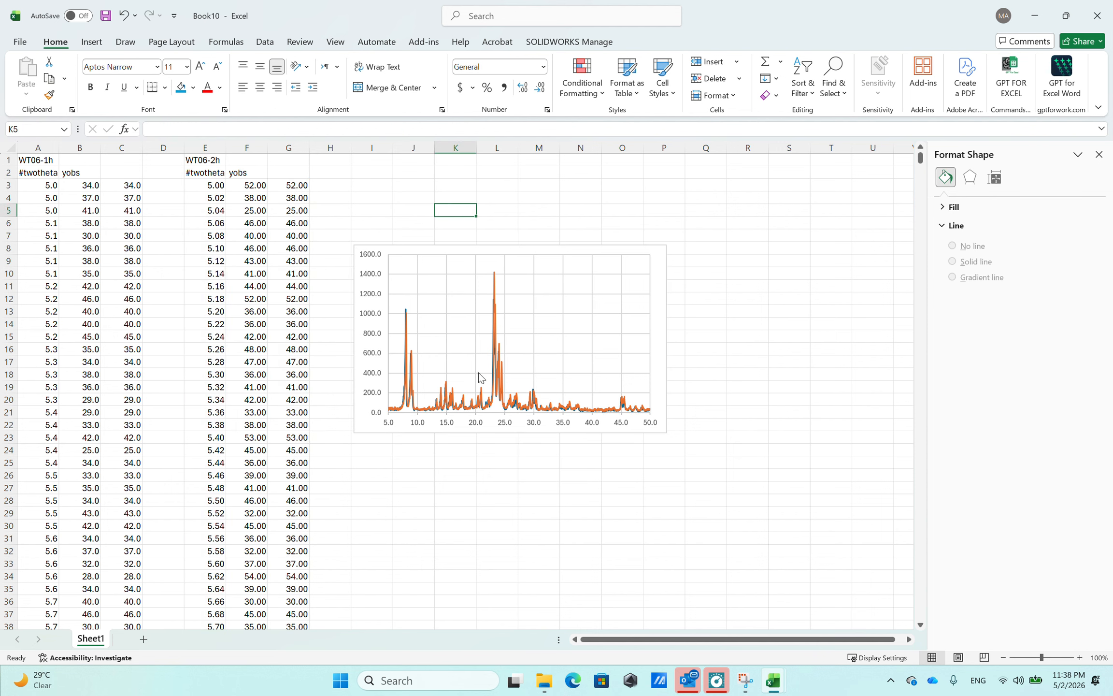
# Edit the WT06-1h series in the chart's data source so its Y values cover C3:C2253.
pyautogui.rightClick(454, 288)
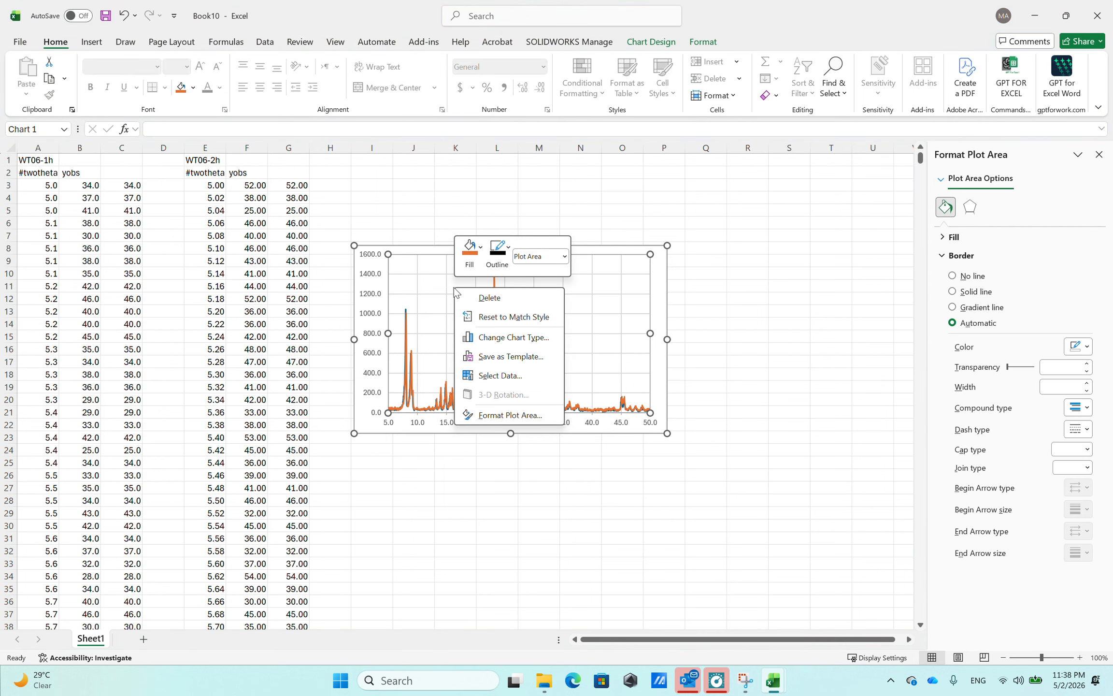
pyautogui.click(509, 375)
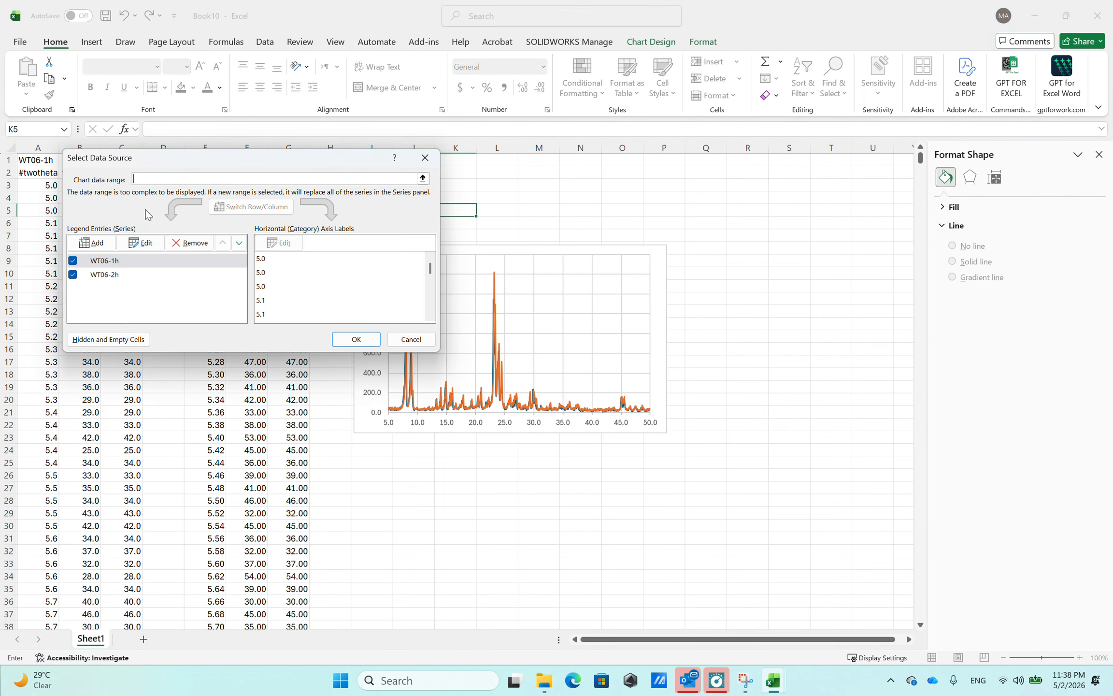
pyautogui.moveTo(164, 159); pyautogui.dragTo(288, 173)
pyautogui.click(253, 288)
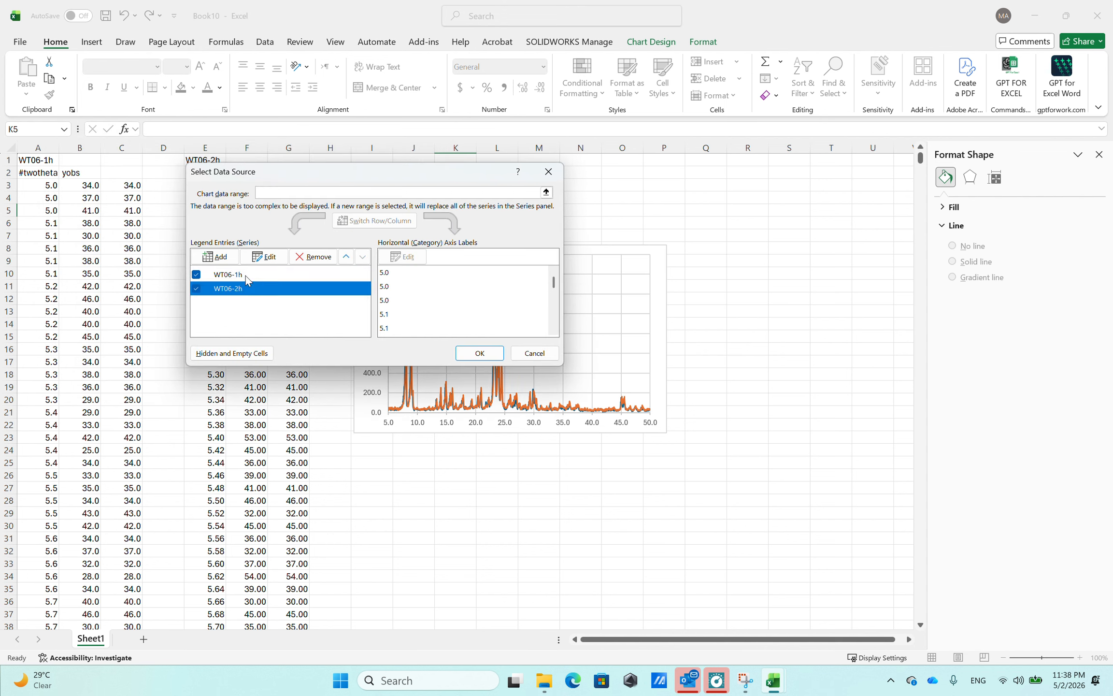
pyautogui.click(247, 276)
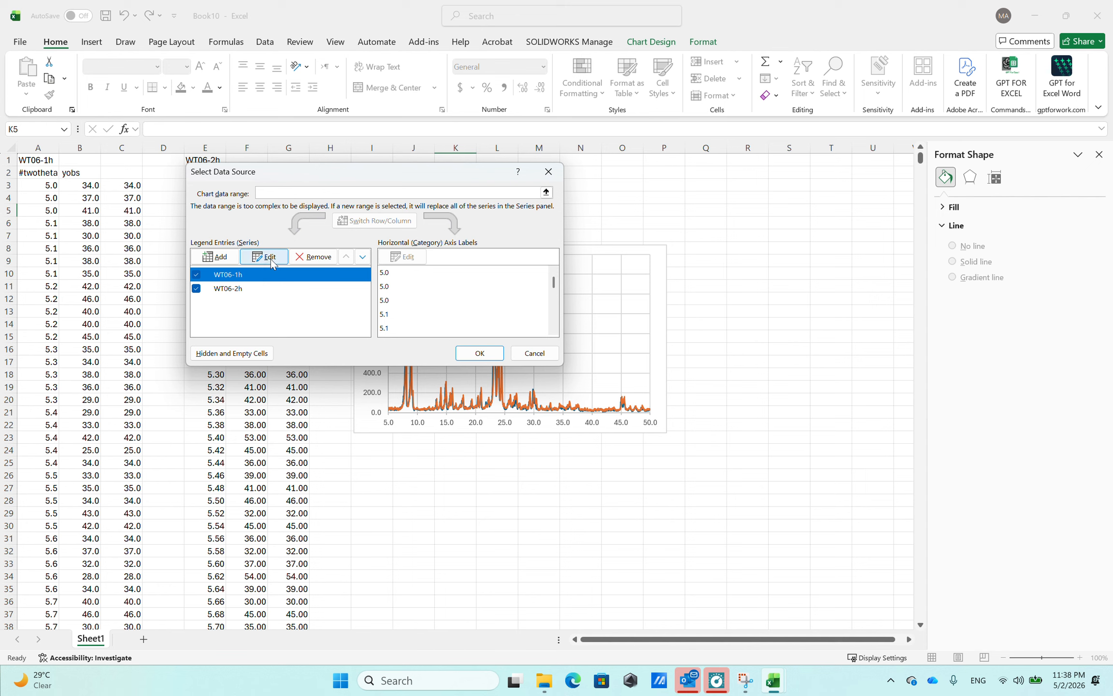
pyautogui.click(266, 260)
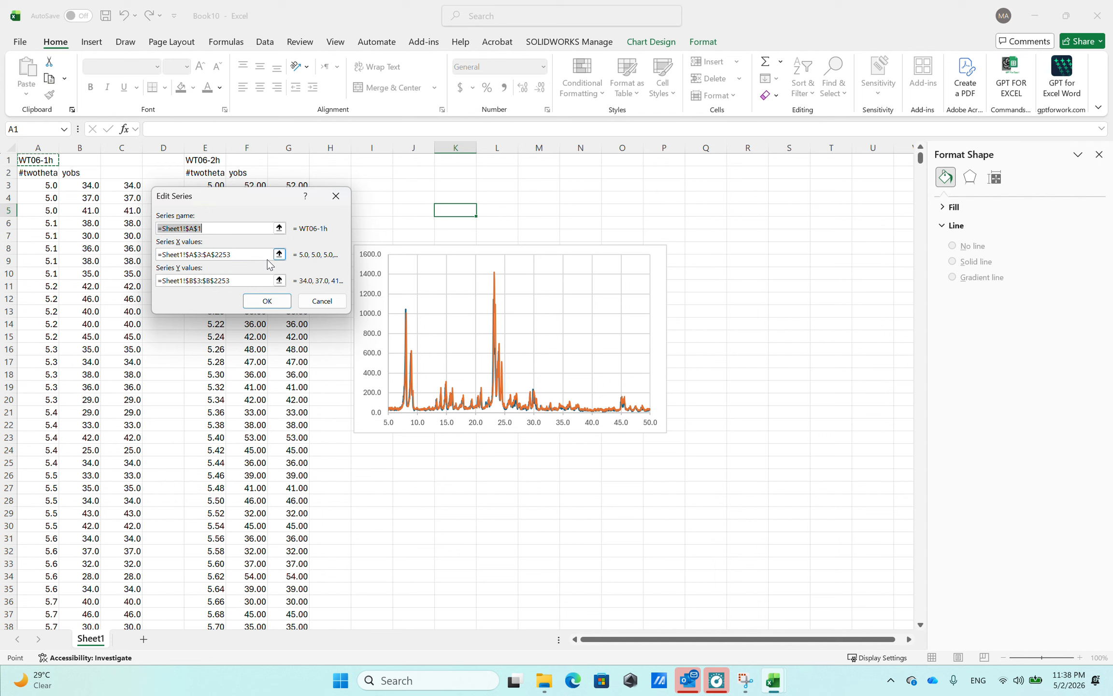
pyautogui.press('Tab')
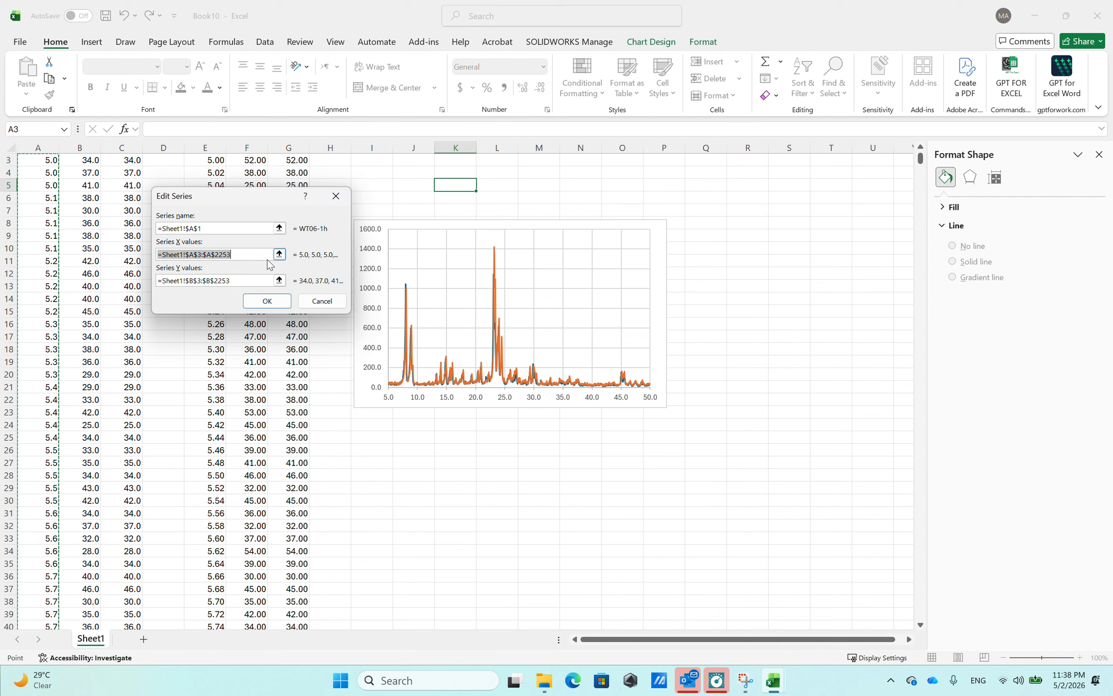
pyautogui.press('Tab')
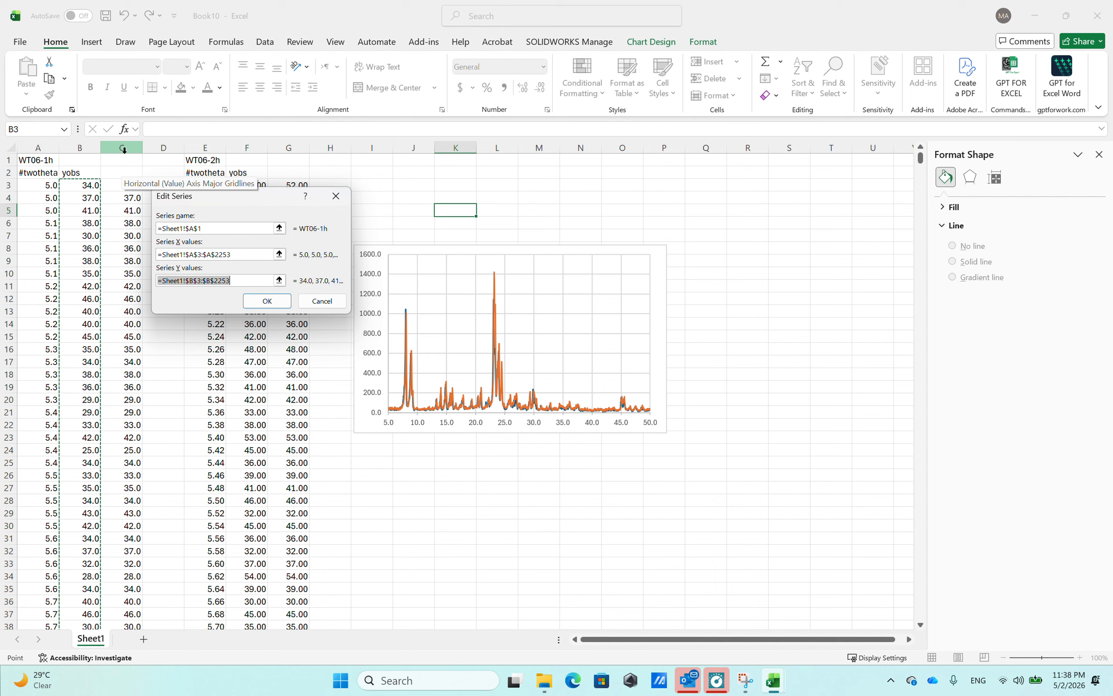
pyautogui.click(124, 185)
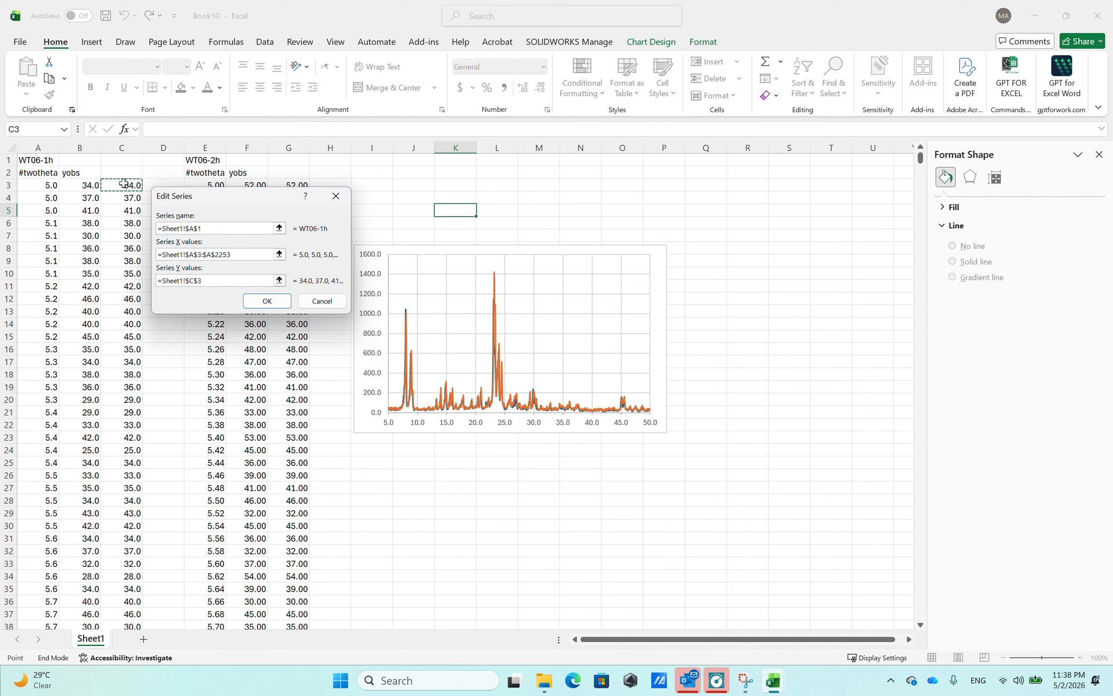
pyautogui.hotkey('ctrl', 'shift', 'Down')
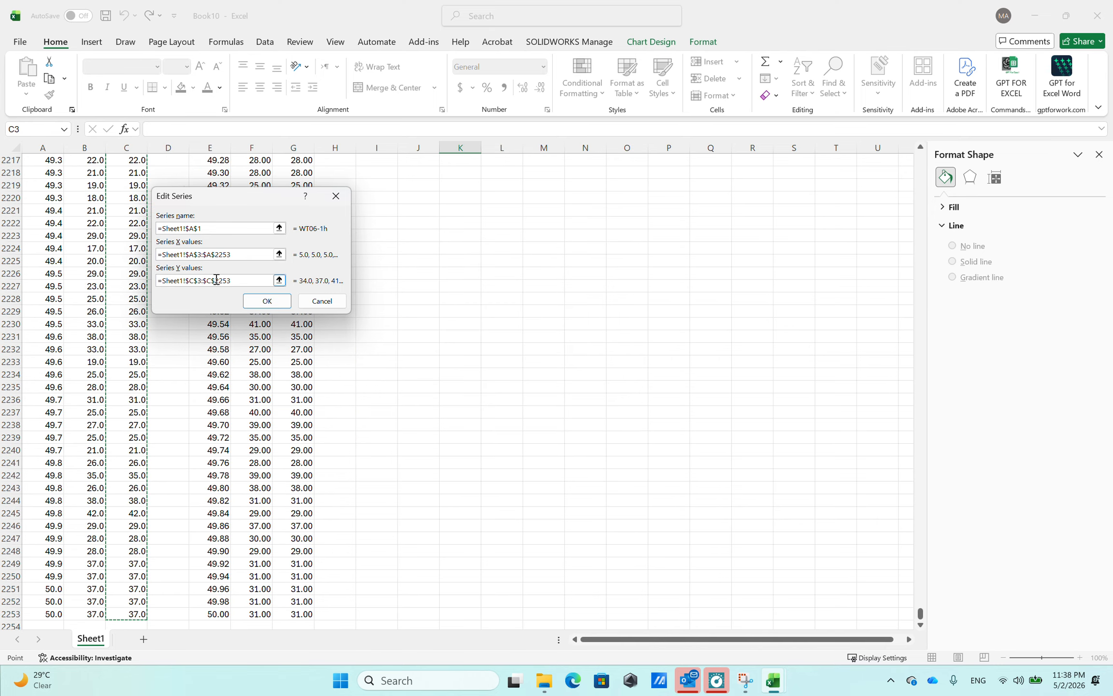
pyautogui.click(268, 300)
pyautogui.click(499, 356)
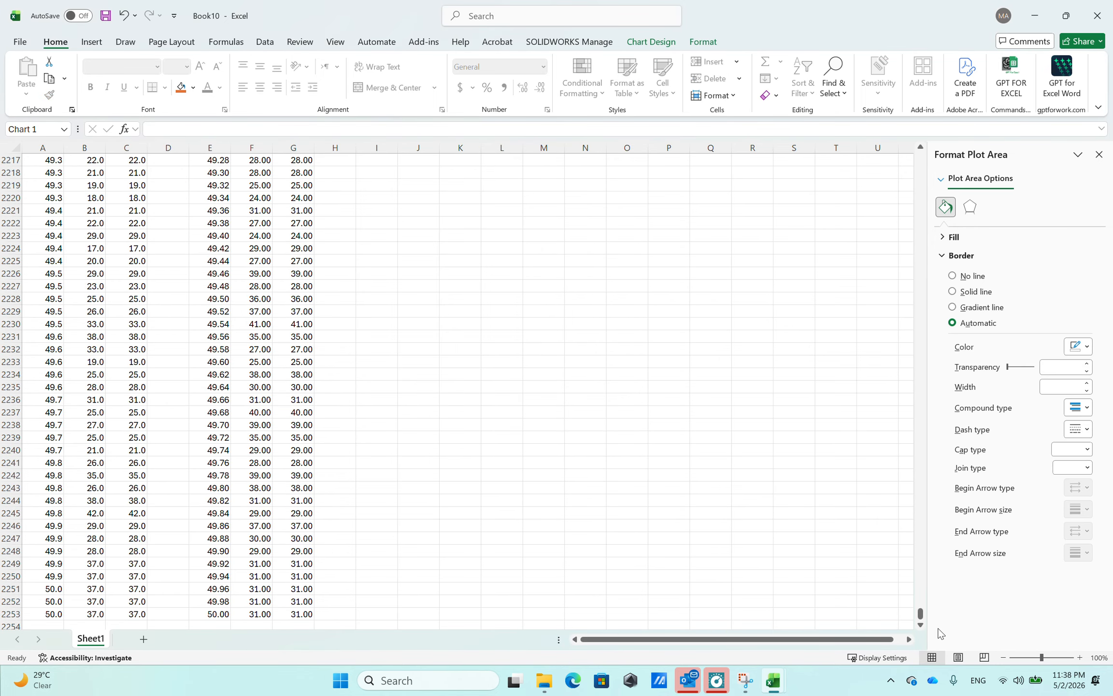
# Enter an offset of 1000 in cell C2 for the WT06-1h curve.
pyautogui.moveTo(921, 614); pyautogui.dragTo(927, 129)
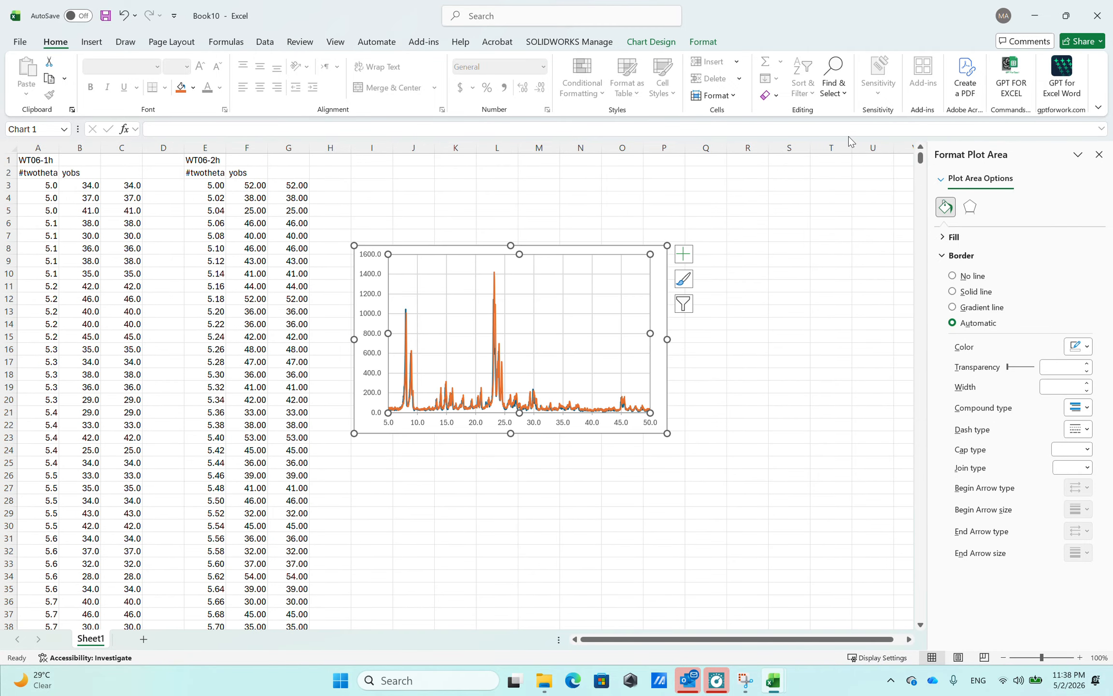
pyautogui.click(130, 174)
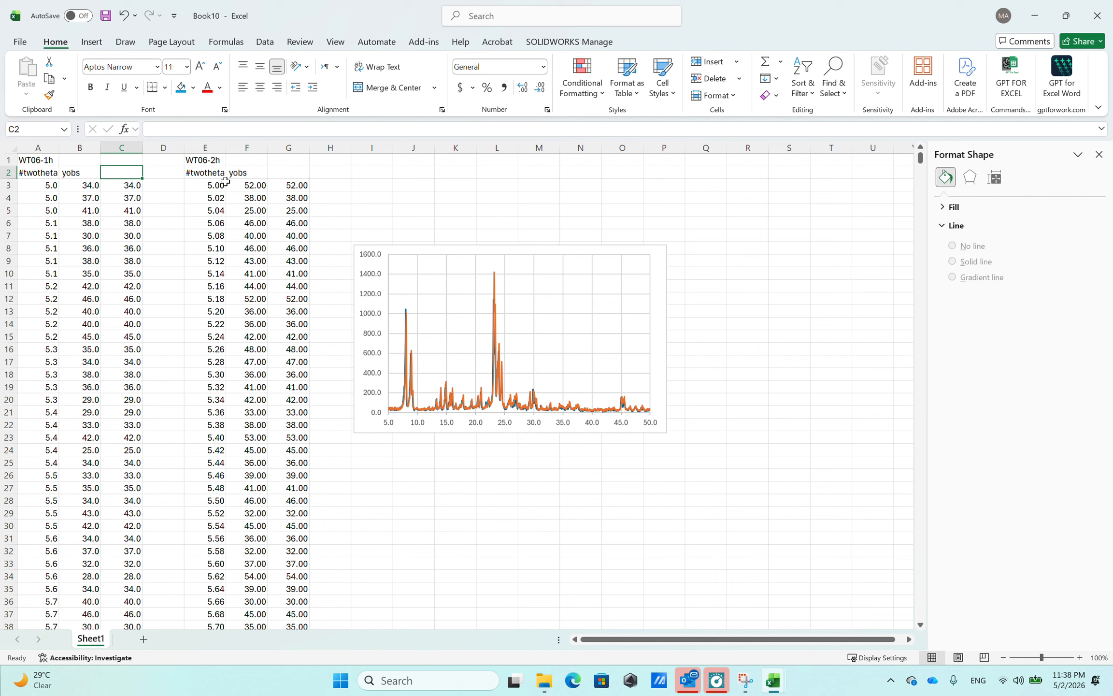
pyautogui.write('100')
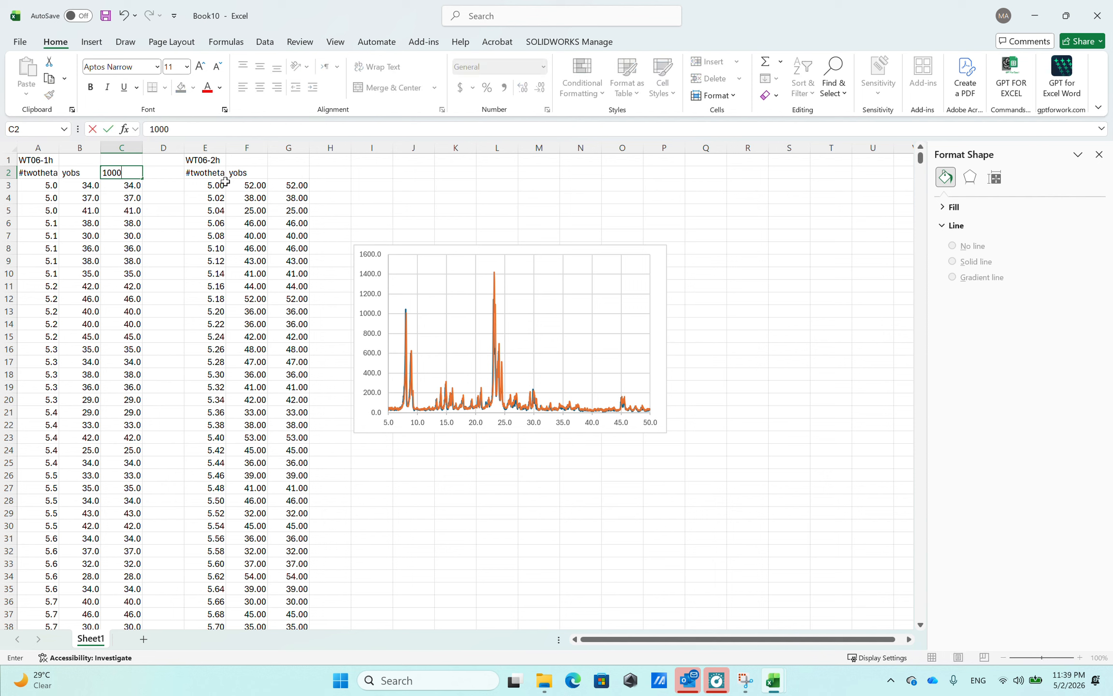
pyautogui.write('0')
pyautogui.press('Return')
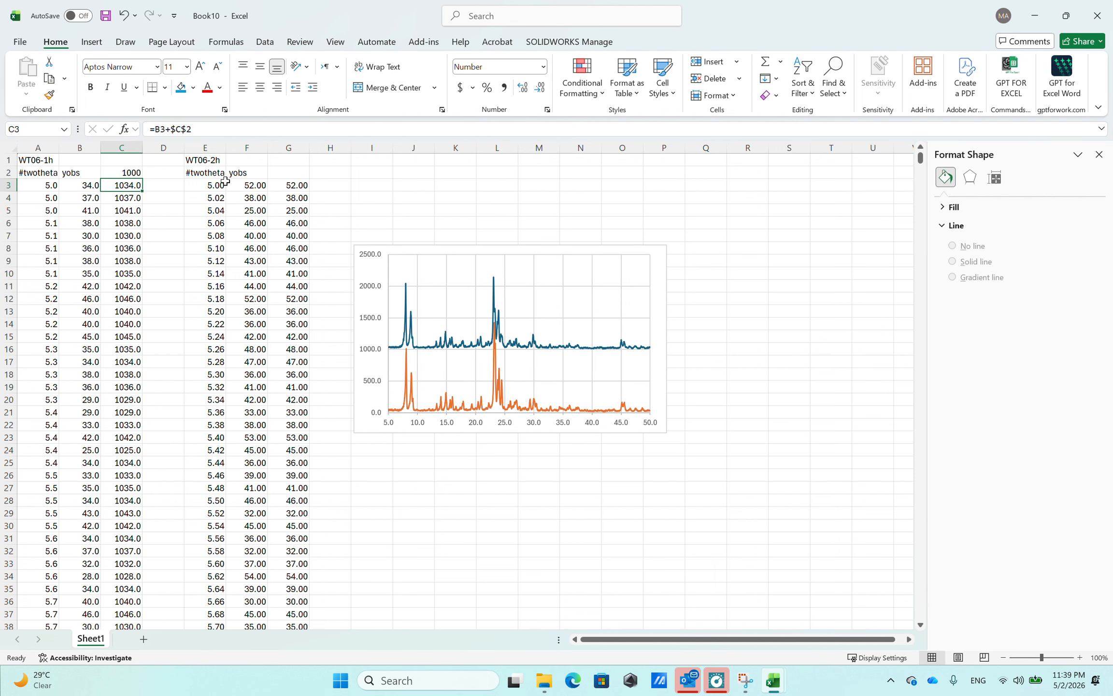
# Change the WT06-1h offset in cell C2 to -1000.
pyautogui.click(134, 172)
pyautogui.write('-1000')
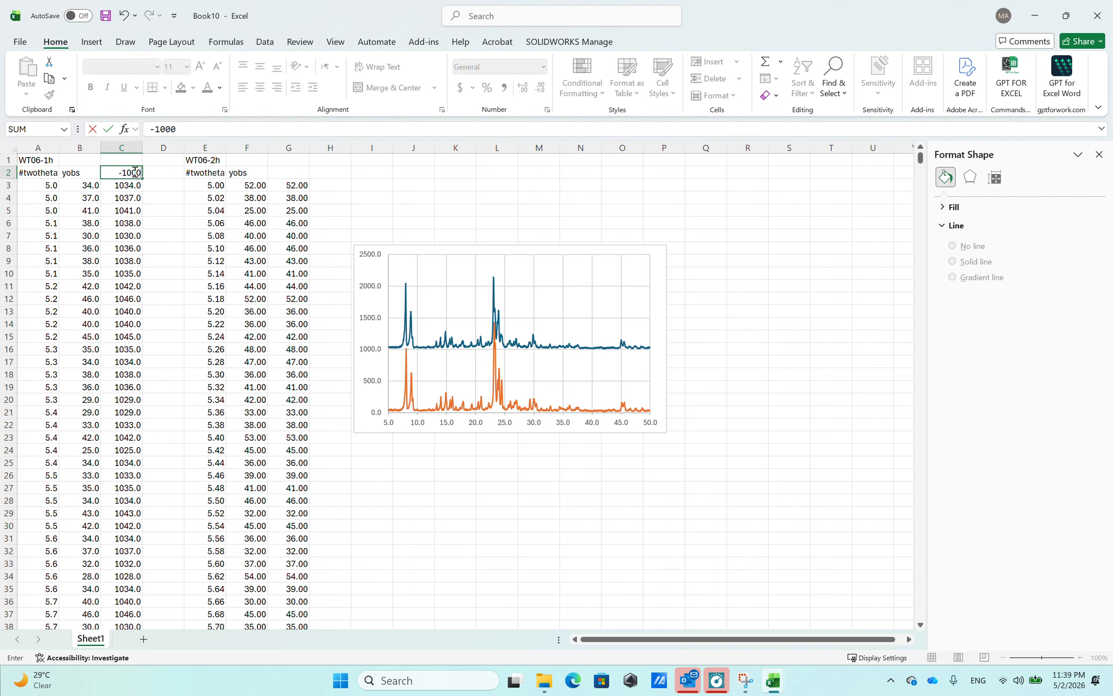
pyautogui.press('Return')
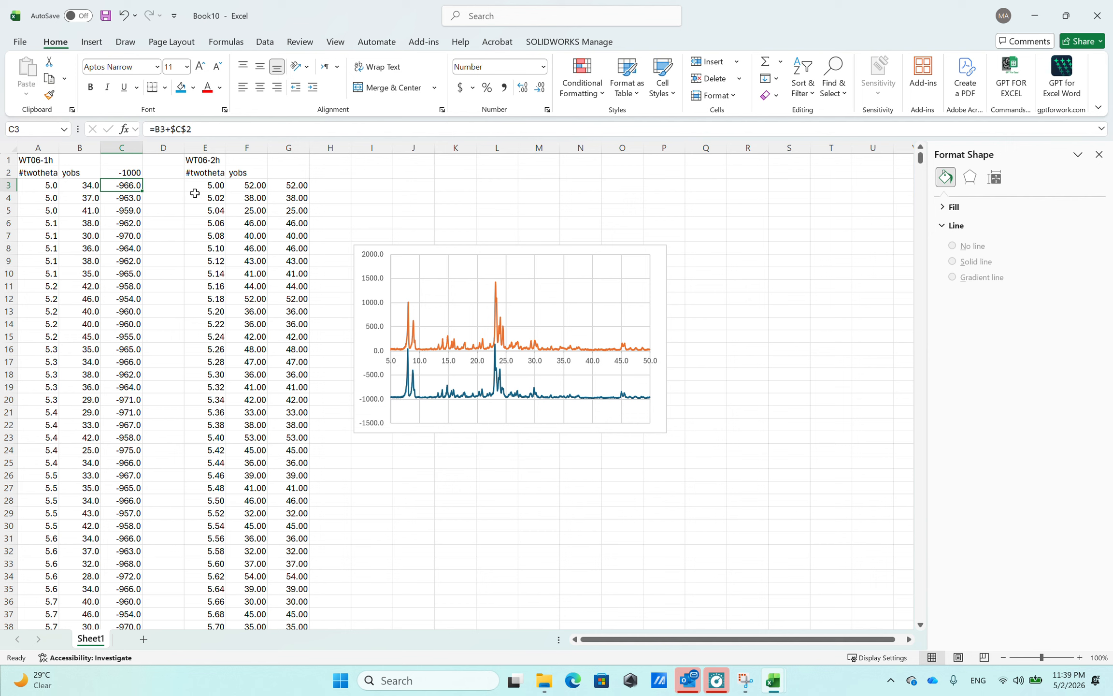
# Reduce the chart's height slightly by moving its lower edge up.
pyautogui.click(123, 174)
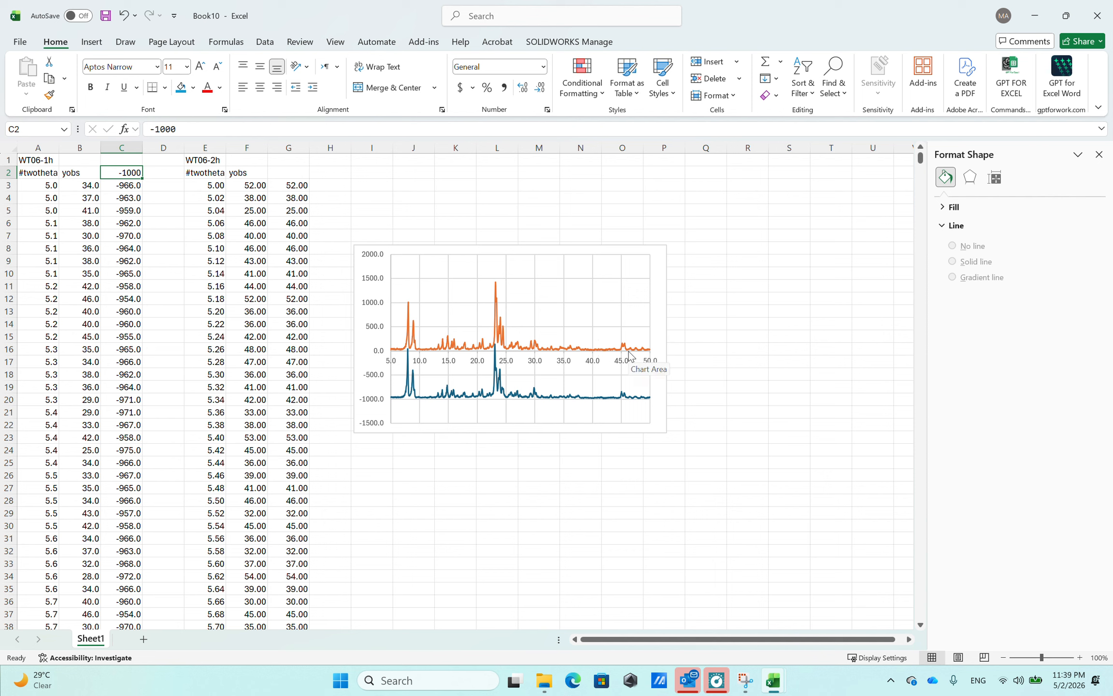
pyautogui.moveTo(629, 356)
pyautogui.click(659, 417)
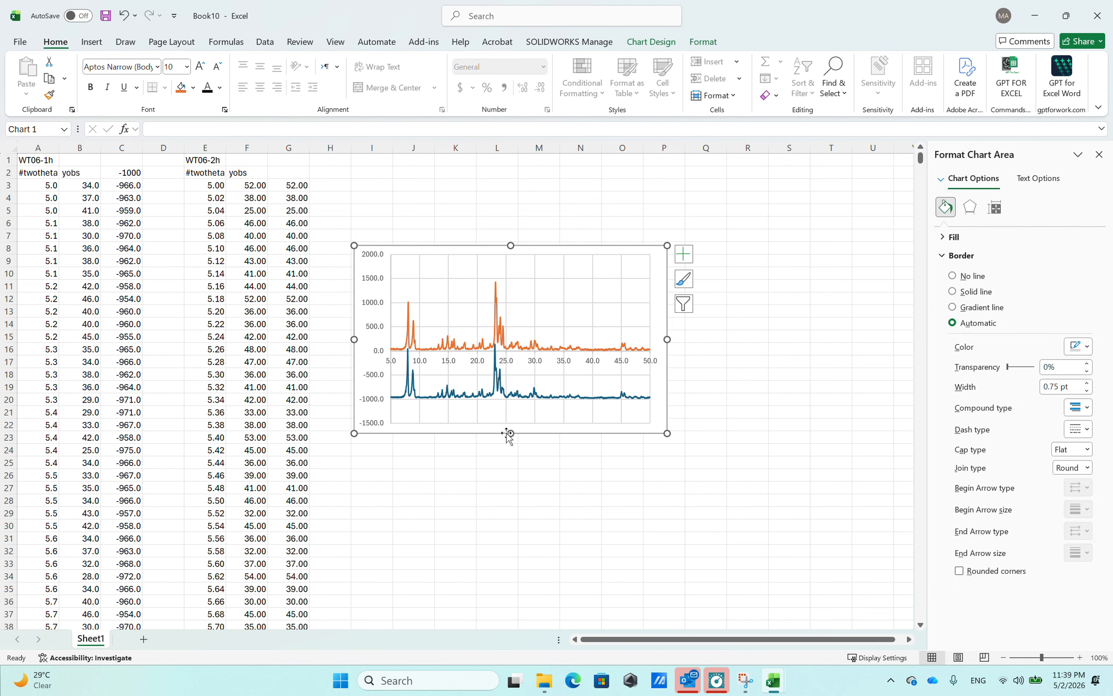
pyautogui.moveTo(510, 433)
pyautogui.mouseDown()
pyautogui.moveTo(524, 556)
pyautogui.moveTo(504, 425)
pyautogui.mouseUp()
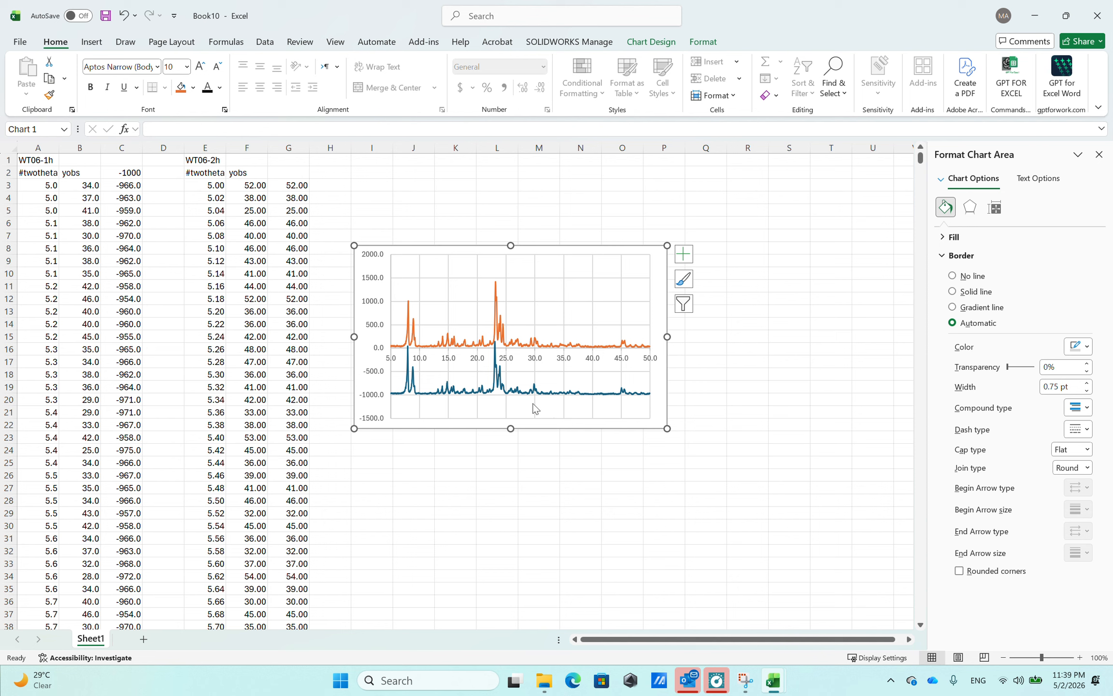
# Set the WT06-1h offset in cell C2 to 0.
pyautogui.click(127, 172)
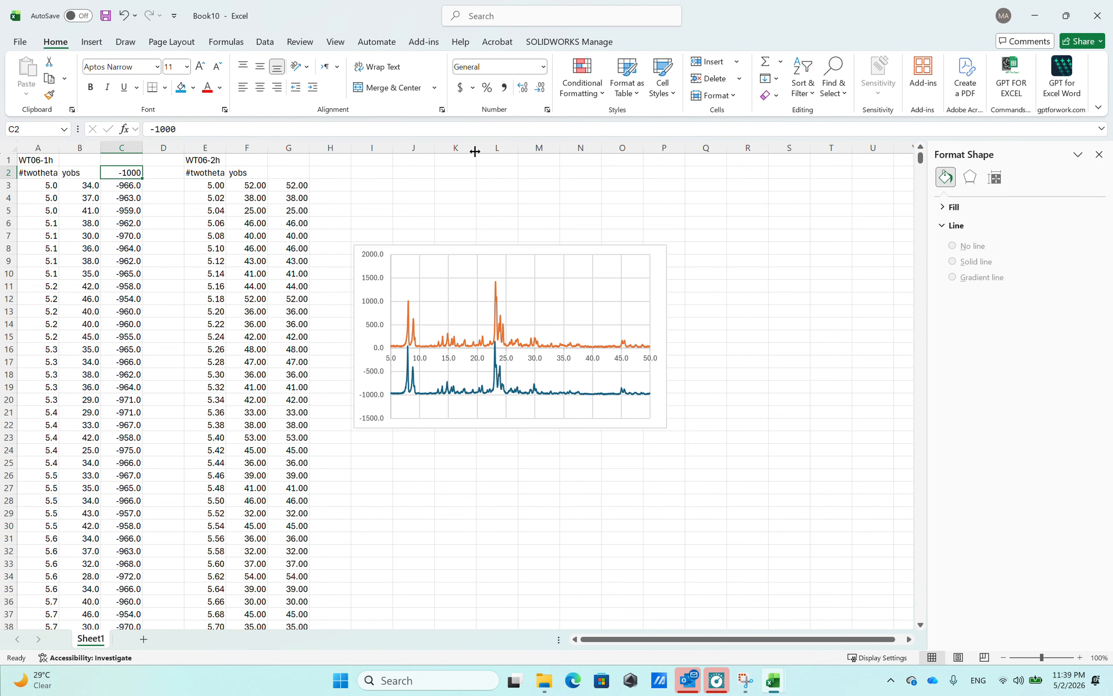
pyautogui.write('0')
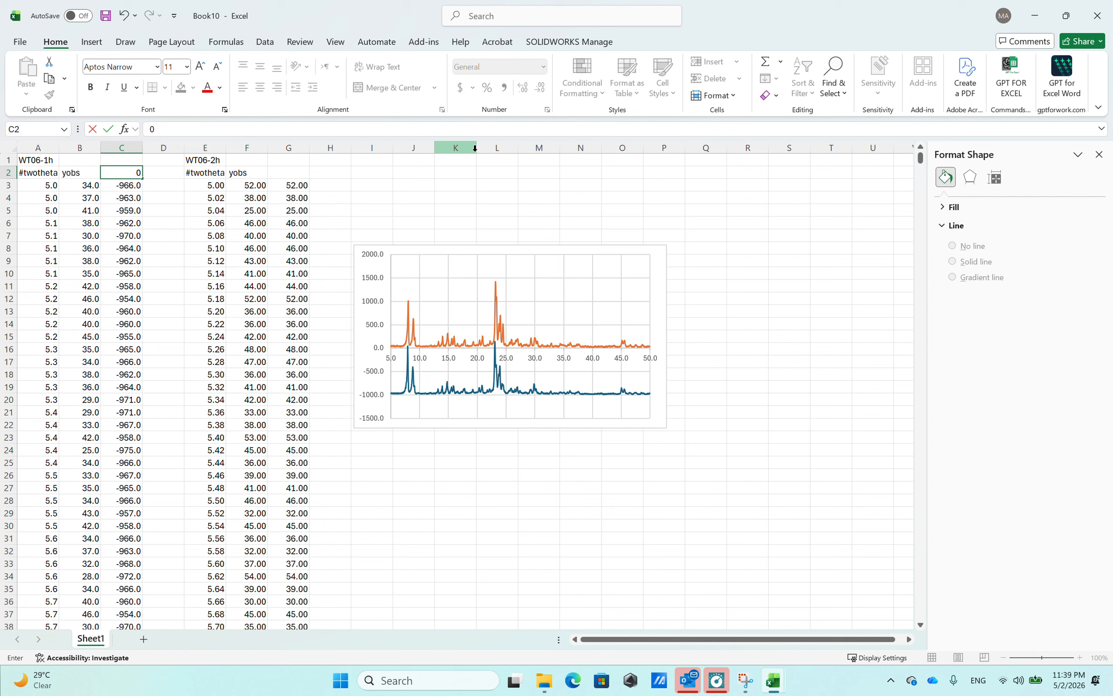
pyautogui.press('Tab')
# Enter an offset of 100 in cell G2 for the WT06-2h curve.
pyautogui.press('Tab')
pyautogui.press('Tab')
pyautogui.press('Tab')
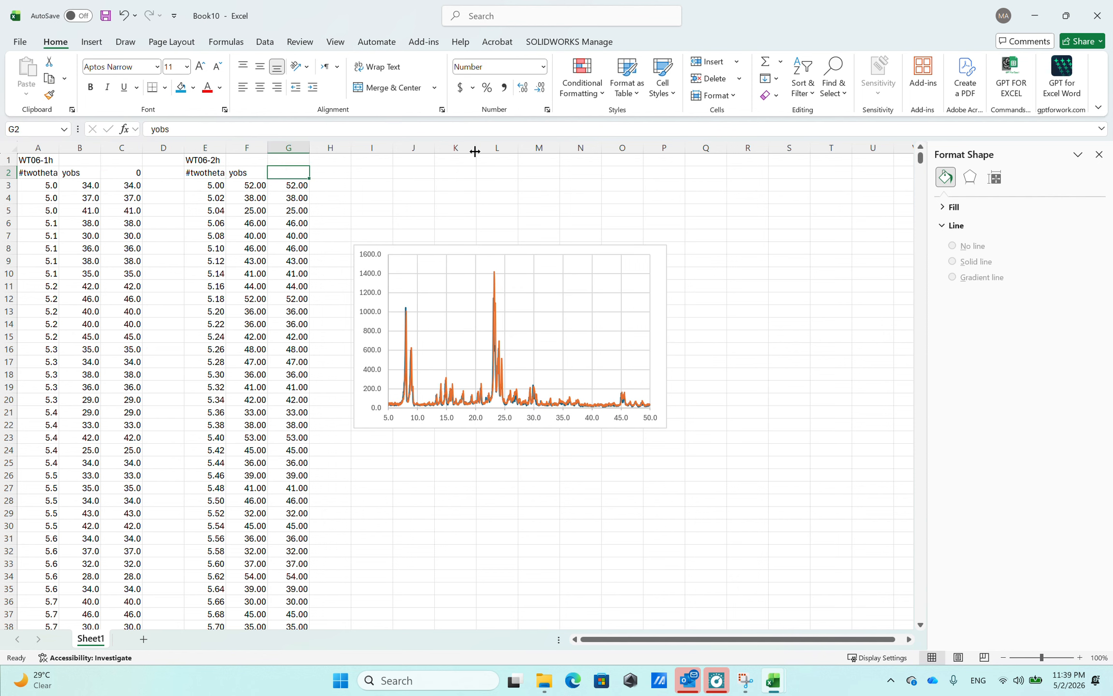
pyautogui.write('100')
pyautogui.press('Tab')
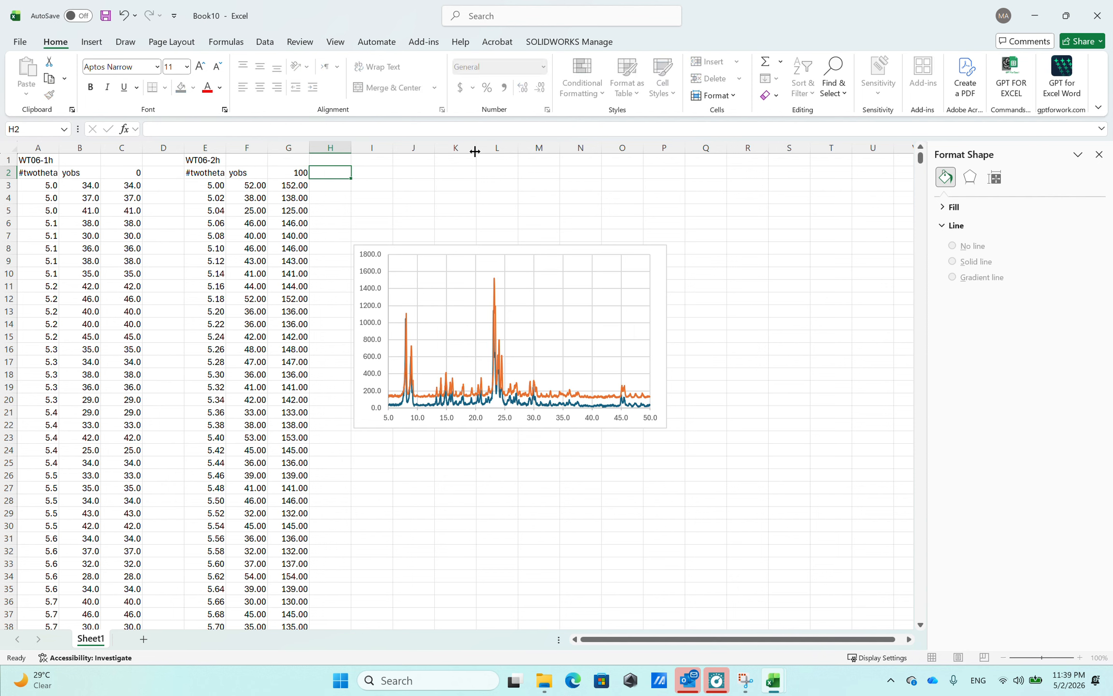
# Change the WT06-2h offset in cell G2 to 1000.
pyautogui.hotkey('shift', 'Tab')
pyautogui.write('100')
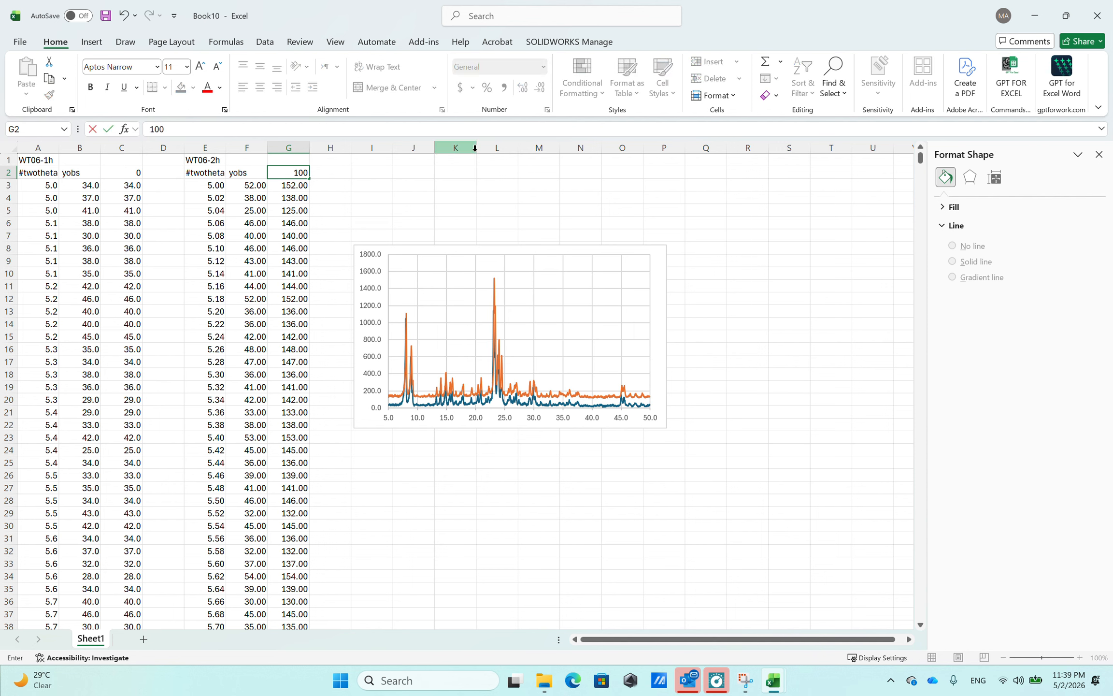
pyautogui.write('0')
pyautogui.press('Return')
# Set the WT06-2h offset in cell G2 to 500.
pyautogui.press('Up')
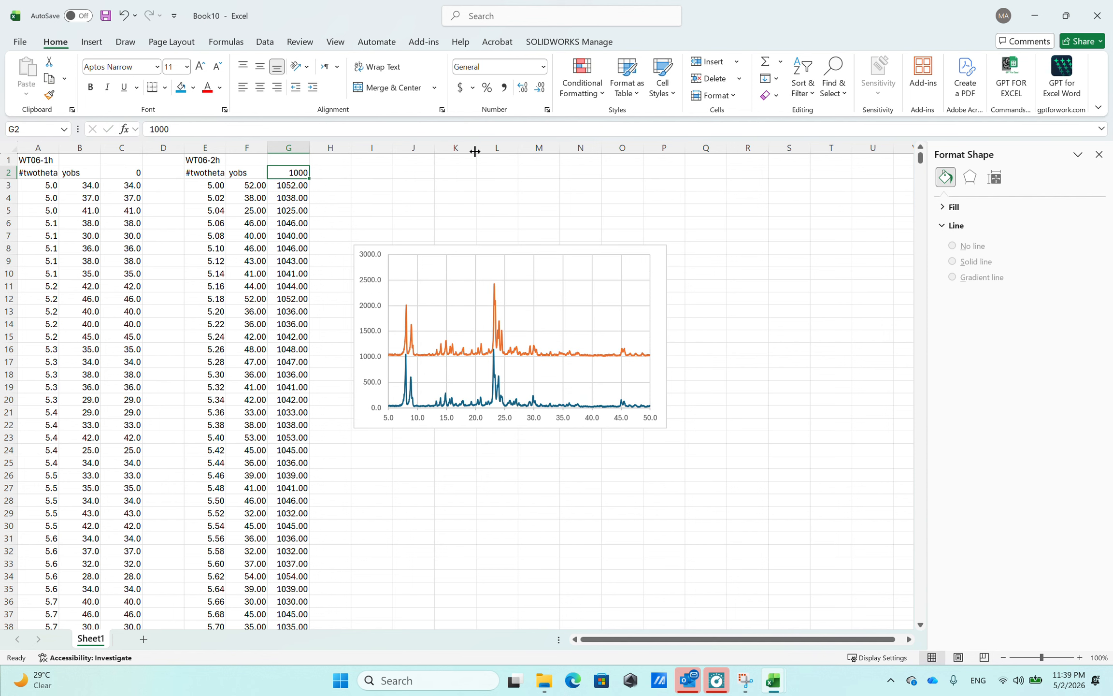
pyautogui.write('500')
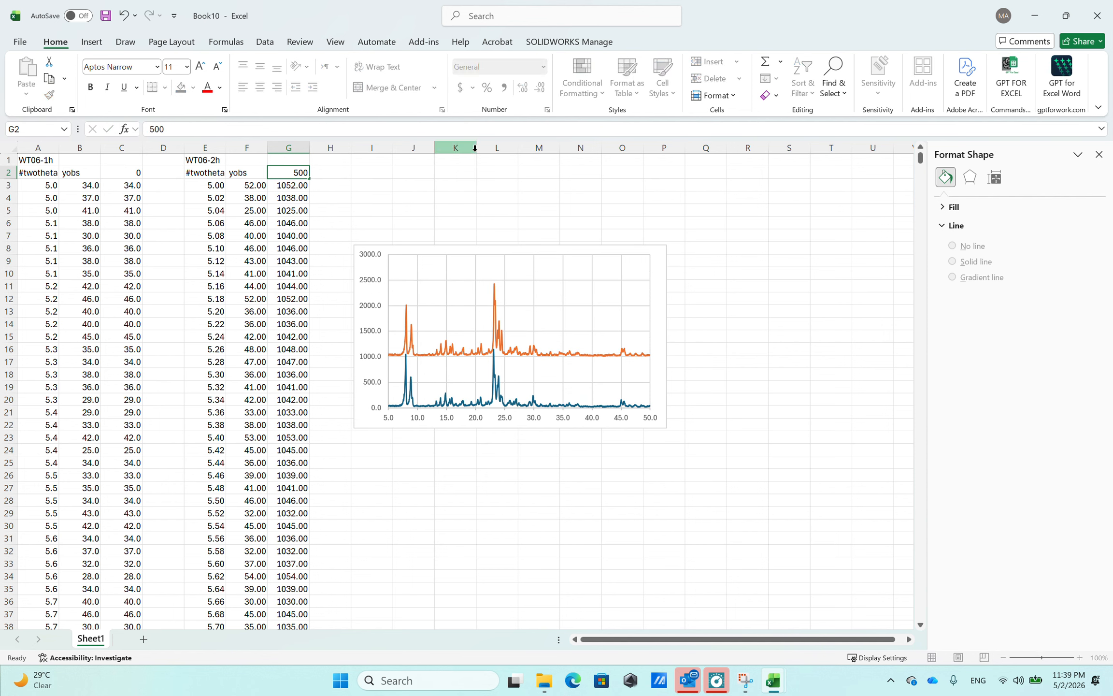
pyautogui.press('Return')
pyautogui.press('Up')
pyautogui.press('Left')
pyautogui.press('Left')
pyautogui.press('Left')
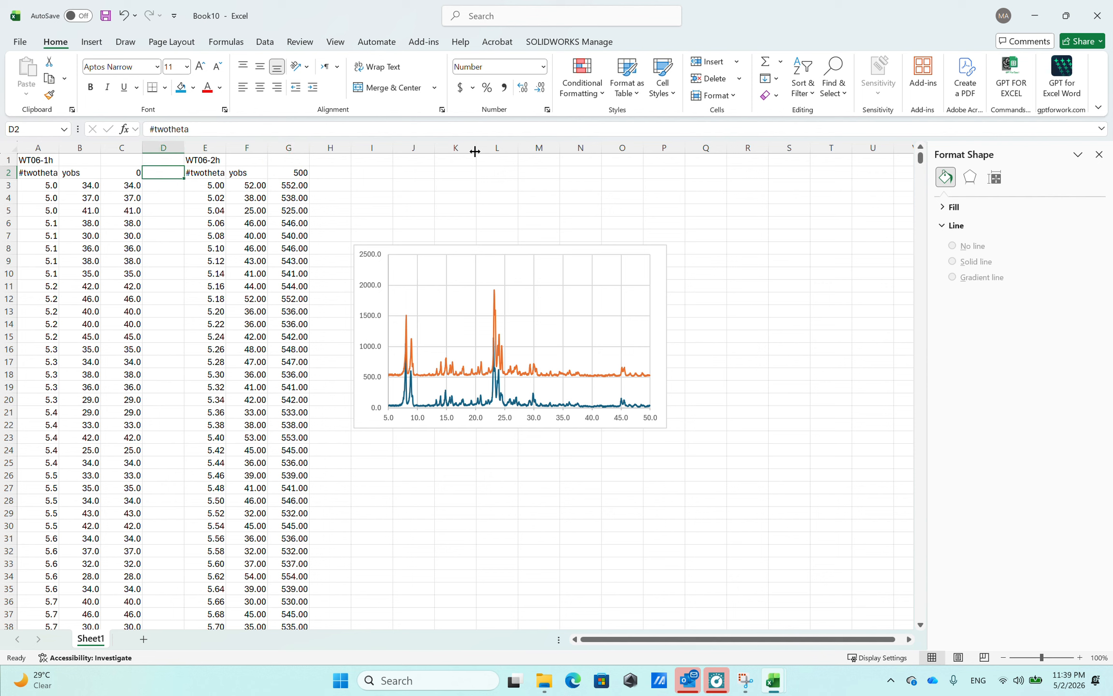
pyautogui.press('Left')
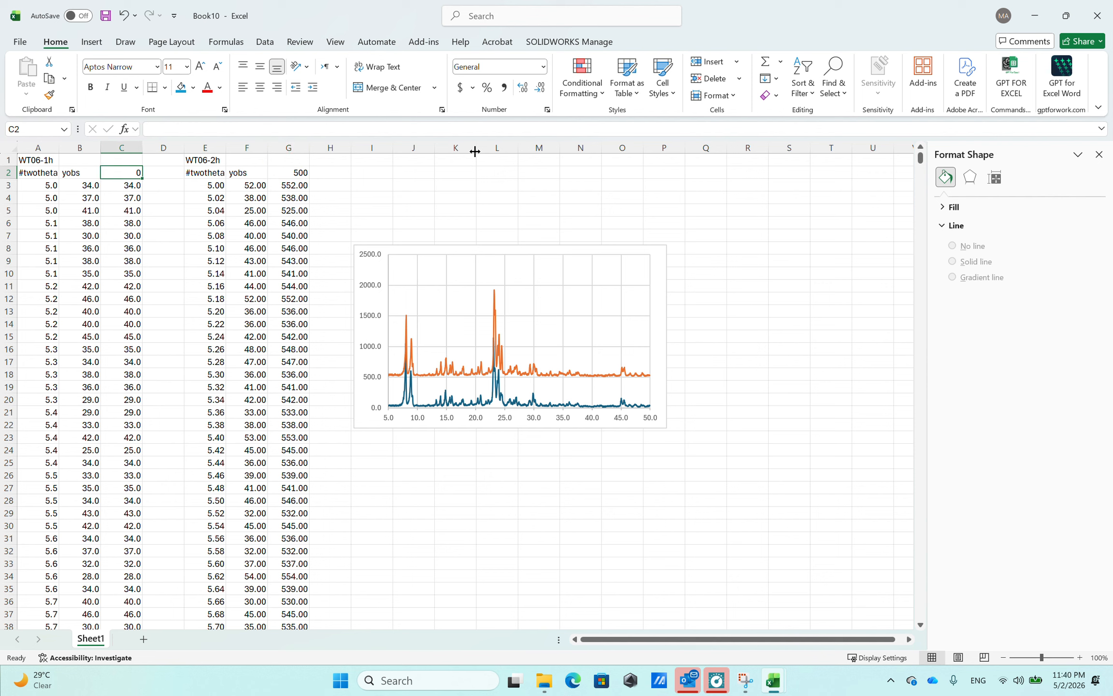
pyautogui.press('Left')
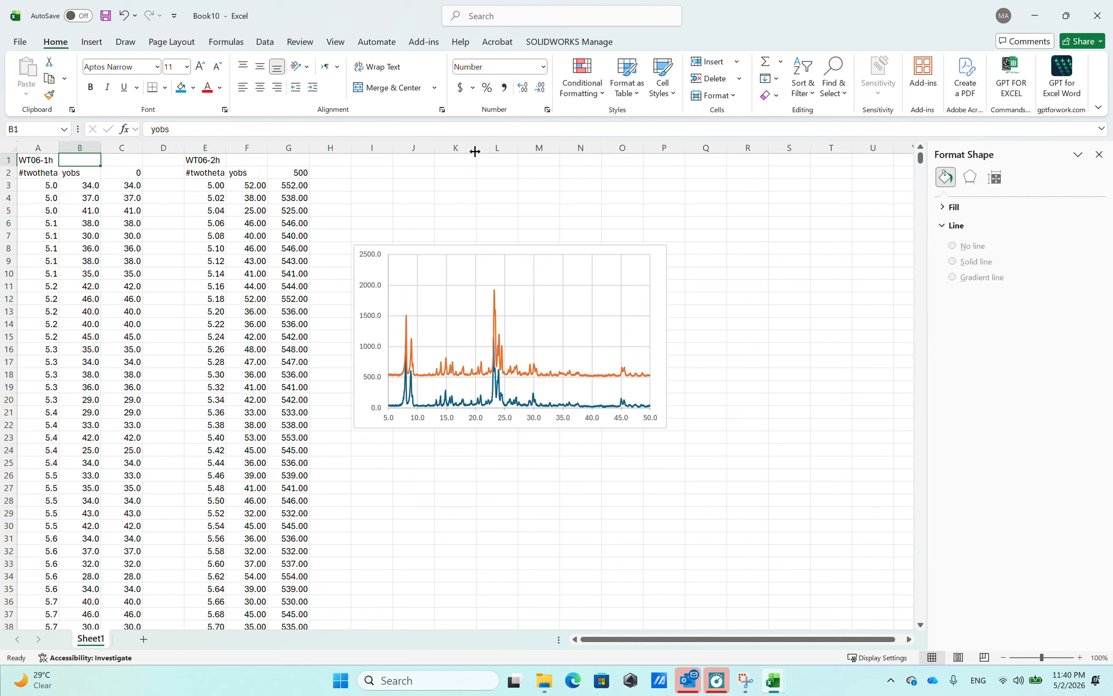
# Calculate the maximum WT06-1h intensity in cell B2 with a MAX formula over B3:B2253.
pyautogui.press('Down')
pyautogui.press('Up')
pyautogui.write('=')
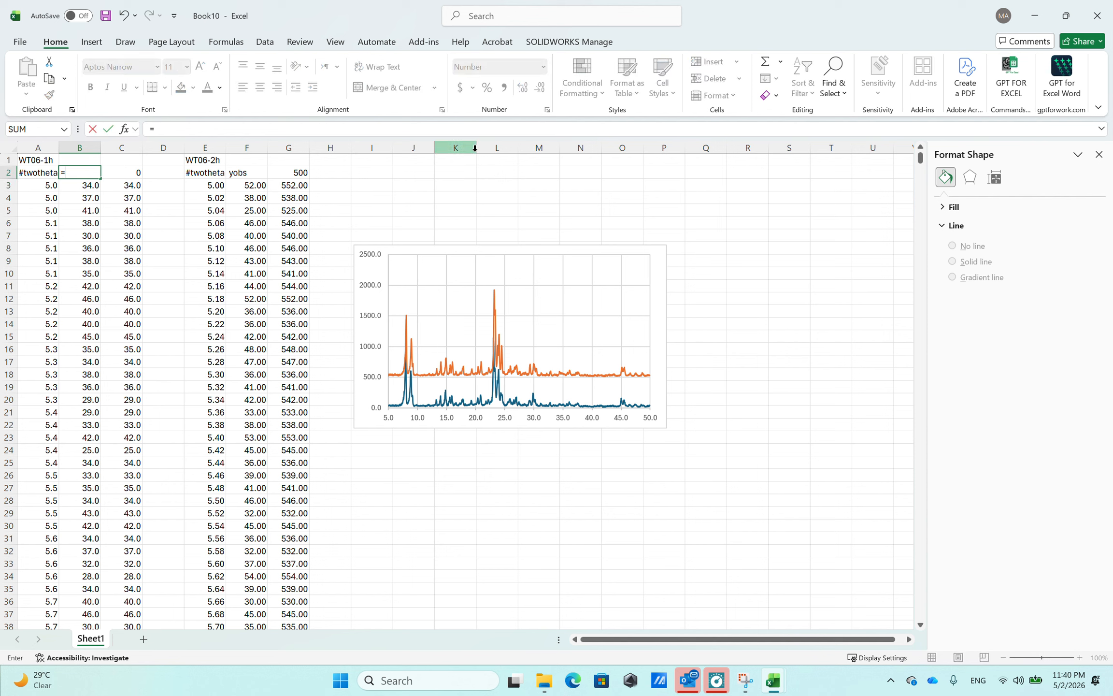
pyautogui.write('max(')
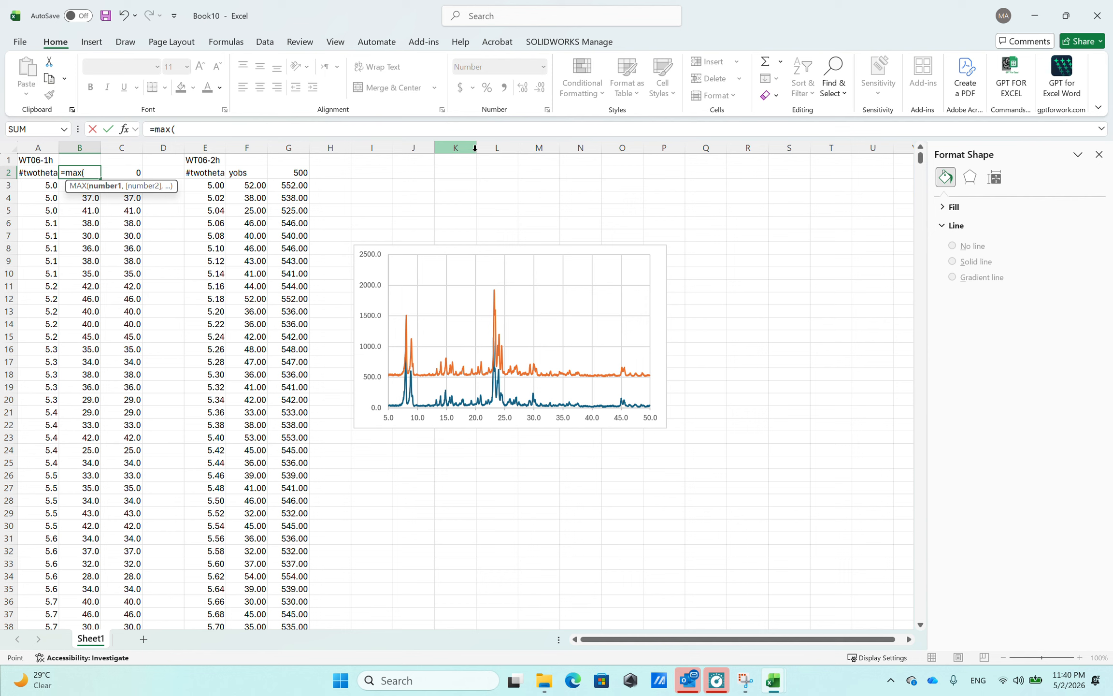
pyautogui.press('Down')
pyautogui.hotkey('shift', 'Down')
pyautogui.hotkey('ctrl', 'shift', 'Down')
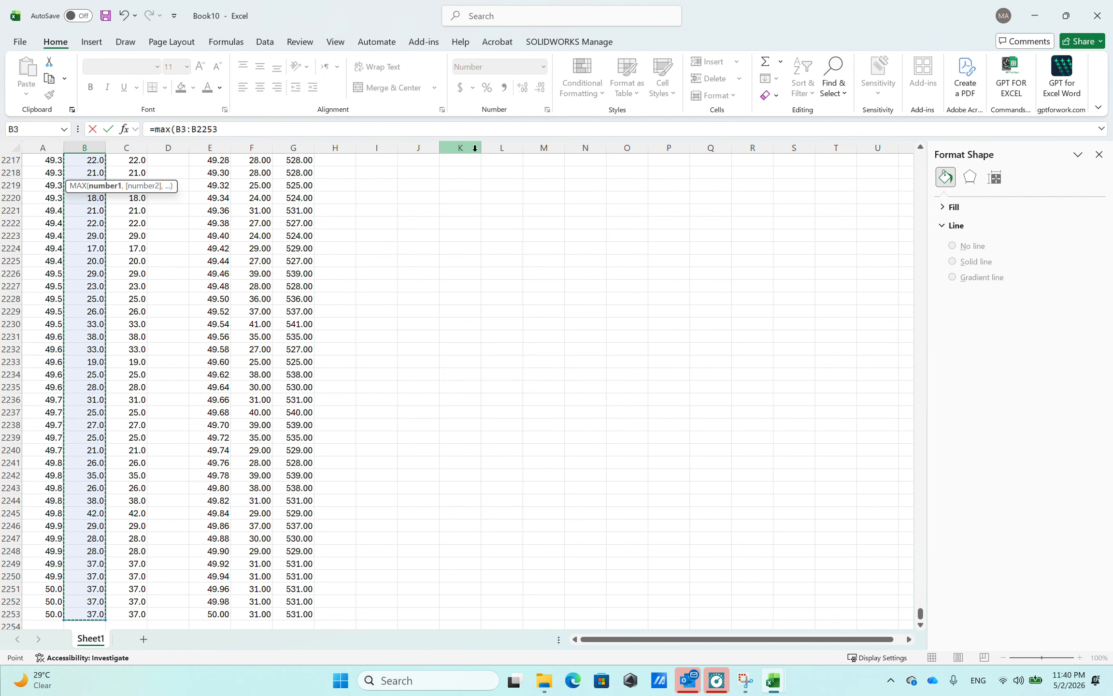
pyautogui.press('Return')
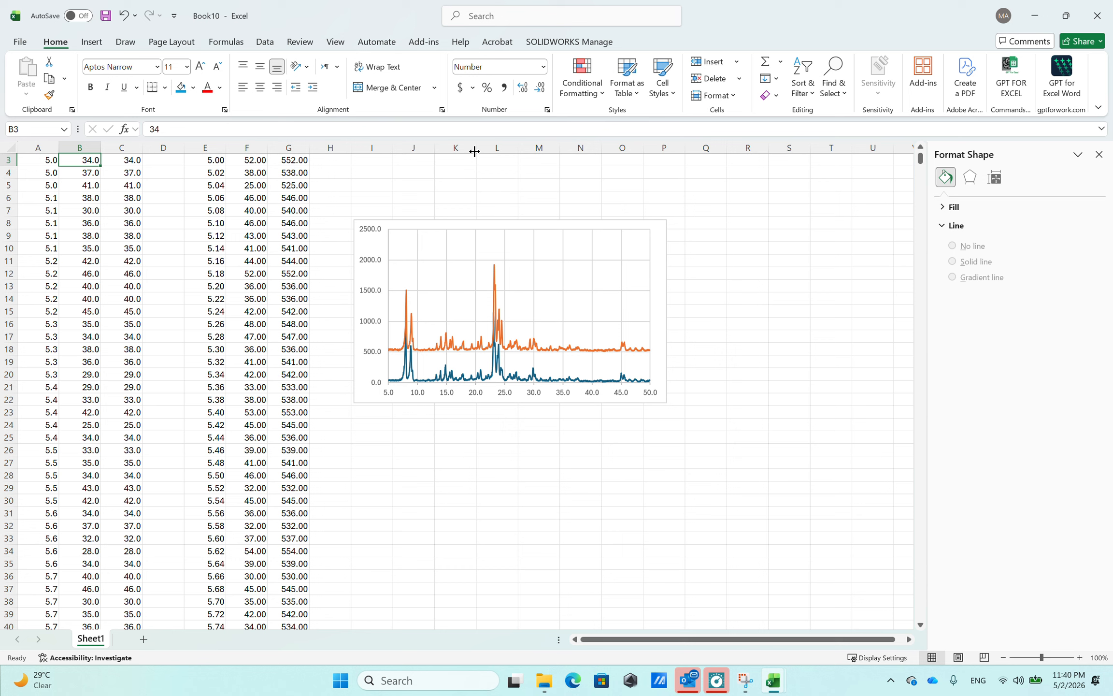
pyautogui.scroll(1, 474, 152)
pyautogui.click(87, 172)
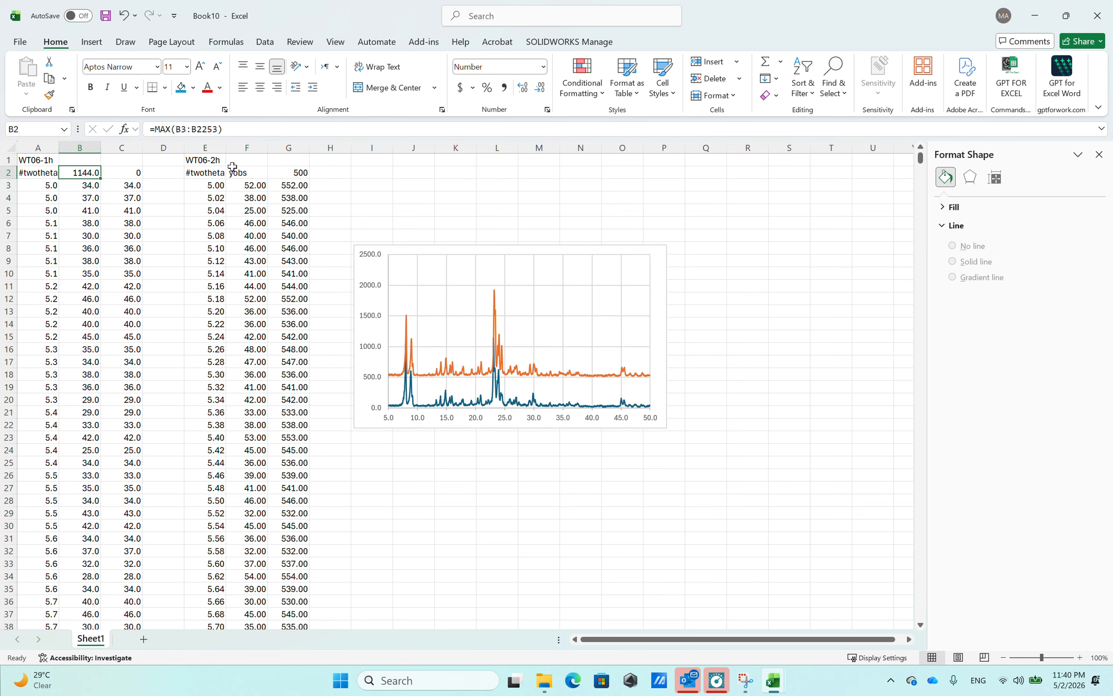
# Raise the WT06-2h offset in cell G2 to 1200.
pyautogui.click(283, 171)
pyautogui.doubleClick(284, 172)
pyautogui.press('BackSpace')
pyautogui.press('BackSpace')
pyautogui.press('BackSpace')
pyautogui.write('1200')
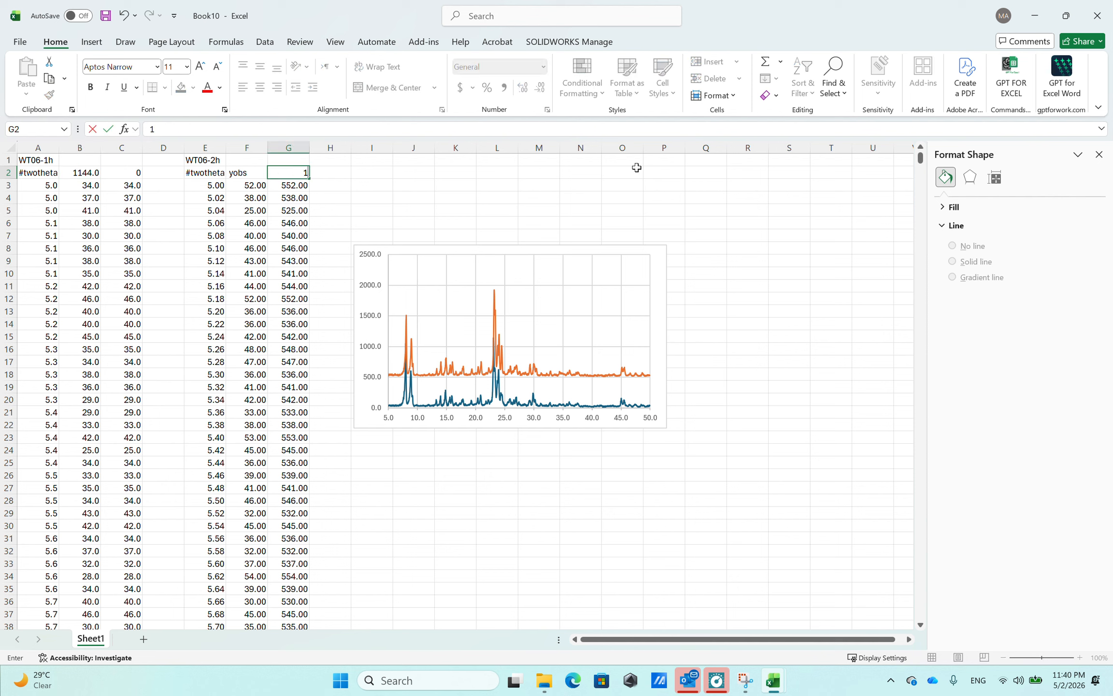
pyautogui.press('Return')
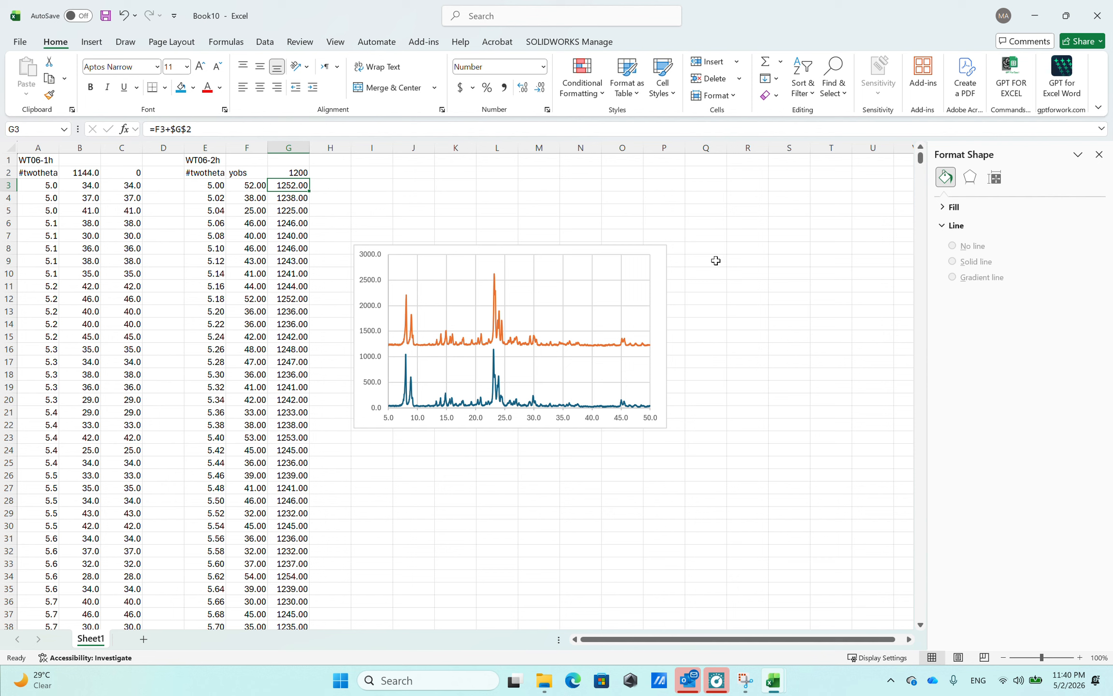
# Add axis titles to both axes of the diffraction chart.
pyautogui.click(666, 266)
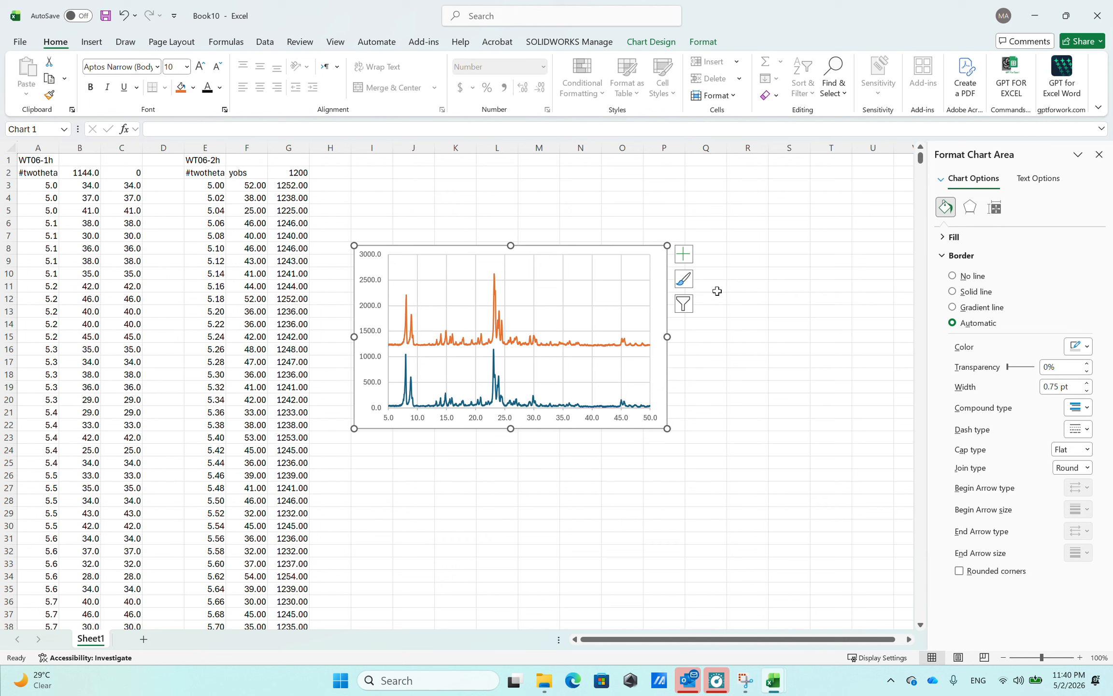
pyautogui.click(686, 258)
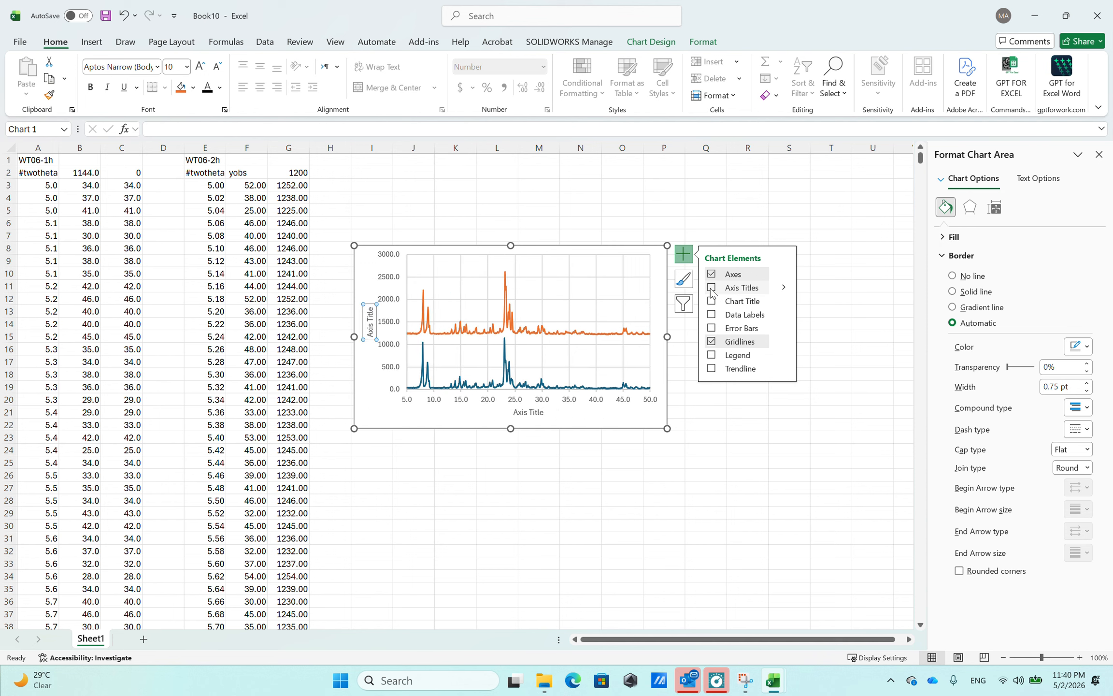
pyautogui.click(670, 196)
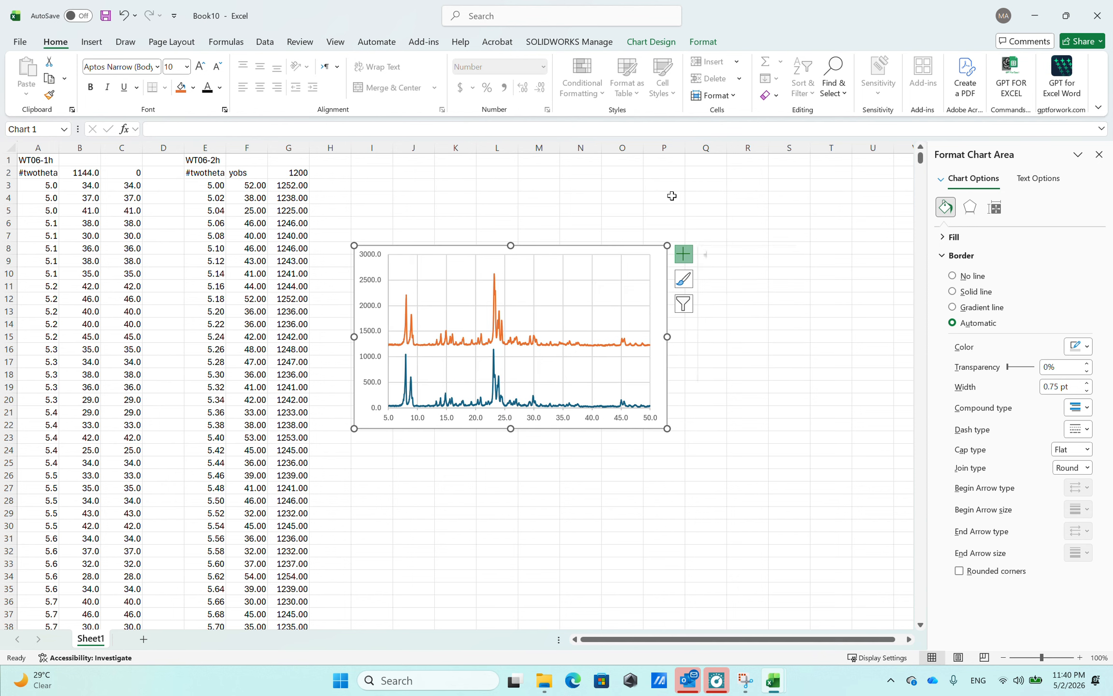
pyautogui.click(662, 251)
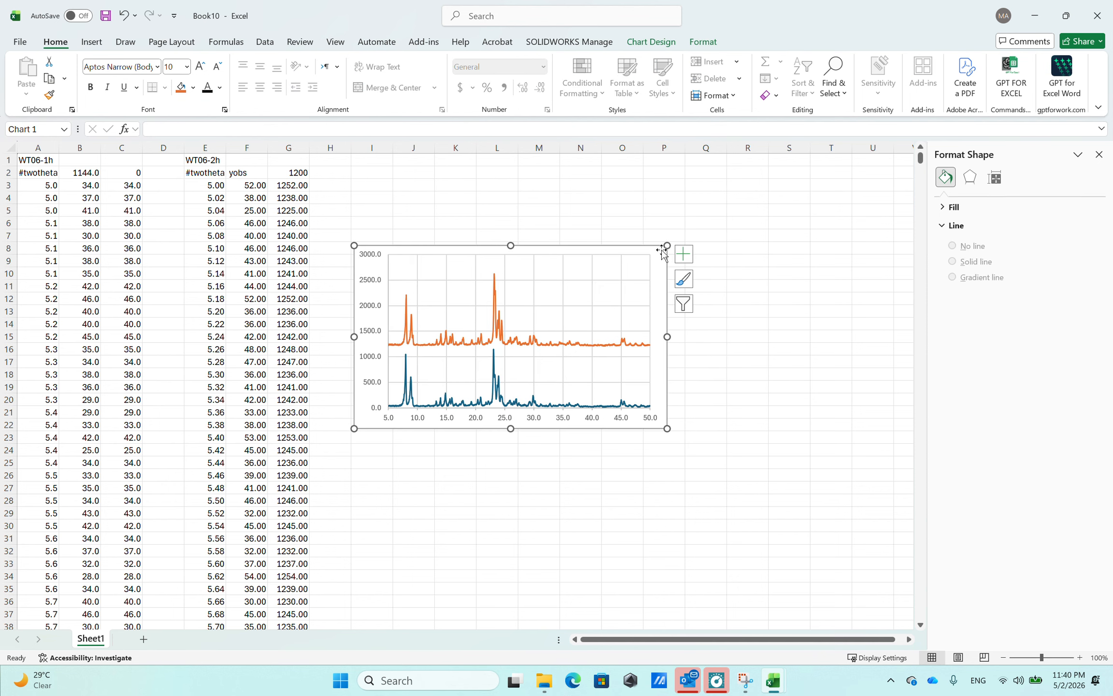
pyautogui.click(686, 256)
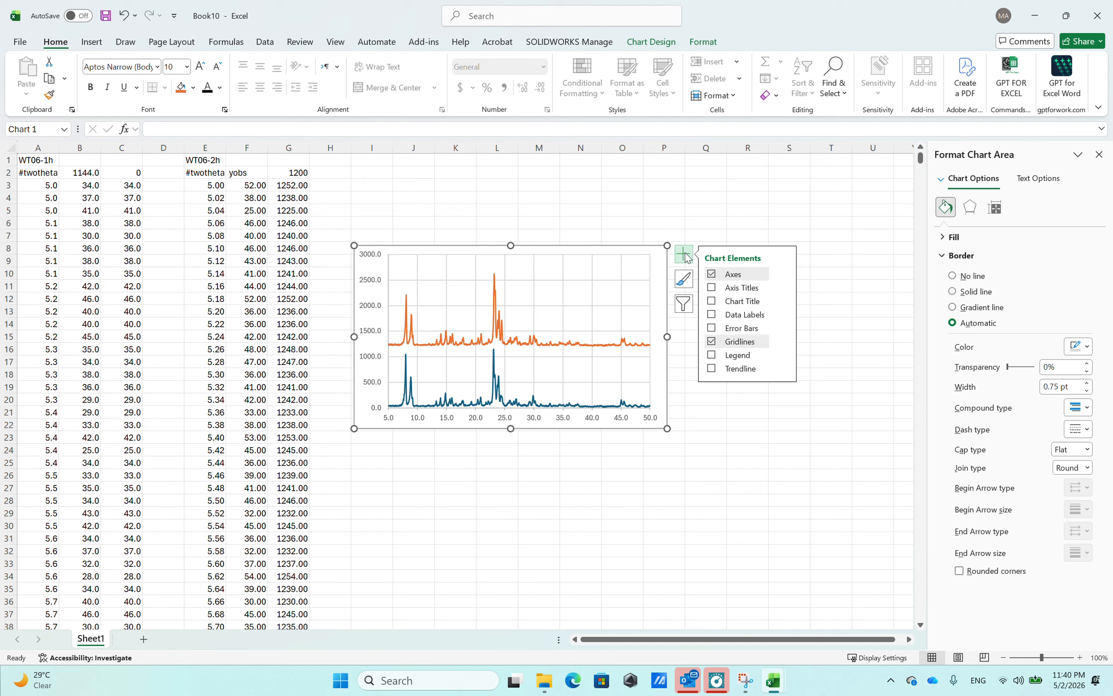
pyautogui.click(713, 288)
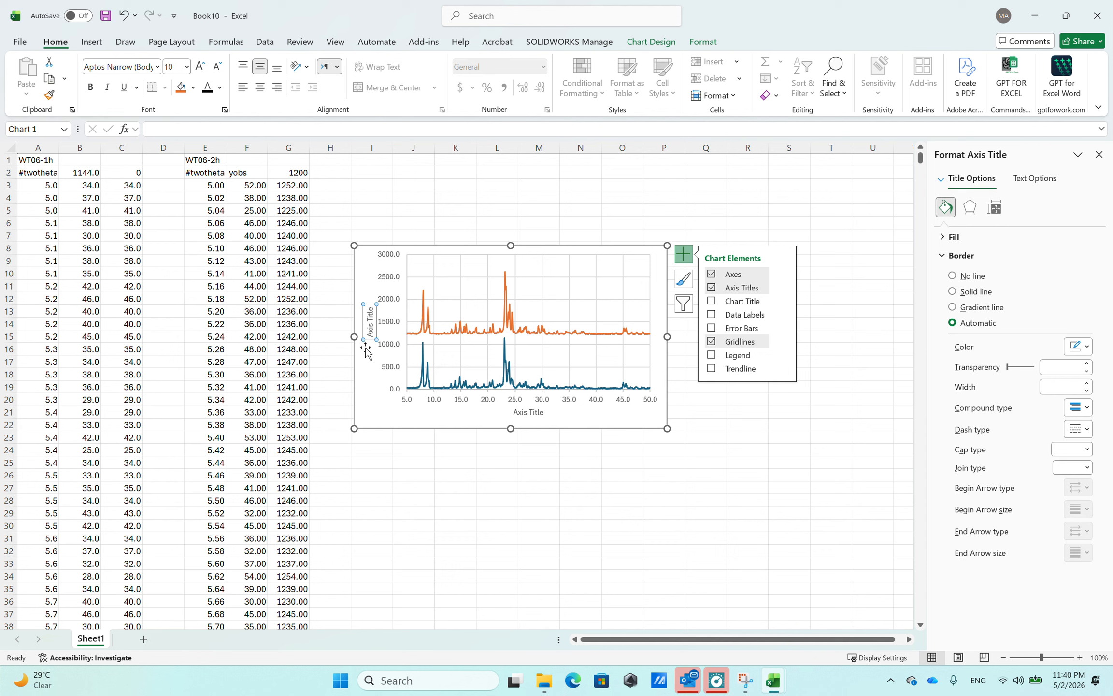
# Replace the horizontal axis title text with 2θ, inserting the Greek small letter theta as a symbol.
pyautogui.click(526, 412)
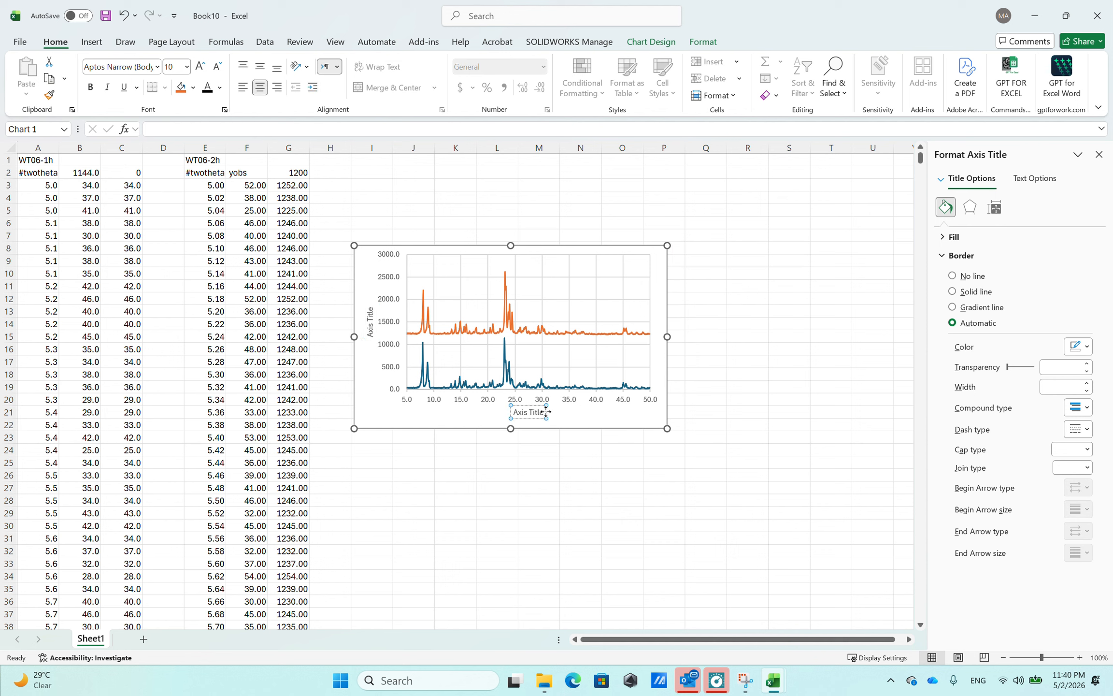
pyautogui.hotkey('ctrl', 'a')
pyautogui.write('2theta')
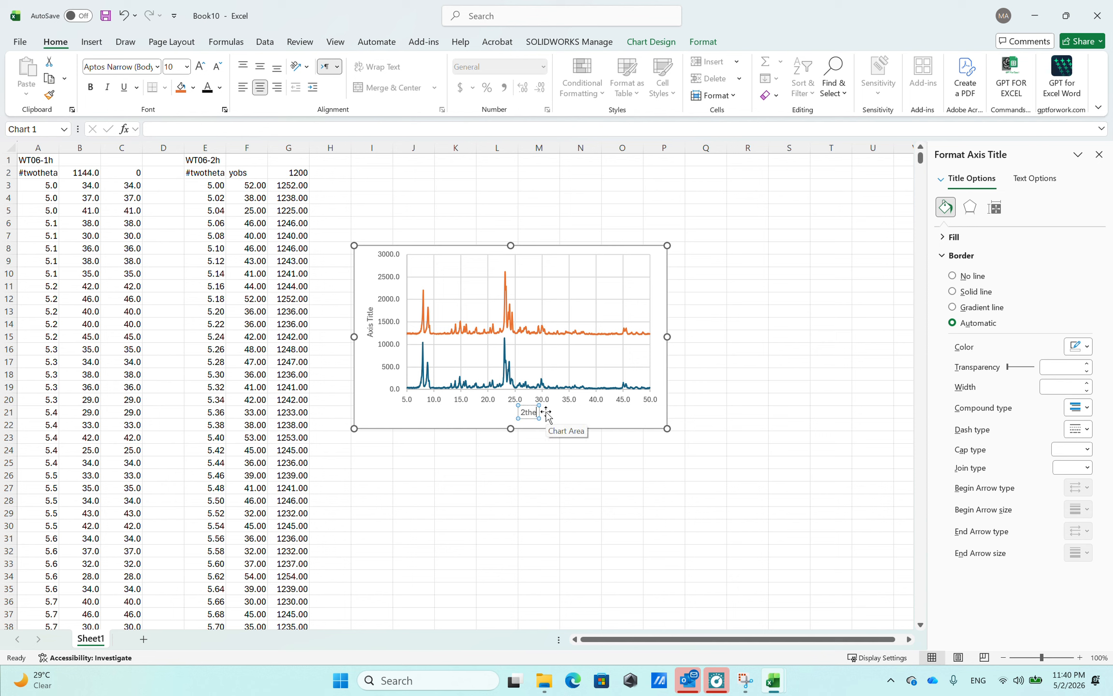
pyautogui.press('BackSpace')
pyautogui.press('BackSpace')
pyautogui.press('BackSpace')
pyautogui.press('BackSpace')
pyautogui.press('BackSpace')
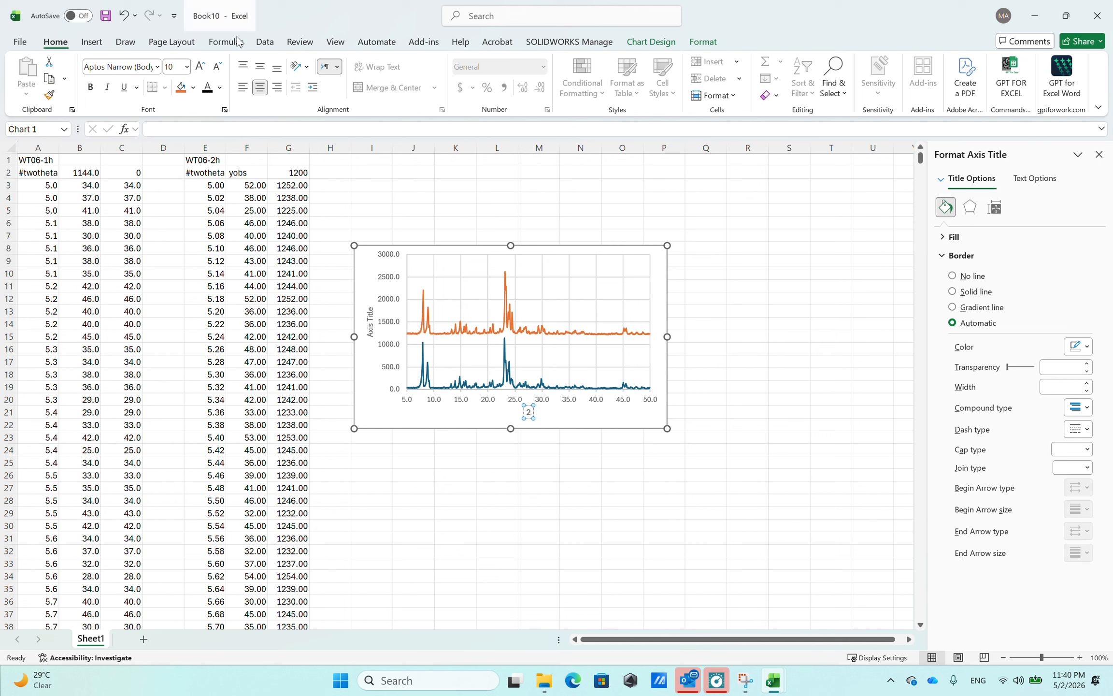
pyautogui.click(91, 46)
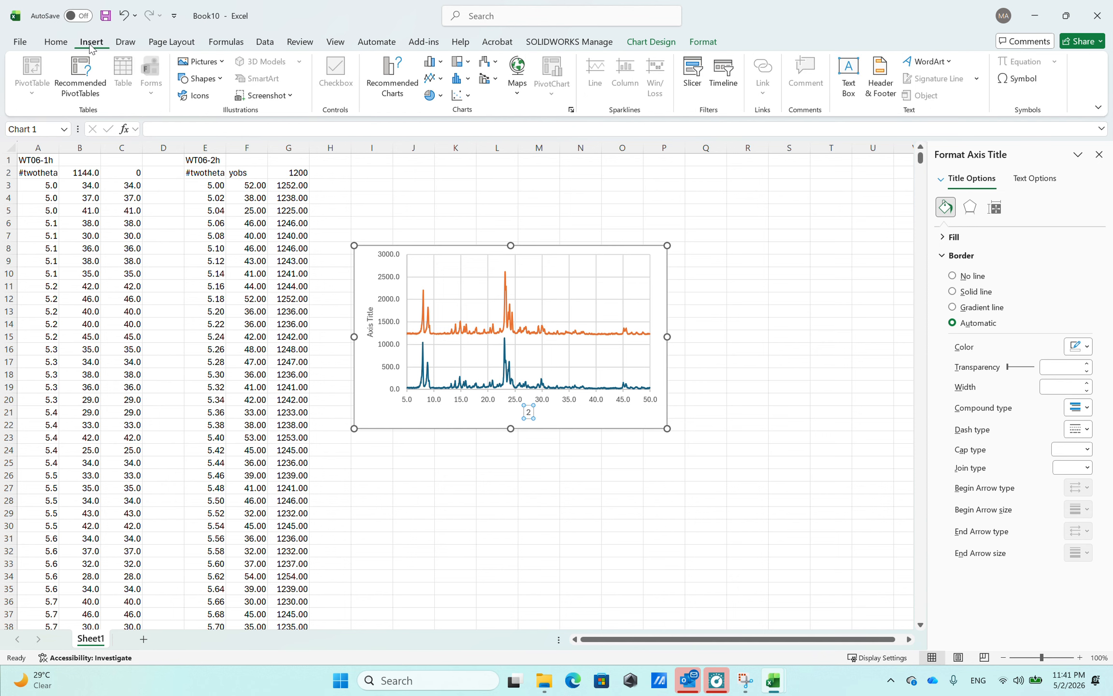
pyautogui.click(1026, 81)
pyautogui.click(237, 311)
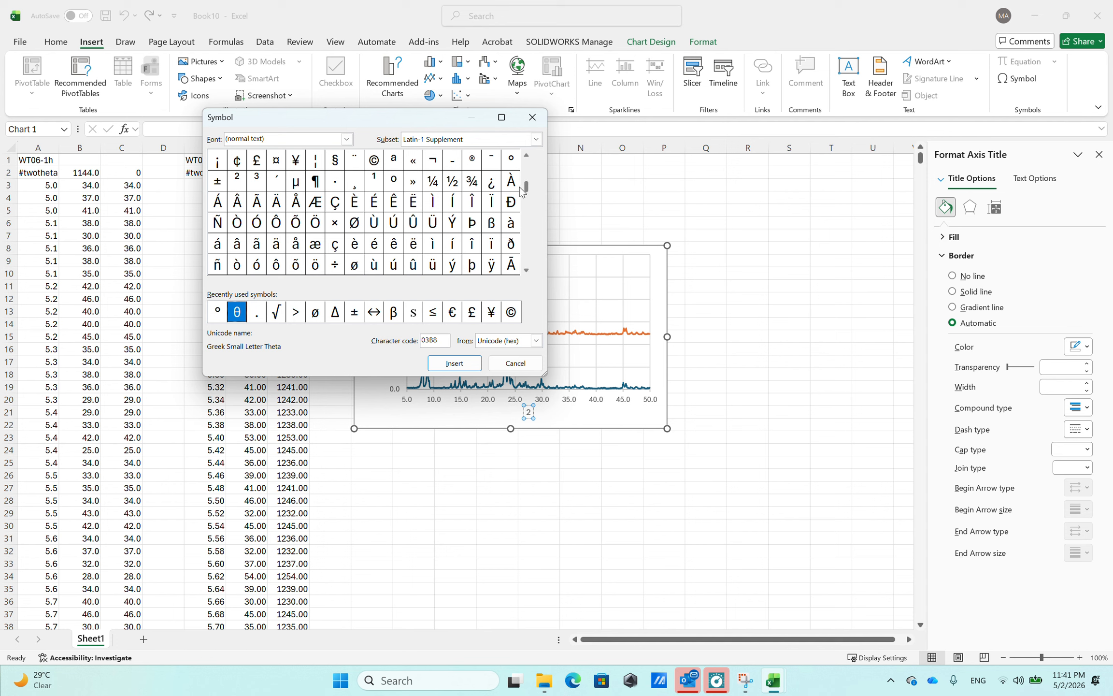
pyautogui.scroll(-10, 520, 187)
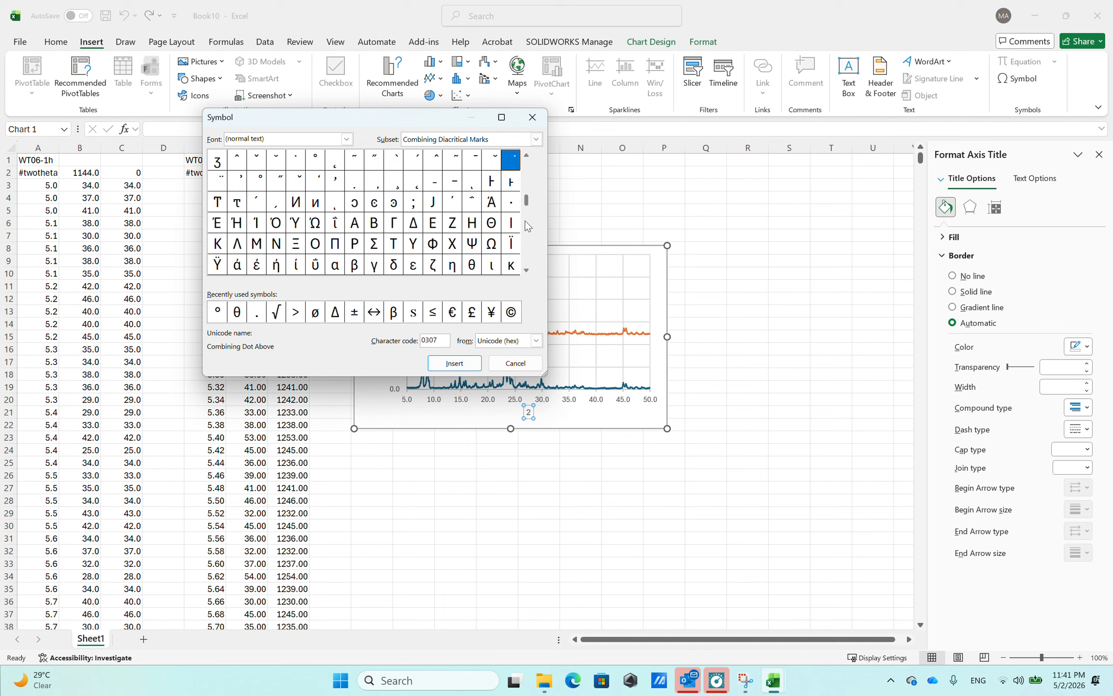
pyautogui.scroll(-15, 527, 226)
pyautogui.click(237, 314)
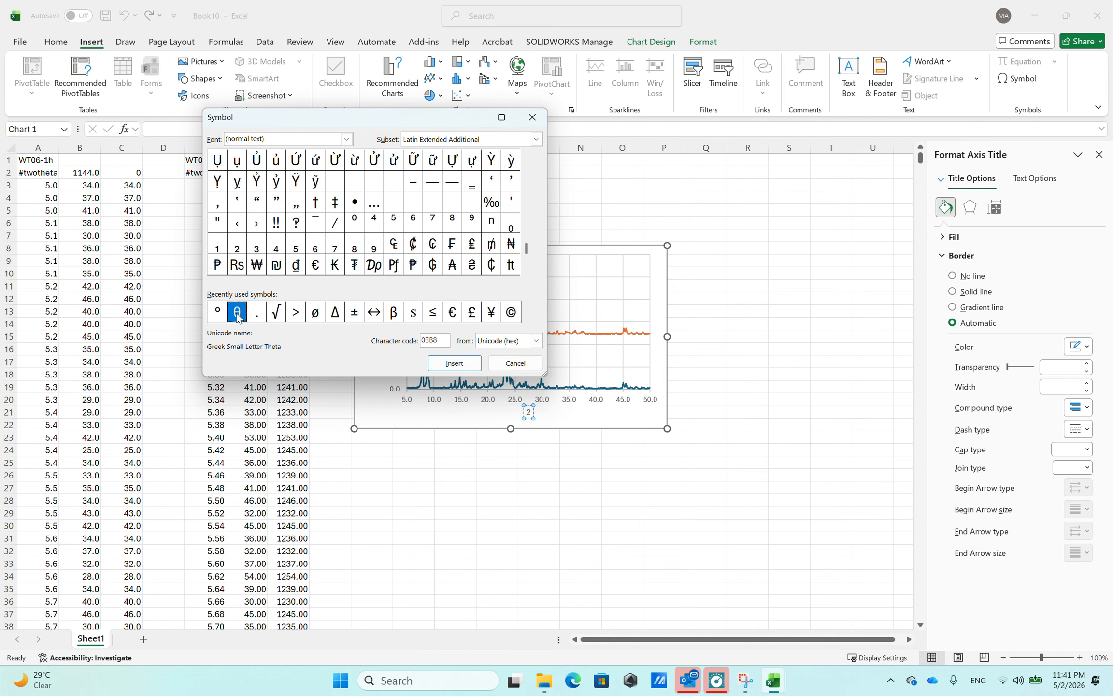
pyautogui.click(455, 363)
pyautogui.click(515, 363)
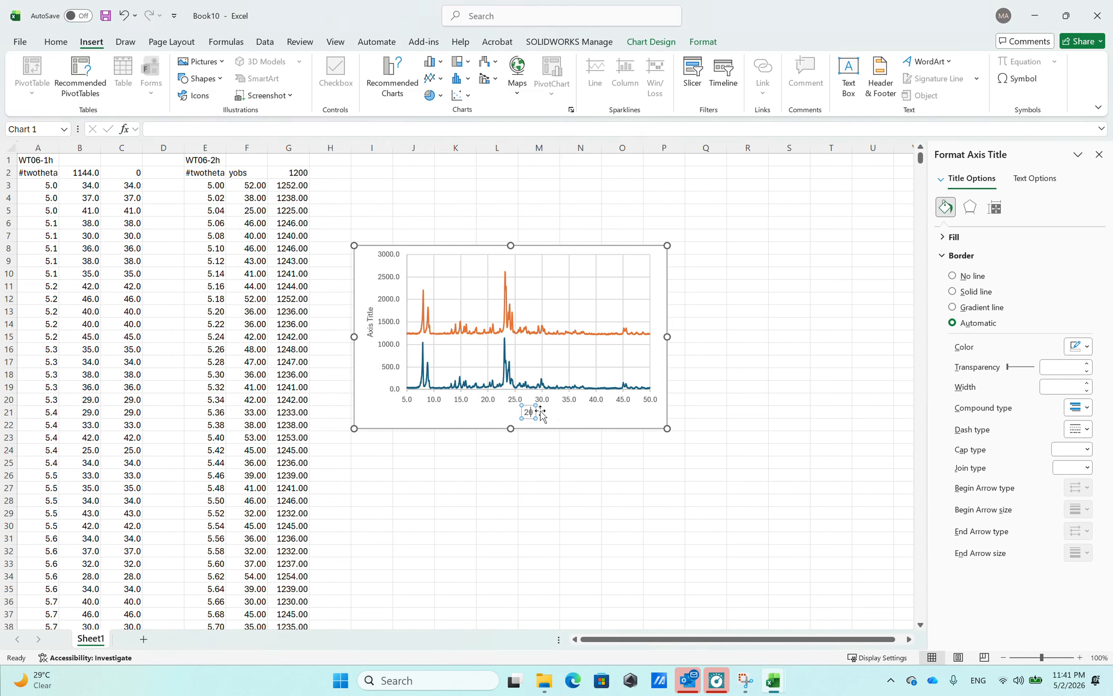
# Complete the horizontal axis title as 2θ (°), inserting the degree sign symbol between the parentheses.
pyautogui.write('(')
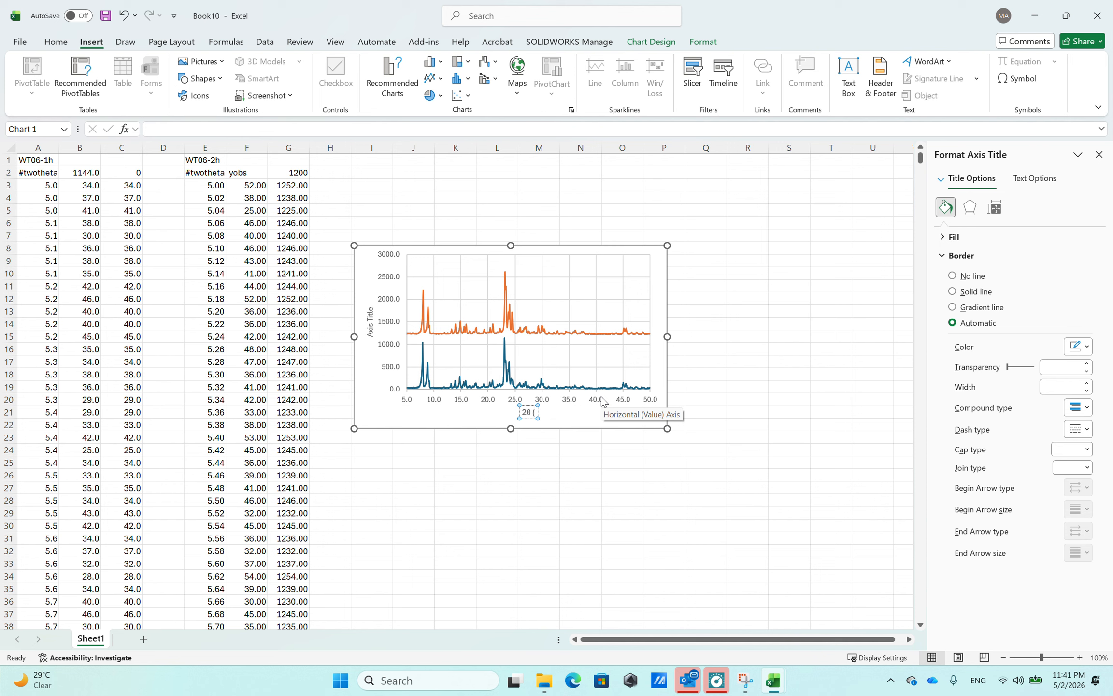
pyautogui.click(1017, 78)
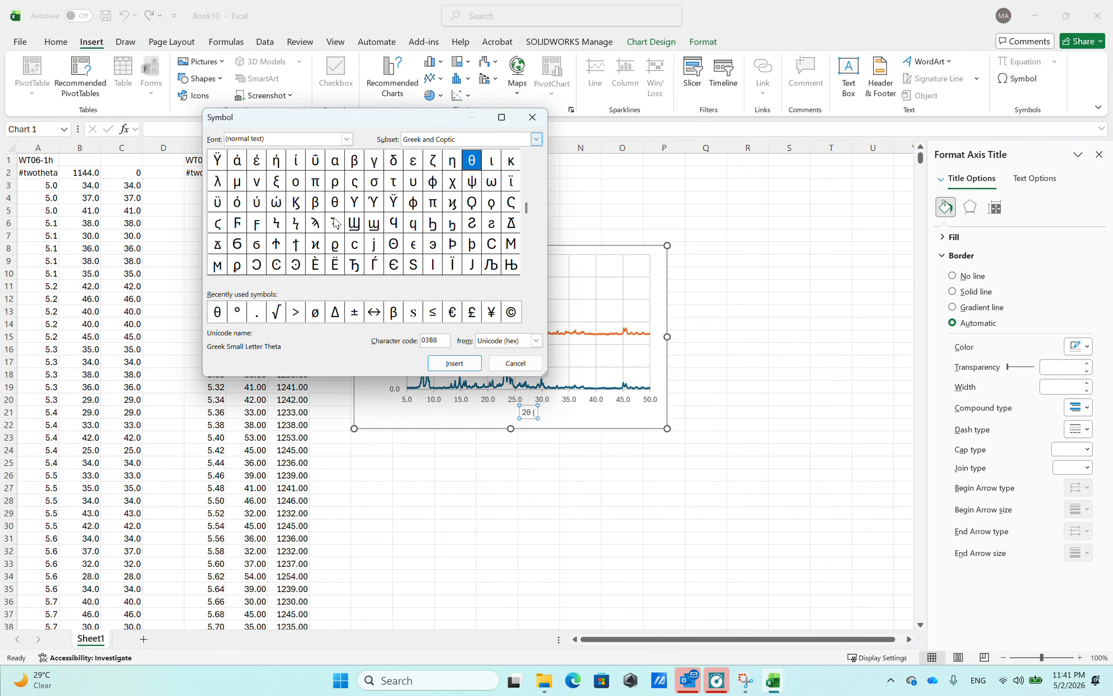
pyautogui.click(237, 314)
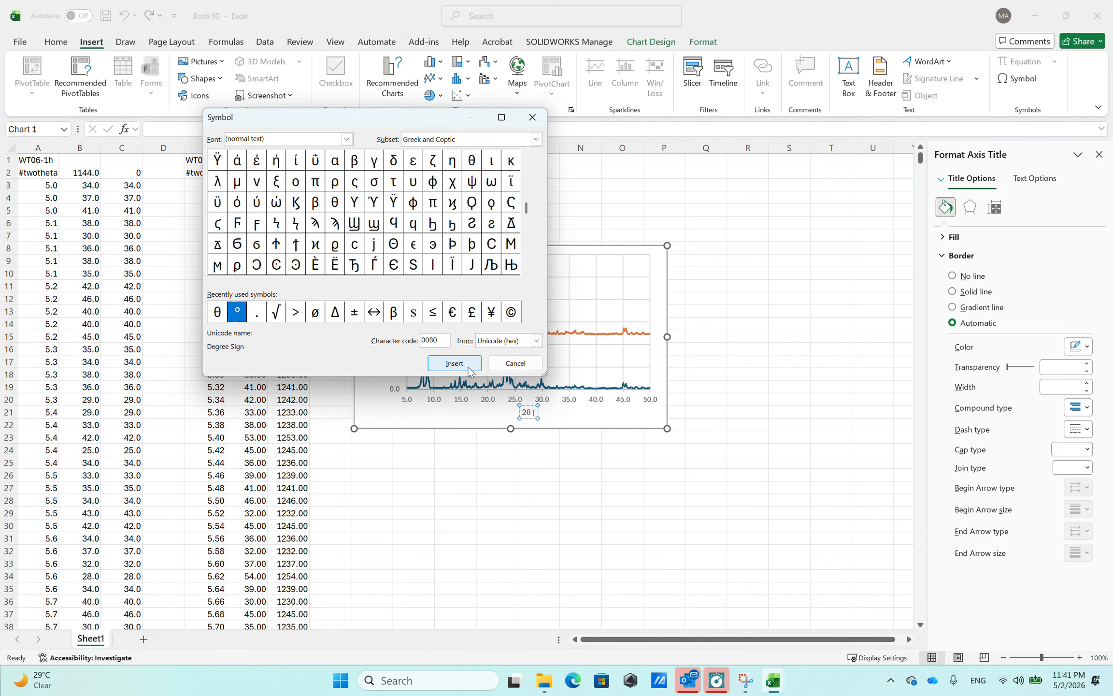
pyautogui.click(455, 363)
pyautogui.click(519, 365)
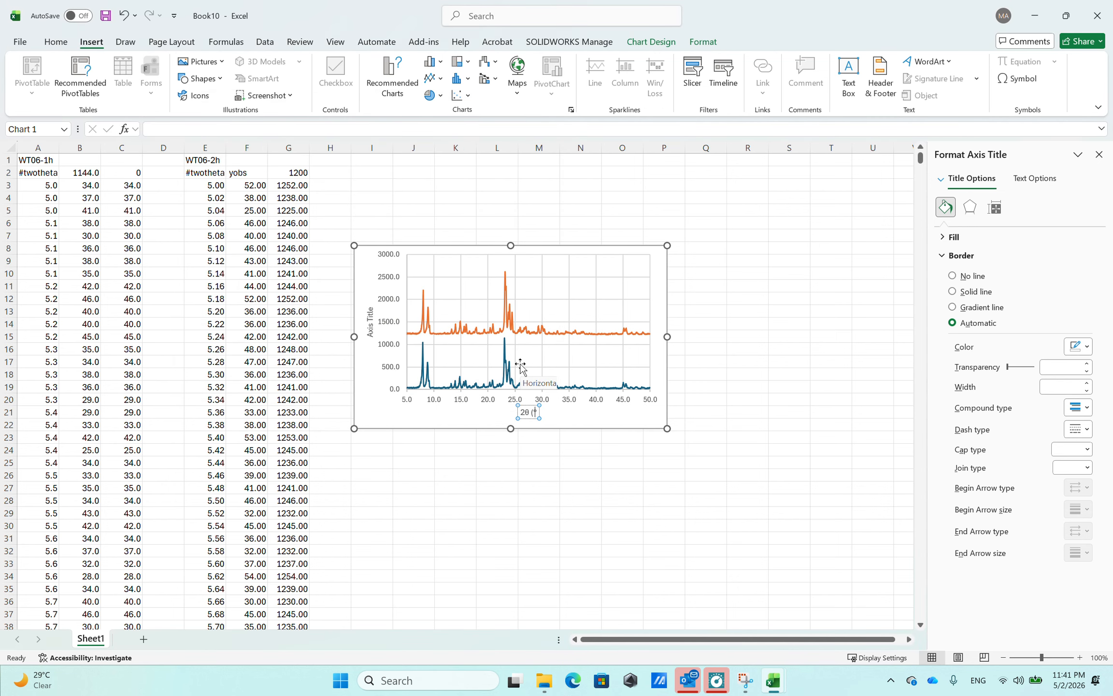
pyautogui.write(')')
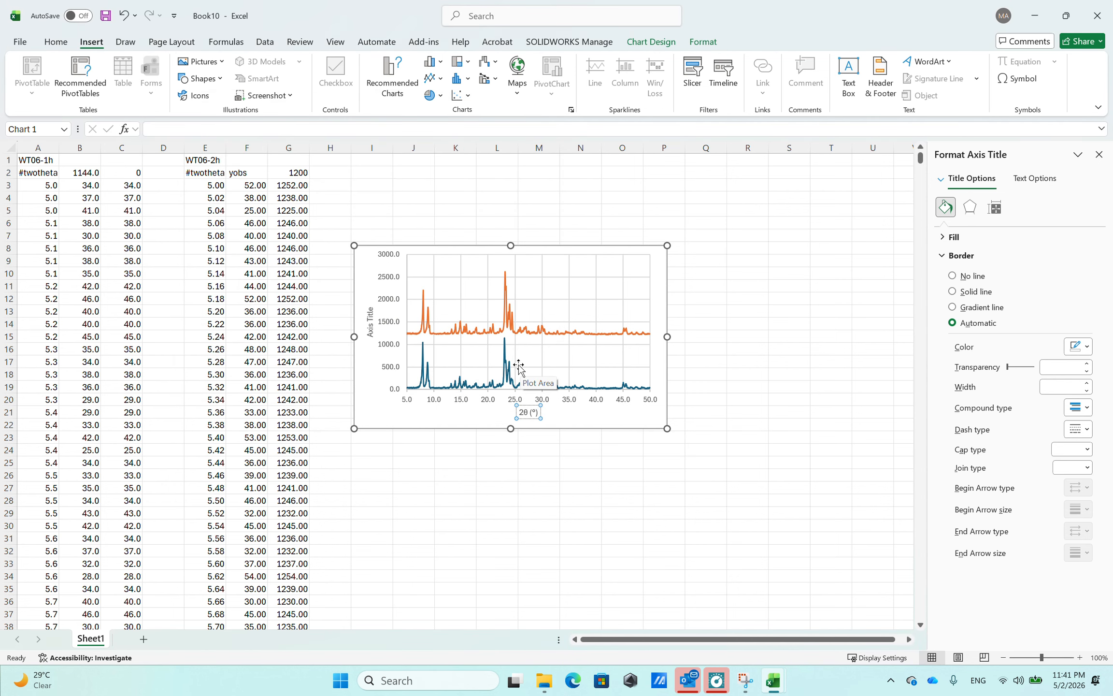
# Change the vertical axis title to Intensity (a.u.) and deselect the chart.
pyautogui.click(372, 319)
pyautogui.hotkey('ctrl', 'a')
pyautogui.write('Inten')
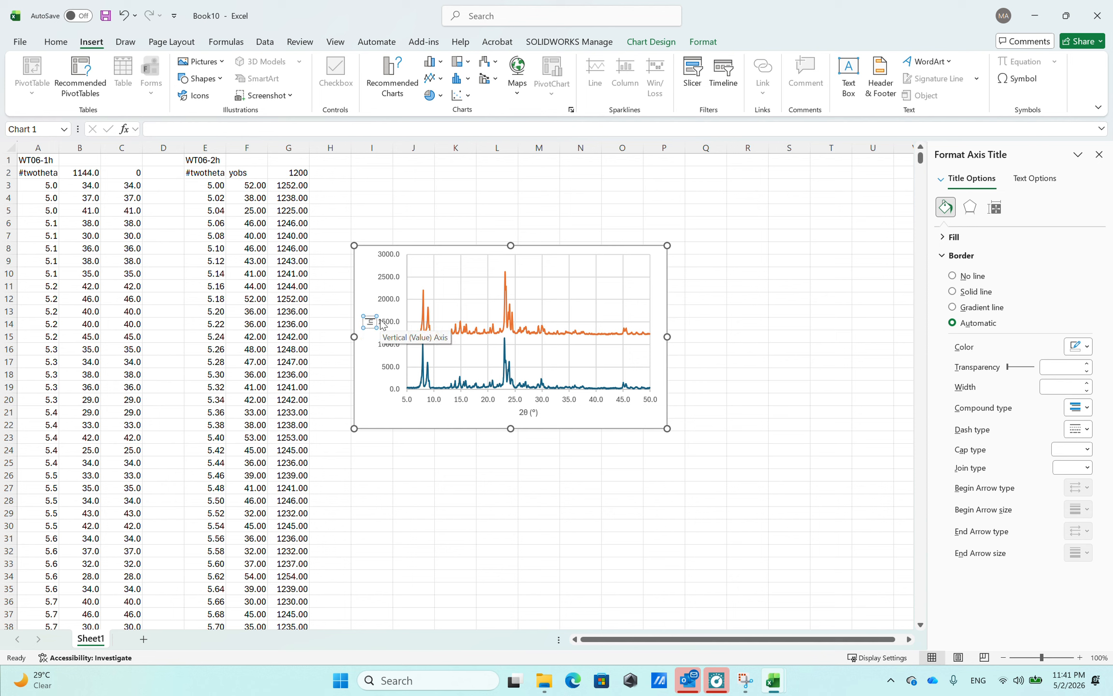
pyautogui.write('sity (a.u.)')
pyautogui.click(491, 208)
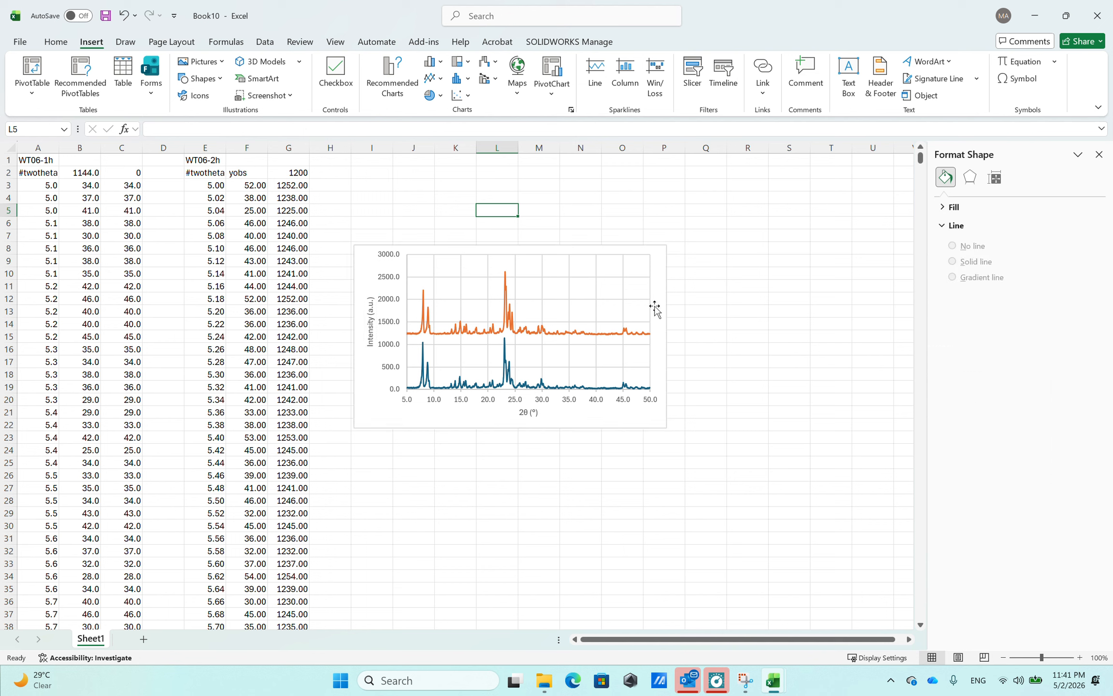
# Add a legend naming the WT06-1h and WT06-2h curves to the right of the chart's plot area.
pyautogui.click(666, 283)
pyautogui.click(706, 412)
pyautogui.click(666, 362)
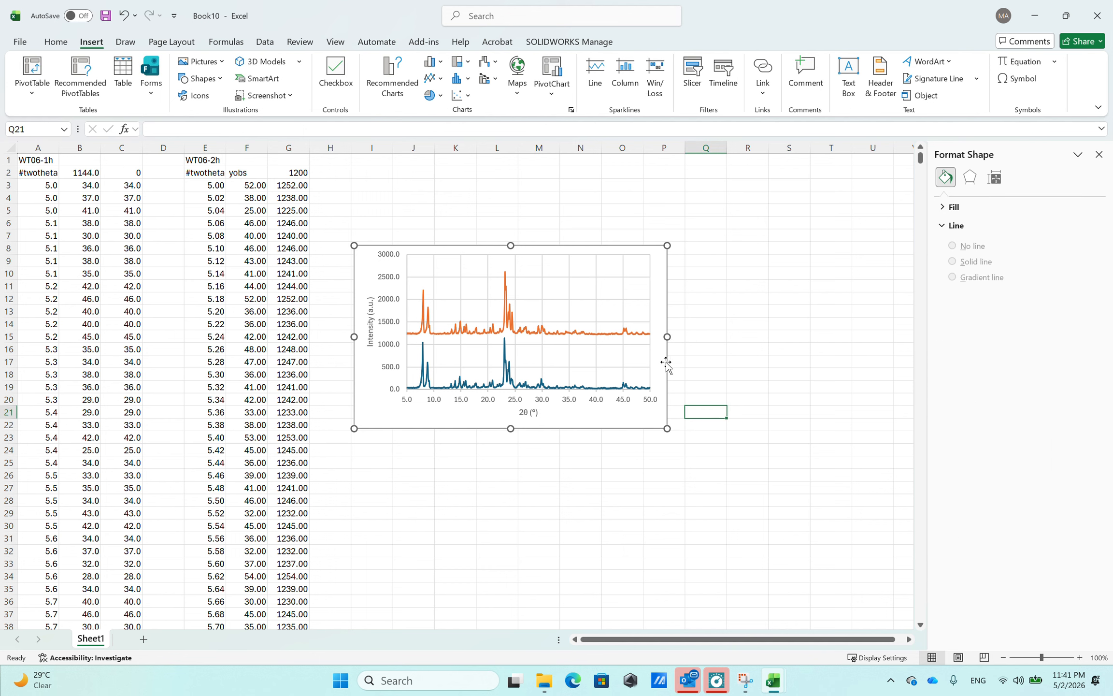
pyautogui.click(663, 281)
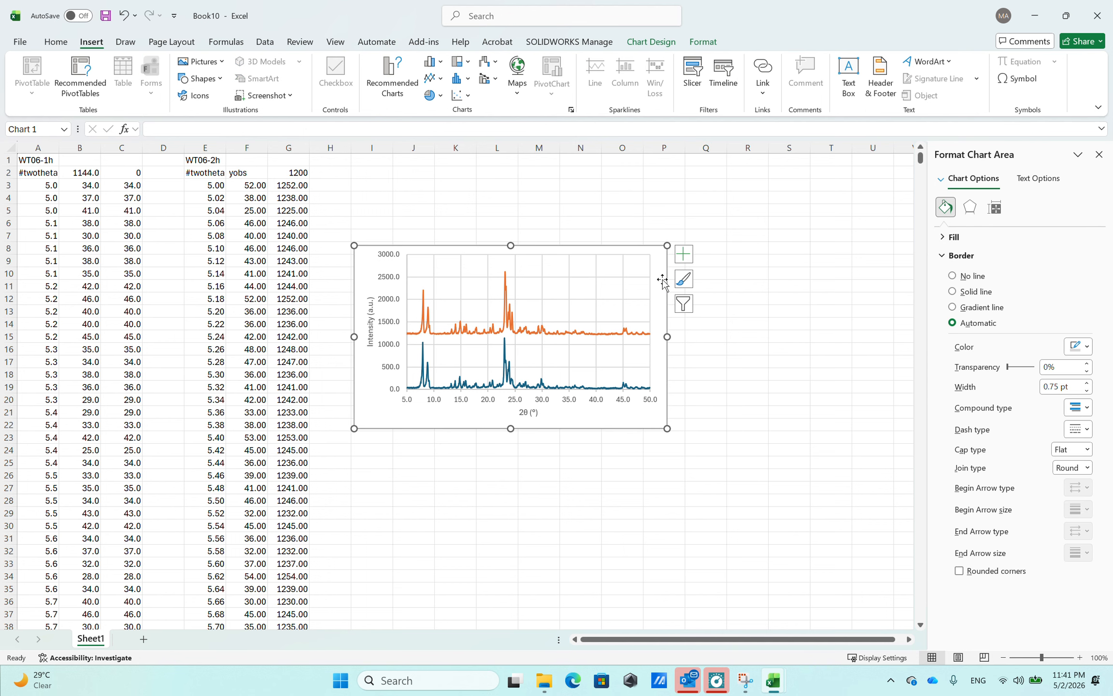
pyautogui.click(684, 253)
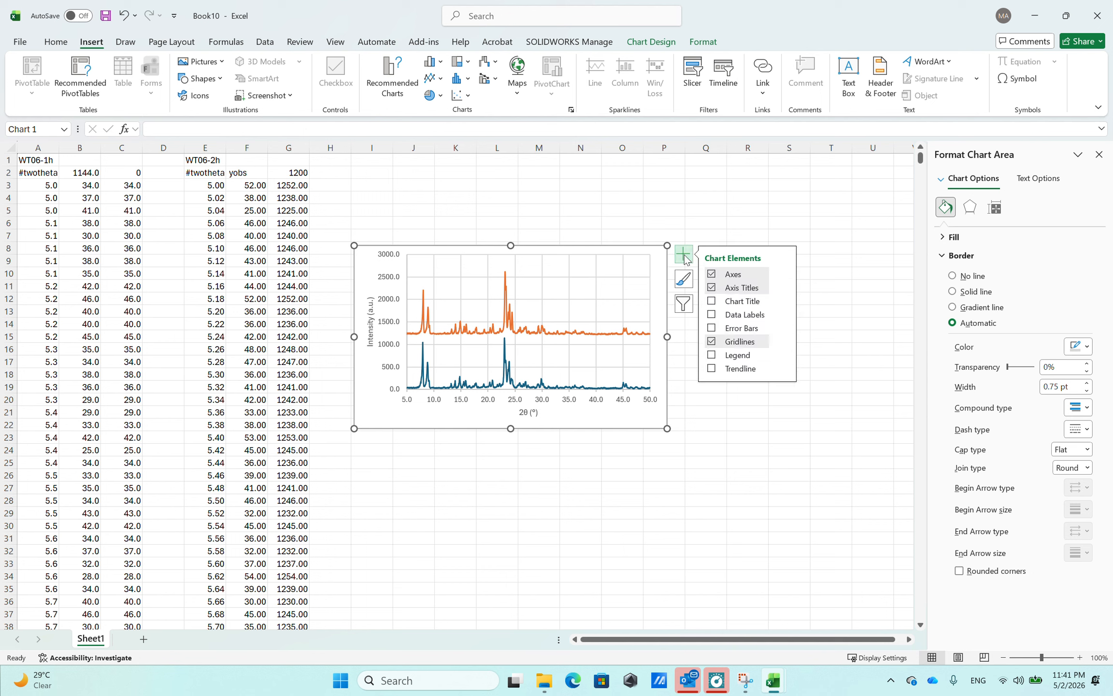
pyautogui.click(712, 356)
pyautogui.click(783, 354)
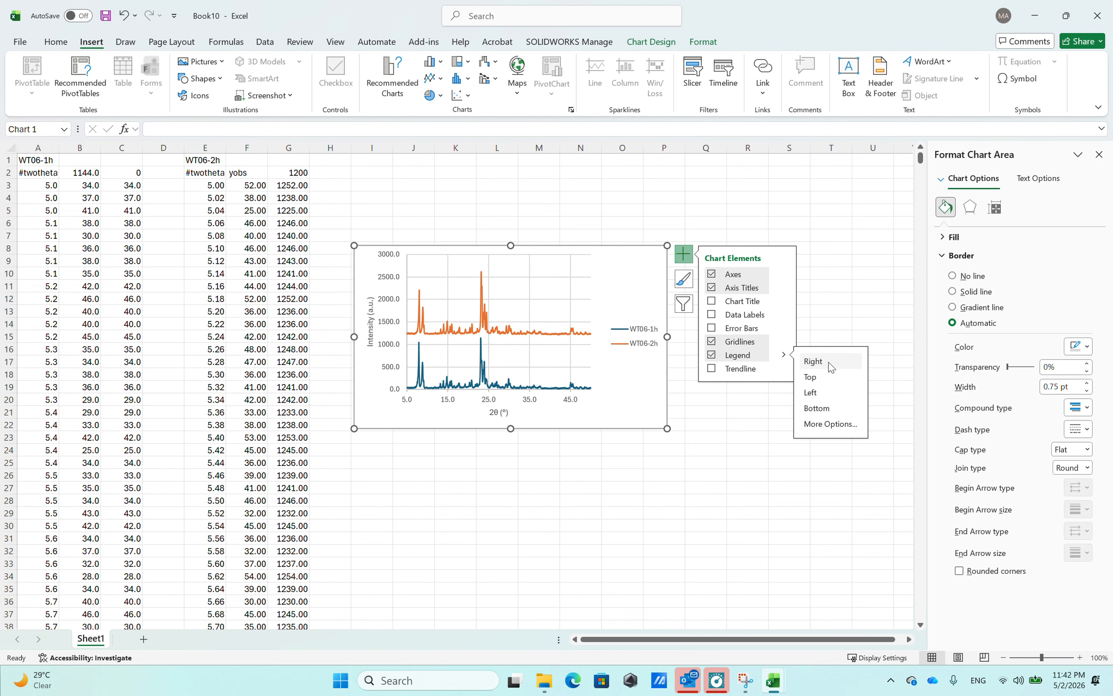
pyautogui.click(832, 316)
pyautogui.click(831, 312)
pyautogui.click(661, 367)
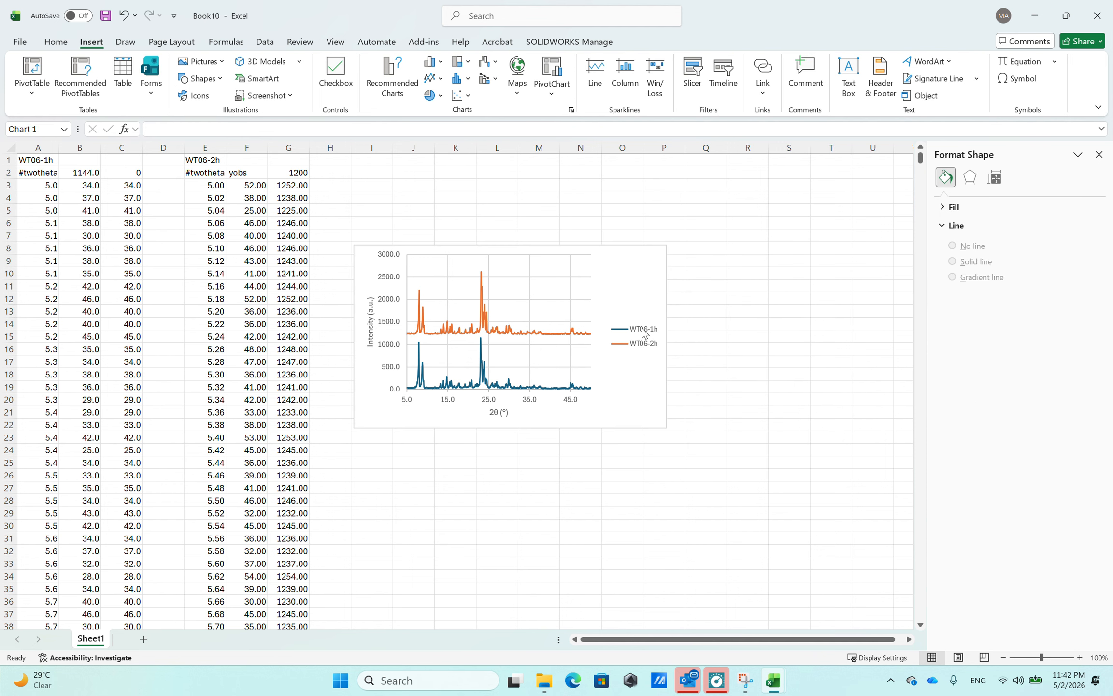
# Widen the chart's plot area slightly toward the legend.
pyautogui.click(634, 333)
pyautogui.click(565, 310)
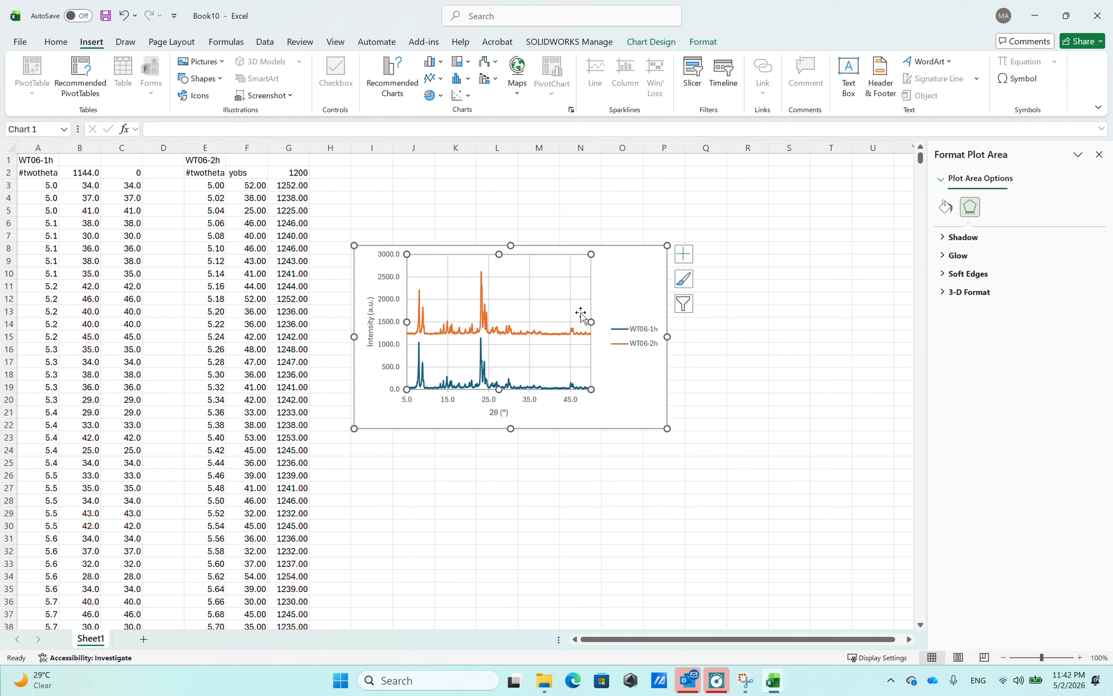
pyautogui.moveTo(592, 321)
pyautogui.mouseDown()
pyautogui.moveTo(609, 320)
pyautogui.moveTo(594, 322)
pyautogui.mouseUp()
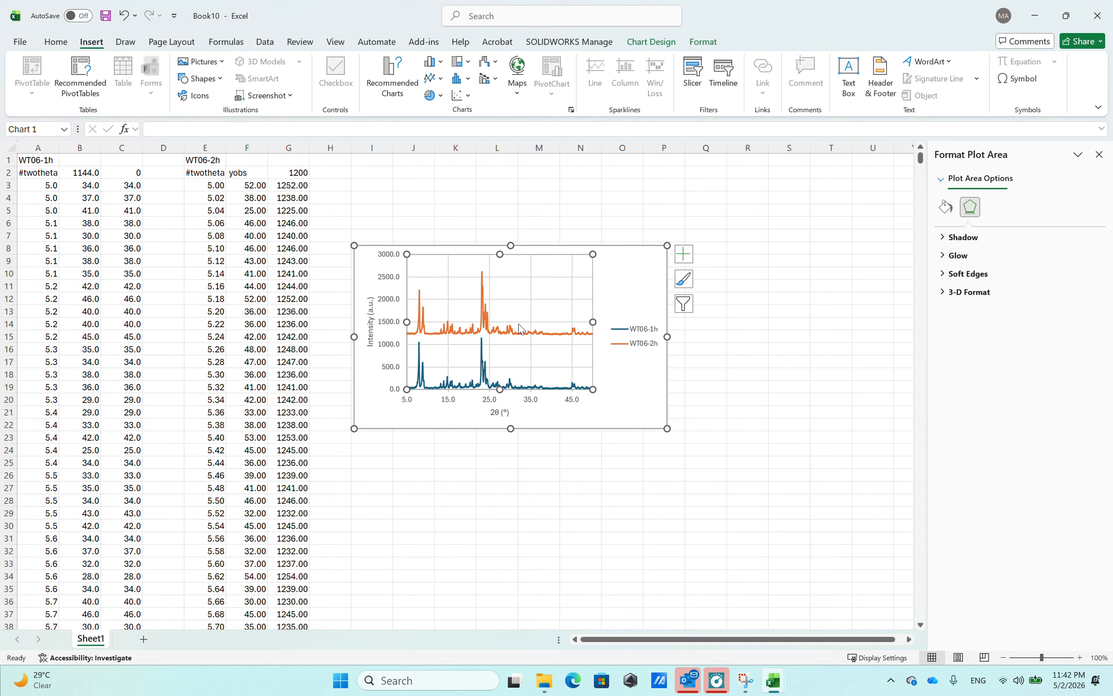
# Move the chart's legend from the right side to the top of the chart.
pyautogui.click(684, 254)
pyautogui.click(783, 355)
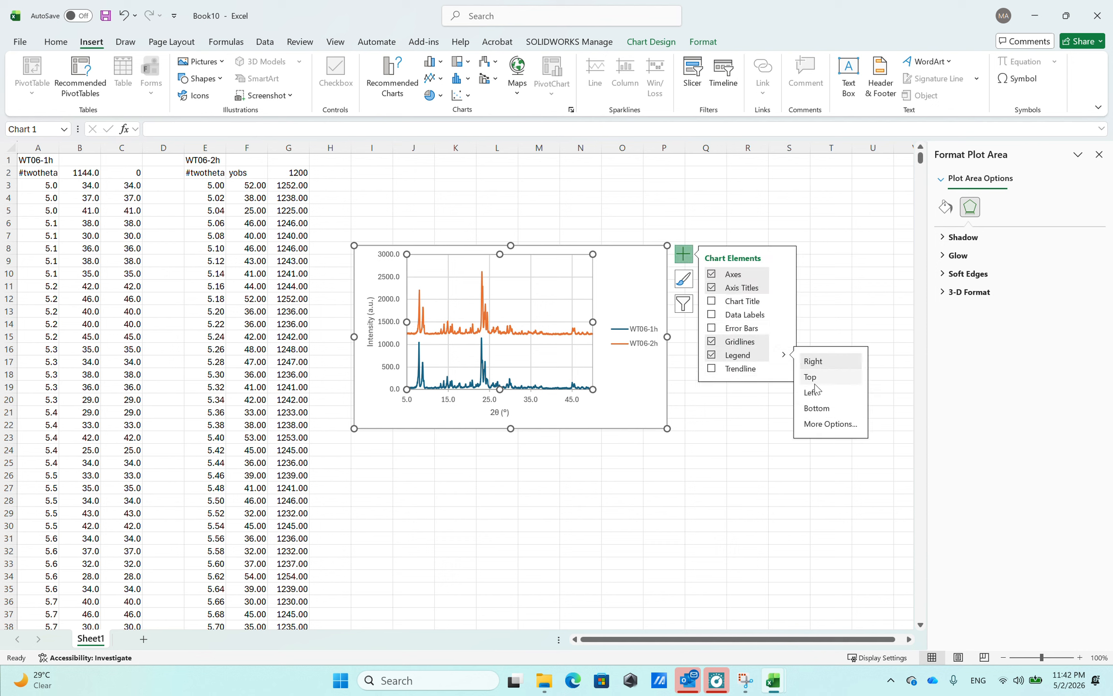
pyautogui.click(819, 381)
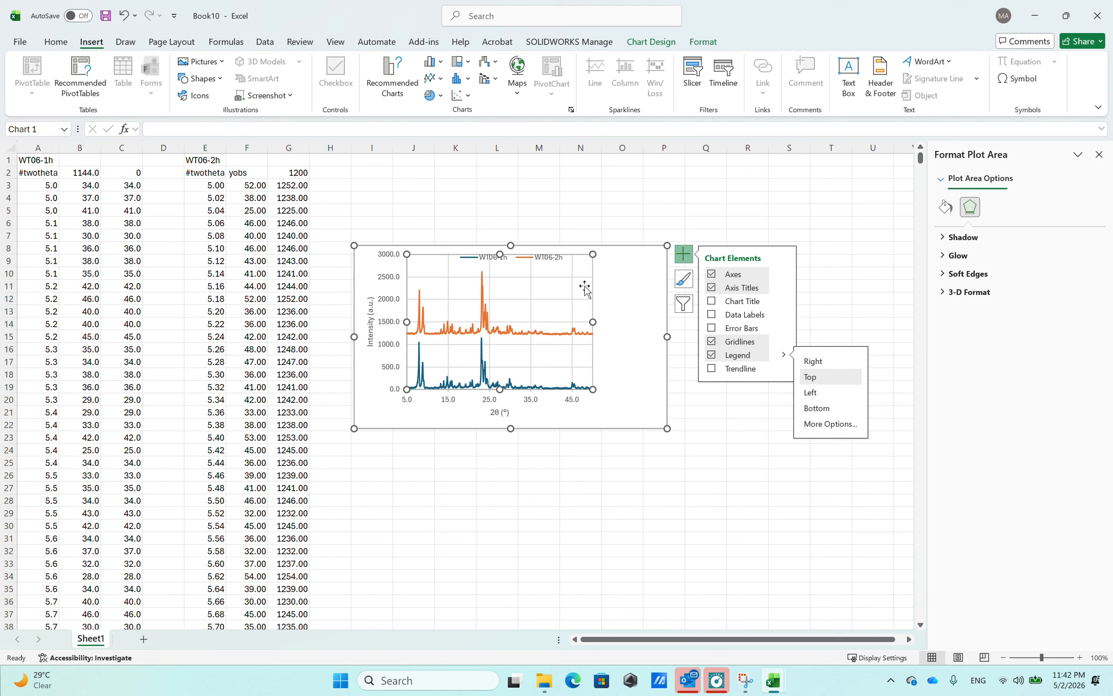
# Widen the plot area to nearly the full chart width, lower its upper edge below the legend, and extend its lower edge slightly.
pyautogui.moveTo(594, 324); pyautogui.dragTo(651, 329)
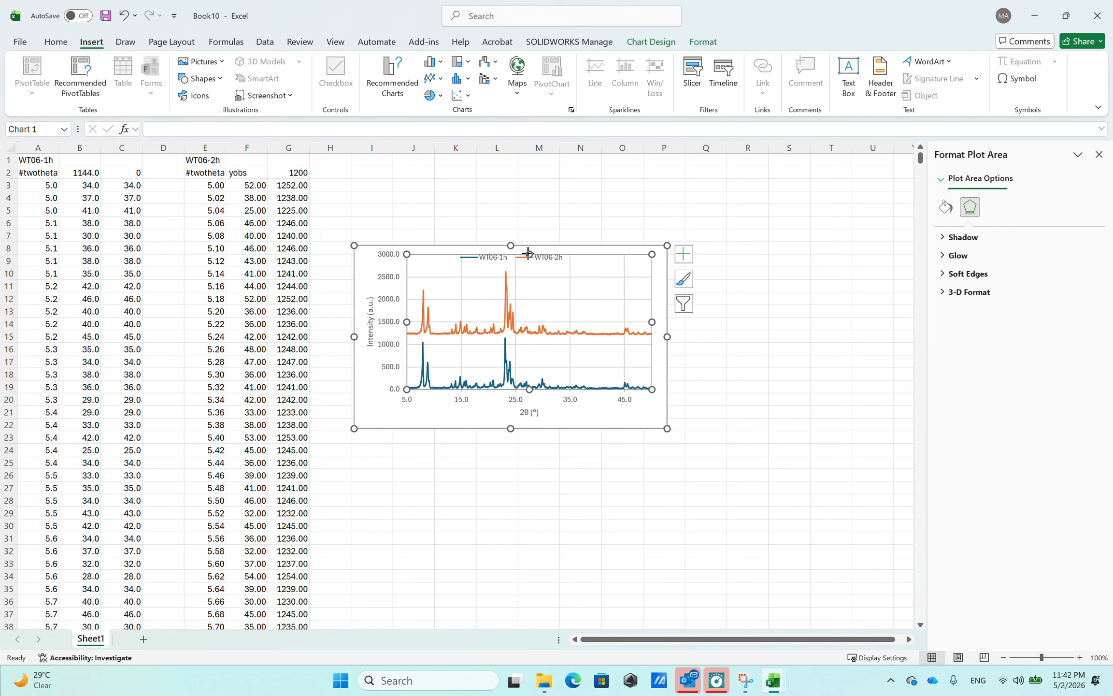
pyautogui.moveTo(526, 252); pyautogui.dragTo(528, 266)
pyautogui.click(770, 367)
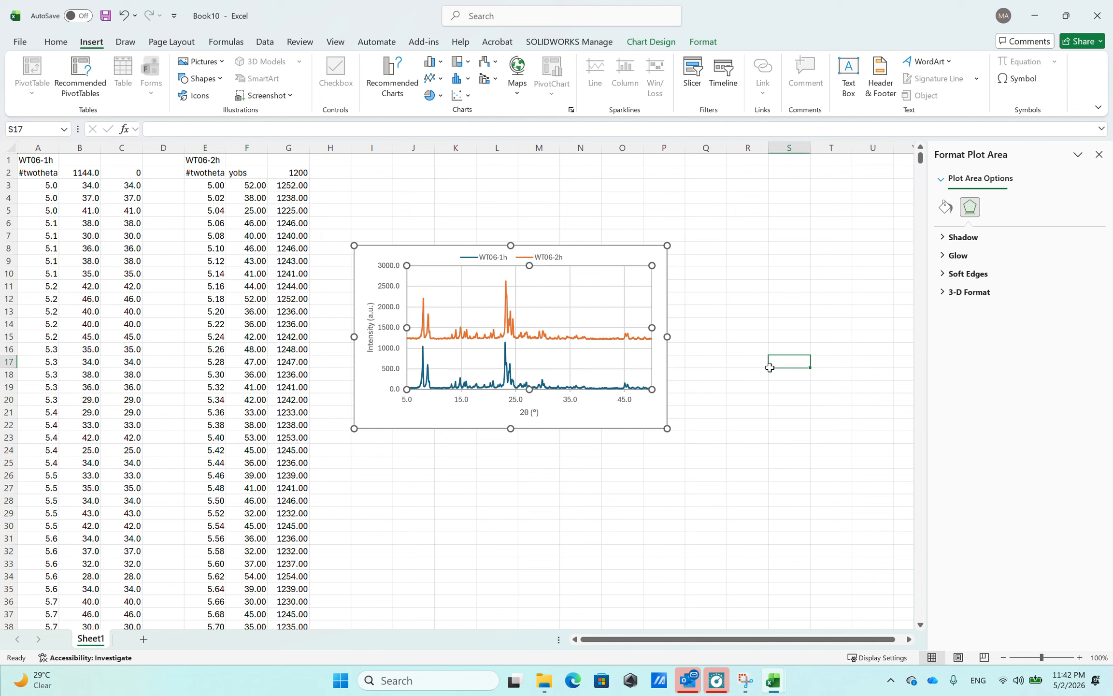
pyautogui.click(570, 366)
pyautogui.click(527, 388)
pyautogui.moveTo(528, 389); pyautogui.dragTo(529, 393)
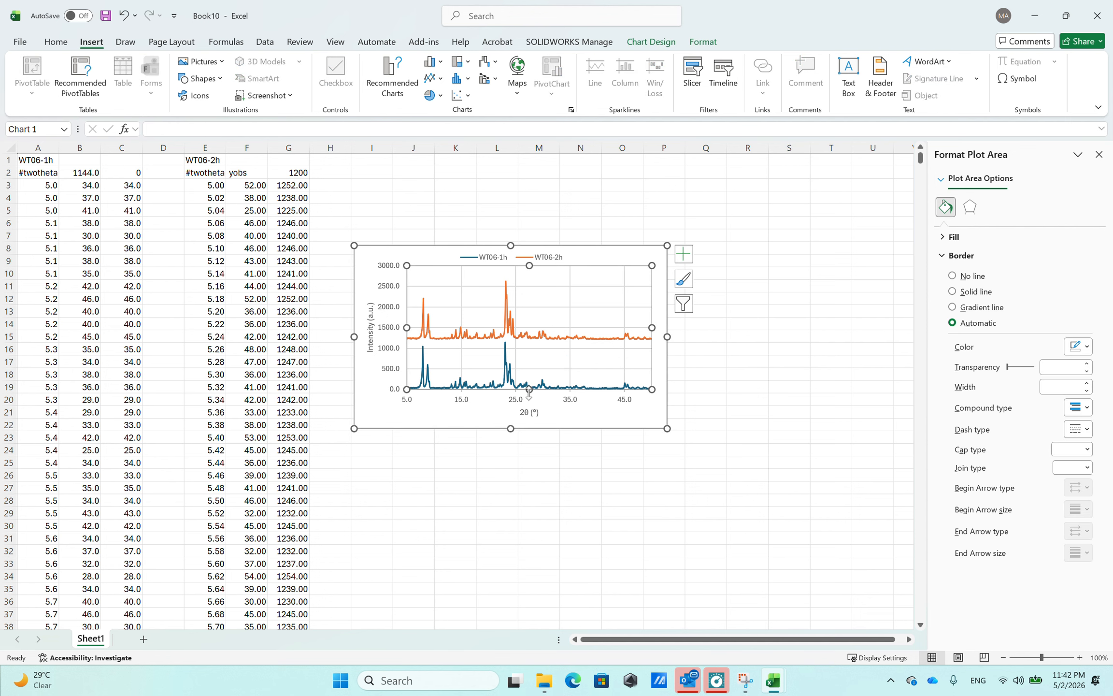
# Set the font colour of all the chart's text to Automatic (black).
pyautogui.click(589, 430)
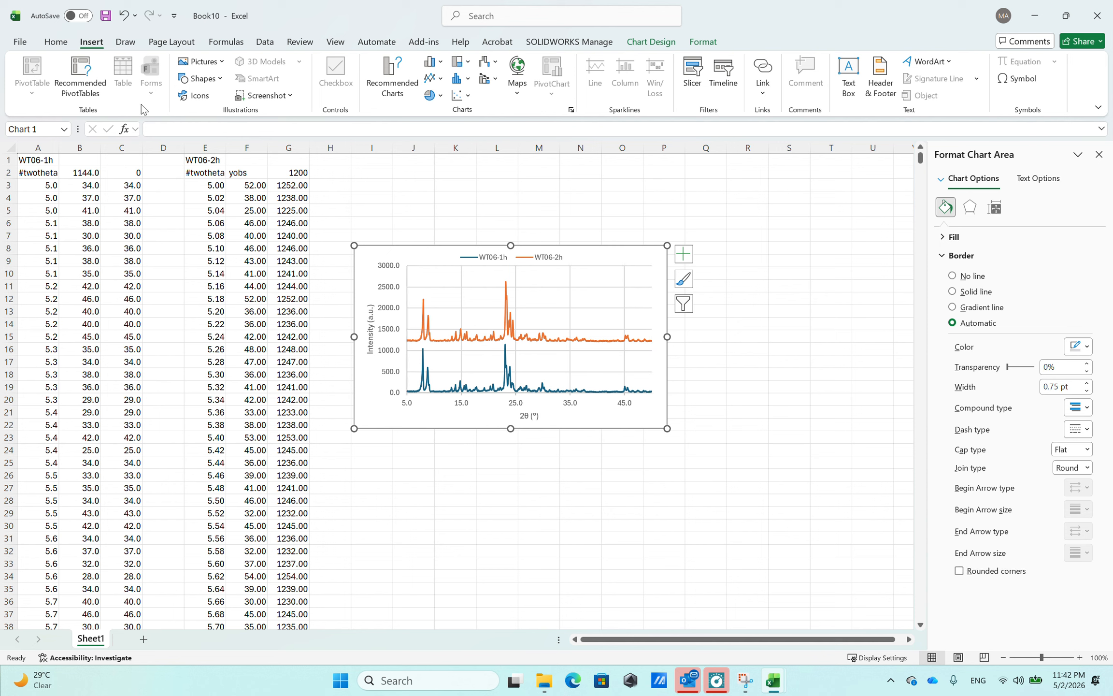
pyautogui.click(55, 43)
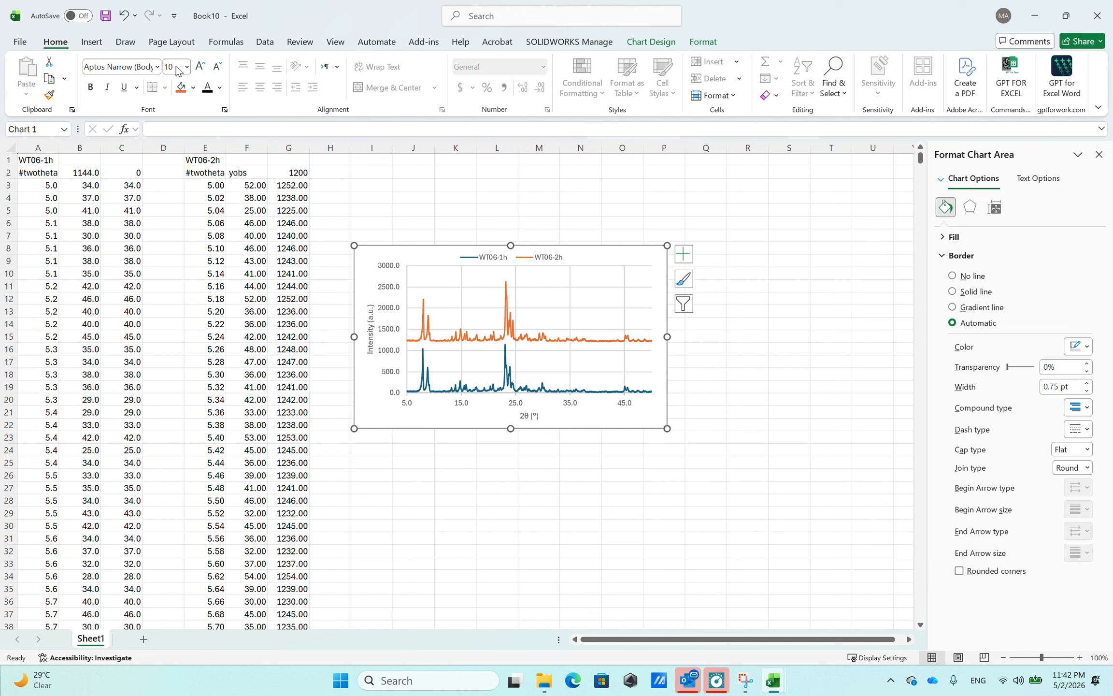
pyautogui.click(208, 91)
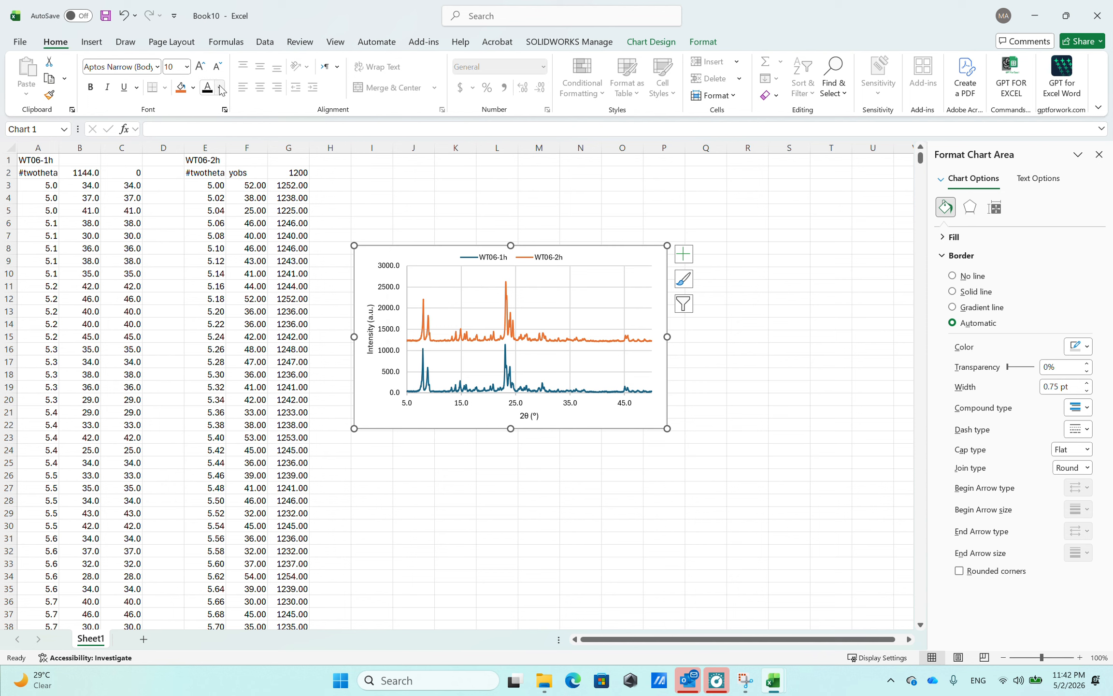
pyautogui.click(220, 88)
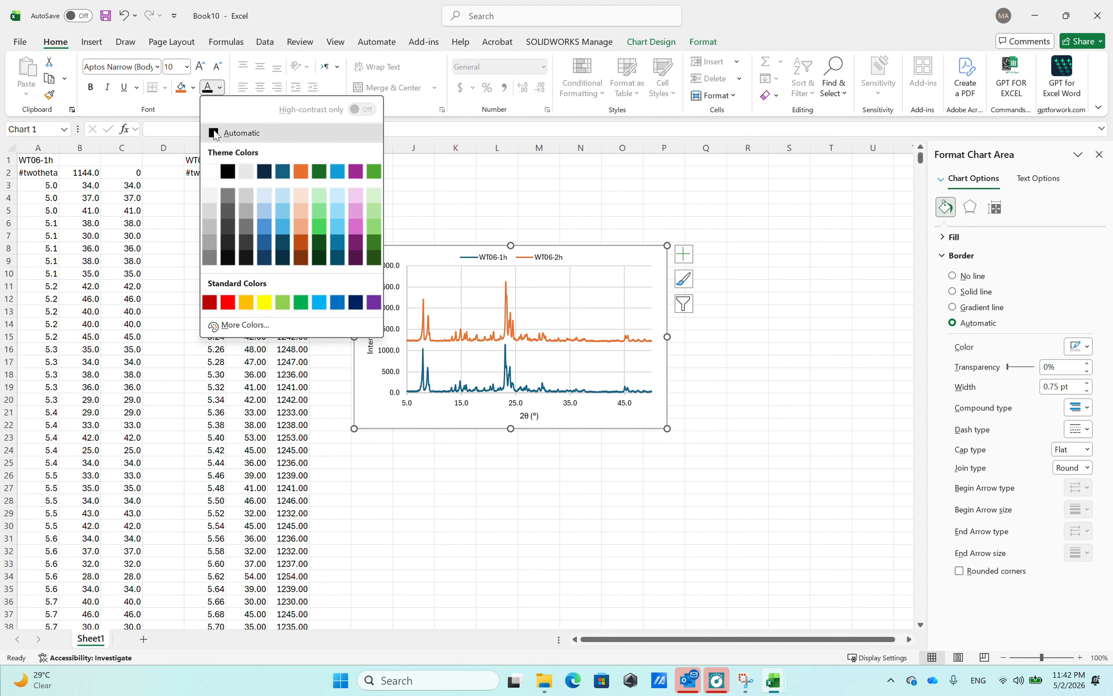
pyautogui.click(214, 130)
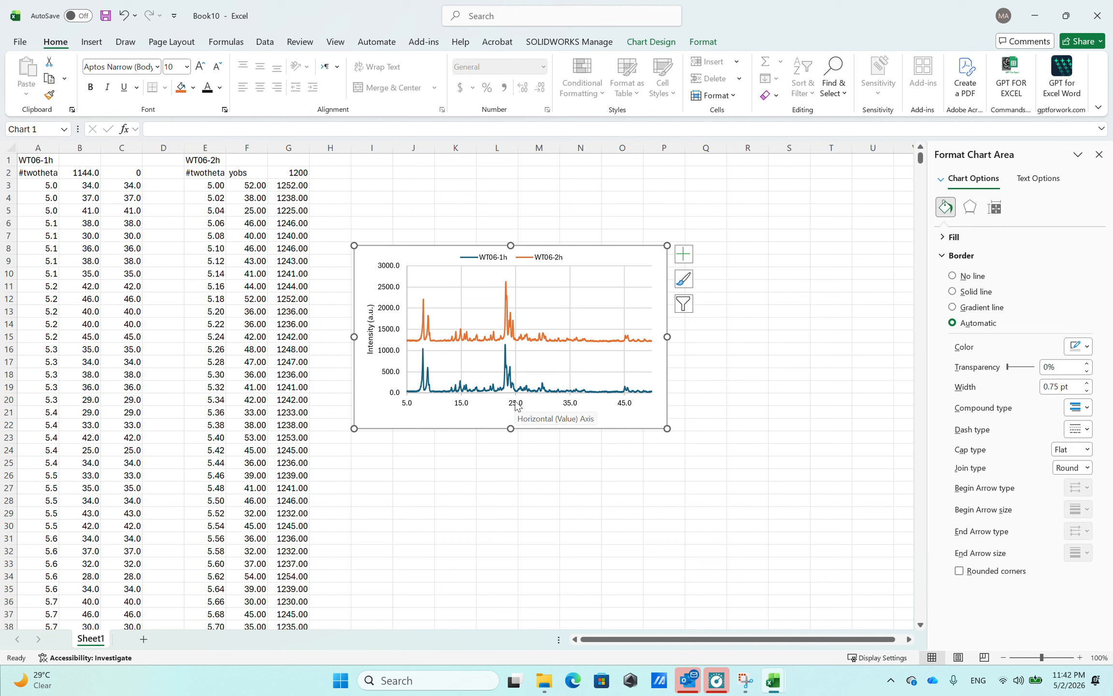
# Apply a purple outline to the chart's horizontal axis line and check how it looks.
pyautogui.click(517, 404)
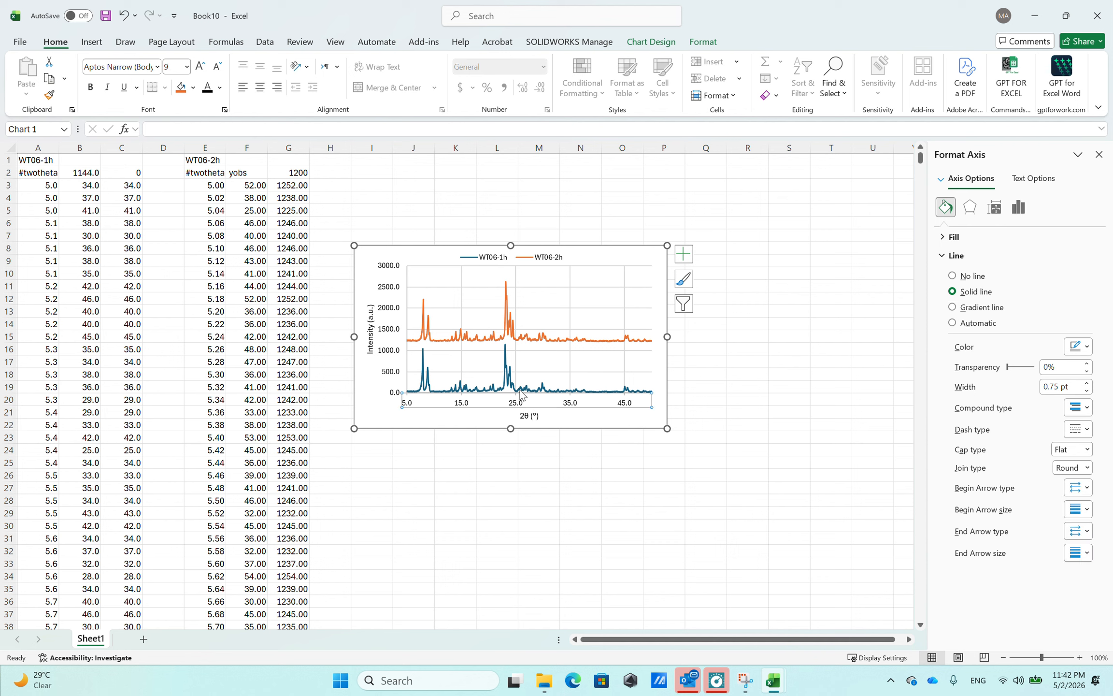
pyautogui.click(672, 44)
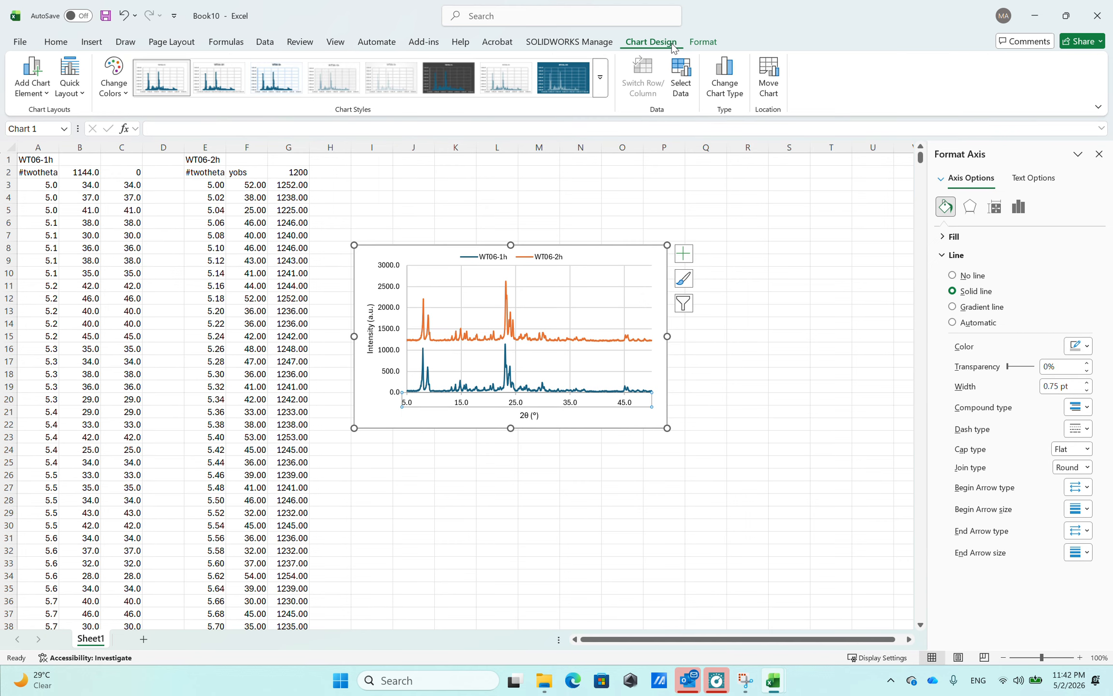
pyautogui.click(701, 44)
pyautogui.click(543, 80)
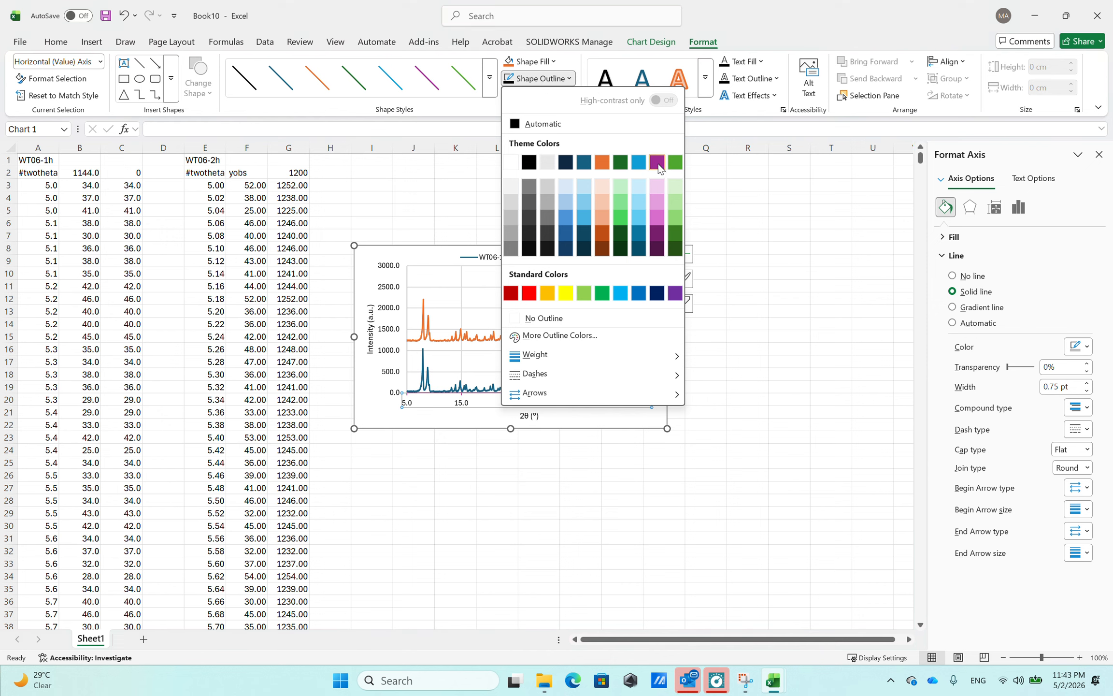
pyautogui.click(603, 164)
pyautogui.click(591, 371)
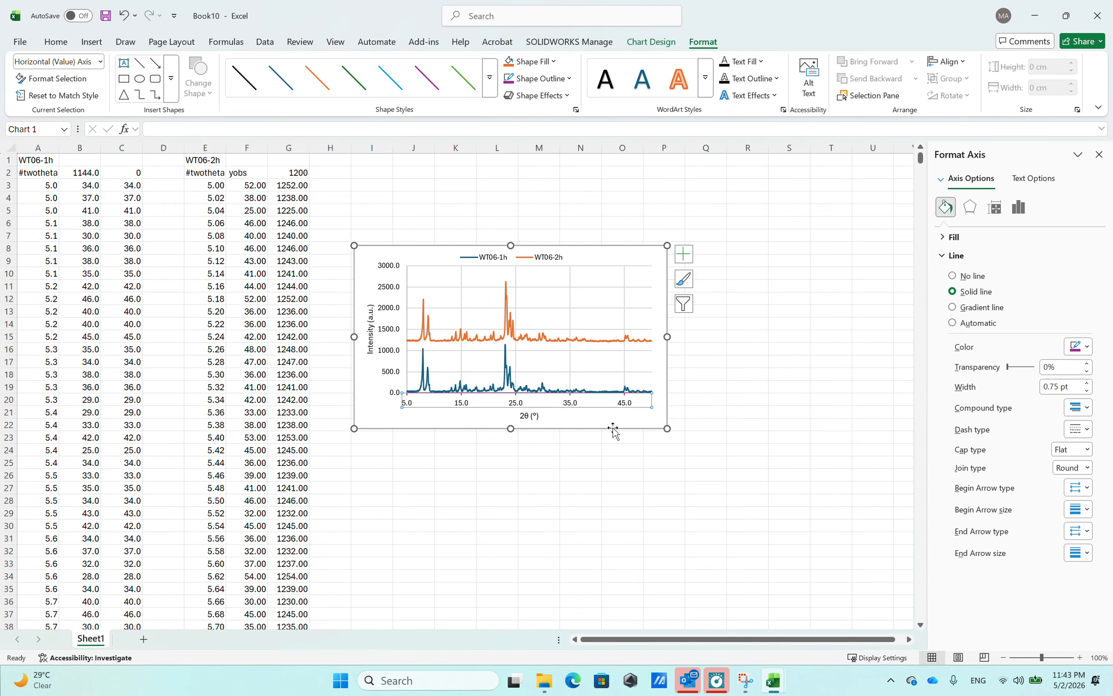
pyautogui.scroll(3, 497, 413)
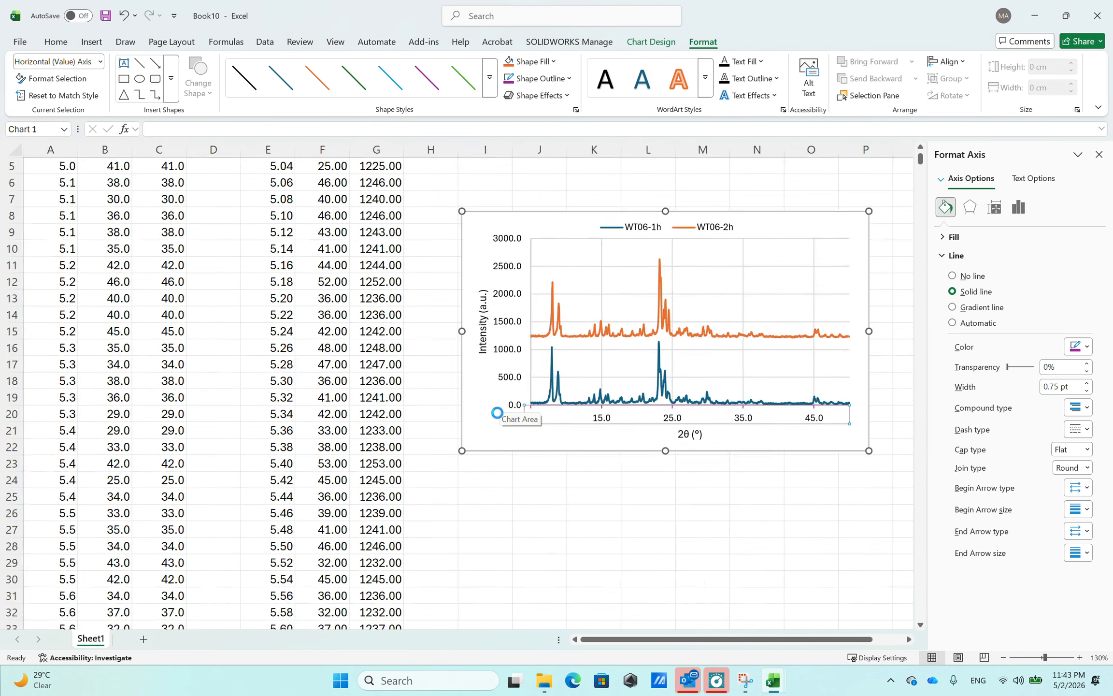
pyautogui.scroll(-3, 727, 408)
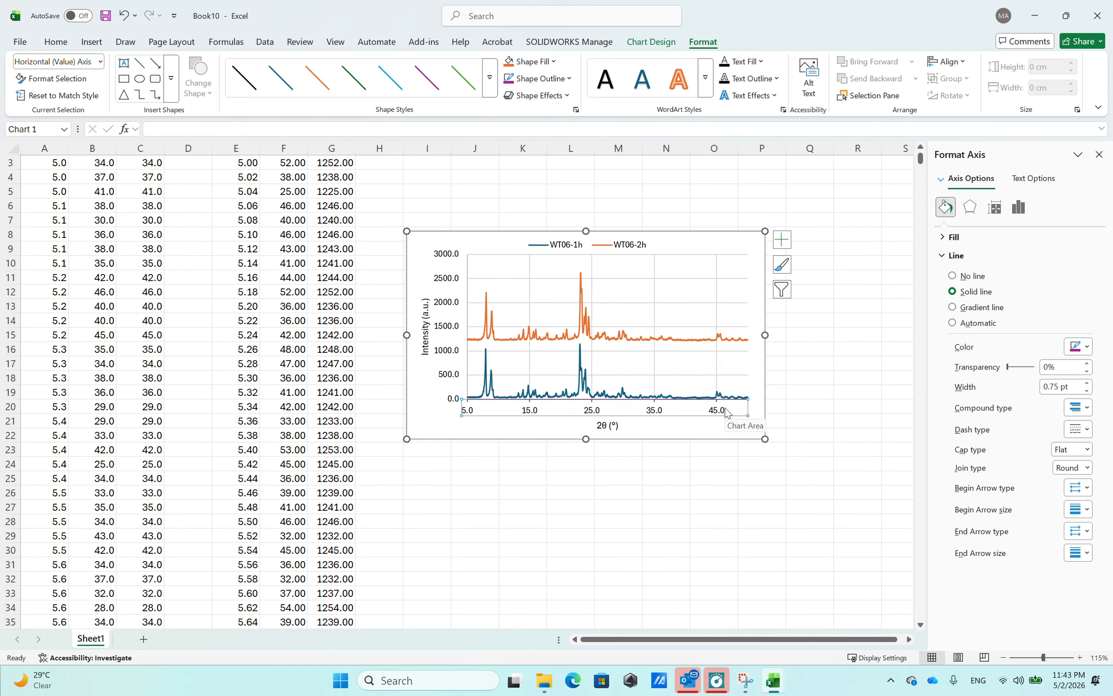
# Set the outline colour of both the horizontal and the vertical axis lines to black.
pyautogui.click(570, 80)
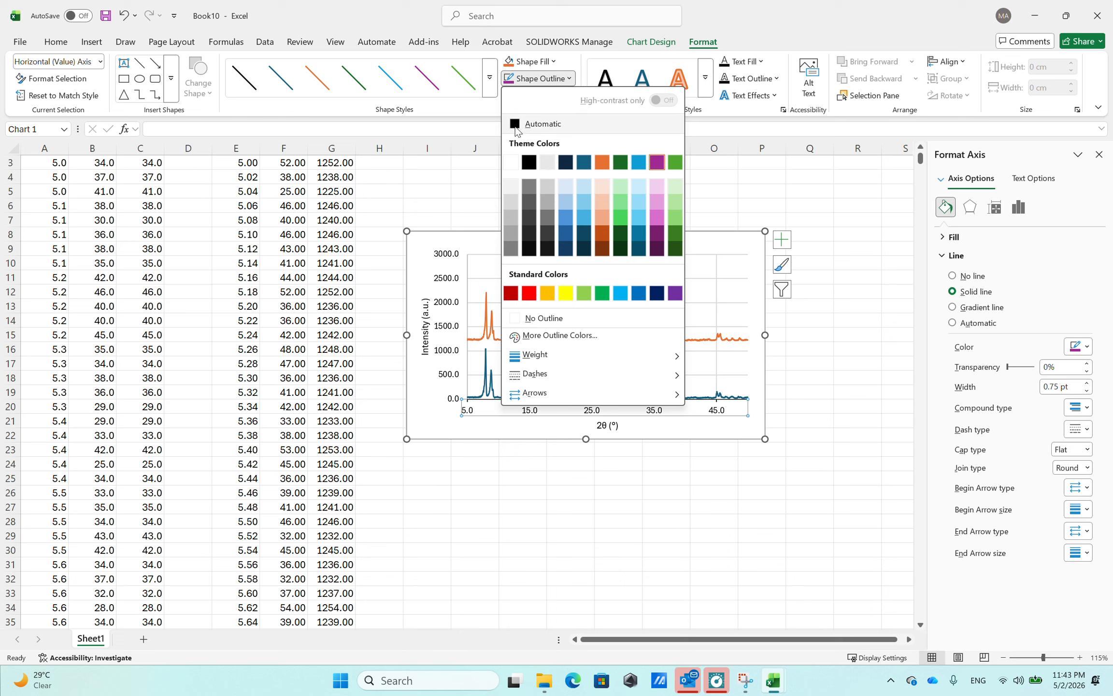
pyautogui.click(529, 162)
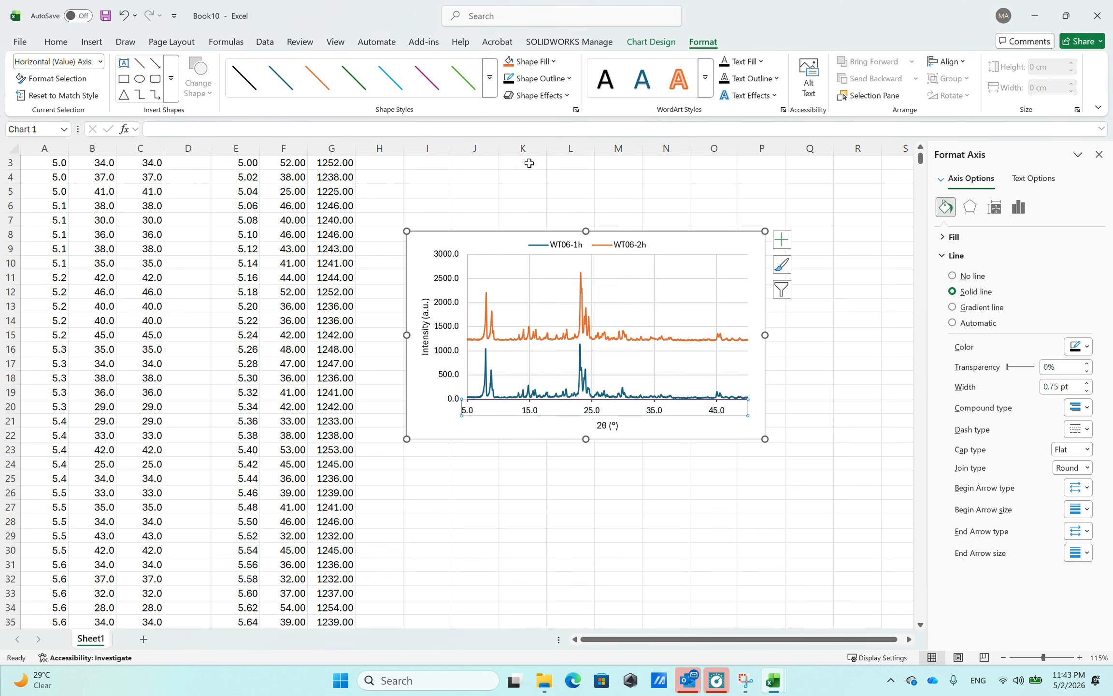
pyautogui.click(442, 306)
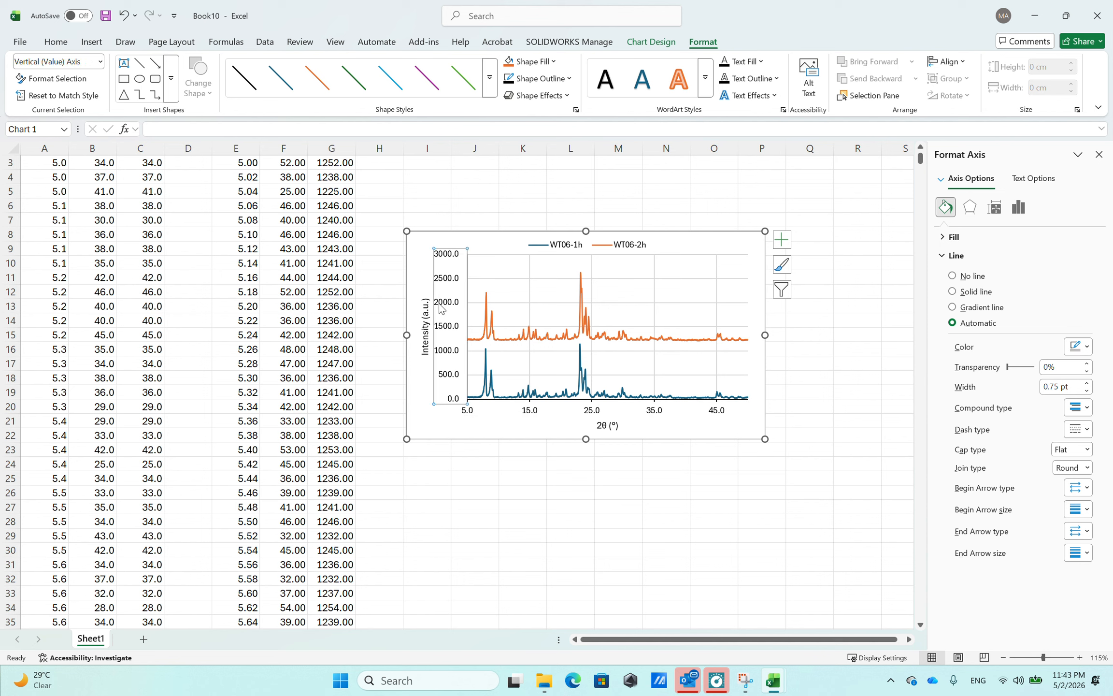
pyautogui.click(532, 78)
pyautogui.click(508, 207)
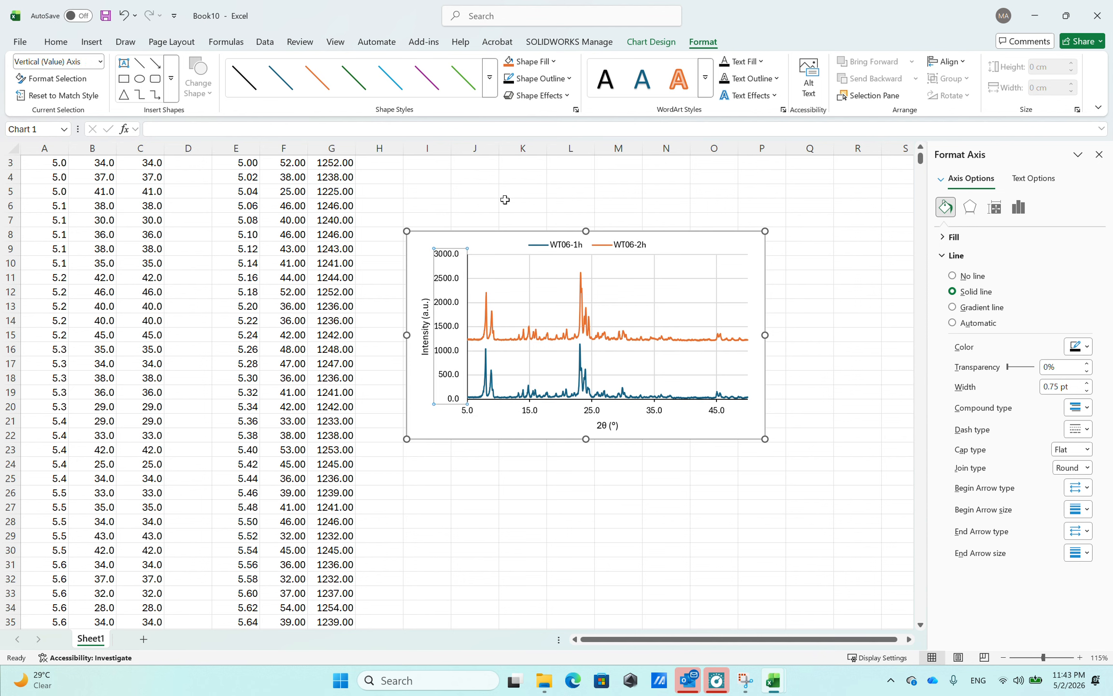
pyautogui.click(440, 291)
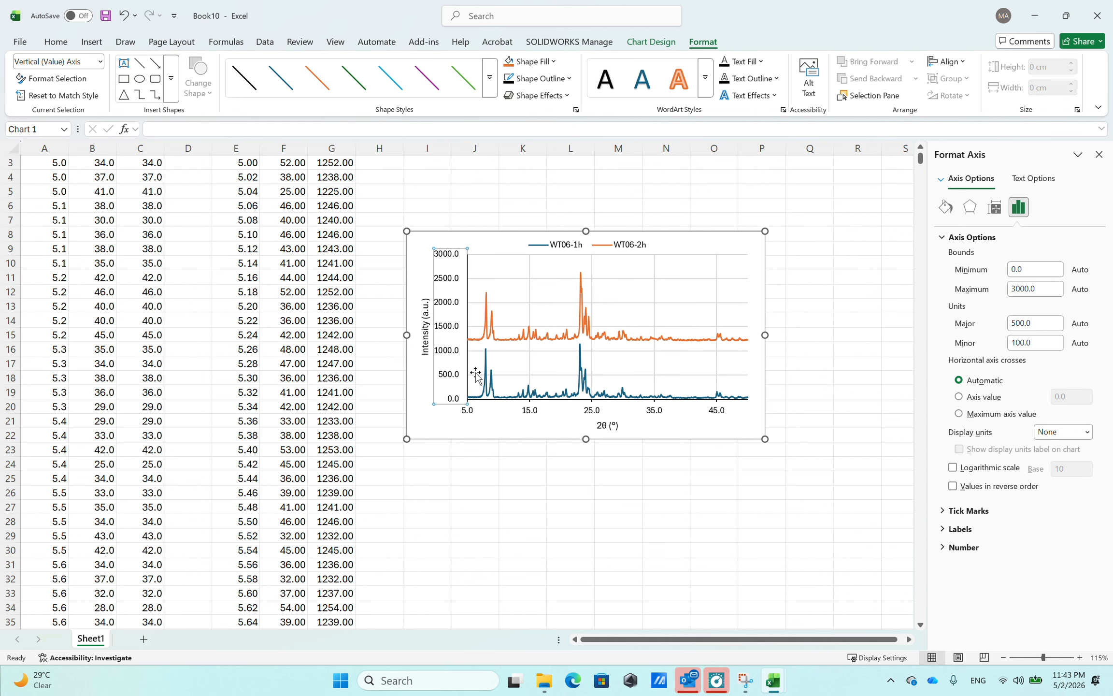
# Deselect the chart and close the WT06-2h C-I-C.csv workbook.
pyautogui.scroll(1, 468, 245)
pyautogui.click(421, 196)
pyautogui.hotkey('alt', 'Tab')
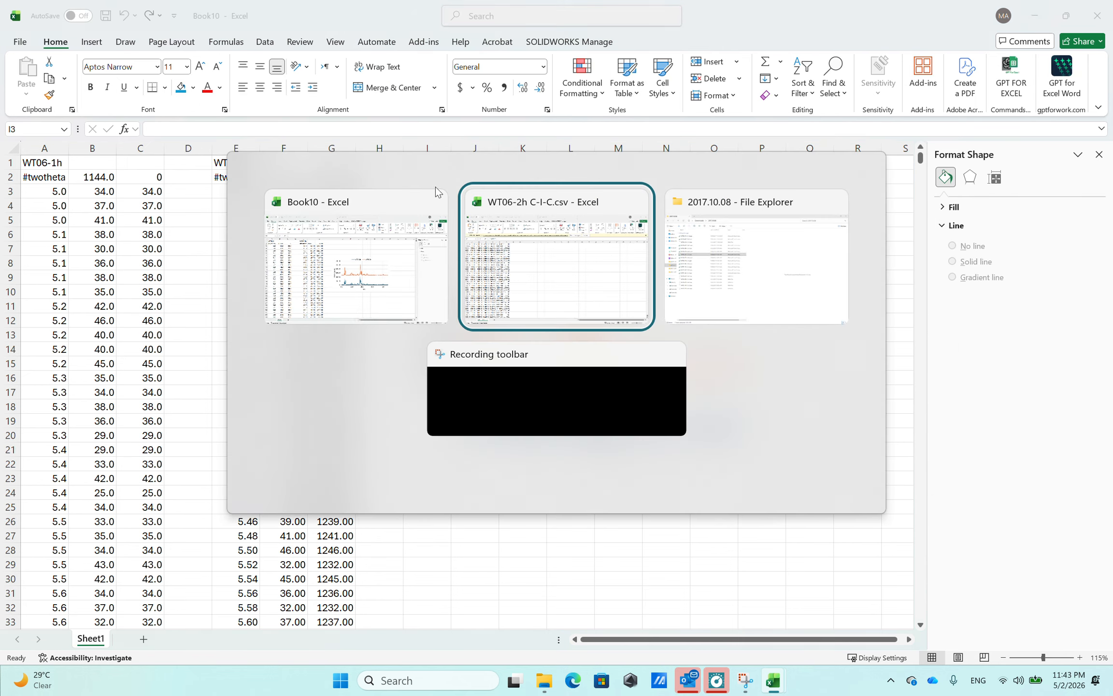
pyautogui.click(1097, 16)
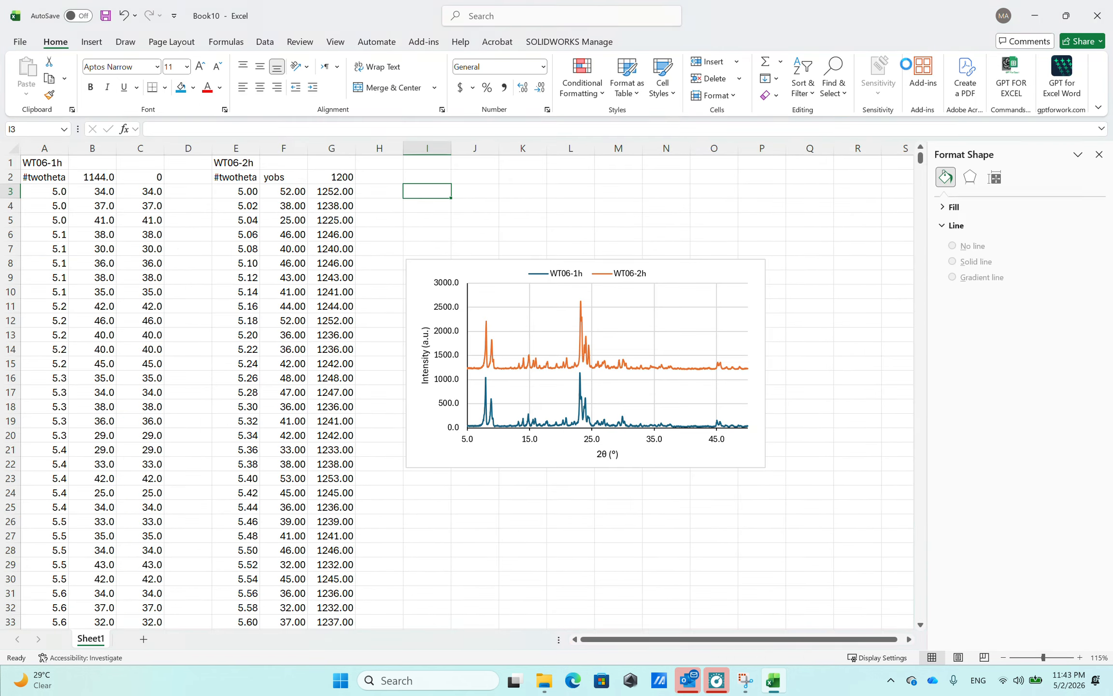
pyautogui.hotkey('alt', 'Tab')
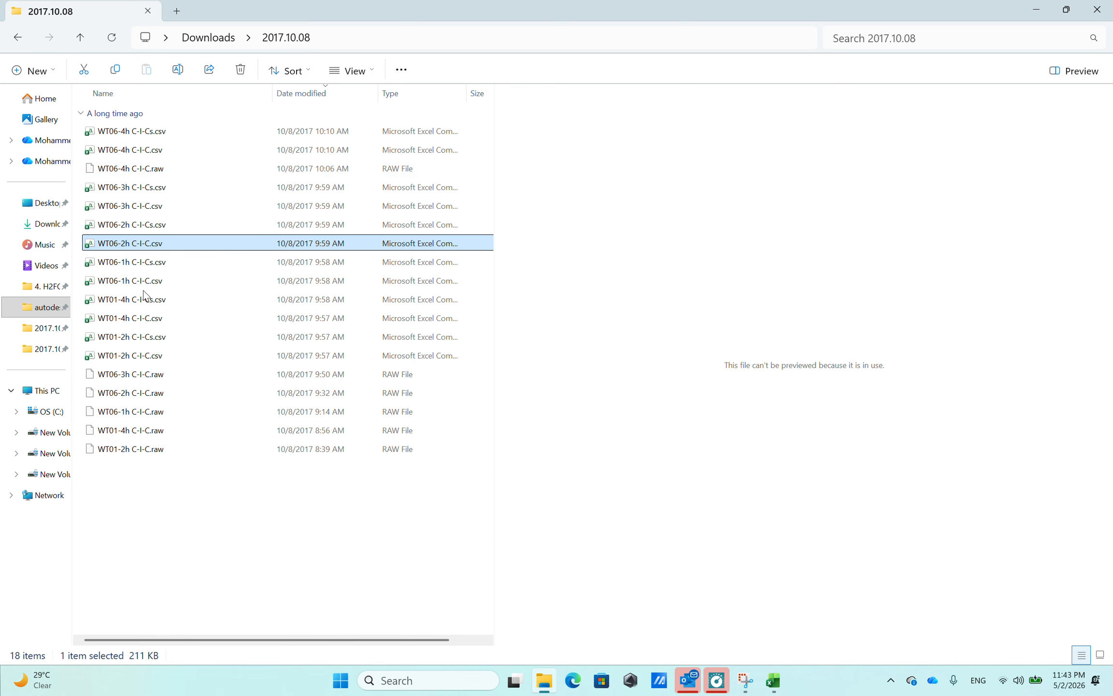
pyautogui.click(151, 193)
pyautogui.hotkey('alt', 'Tab')
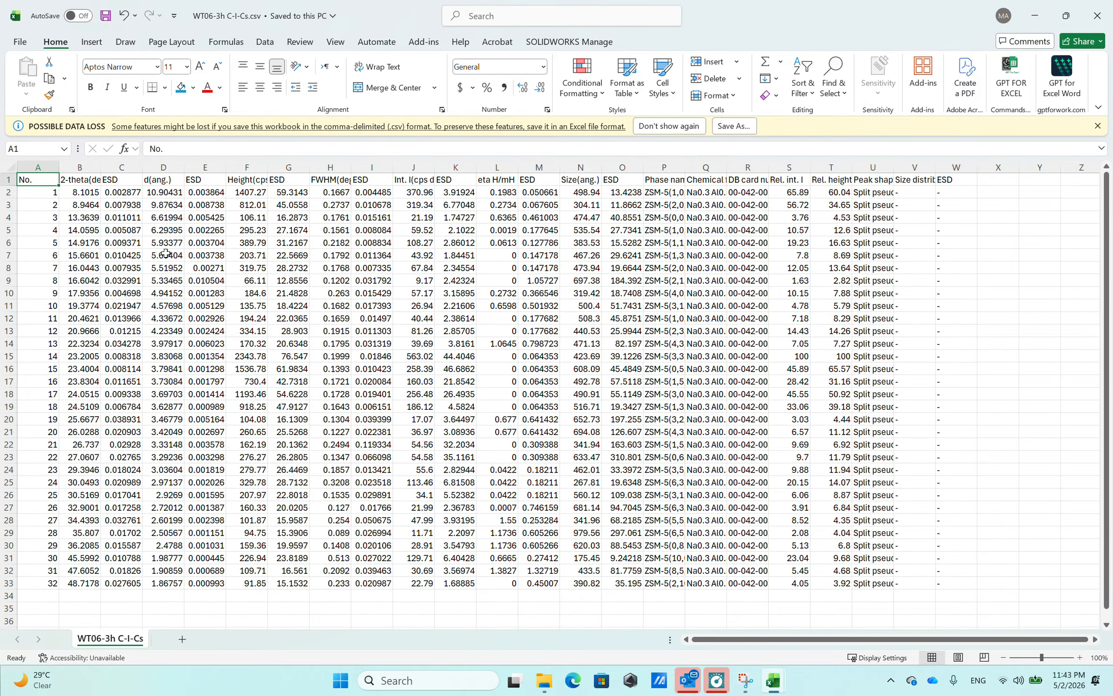
pyautogui.click(1099, 13)
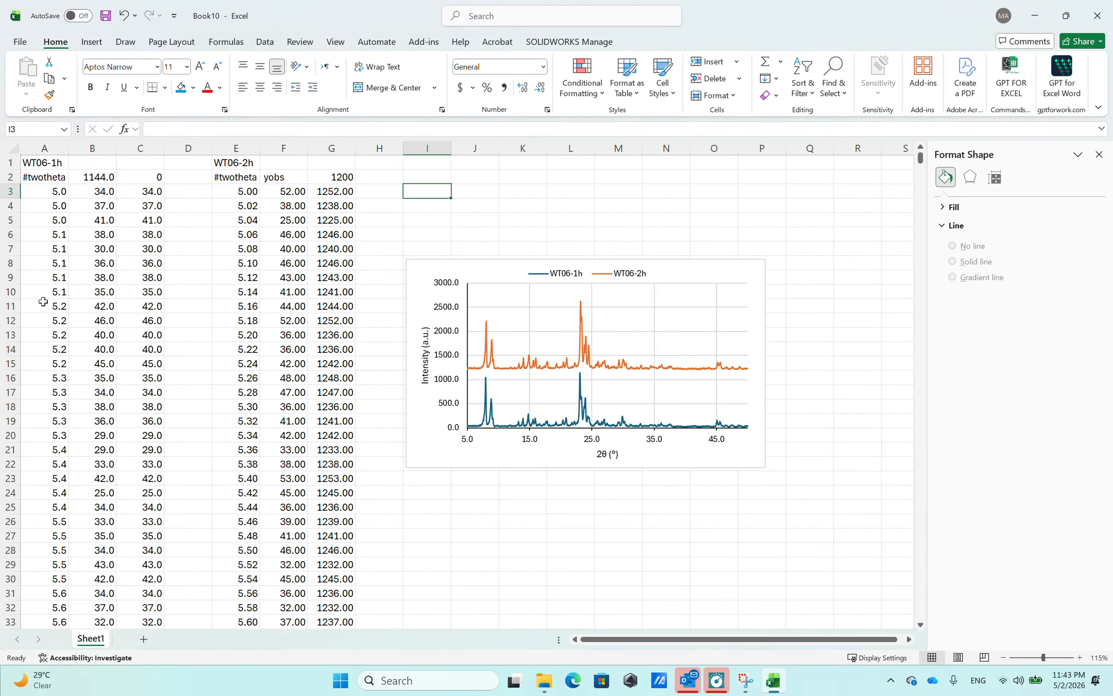
# Open WT06-3h C-I-C.csv from the 2017.10.08 folder in File Explorer and dismiss the data conversion prompt.
pyautogui.hotkey('alt', 'Tab')
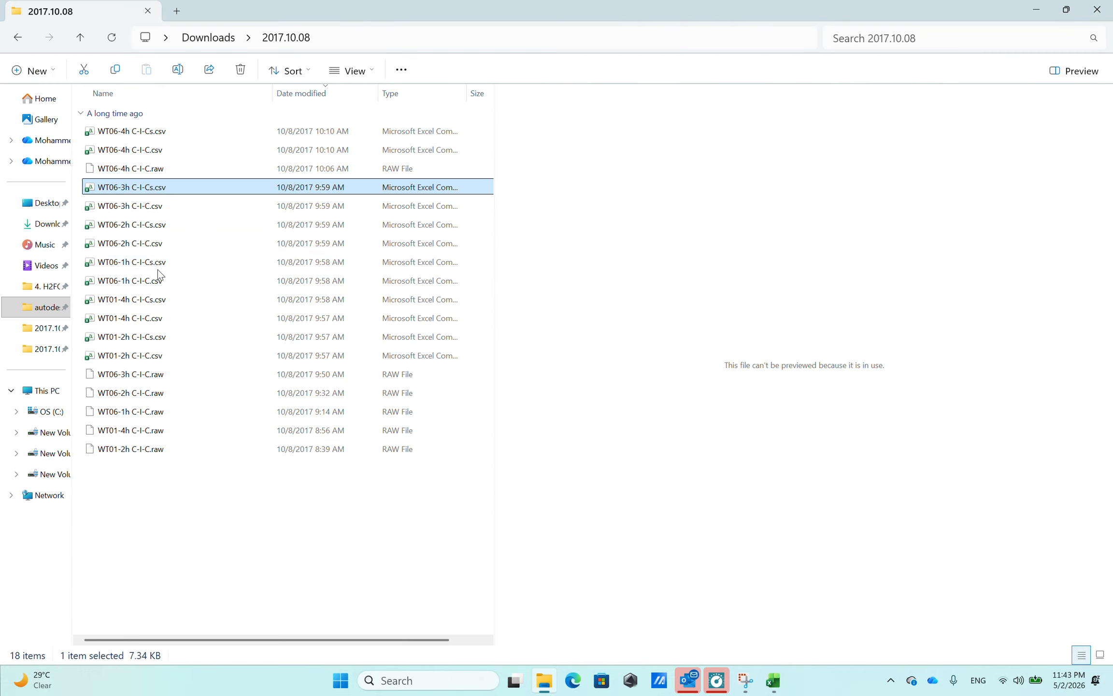
pyautogui.click(163, 206)
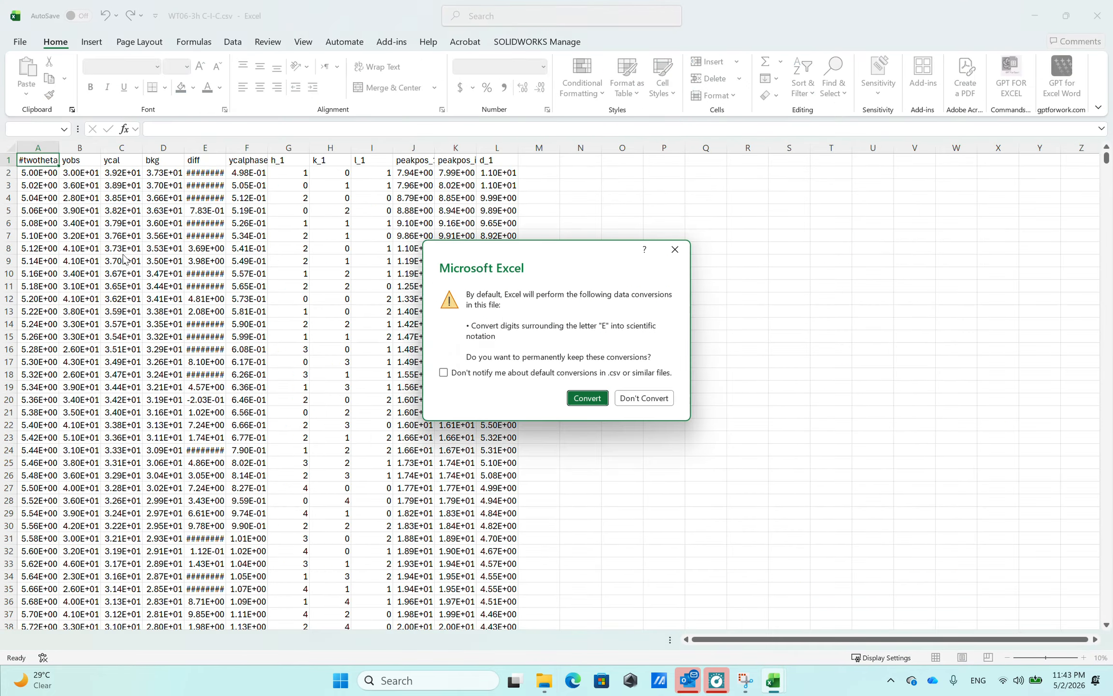
pyautogui.click(675, 250)
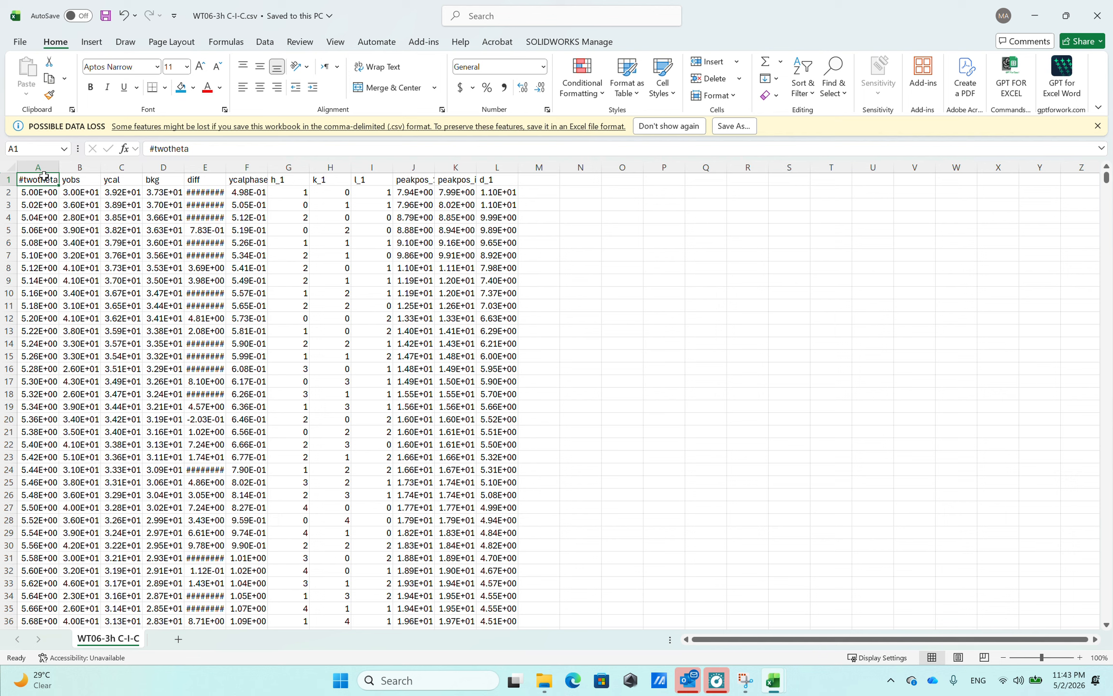
# Copy the complete #twotheta and yobs columns of the WT06-3h data, including their headers.
pyautogui.moveTo(43, 175); pyautogui.dragTo(77, 205)
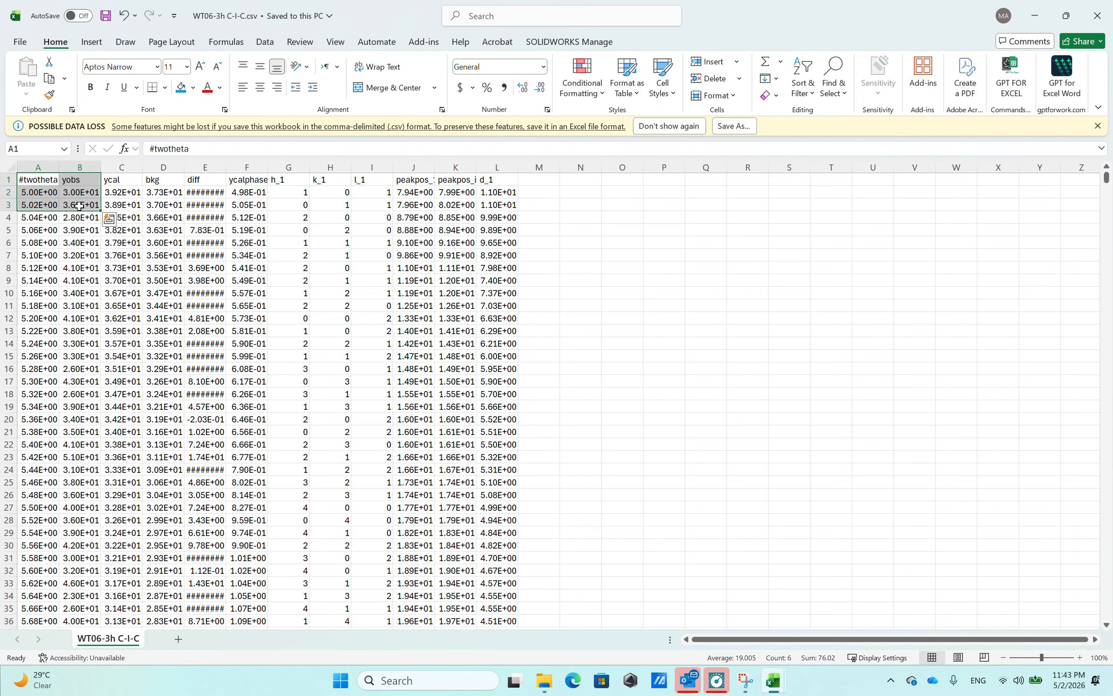
pyautogui.scroll(-12, 79, 206)
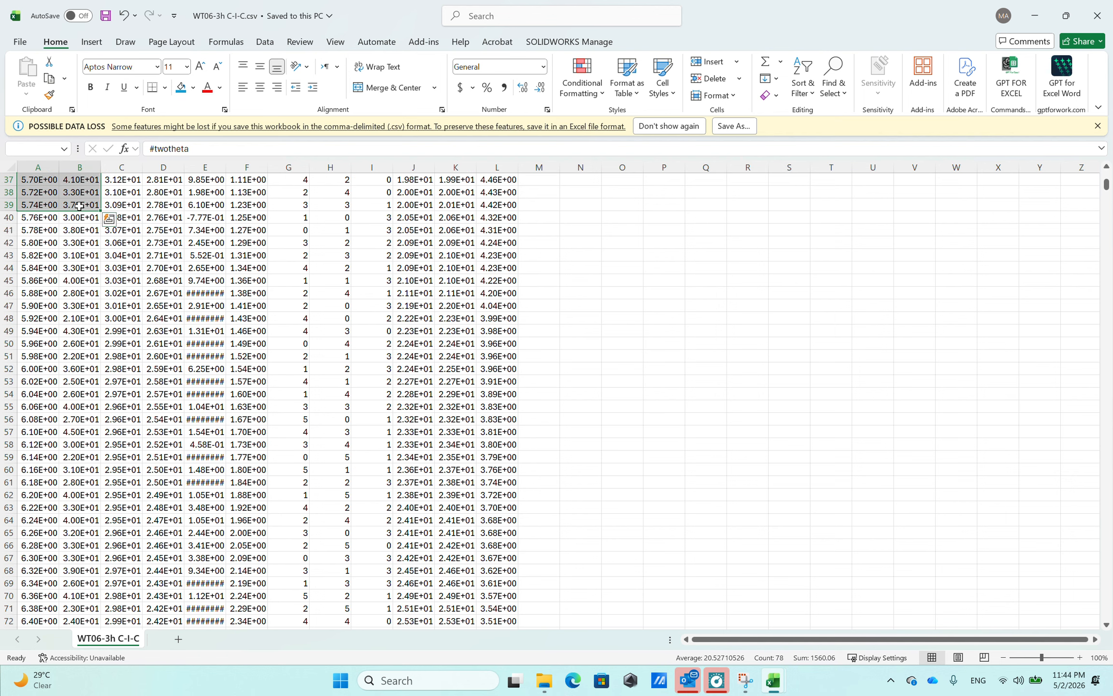
pyautogui.hotkey('shift', 'Down')
pyautogui.hotkey('shift', 'Left')
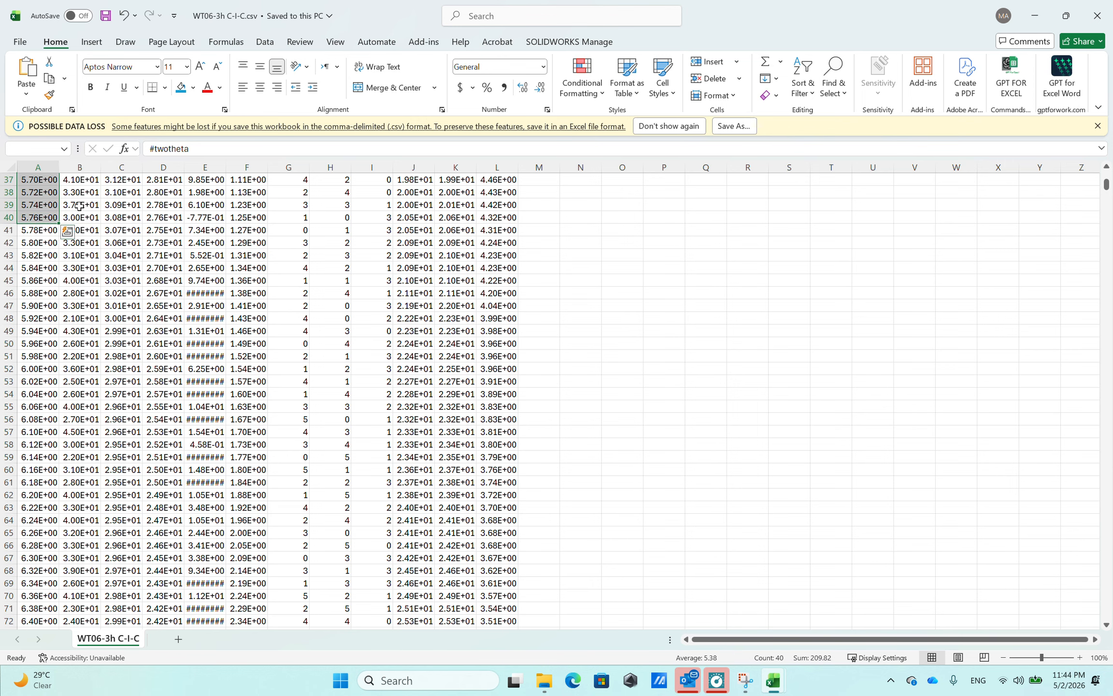
pyautogui.hotkey('ctrl', 'shift', 'Down')
pyautogui.hotkey('shift', 'Right')
pyautogui.hotkey('ctrl', 'c')
# Switch to Book10, paste the copied WT06-3h columns starting at cell I2, and select cell I1 above them.
pyautogui.hotkey('alt', 'Tab')
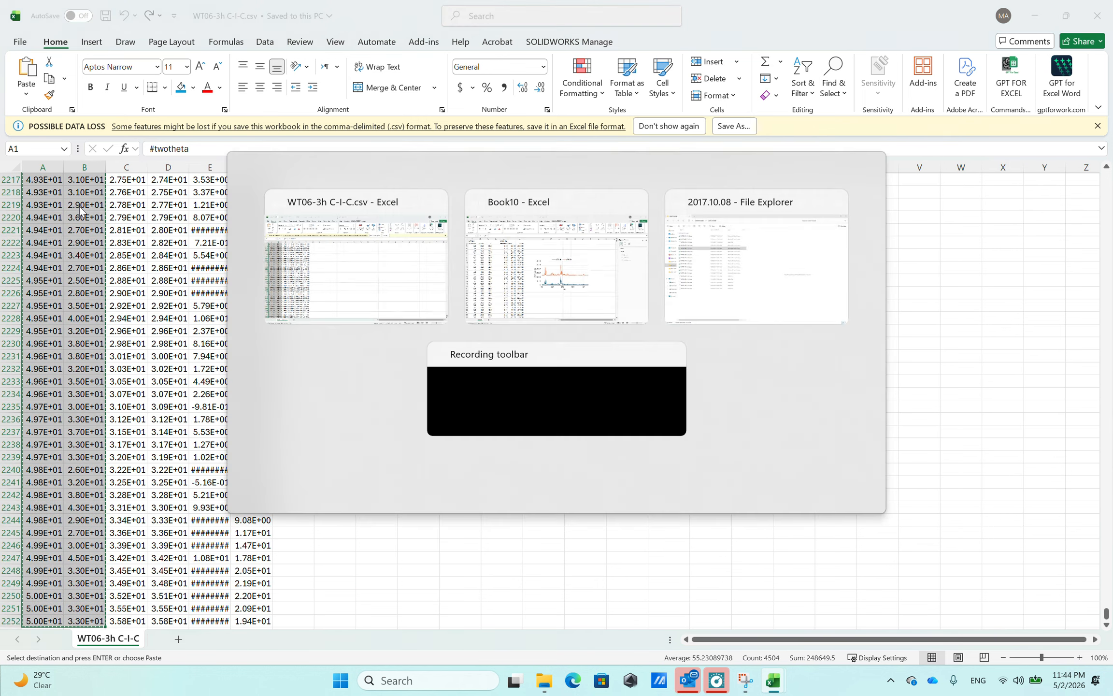
pyautogui.click(434, 175)
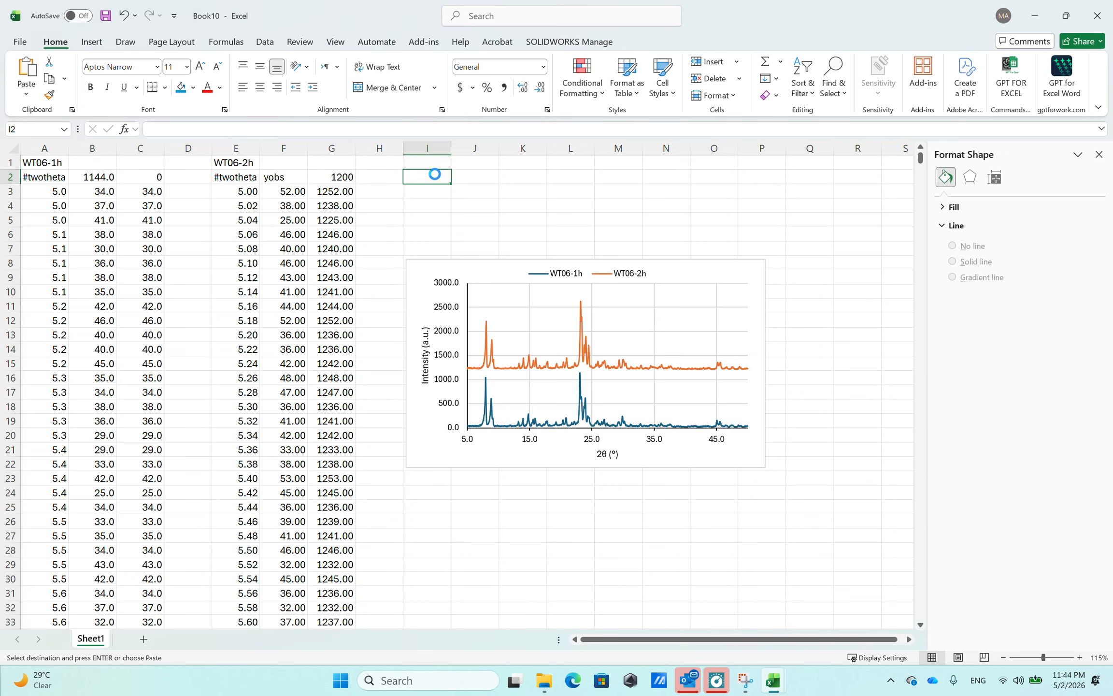
pyautogui.hotkey('ctrl', 'v')
pyautogui.click(427, 161)
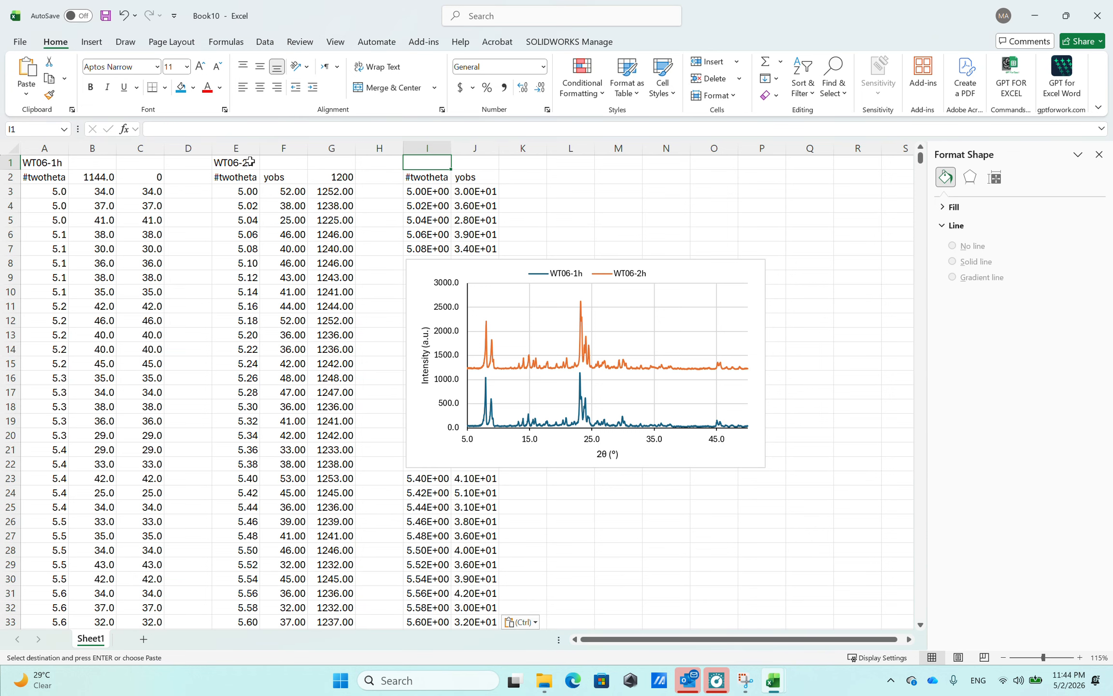
# Label cell I1 as WT06-3h and apply the Number format to the WT06-3h data columns.
pyautogui.write('WT06-3h')
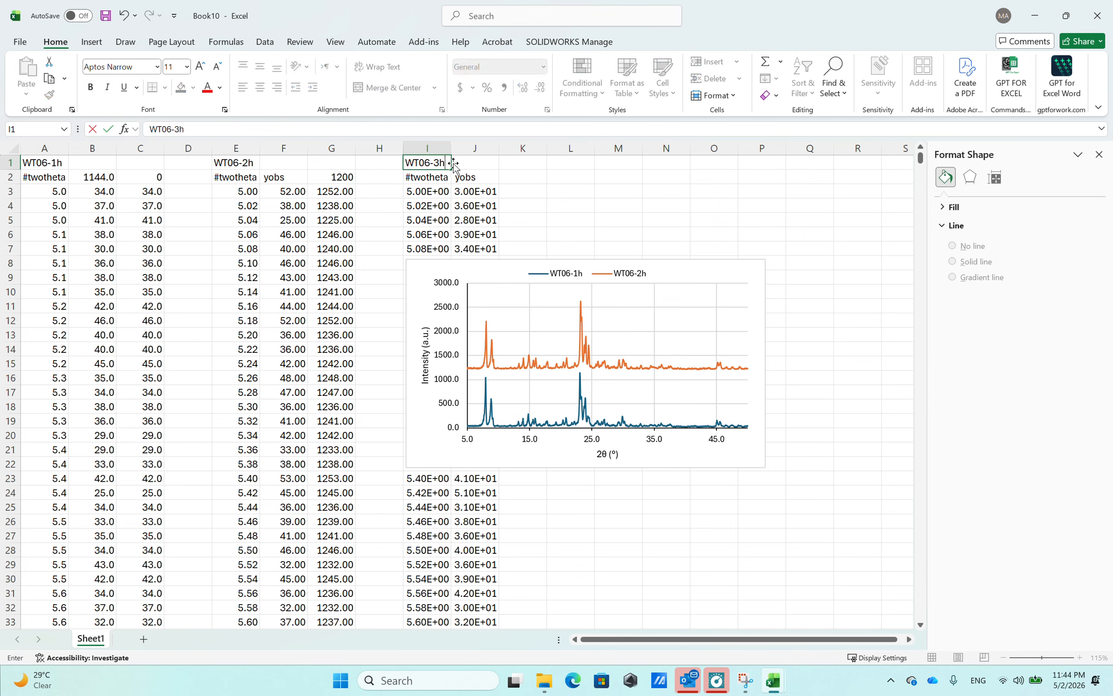
pyautogui.press('Return')
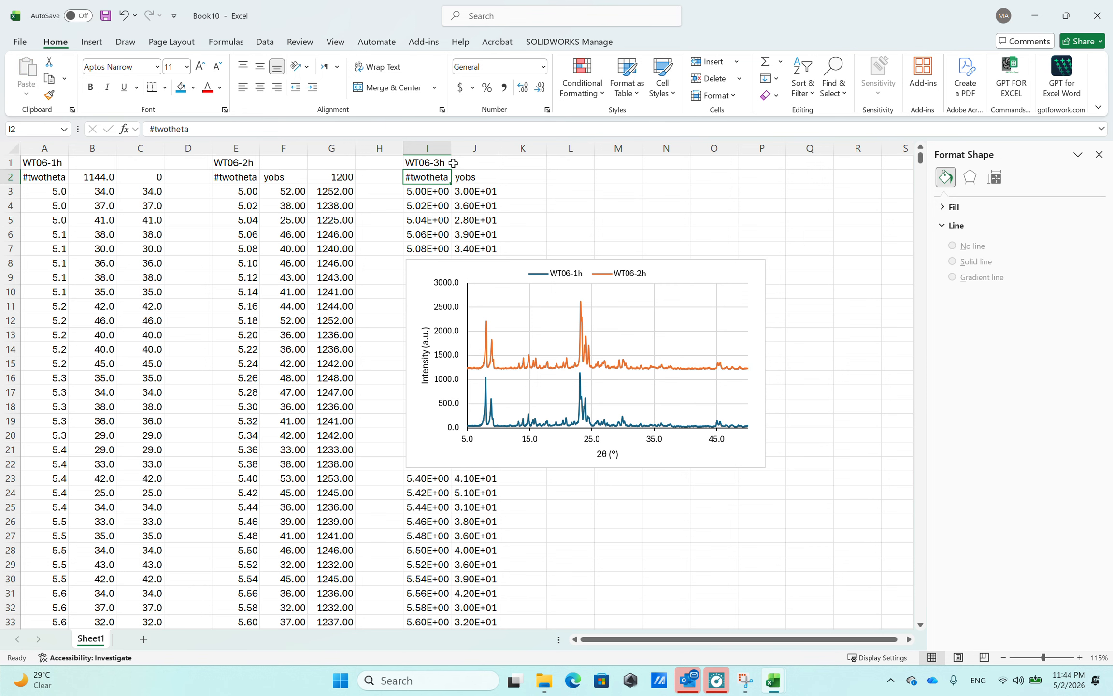
pyautogui.click(492, 202)
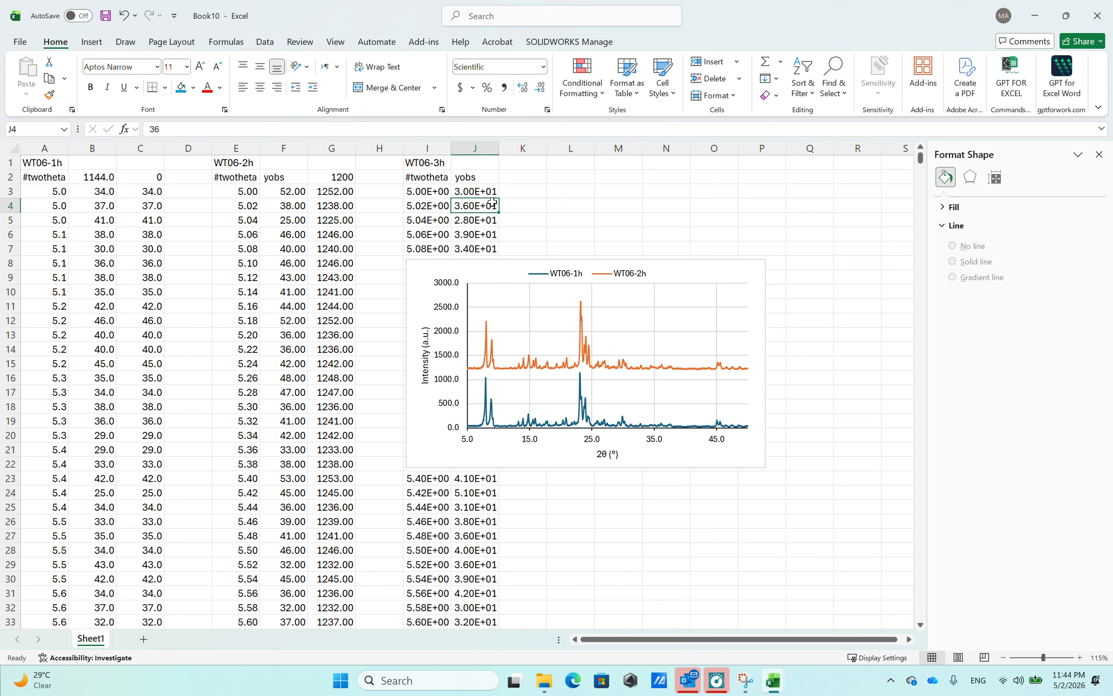
pyautogui.hotkey('ctrl', 'a')
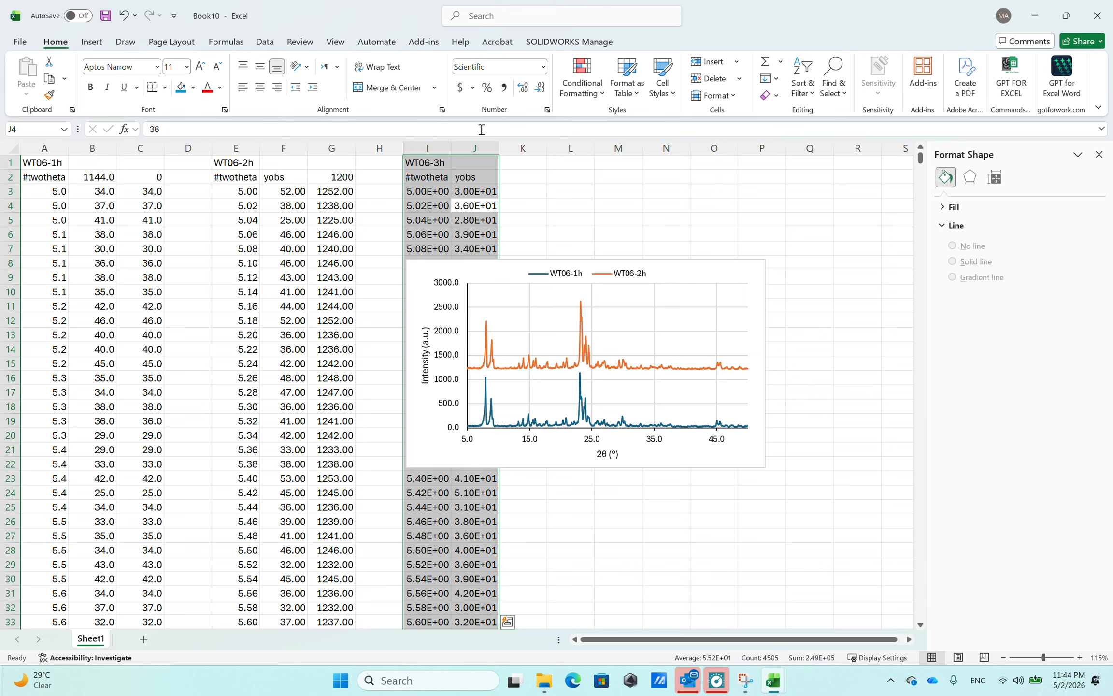
pyautogui.click(523, 65)
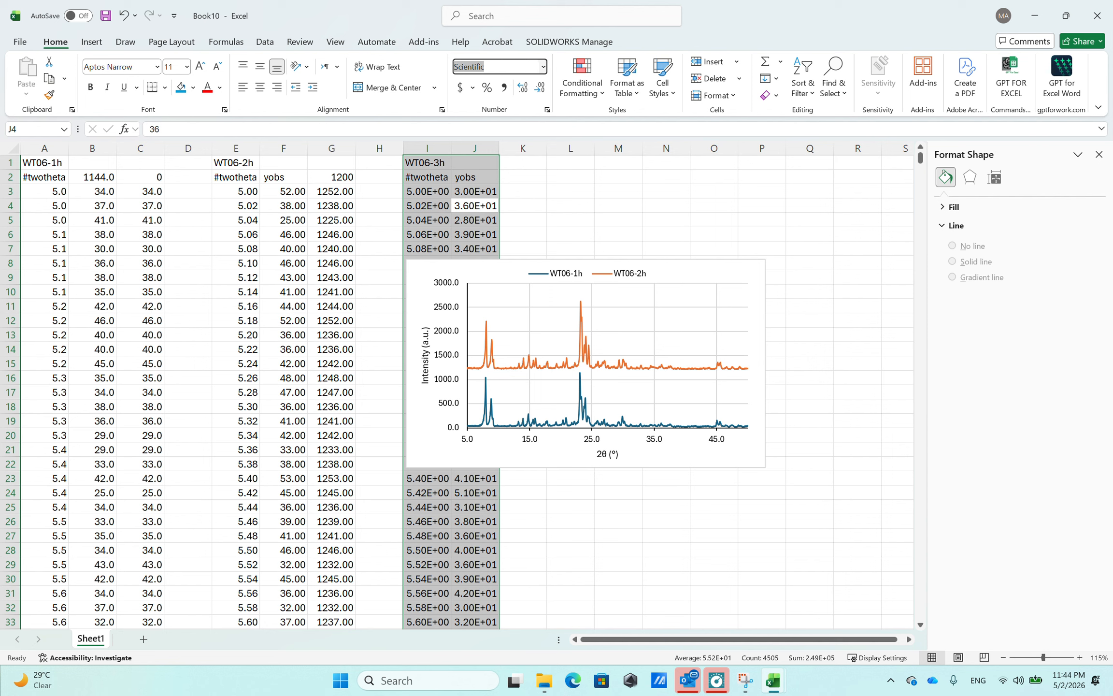
pyautogui.write('Number')
pyautogui.press('Return')
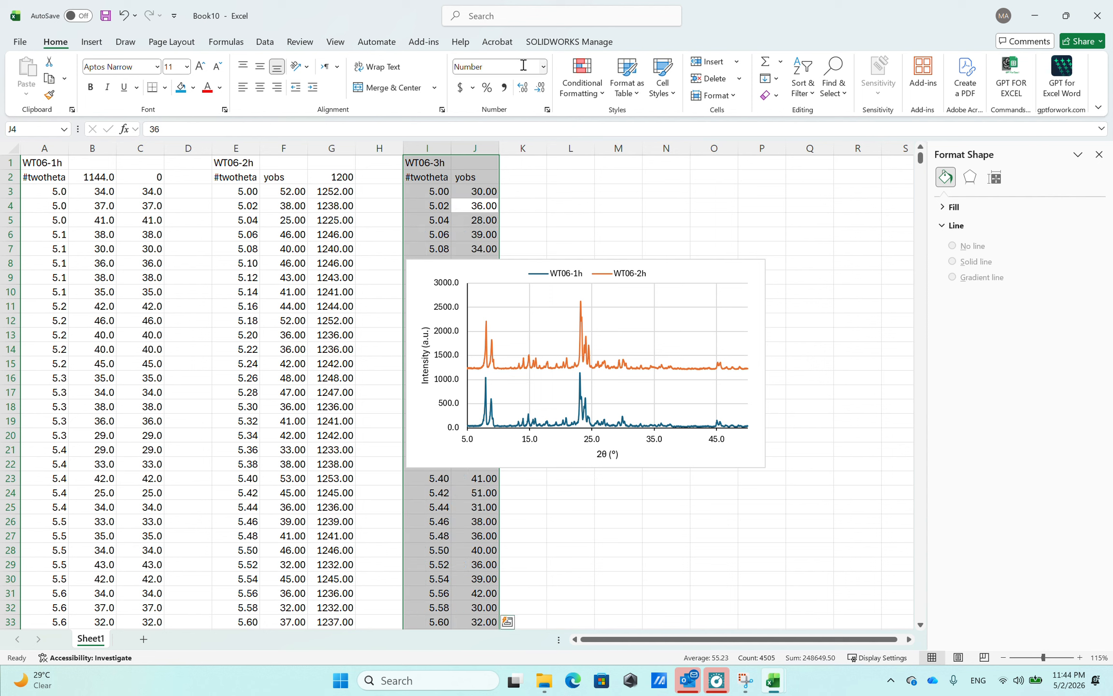
# Enter the offset formula =J3+$K$2 in K3 and fill it down the full length of the WT06-3h data.
pyautogui.click(550, 197)
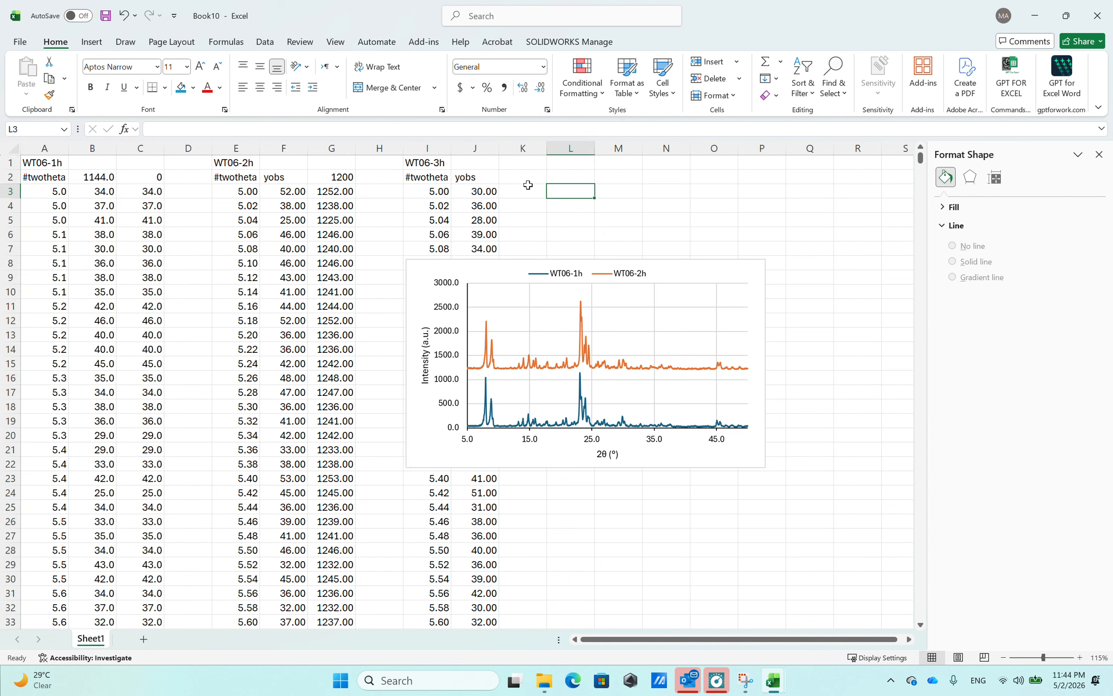
pyautogui.click(521, 178)
pyautogui.click(519, 192)
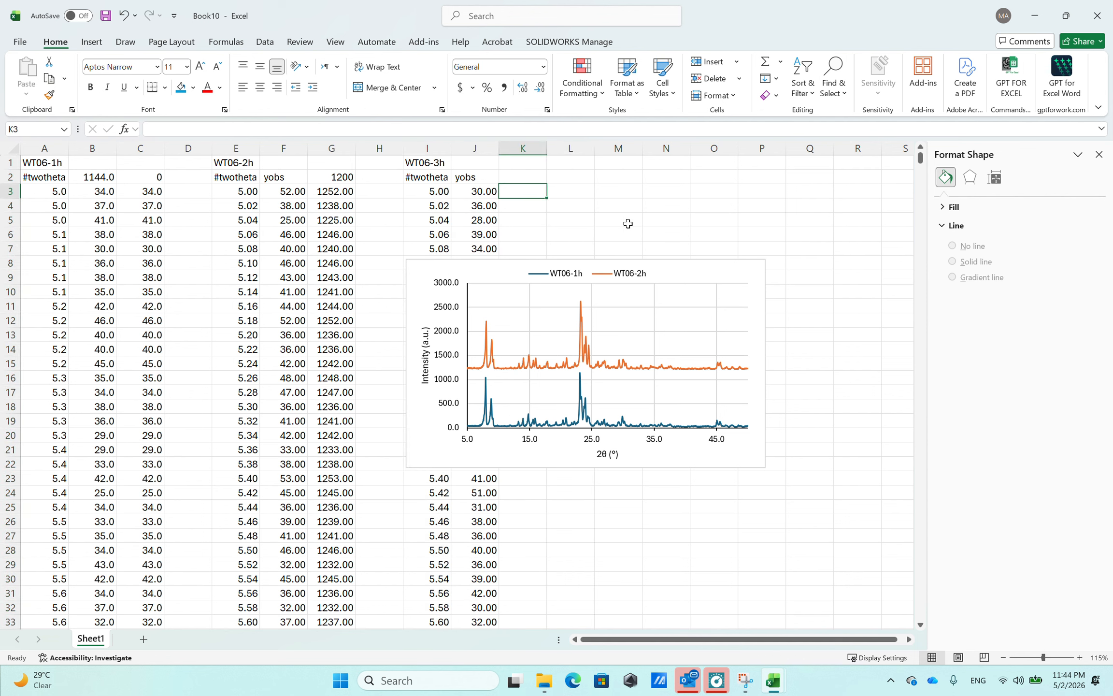
pyautogui.write('=')
pyautogui.press('Left')
pyautogui.write('+')
pyautogui.press('Up')
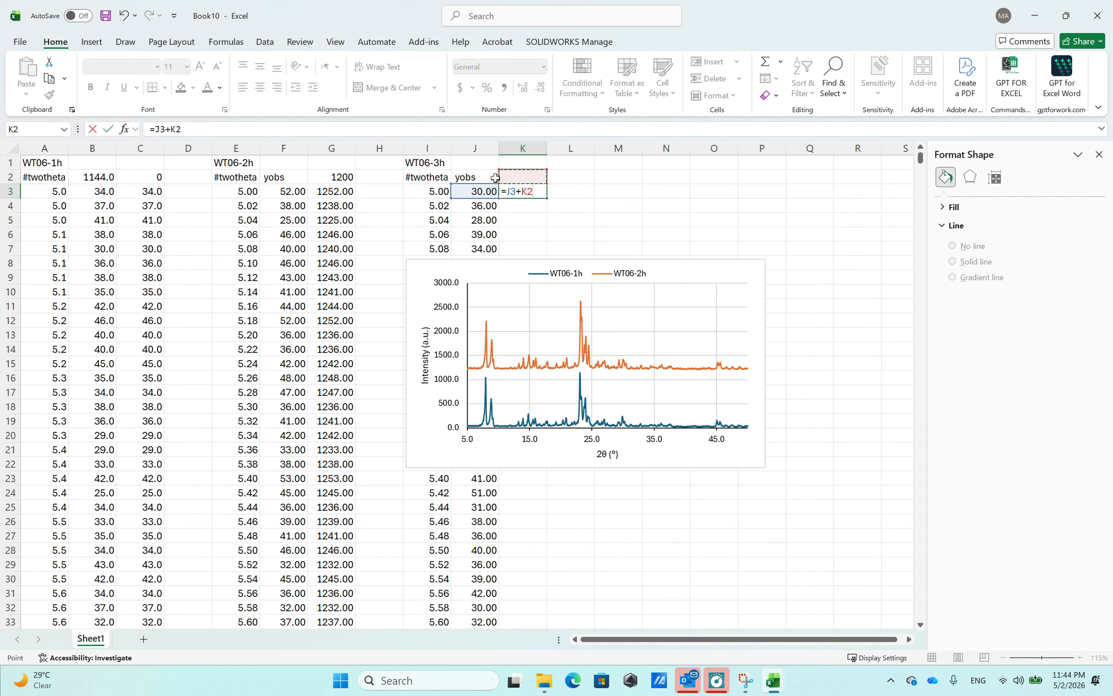
pyautogui.press('F4')
pyautogui.press('Return')
pyautogui.click(536, 192)
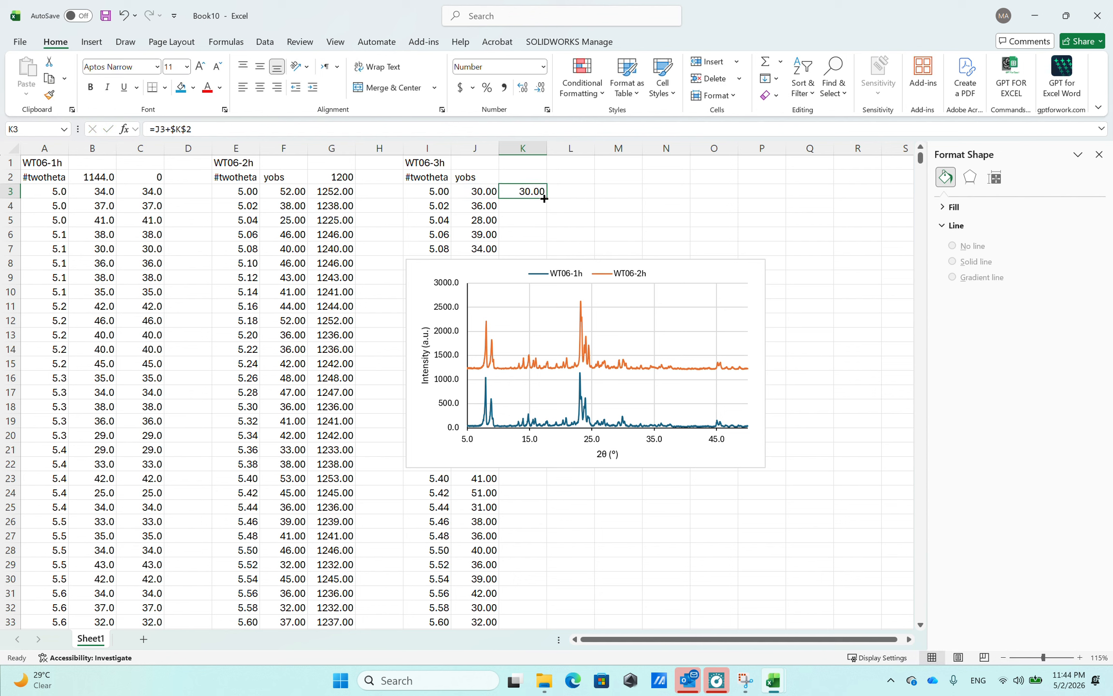
pyautogui.doubleClick(547, 198)
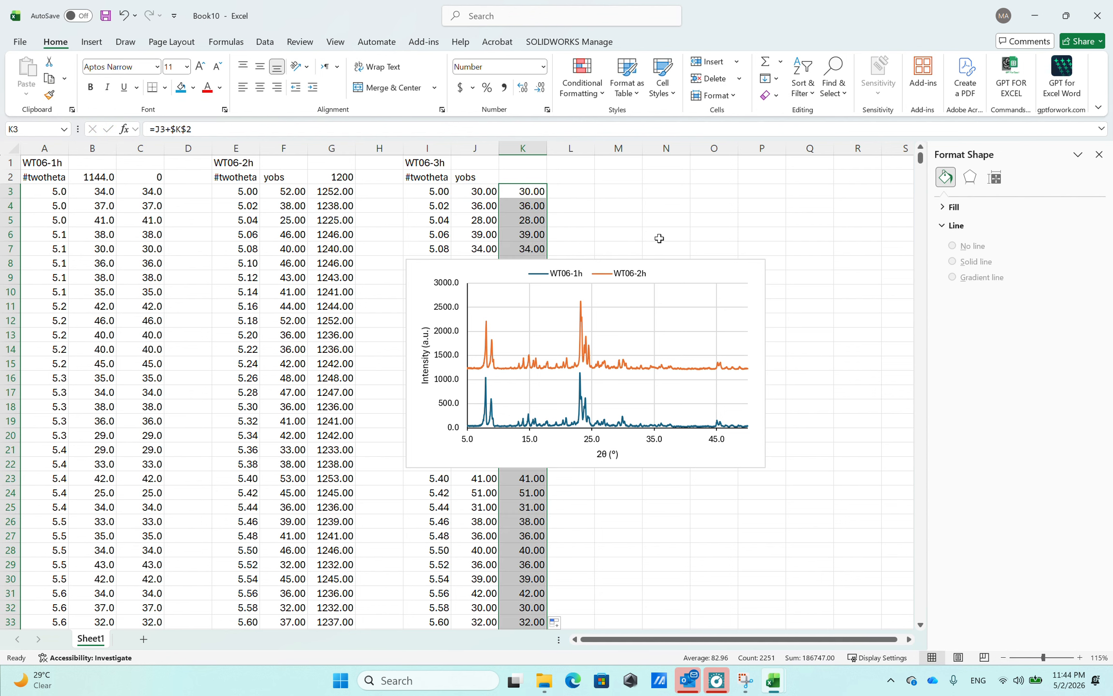
# Add a chart series named from cell I1, with X values from I3:I2253.
pyautogui.rightClick(669, 317)
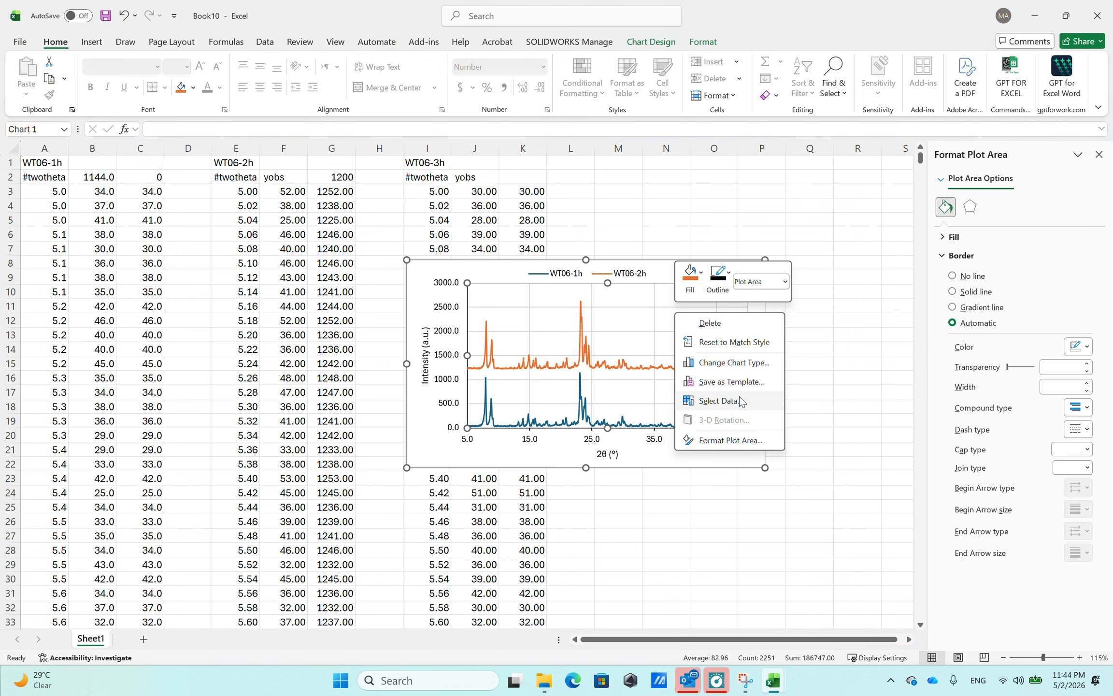
pyautogui.click(733, 398)
pyautogui.click(215, 258)
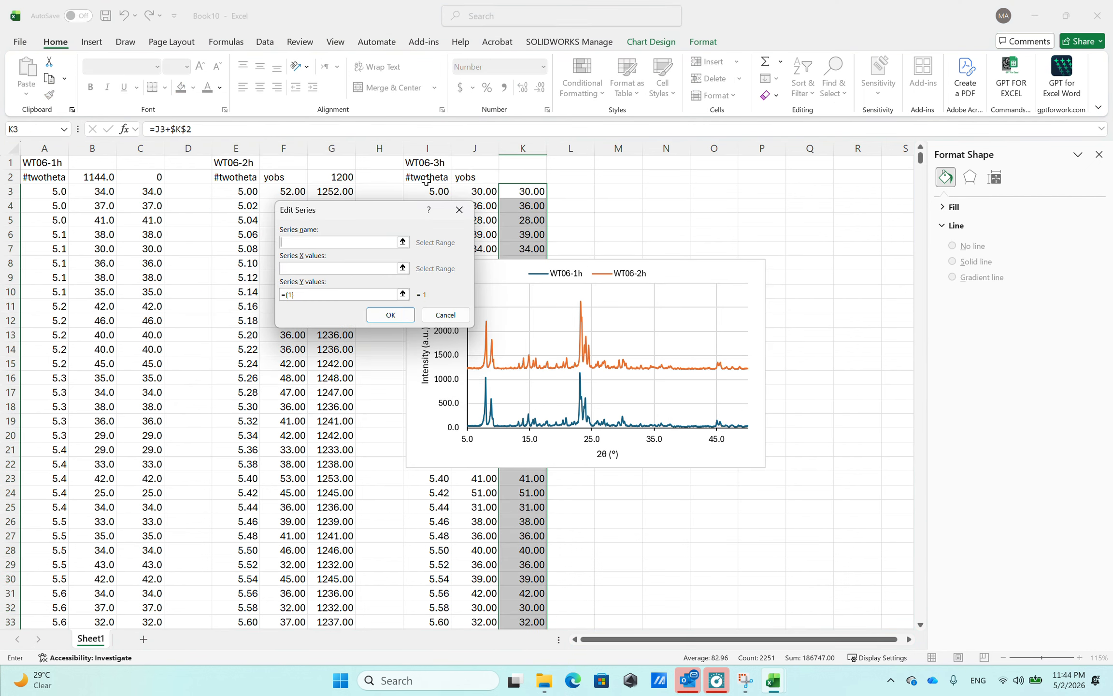
pyautogui.click(424, 163)
pyautogui.press('Tab')
pyautogui.click(434, 193)
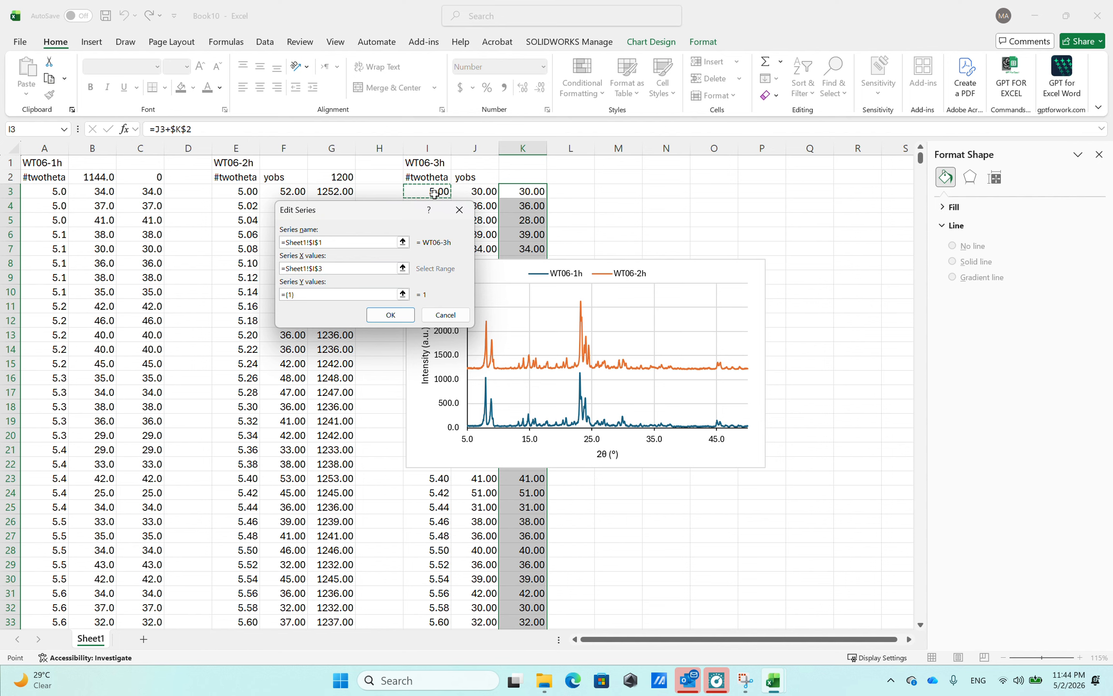
pyautogui.hotkey('ctrl', 'shift', 'Down')
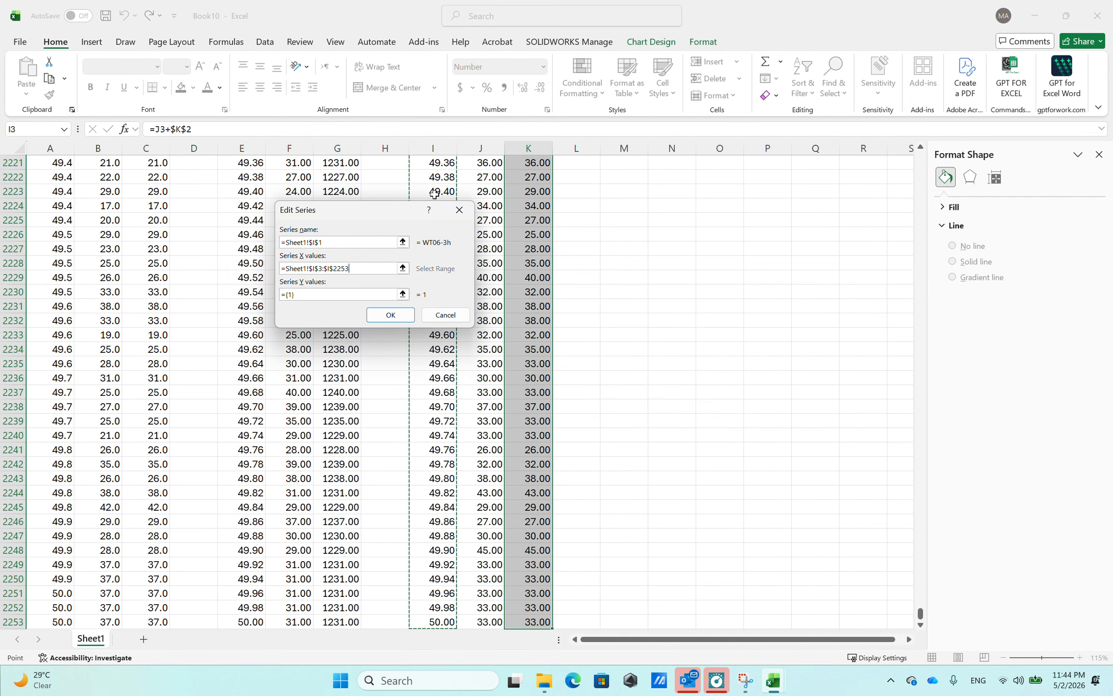
# Set the WT06-3h series' Y values to K3:K2253, confirm the chart's data selection and return to the chart.
pyautogui.press('Tab')
pyautogui.moveTo(920, 610); pyautogui.dragTo(897, 153)
pyautogui.click(530, 192)
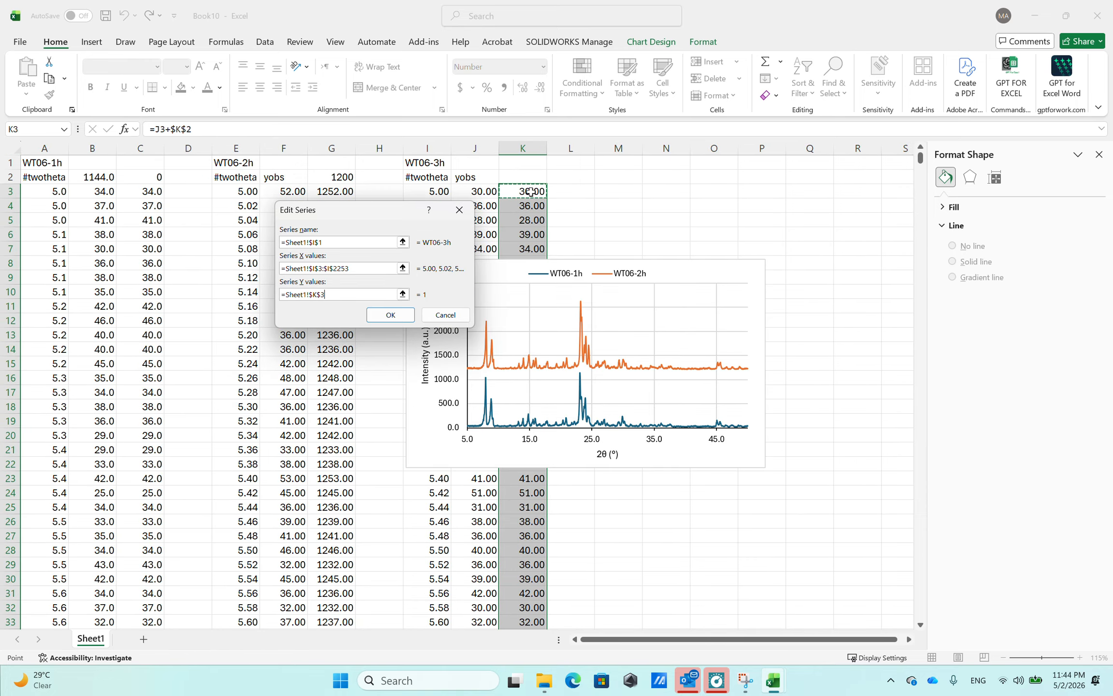
pyautogui.hotkey('ctrl', 'shift', 'Down')
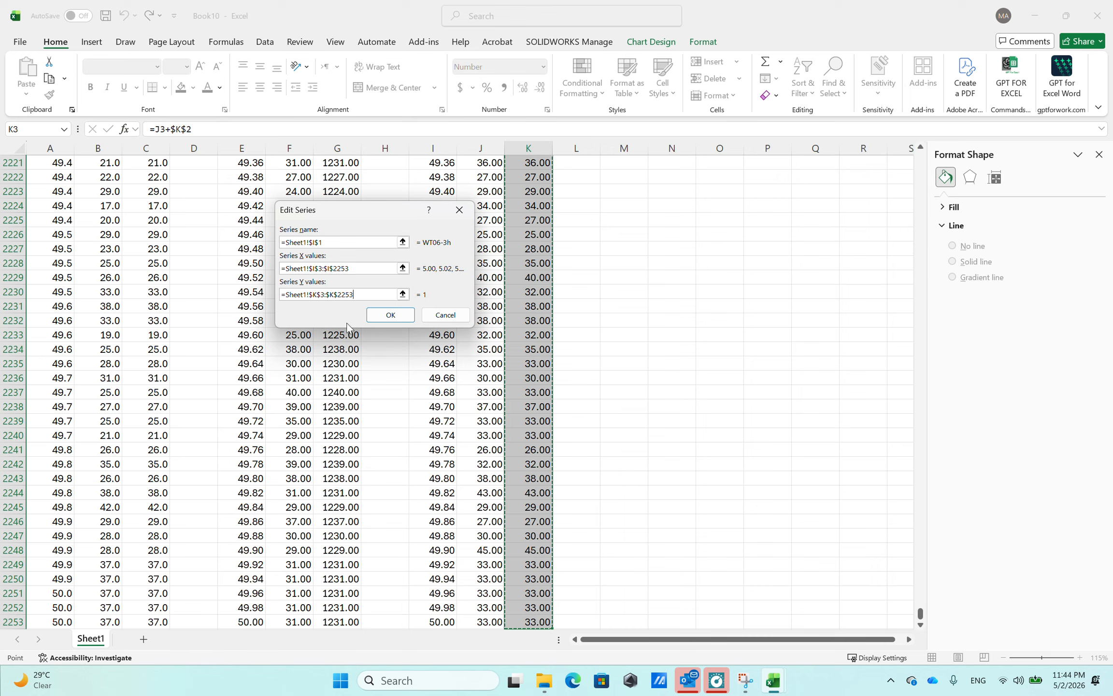
pyautogui.click(391, 316)
pyautogui.click(486, 354)
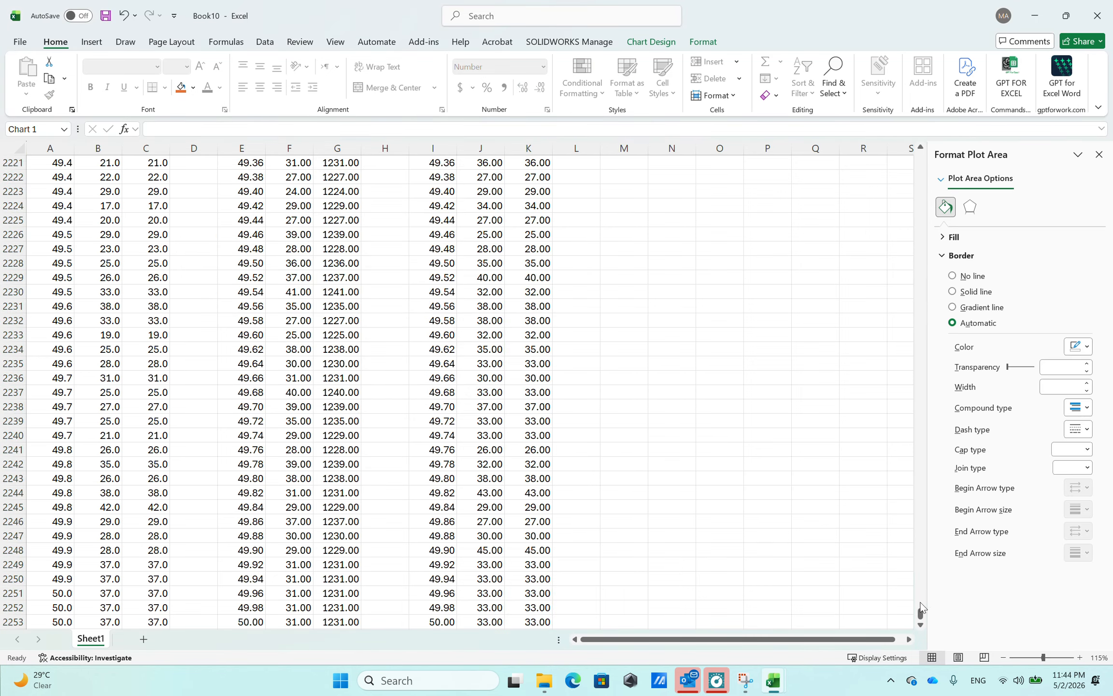
pyautogui.moveTo(920, 609); pyautogui.dragTo(909, 128)
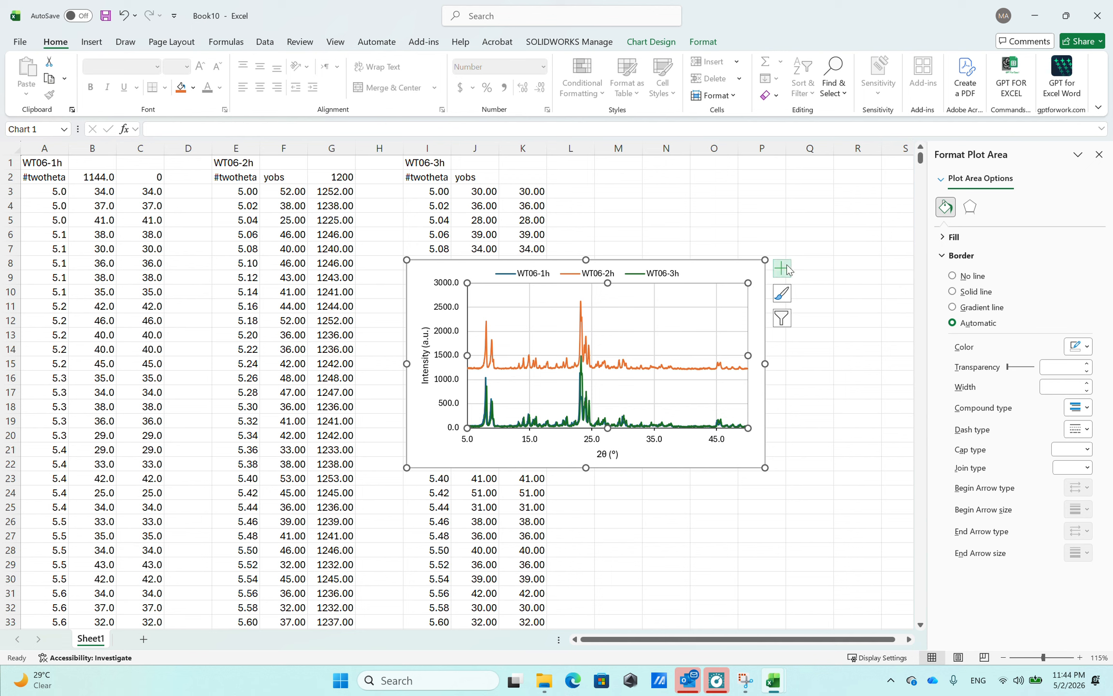
# Check the WT06-3h series' source ranges without changing them, and inspect the chart's curves up close.
pyautogui.click(855, 373)
pyautogui.rightClick(634, 404)
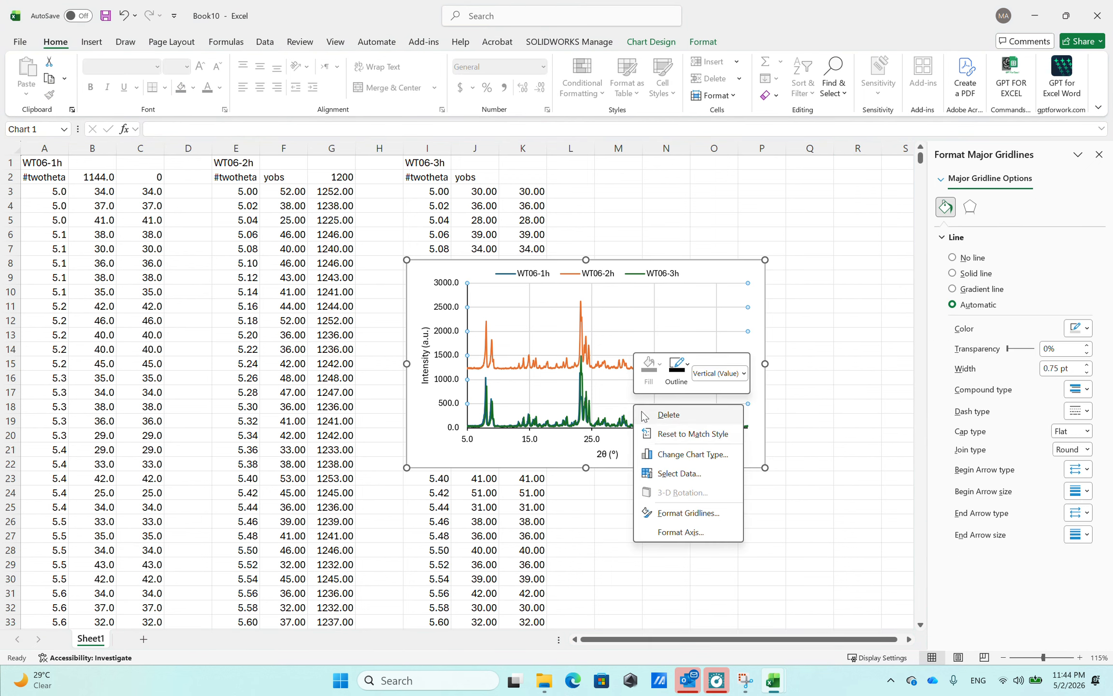
pyautogui.click(679, 473)
pyautogui.click(227, 302)
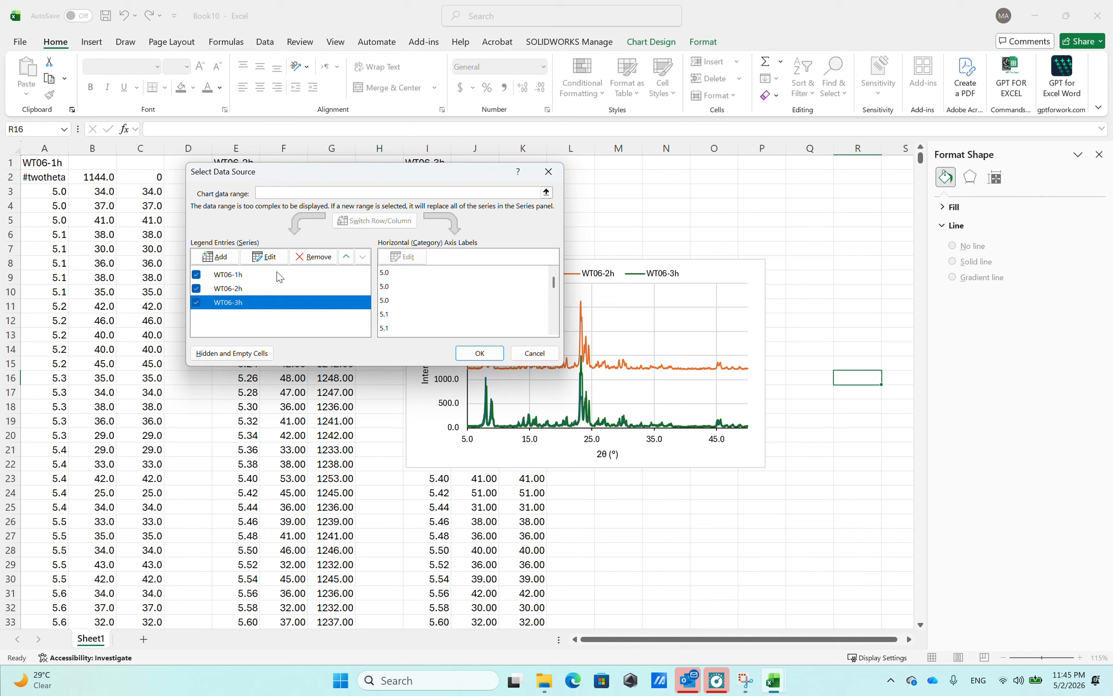
pyautogui.click(264, 256)
pyautogui.click(392, 315)
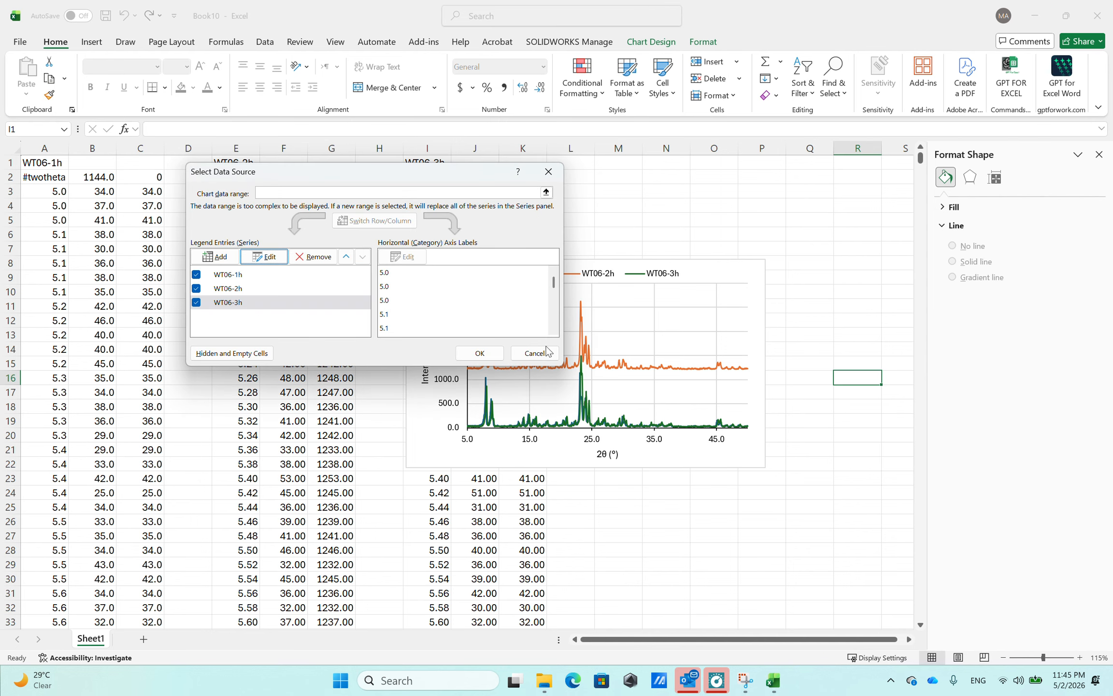
pyautogui.click(536, 352)
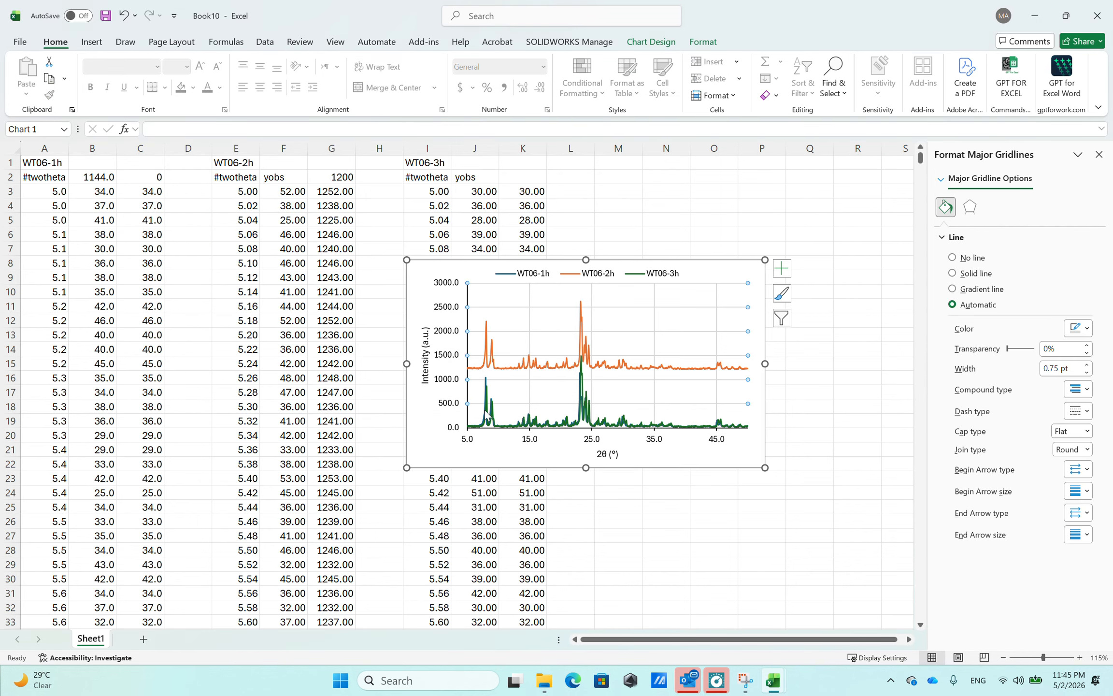
pyautogui.keyDown('ctrl'); pyautogui.scroll(2, 500, 415); pyautogui.keyUp('ctrl')
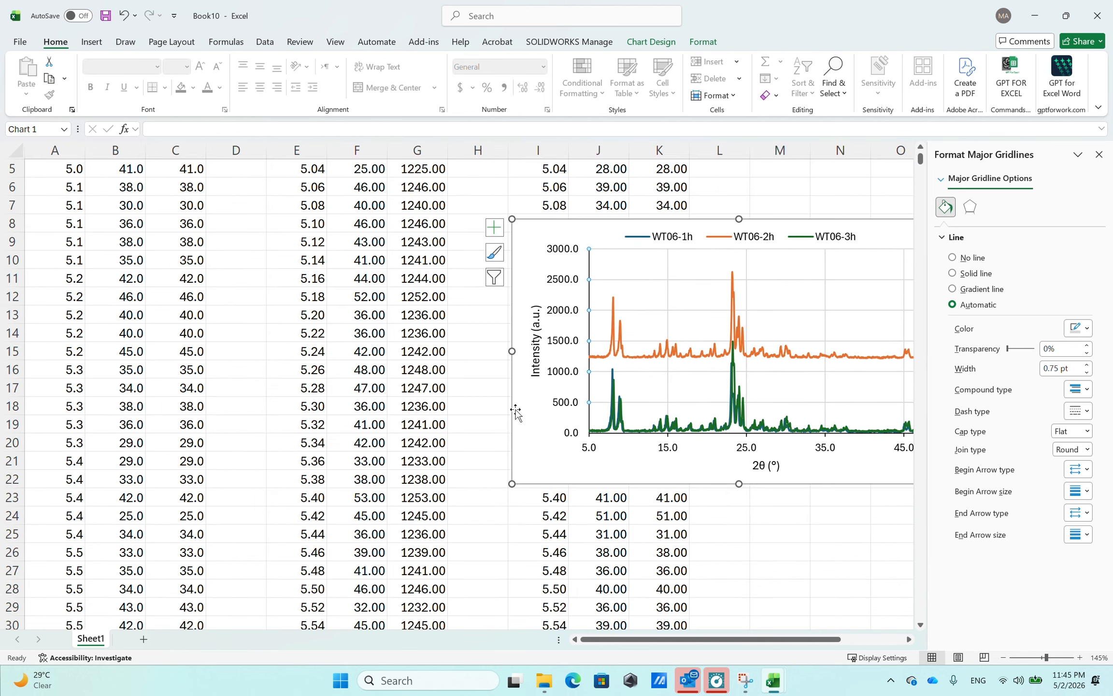
pyautogui.keyDown('ctrl'); pyautogui.scroll(-2, 657, 398); pyautogui.keyUp('ctrl')
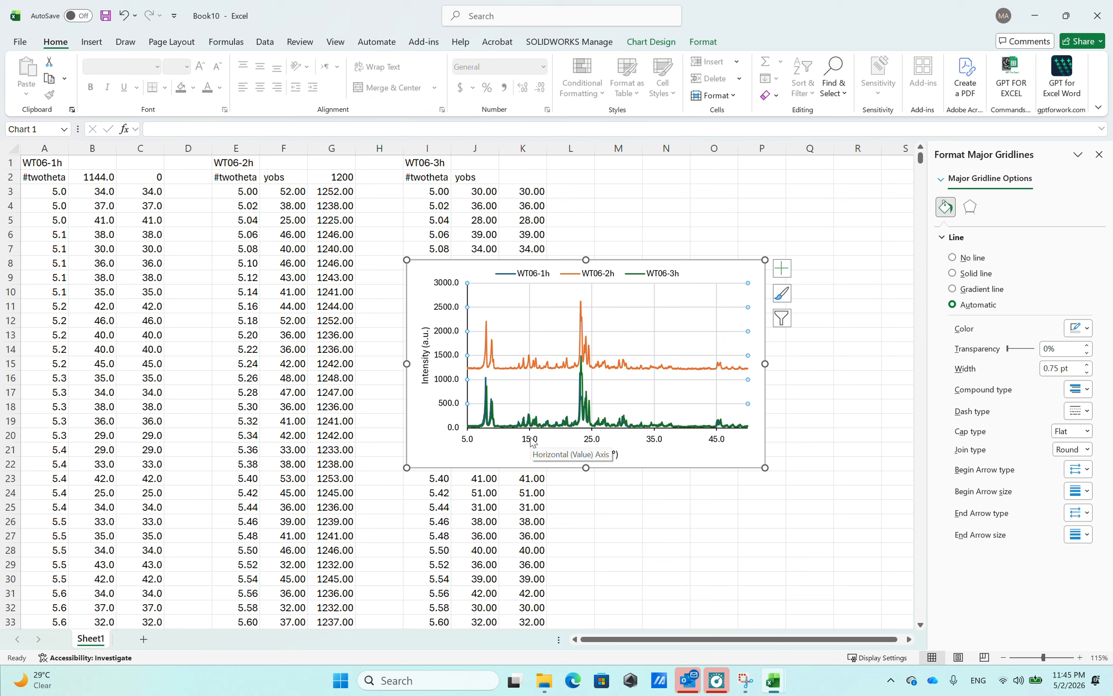
# Set the WT06-3h vertical offset in K2 to 2000.
pyautogui.click(523, 179)
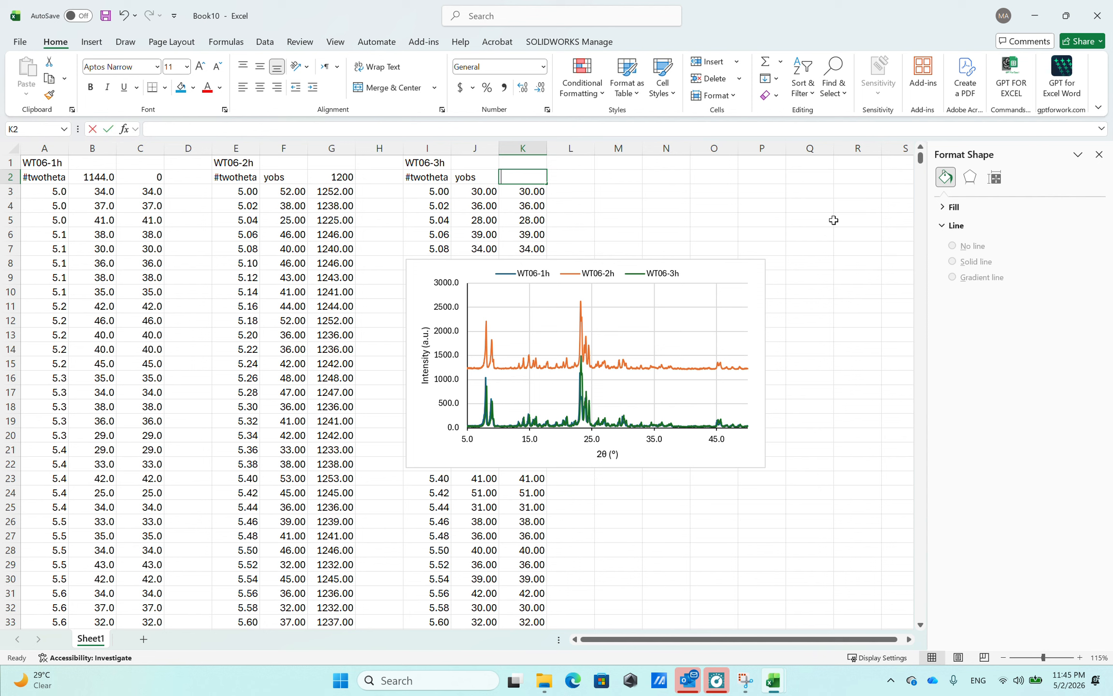
pyautogui.write('2000')
pyautogui.press('Return')
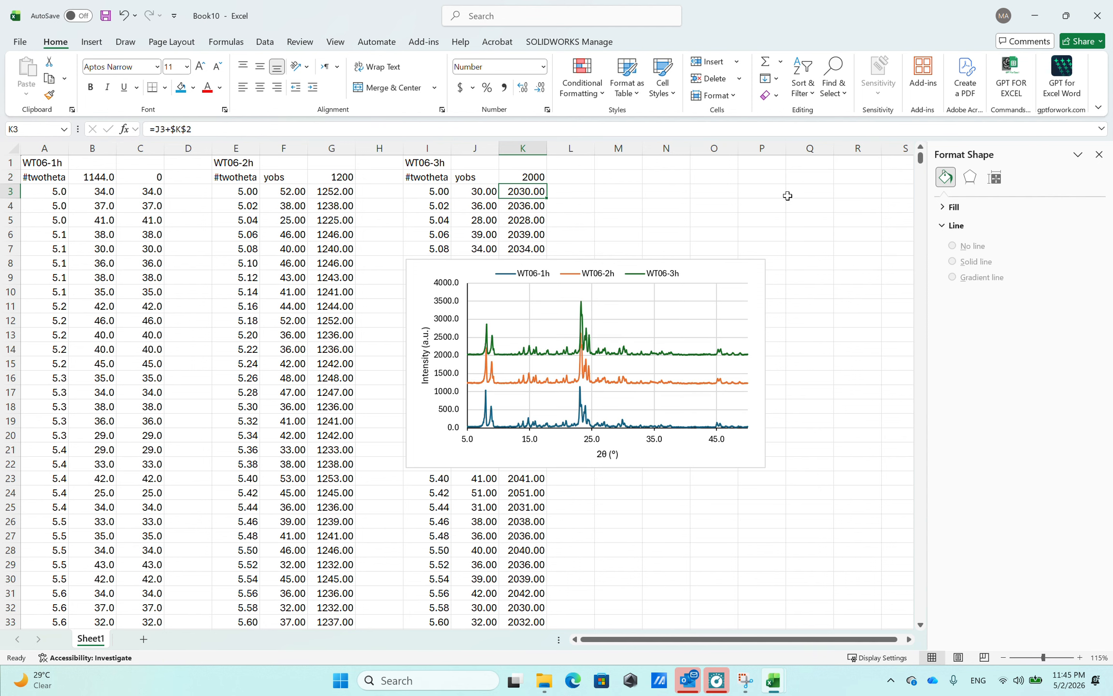
# Replace the yobs header in F2 with a MAX formula over the WT06-2h intensities in F3:F2253.
pyautogui.click(288, 178)
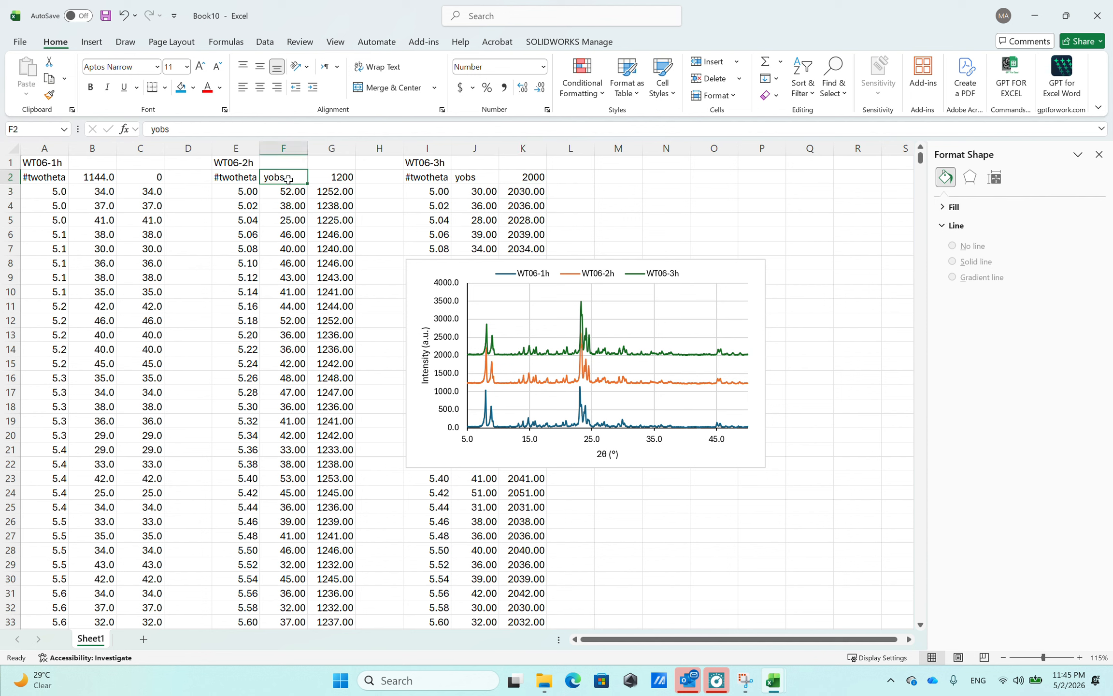
pyautogui.write('=max')
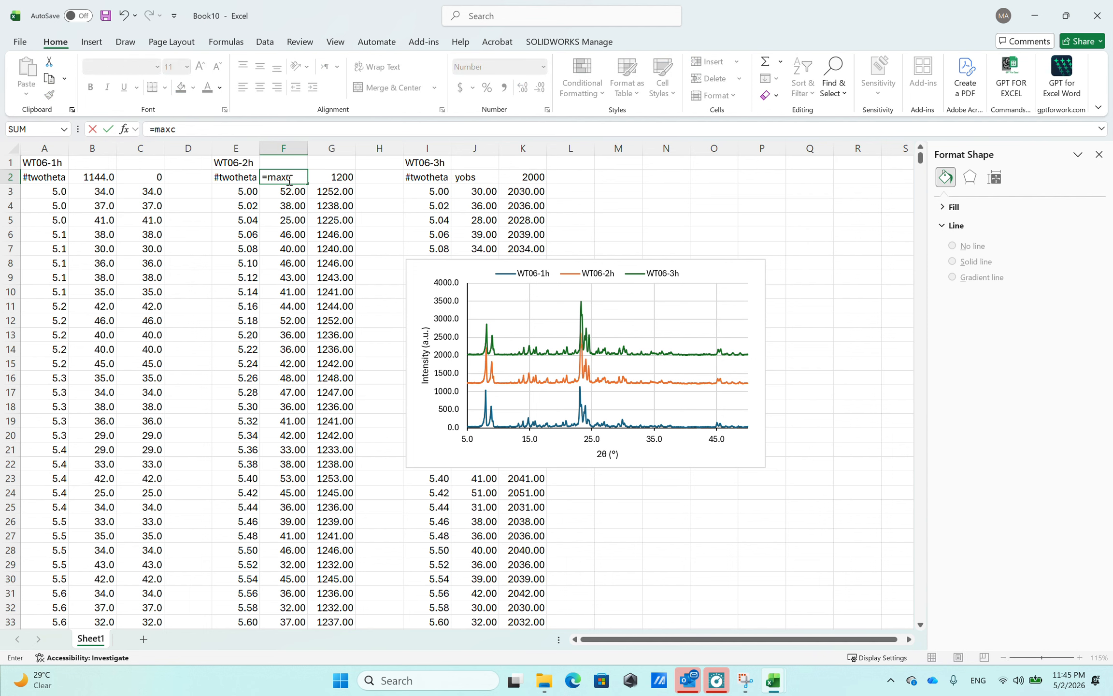
pyautogui.write('(')
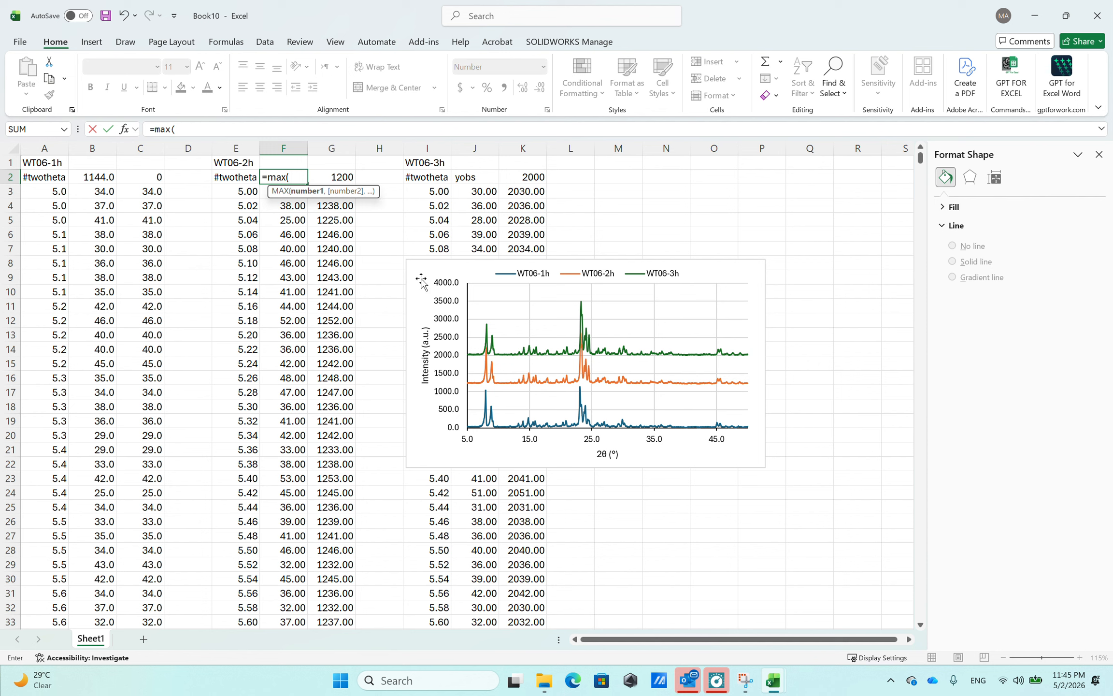
pyautogui.moveTo(258, 191); pyautogui.dragTo(261, 232)
pyautogui.hotkey('ctrl', 'shift', 'Down')
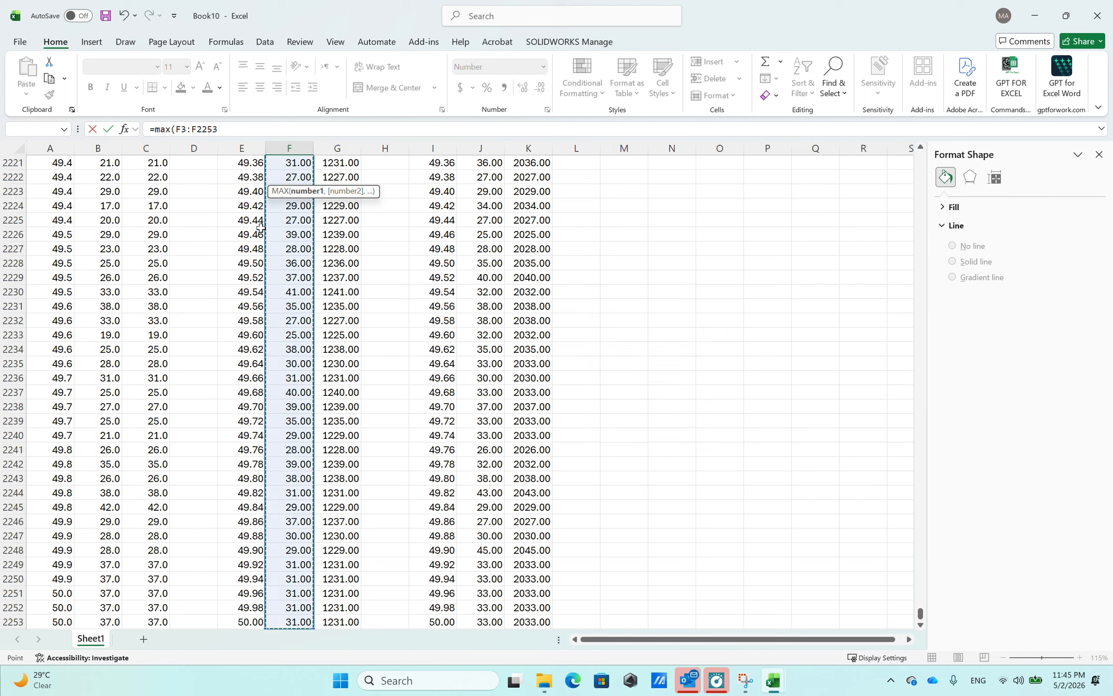
pyautogui.press('Return')
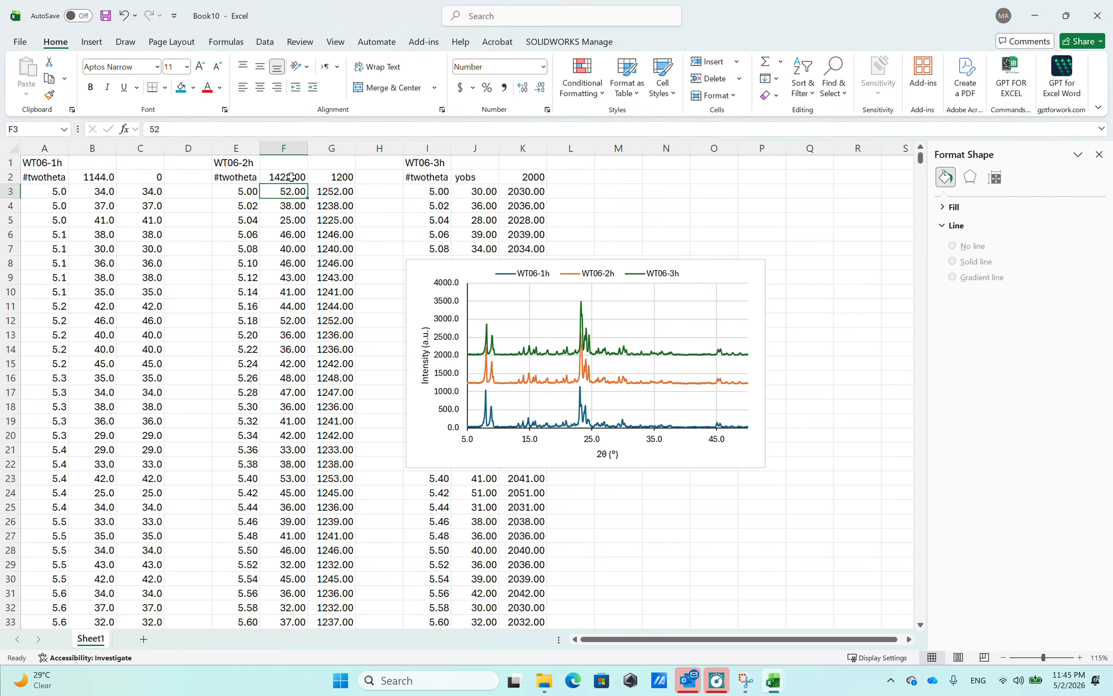
# Check the WT06-1h maximum in B2 and set the WT06-3h vertical offset in K2 to 2600.
pyautogui.click(99, 178)
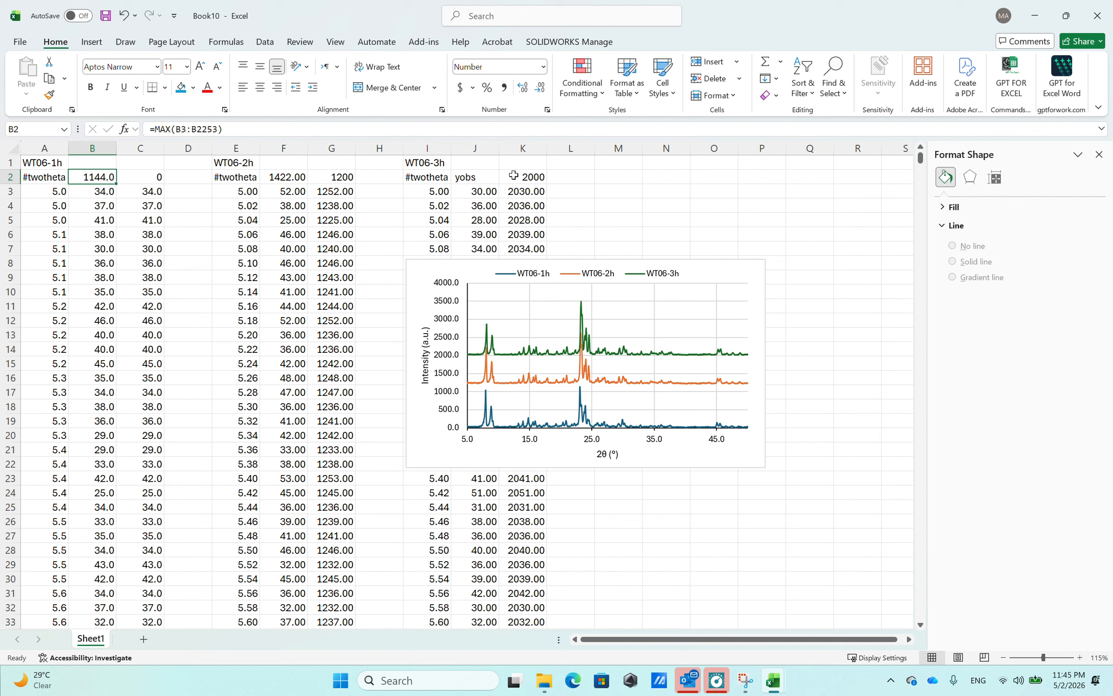
pyautogui.click(536, 177)
pyautogui.write('2600')
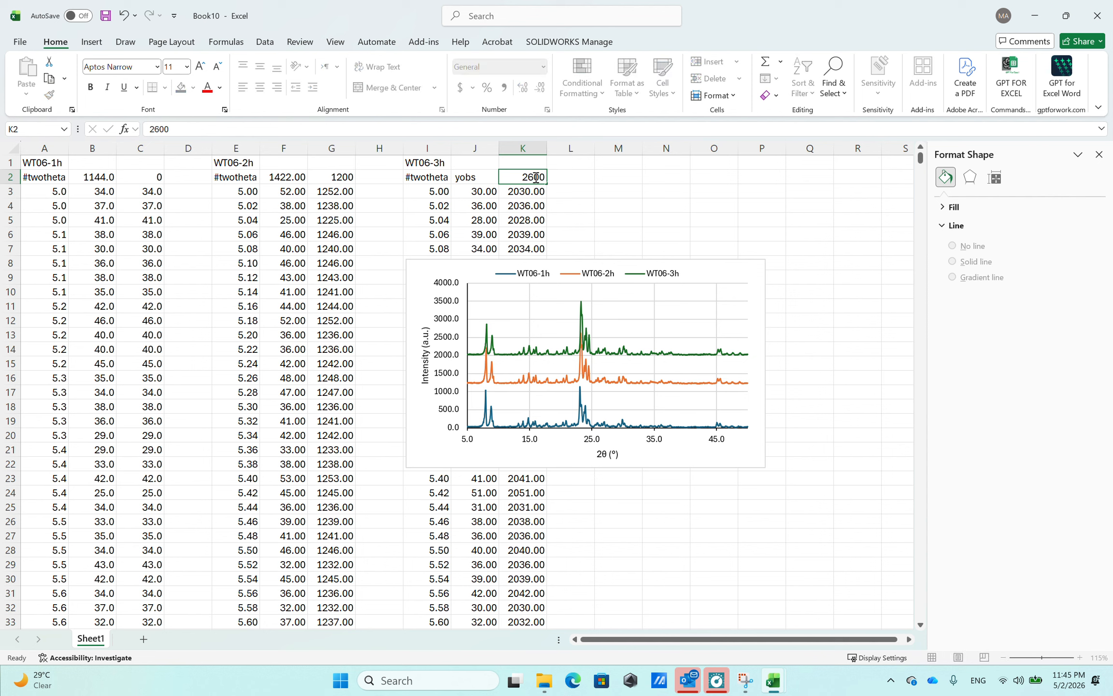
pyautogui.press('Return')
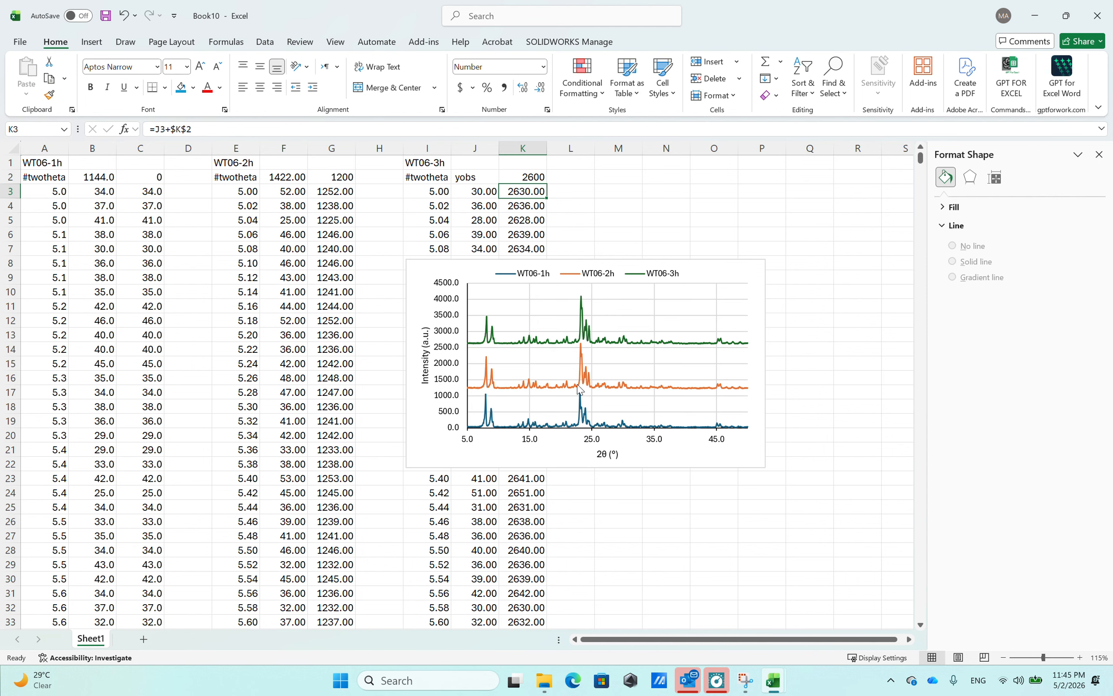
# Set the WT06-3h vertical offset in K2 to 2700.
pyautogui.click(533, 177)
pyautogui.write('2700')
pyautogui.press('Return')
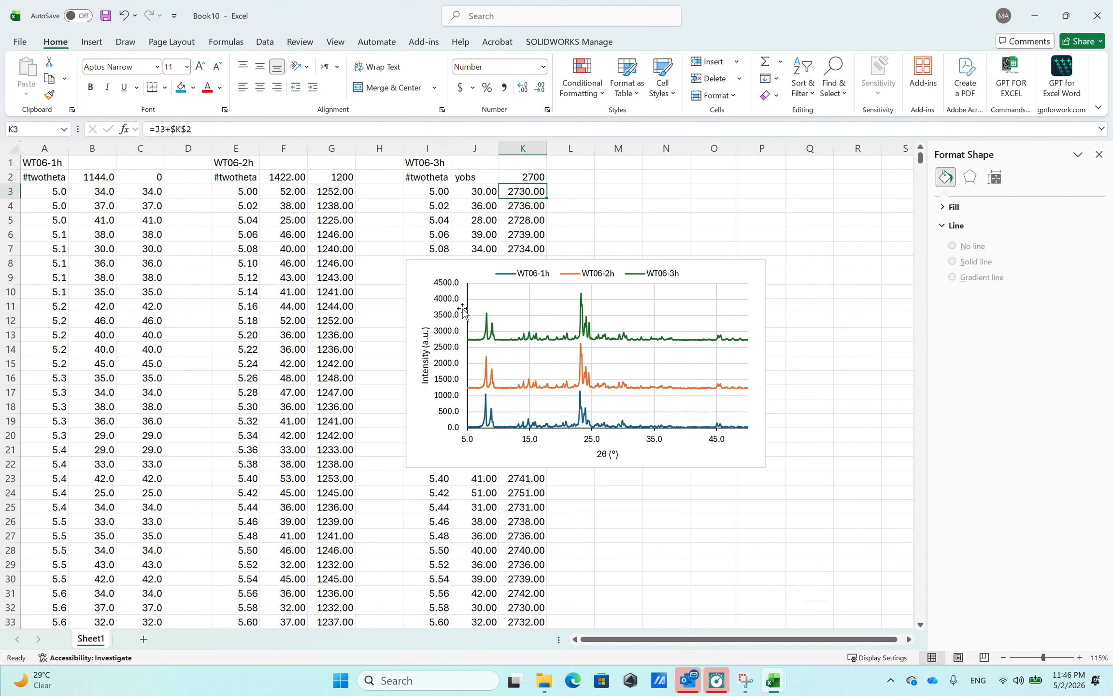
# Try a maximum bound of 6000 on the chart's vertical axis and reset the bound to automatic.
pyautogui.click(451, 301)
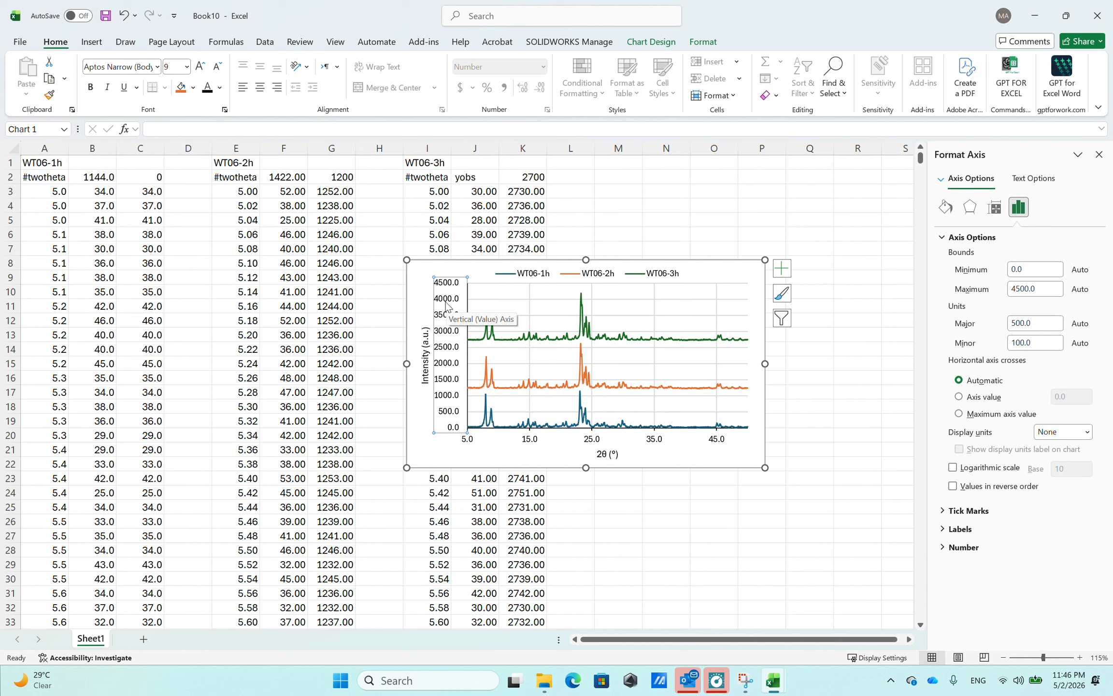
pyautogui.doubleClick(1034, 289)
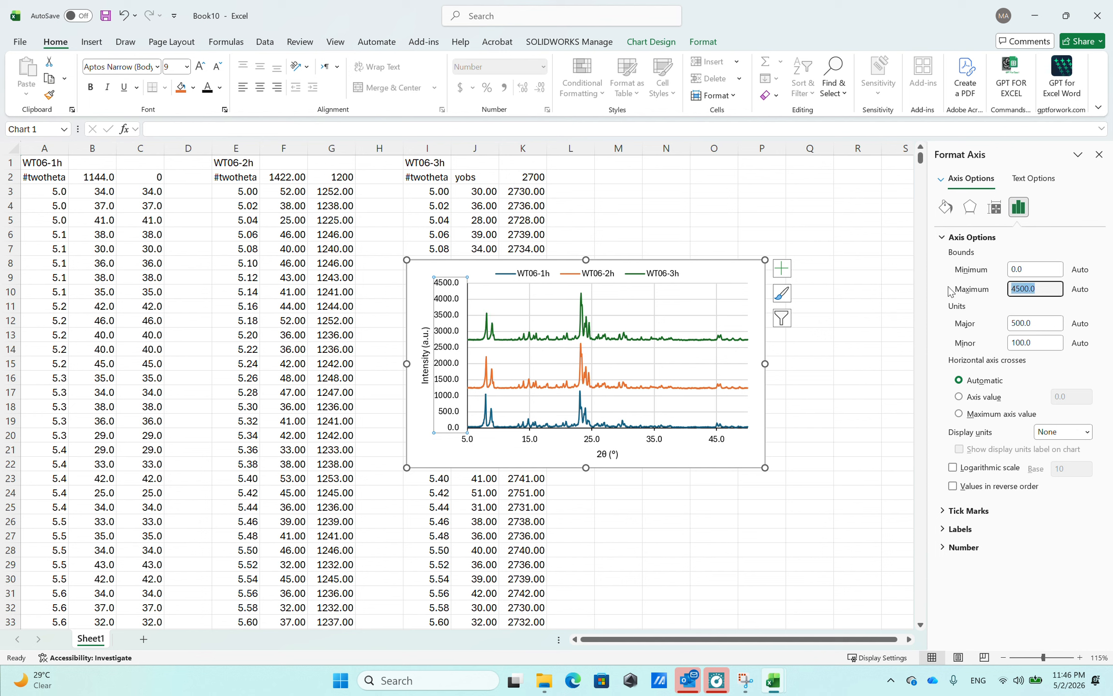
pyautogui.write('6000')
pyautogui.press('Tab')
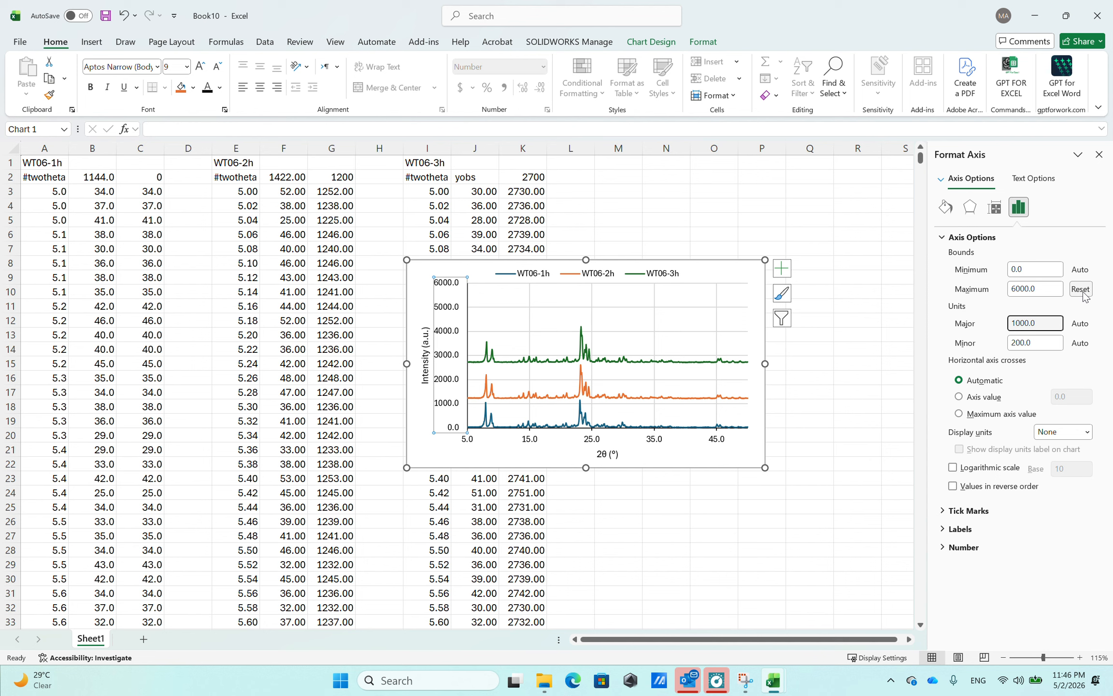
pyautogui.click(1082, 290)
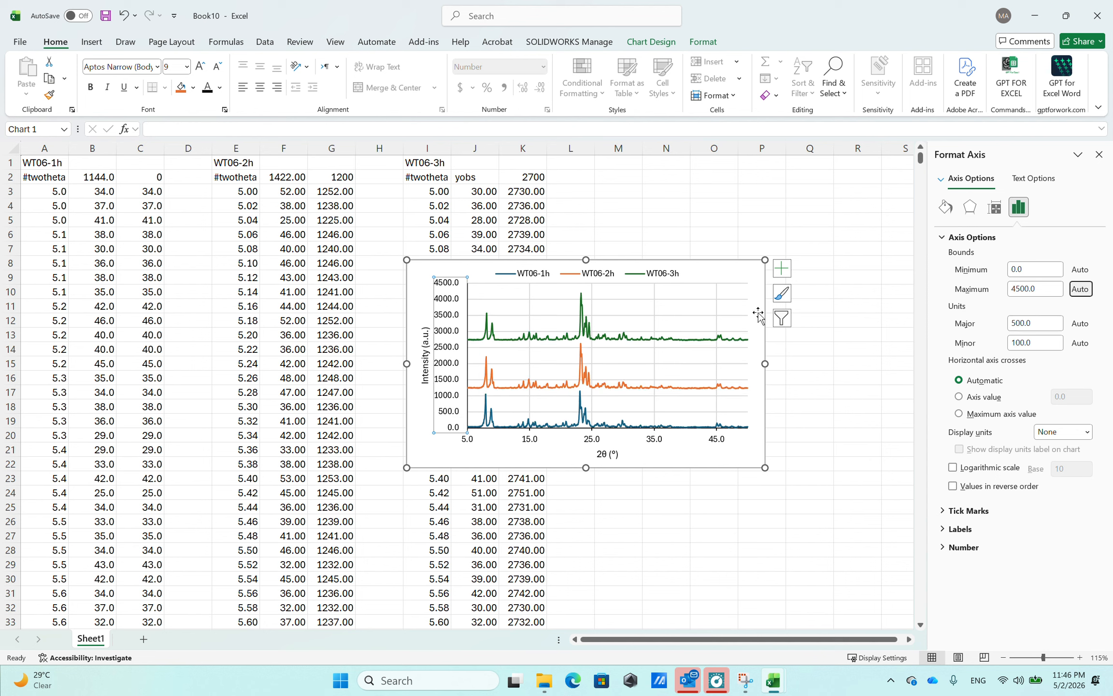
pyautogui.click(762, 205)
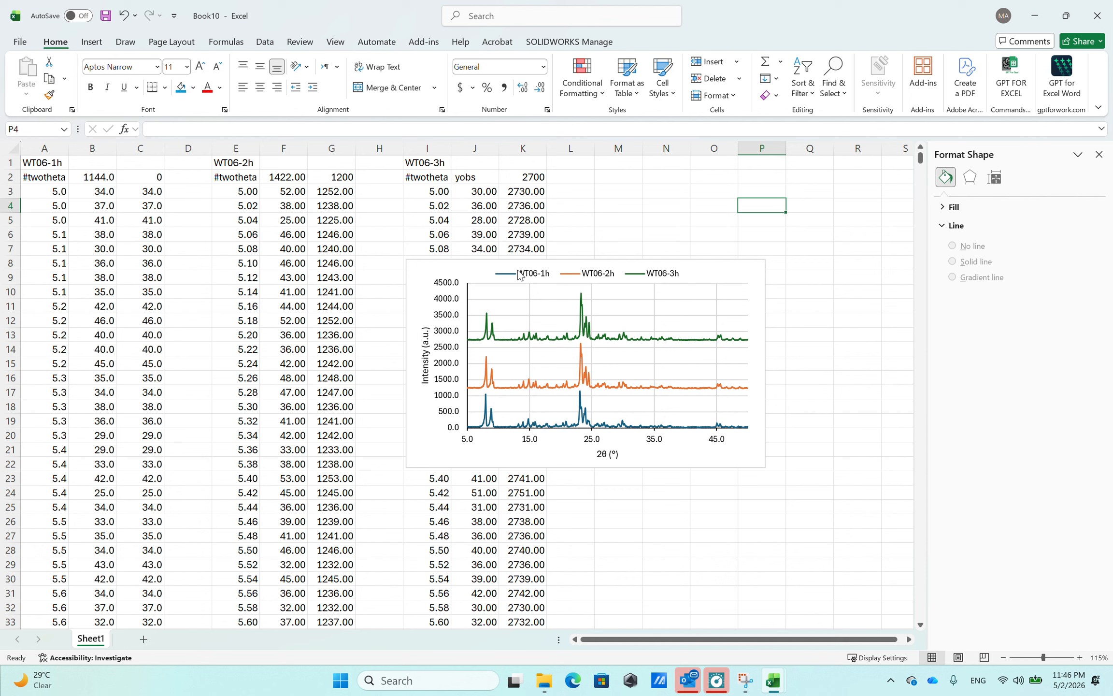
# Delete the chart's vertical value axis and widen the plot area toward the Intensity title.
pyautogui.click(453, 302)
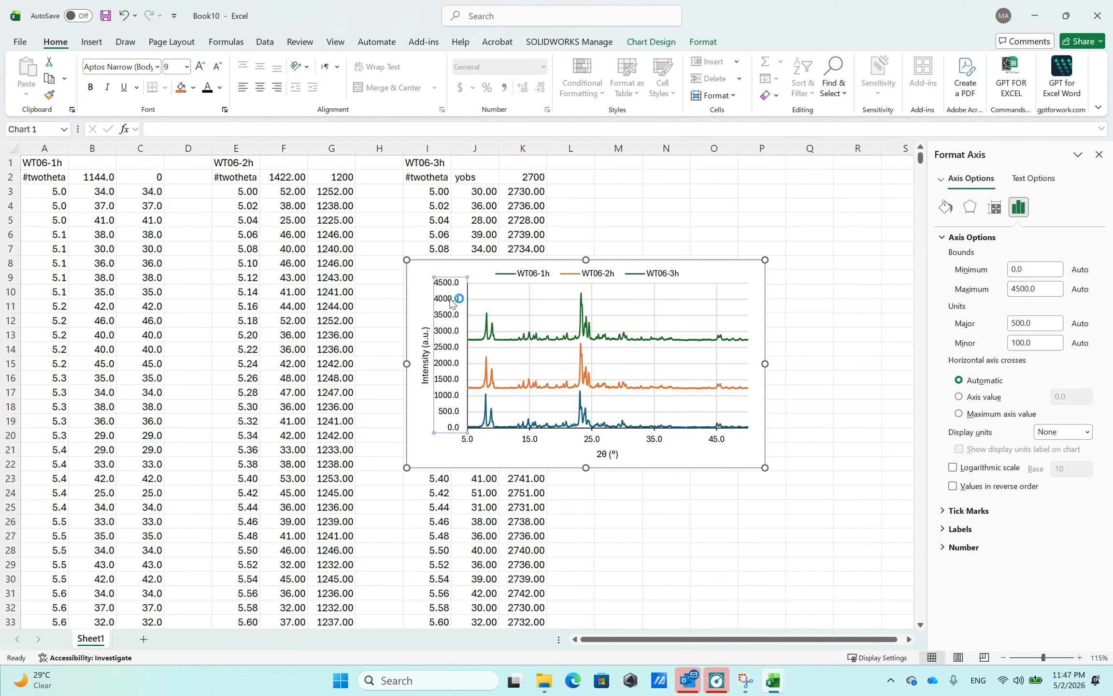
pyautogui.press('Delete')
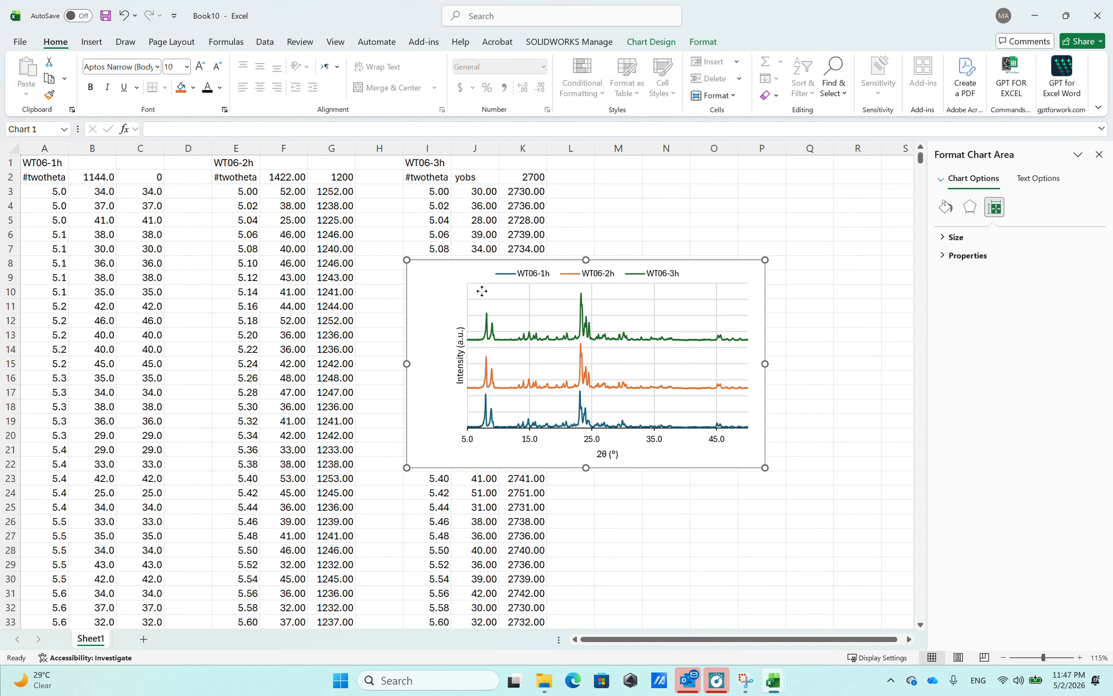
pyautogui.click(478, 289)
pyautogui.moveTo(467, 355); pyautogui.dragTo(441, 355)
# Set all chart text to Times New Roman, size 12, and stretch the chart downward to a height of about 9.54 cm.
pyautogui.click(469, 462)
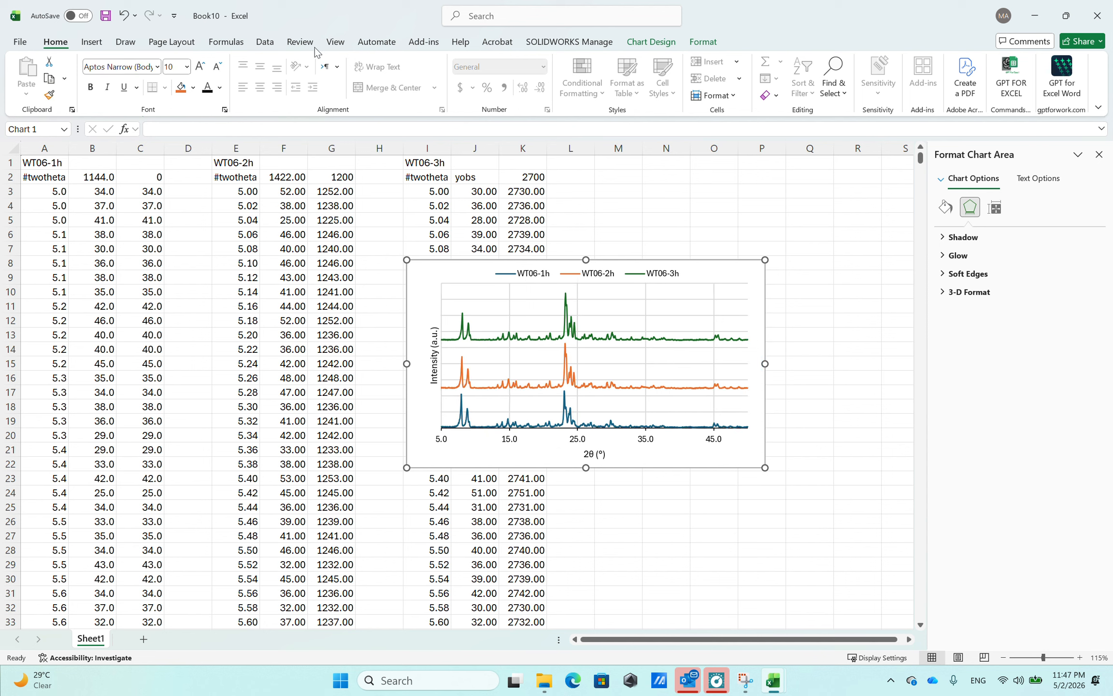
pyautogui.click(116, 66)
pyautogui.write('Times New Roman')
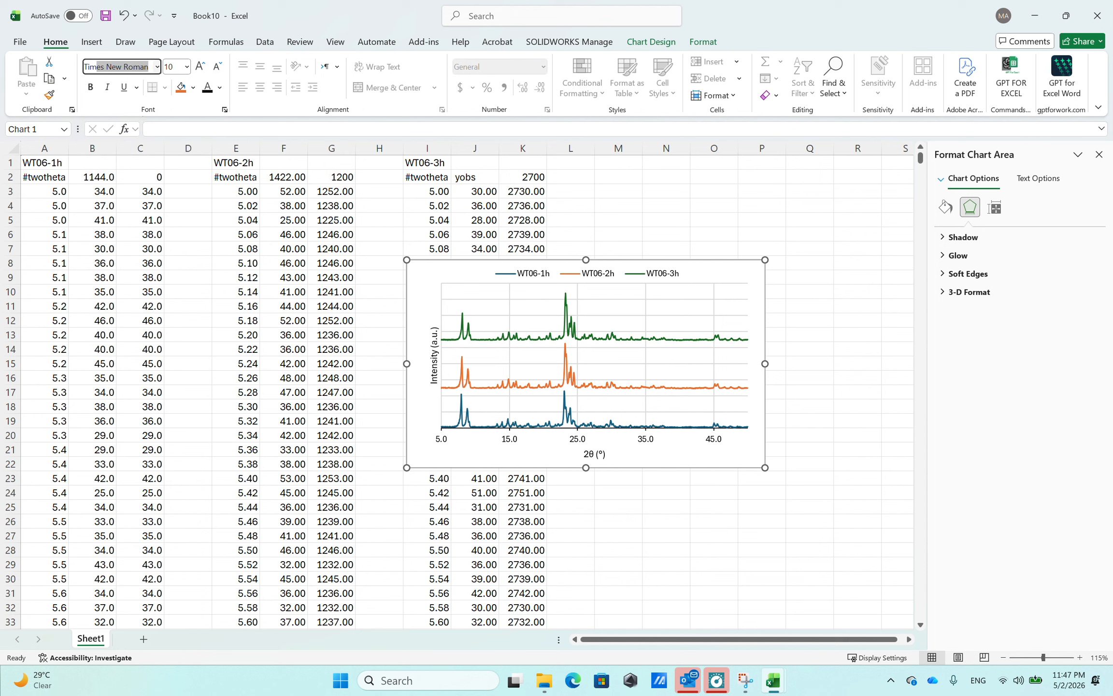
pyautogui.press('Return')
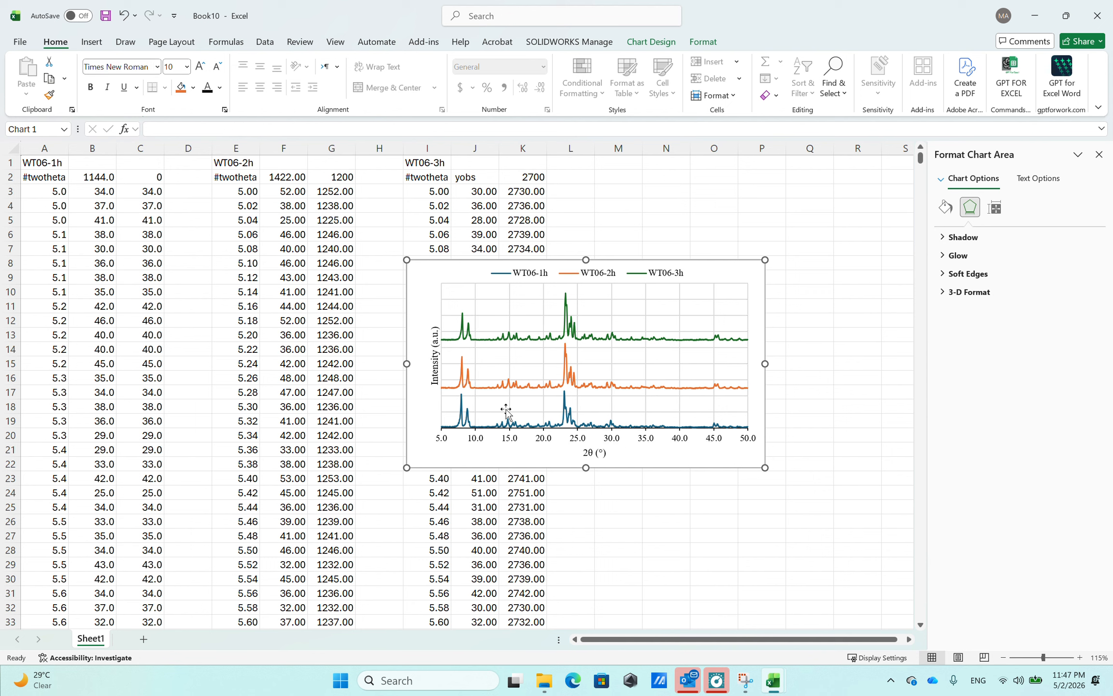
pyautogui.click(178, 66)
pyautogui.write('12')
pyautogui.press('Return')
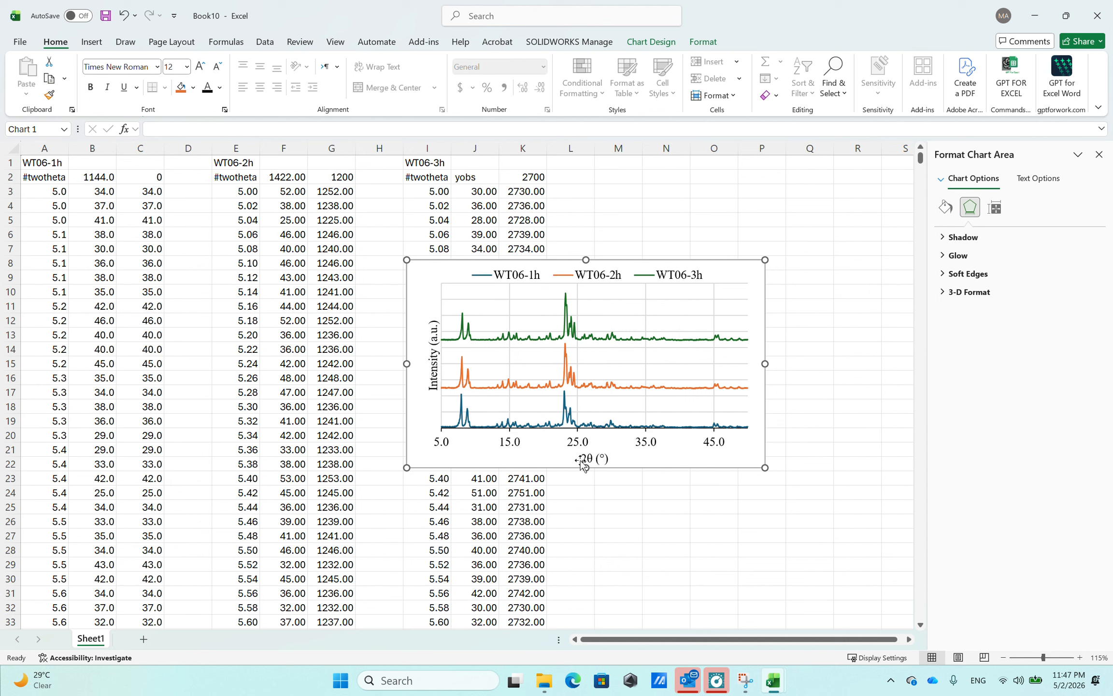
pyautogui.click(703, 412)
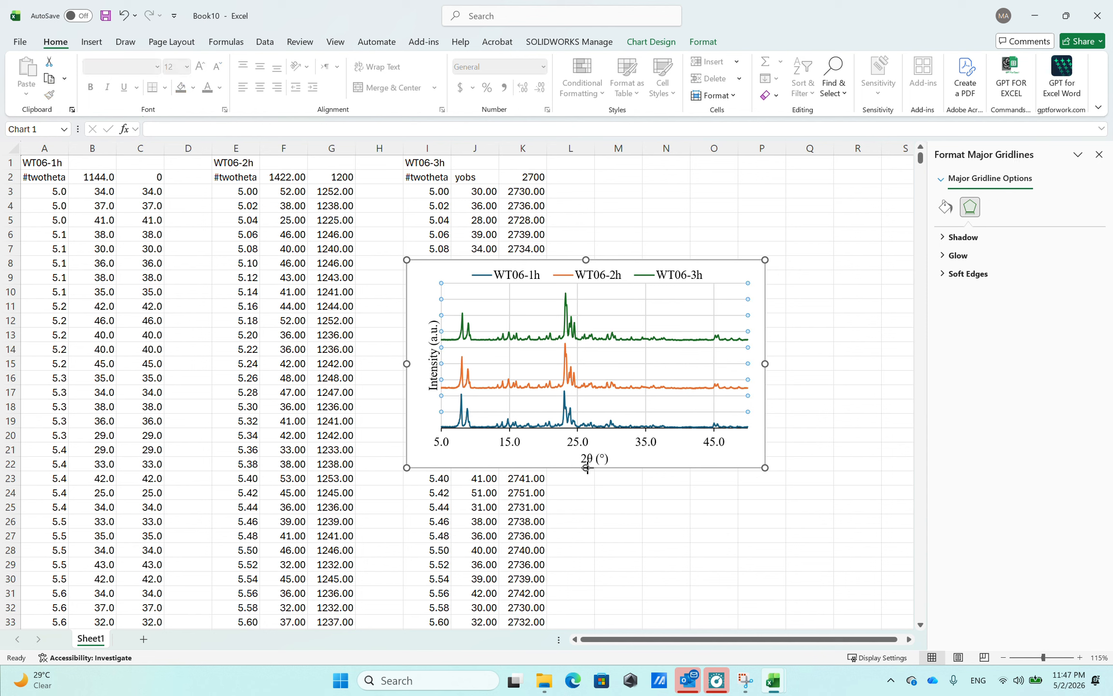
pyautogui.moveTo(593, 465); pyautogui.dragTo(592, 529)
pyautogui.click(705, 42)
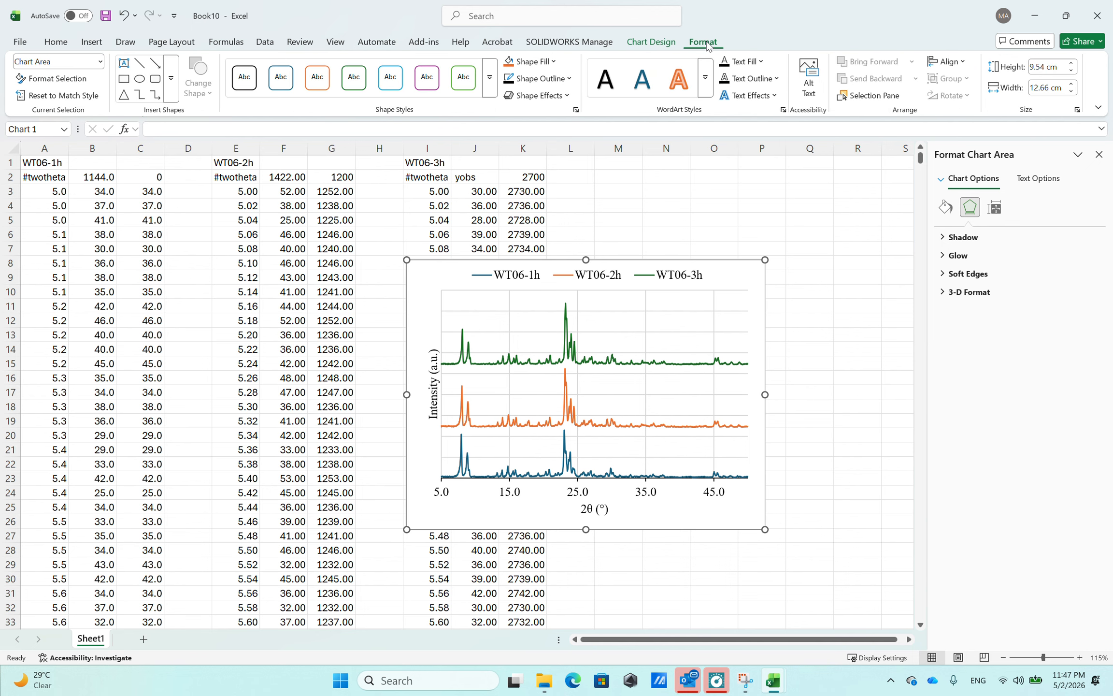
pyautogui.click(674, 44)
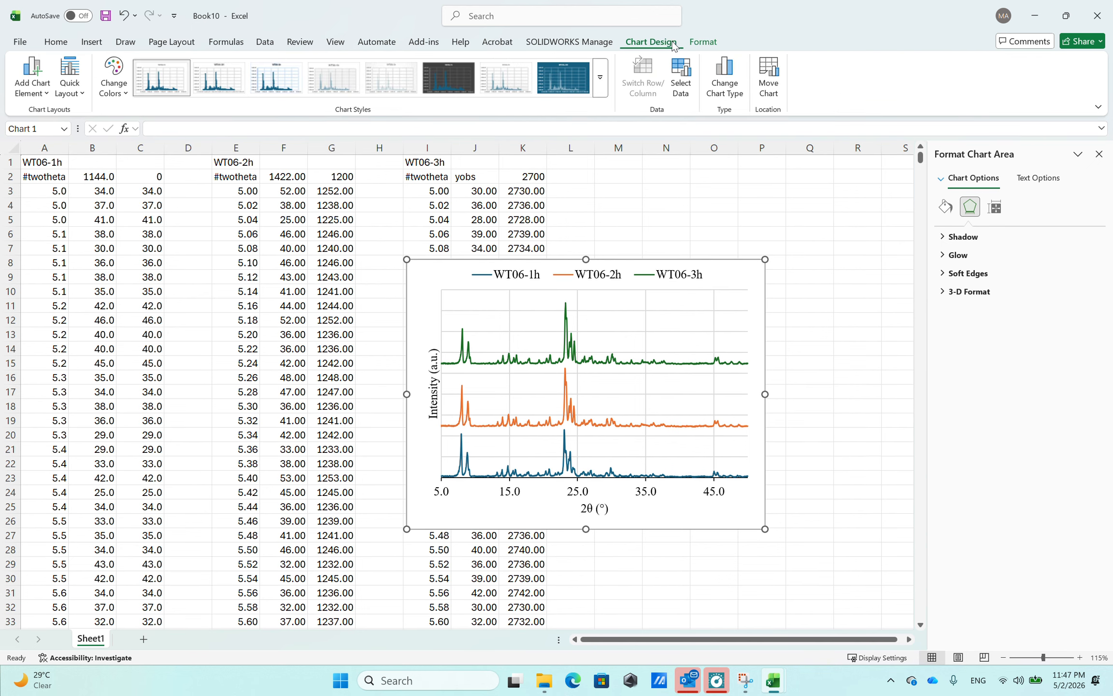
pyautogui.click(607, 105)
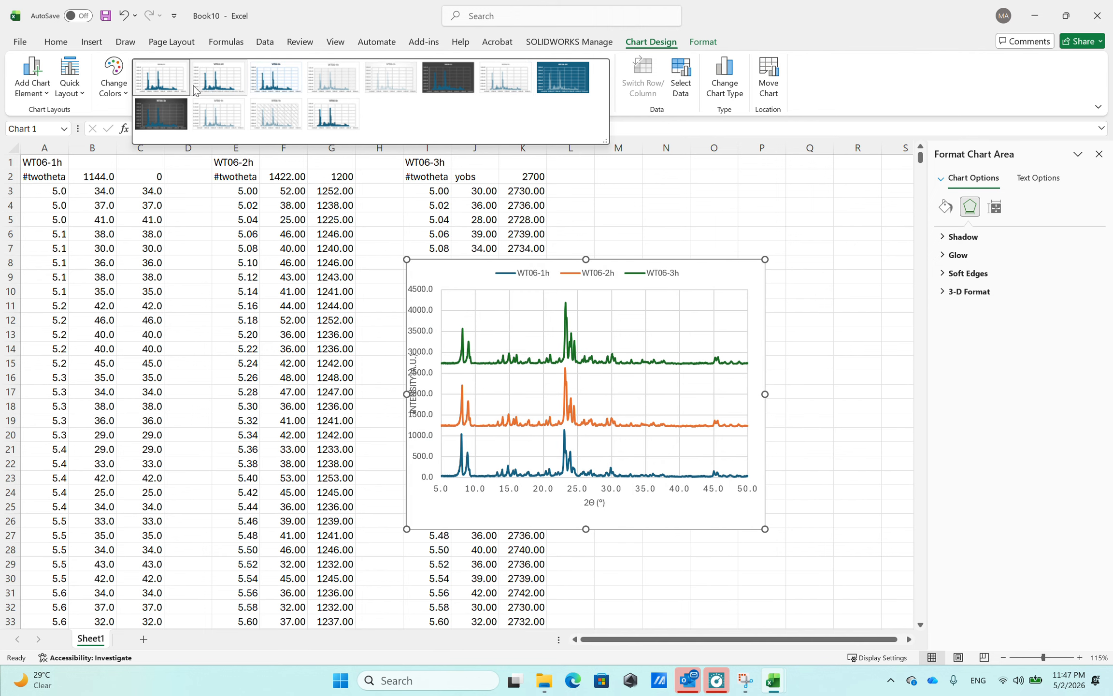
pyautogui.click(332, 119)
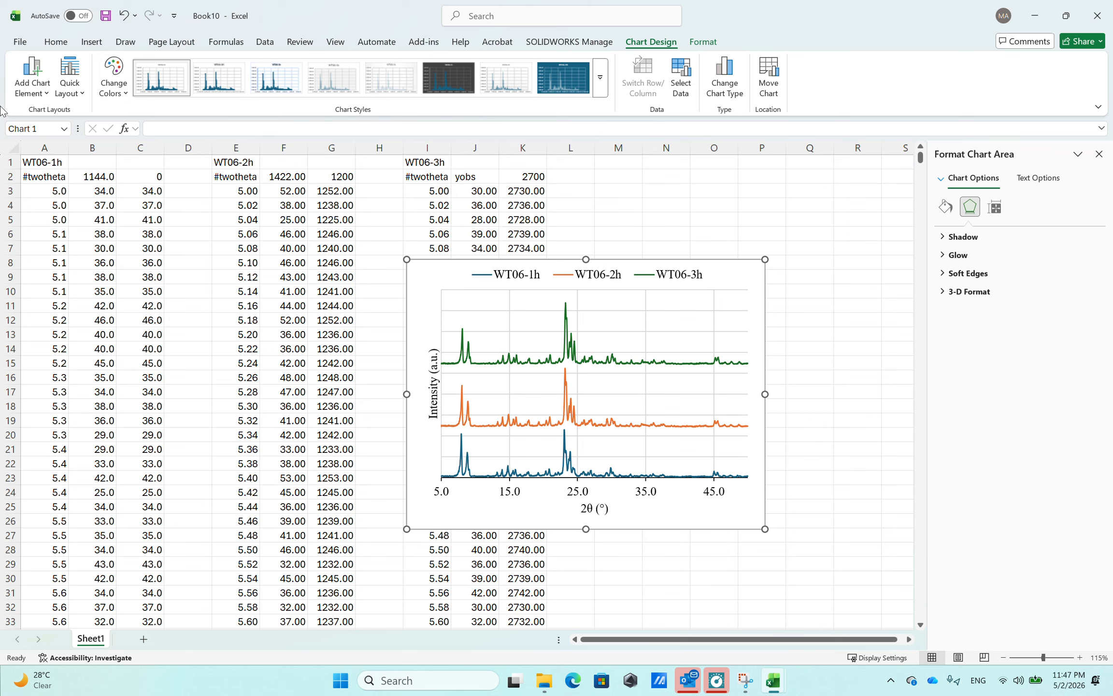
pyautogui.click(75, 93)
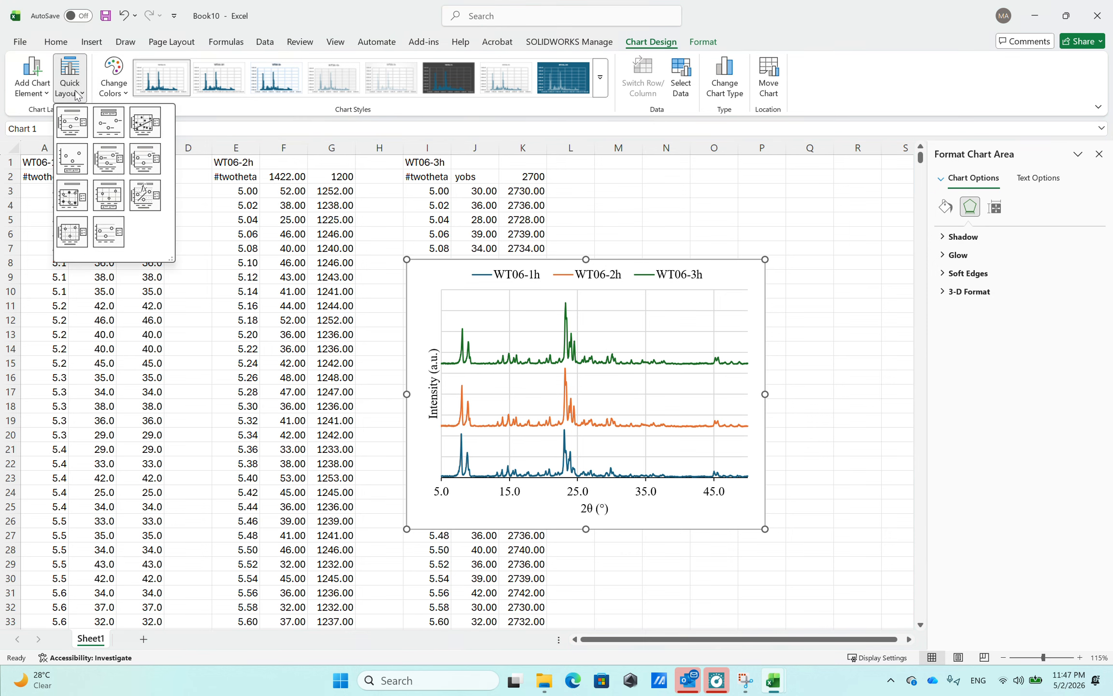
pyautogui.click(24, 95)
# Delete the vertical and horizontal major gridlines from the chart.
pyautogui.click(705, 39)
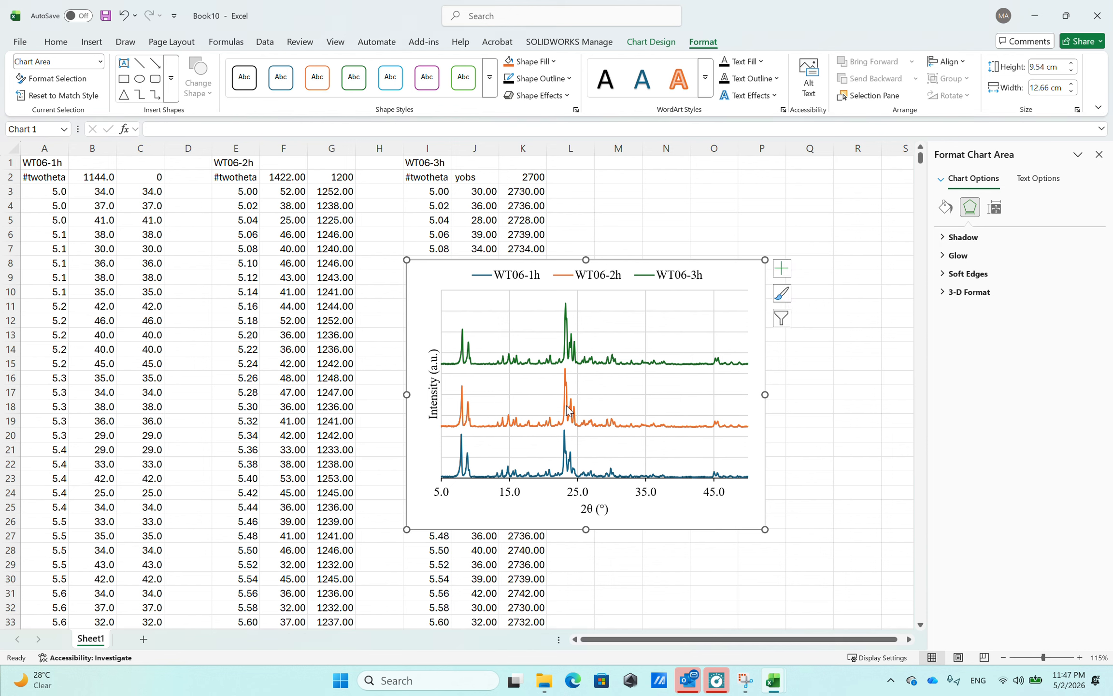
pyautogui.click(638, 384)
pyautogui.click(644, 375)
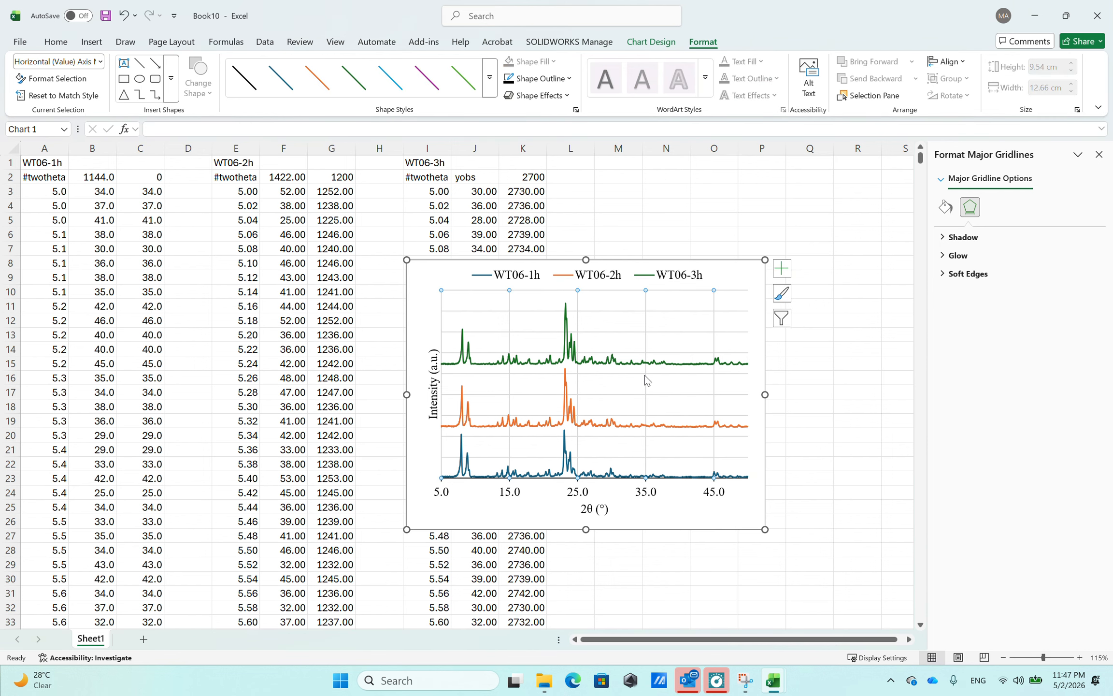
pyautogui.press('Escape')
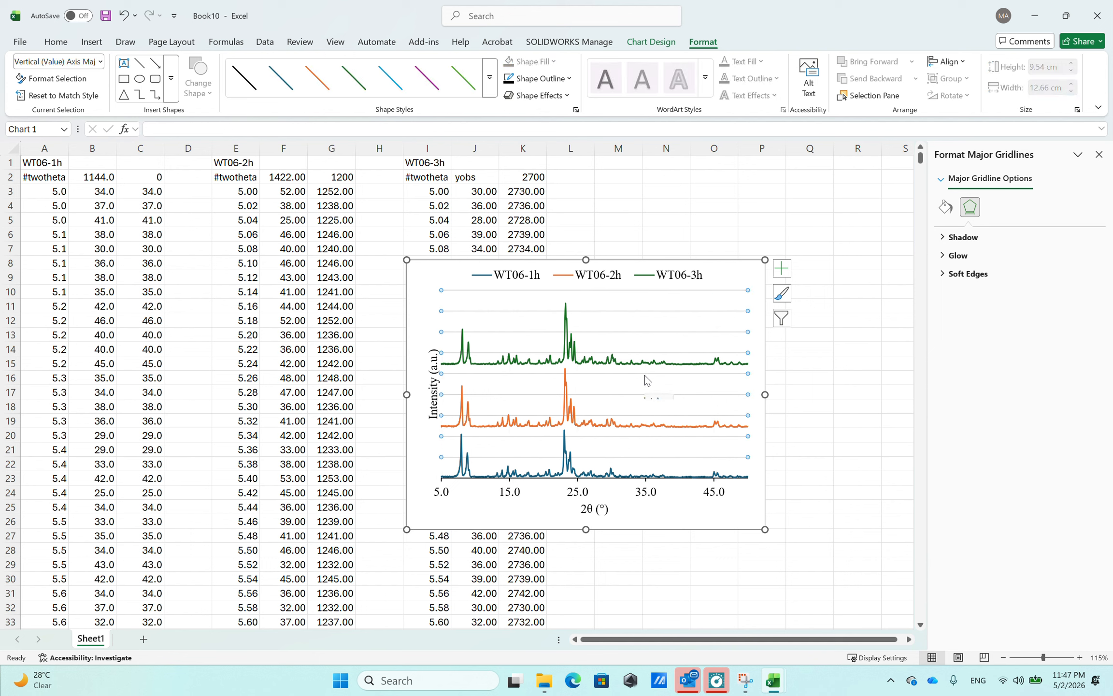
pyautogui.press('Delete')
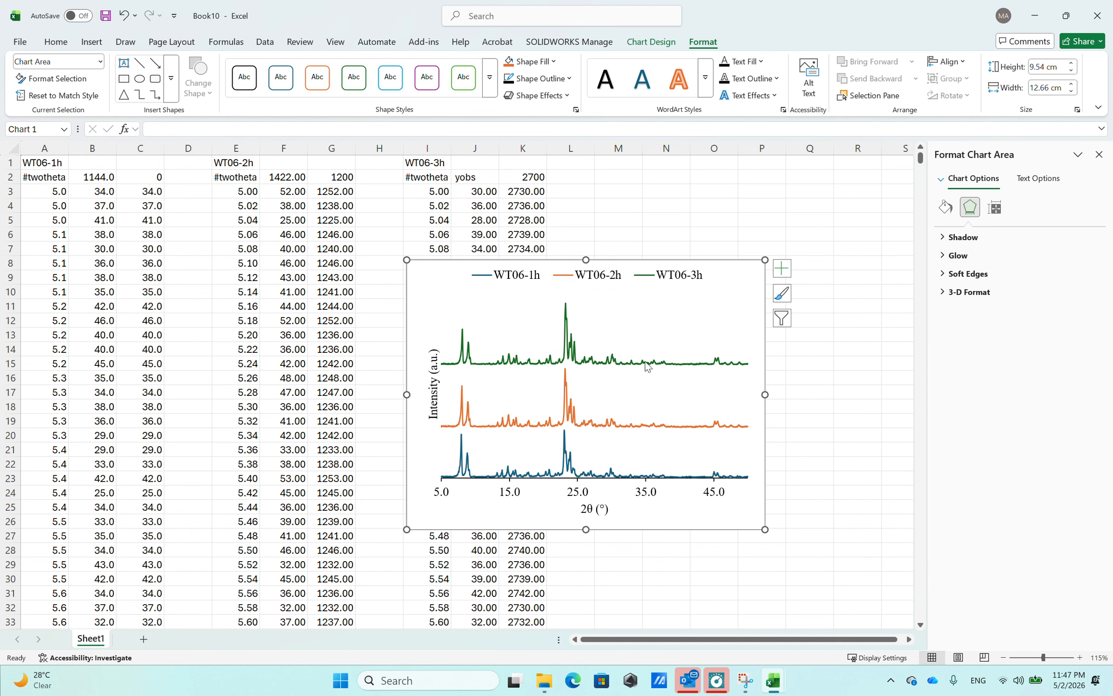
# Give the chart's plot area an outline in the automatic black colour.
pyautogui.click(692, 333)
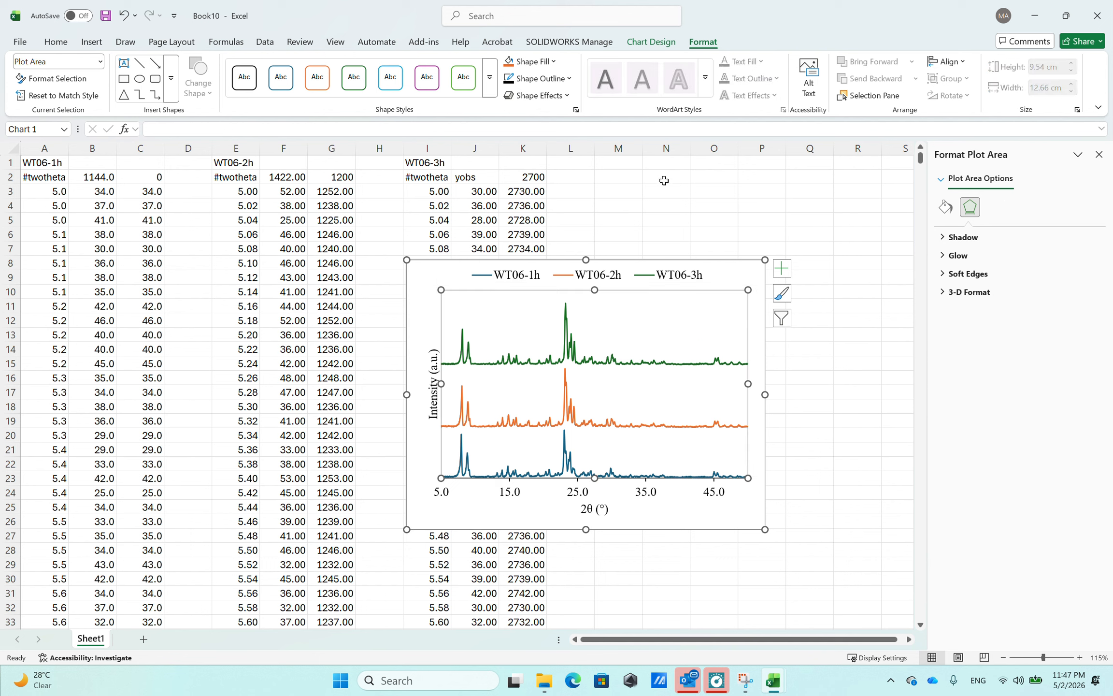
pyautogui.click(551, 81)
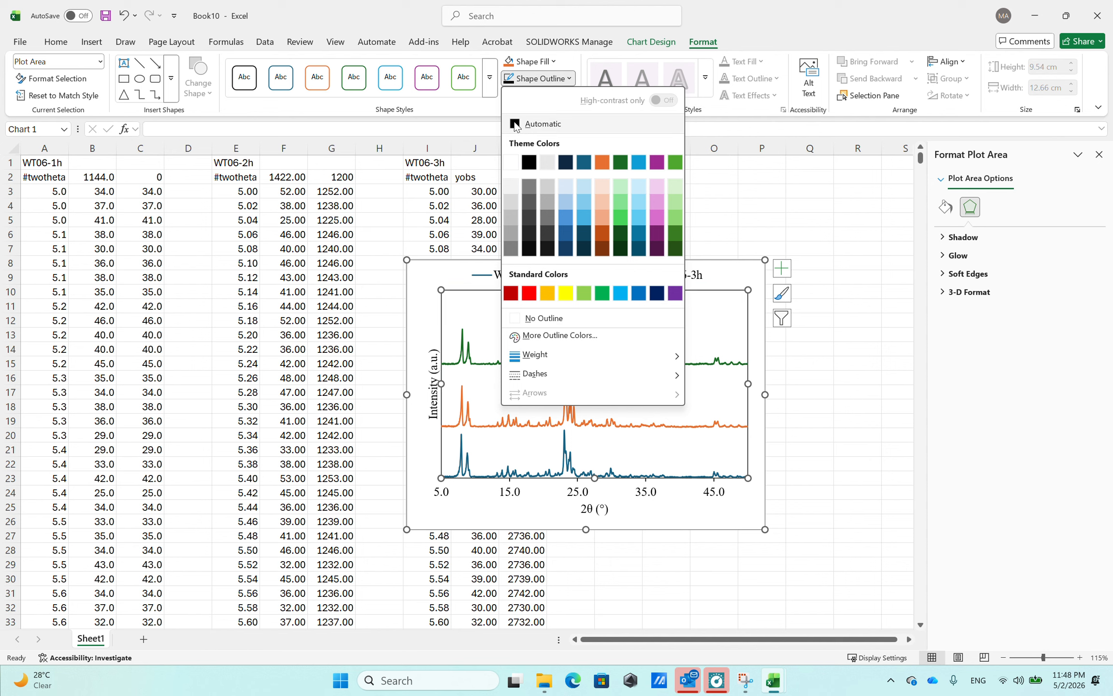
pyautogui.click(515, 125)
pyautogui.click(697, 203)
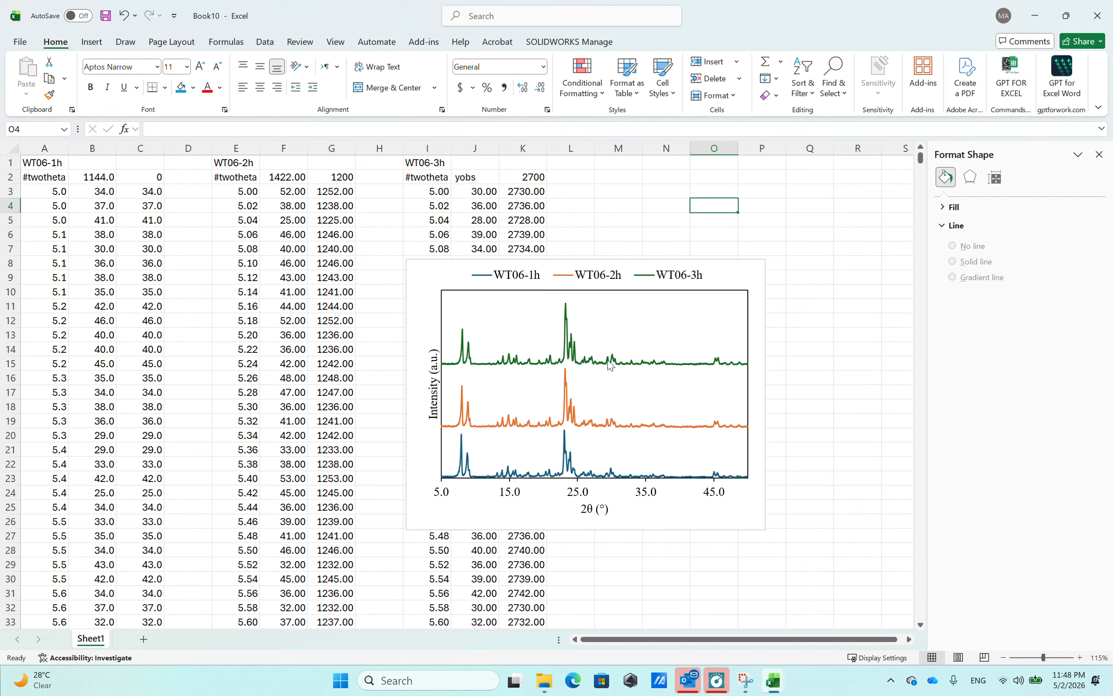
# Try thicker line widths up to 2.5 pt on the WT06-3h curve and bring the width back to 1.5 pt.
pyautogui.click(610, 365)
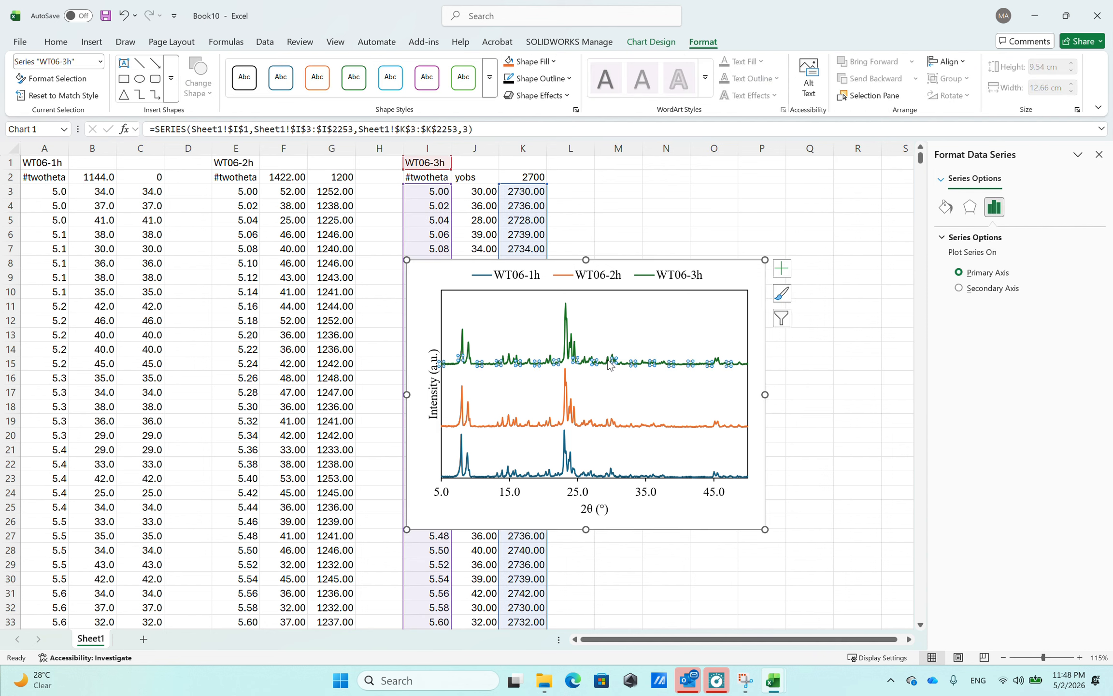
pyautogui.click(630, 322)
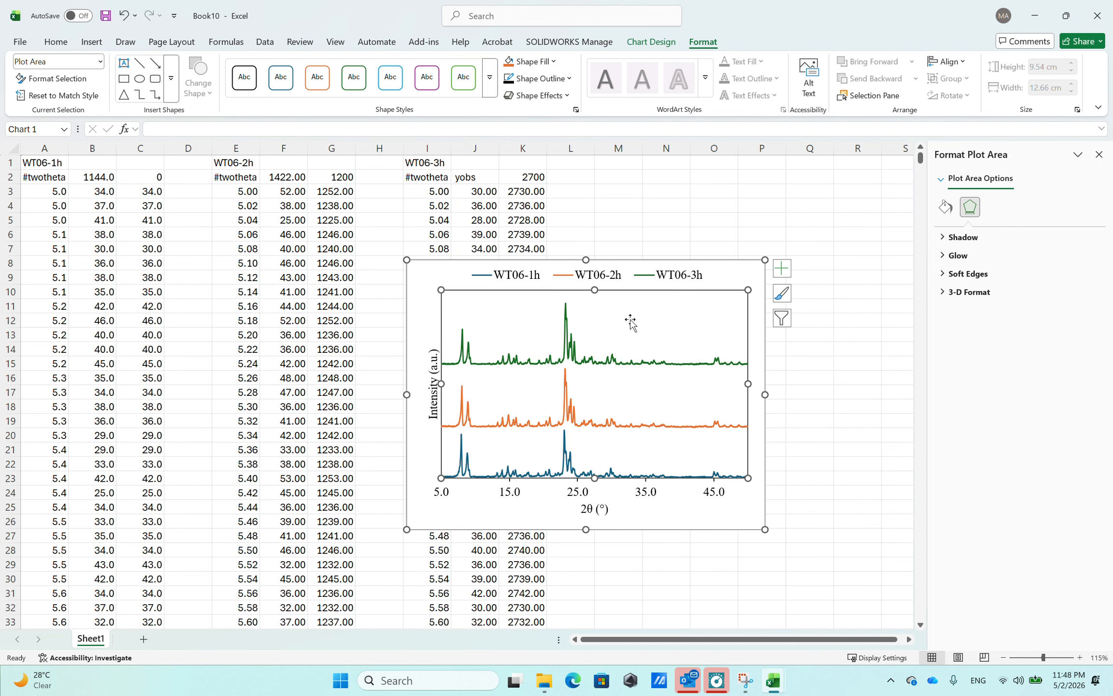
pyautogui.click(586, 366)
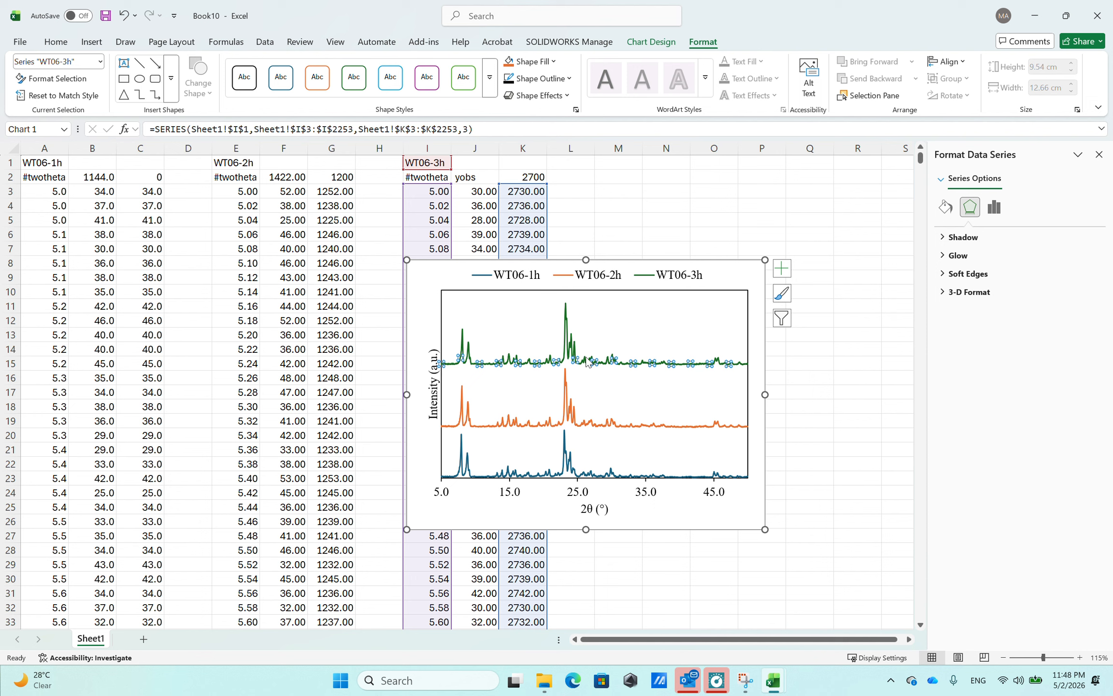
pyautogui.click(564, 82)
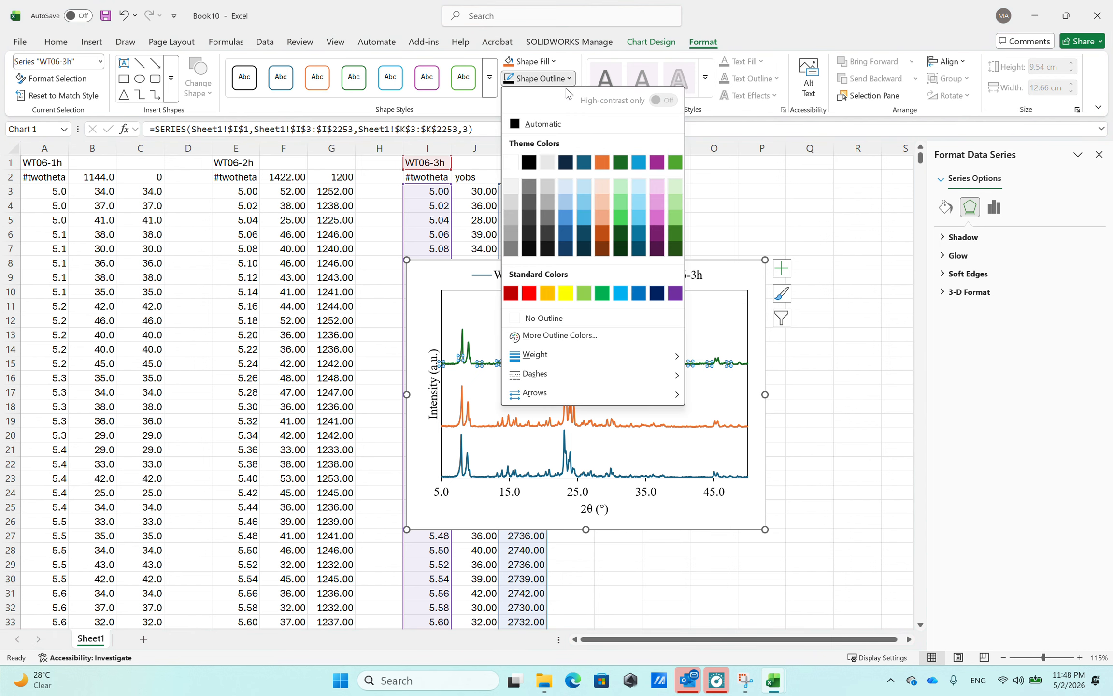
pyautogui.moveTo(629, 358)
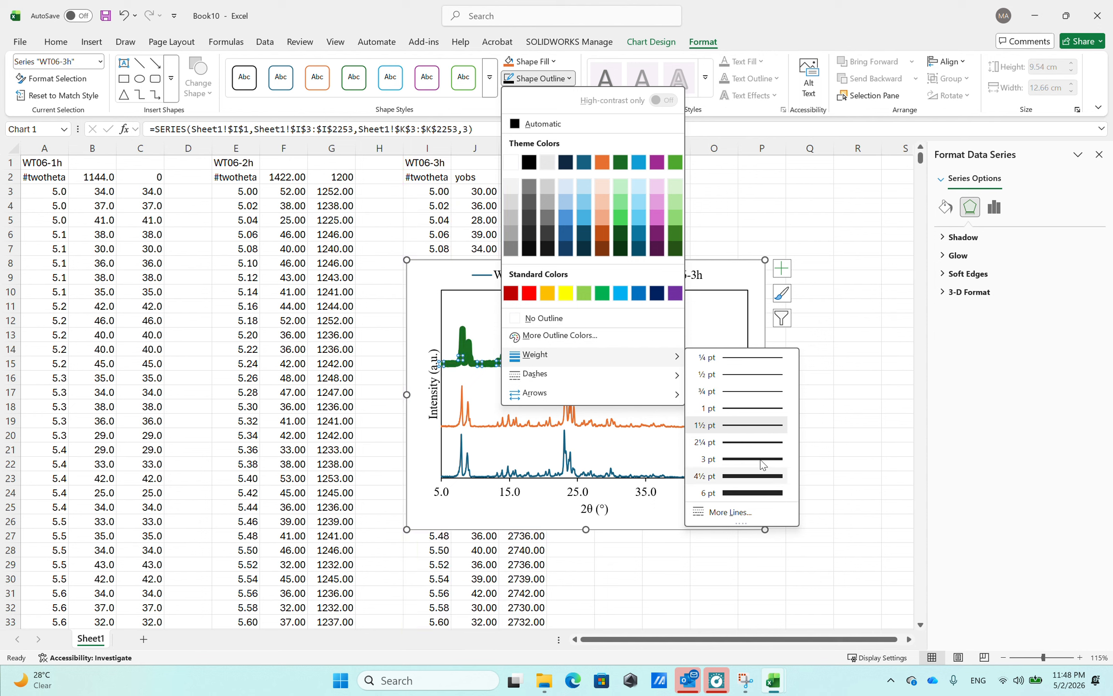
pyautogui.click(748, 514)
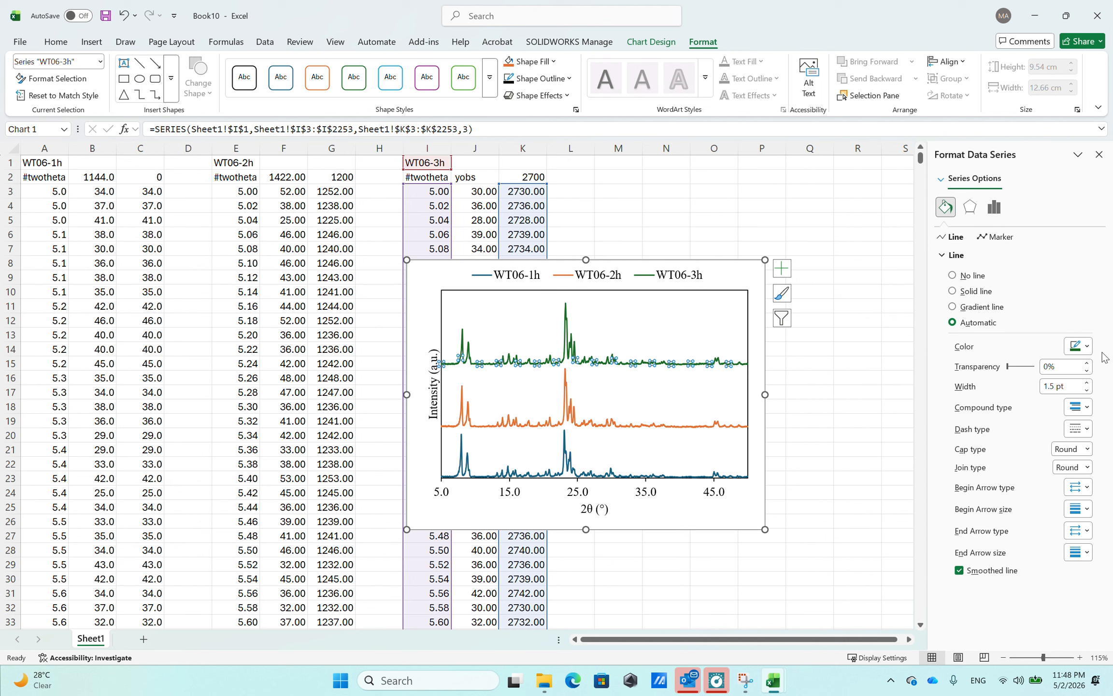
pyautogui.click(1087, 382)
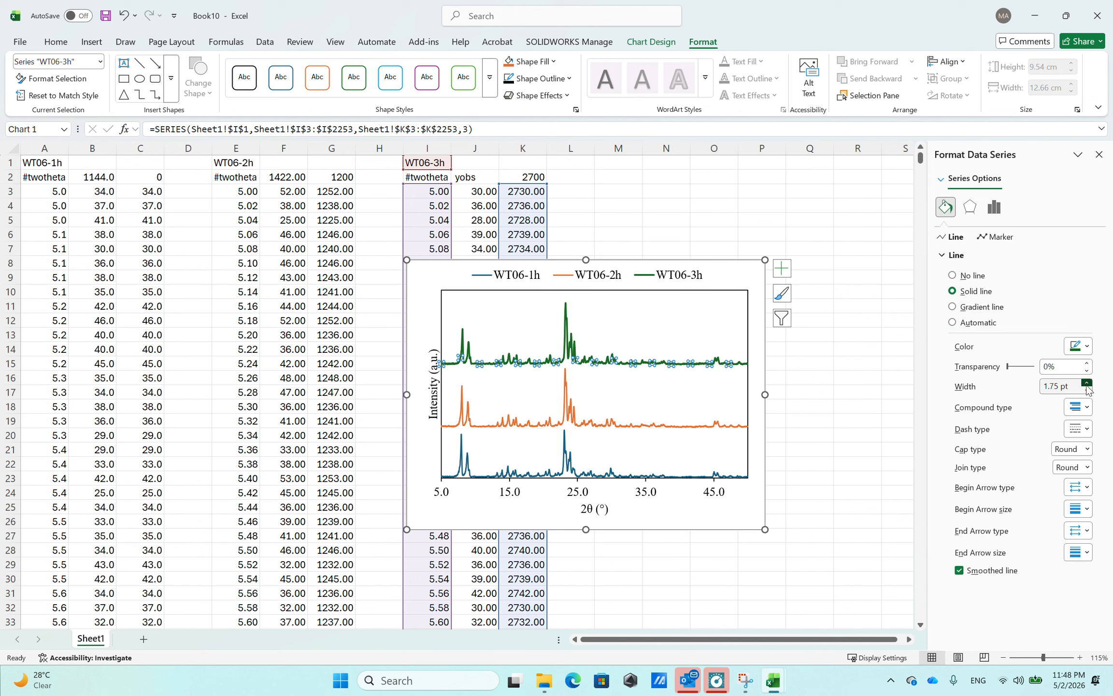
pyautogui.click(1087, 382)
pyautogui.click(1086, 382)
pyautogui.click(1087, 382)
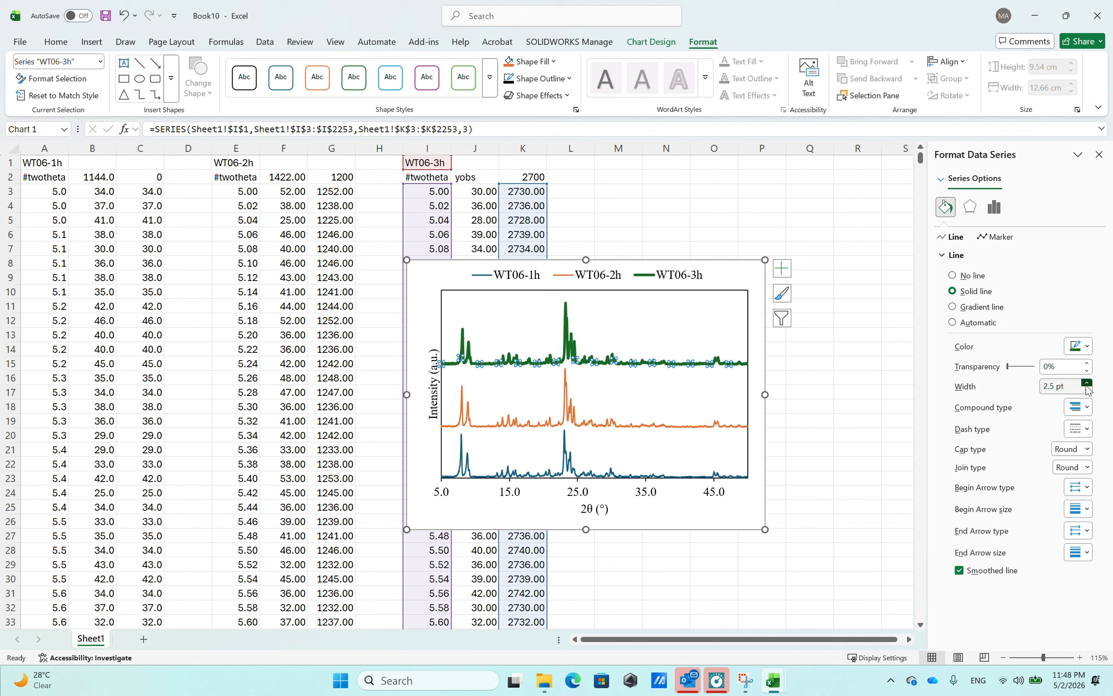
pyautogui.click(1086, 391)
pyautogui.click(1086, 391)
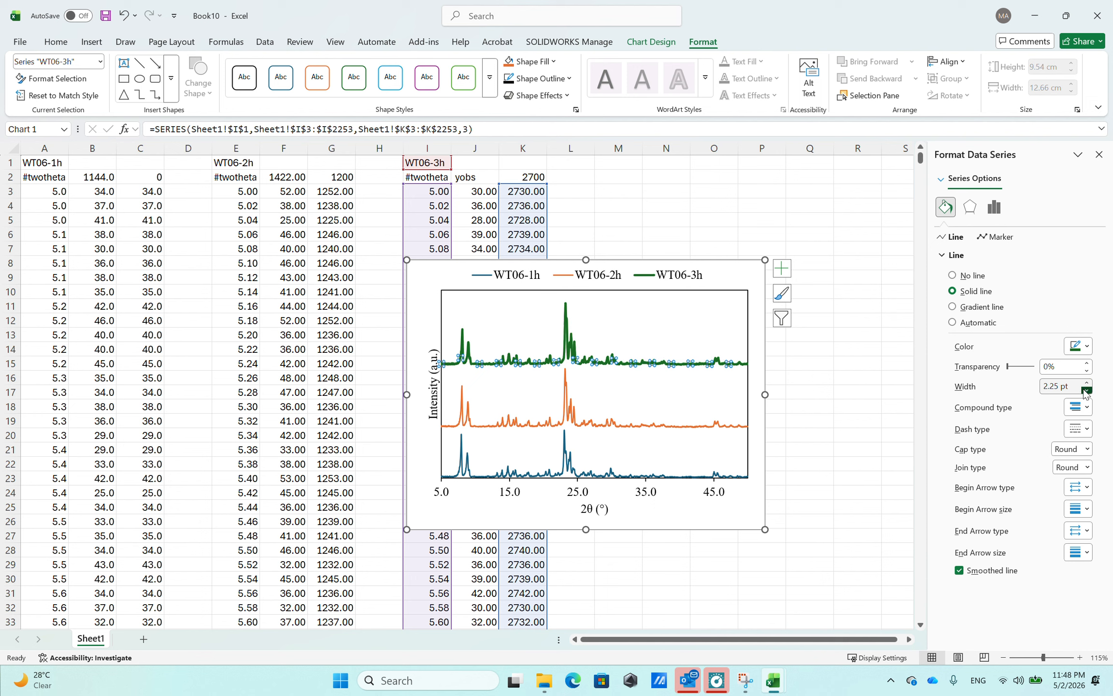
pyautogui.click(1086, 391)
pyautogui.click(1087, 391)
pyautogui.click(1086, 391)
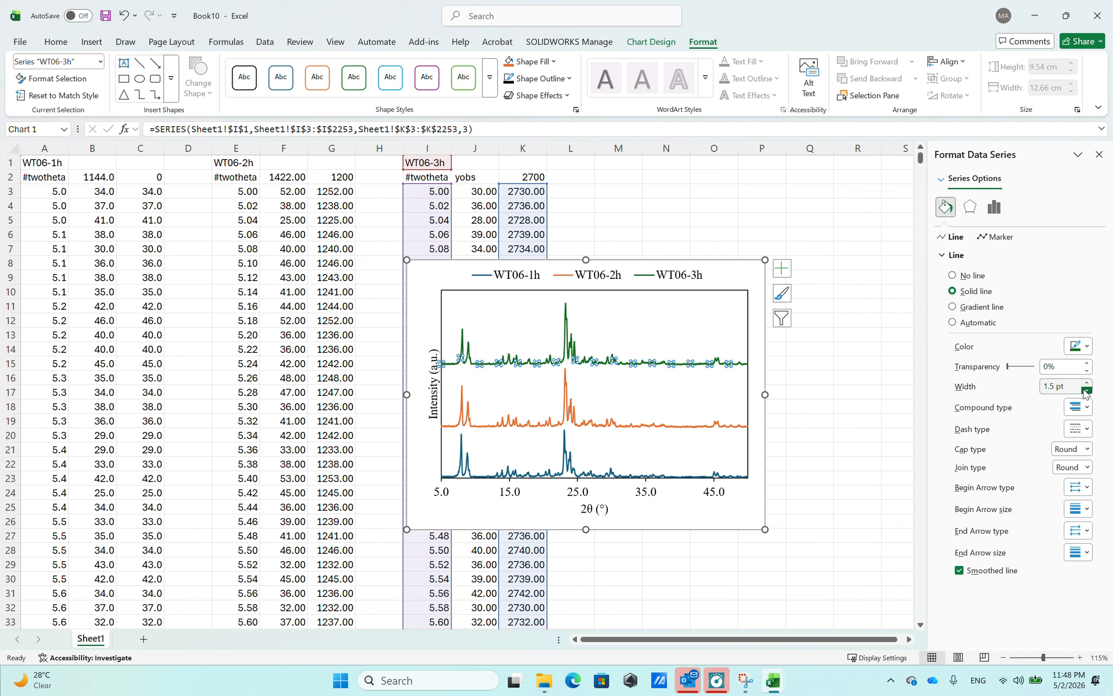
# Try heavier line widths of 2 and 2.5 pt on the WT06-3h curve again and restore 1.5 pt.
pyautogui.click(1087, 383)
pyautogui.click(1087, 382)
pyautogui.click(1087, 382)
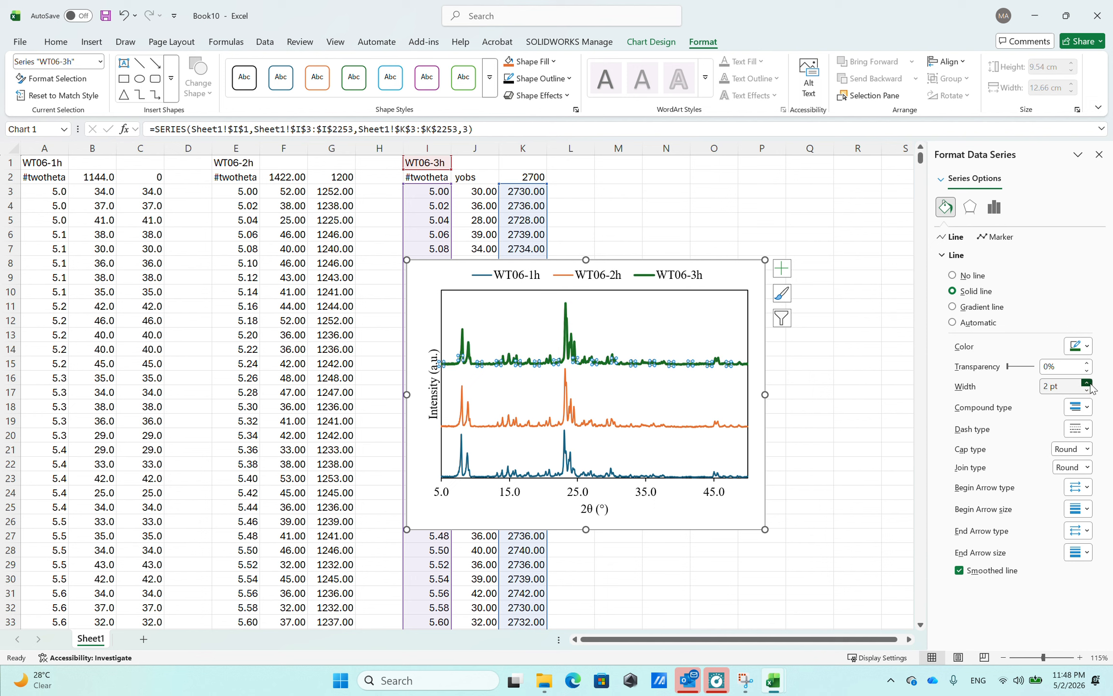
pyautogui.click(1087, 383)
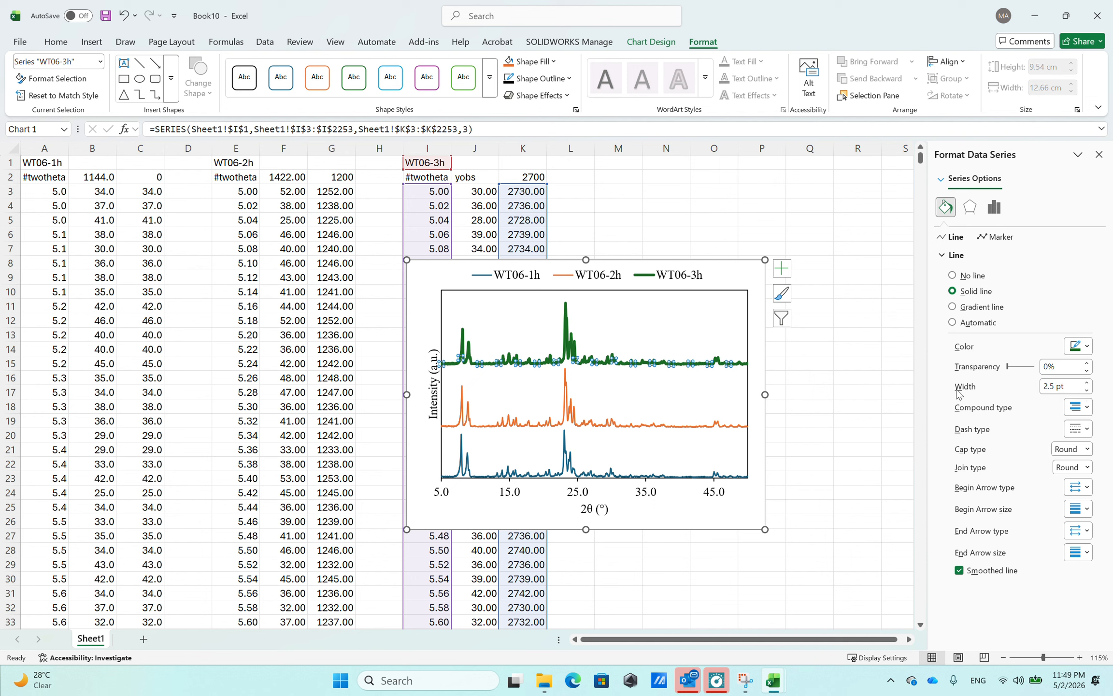
pyautogui.click(1086, 390)
pyautogui.click(1087, 390)
pyautogui.click(1087, 390)
pyautogui.click(1087, 390)
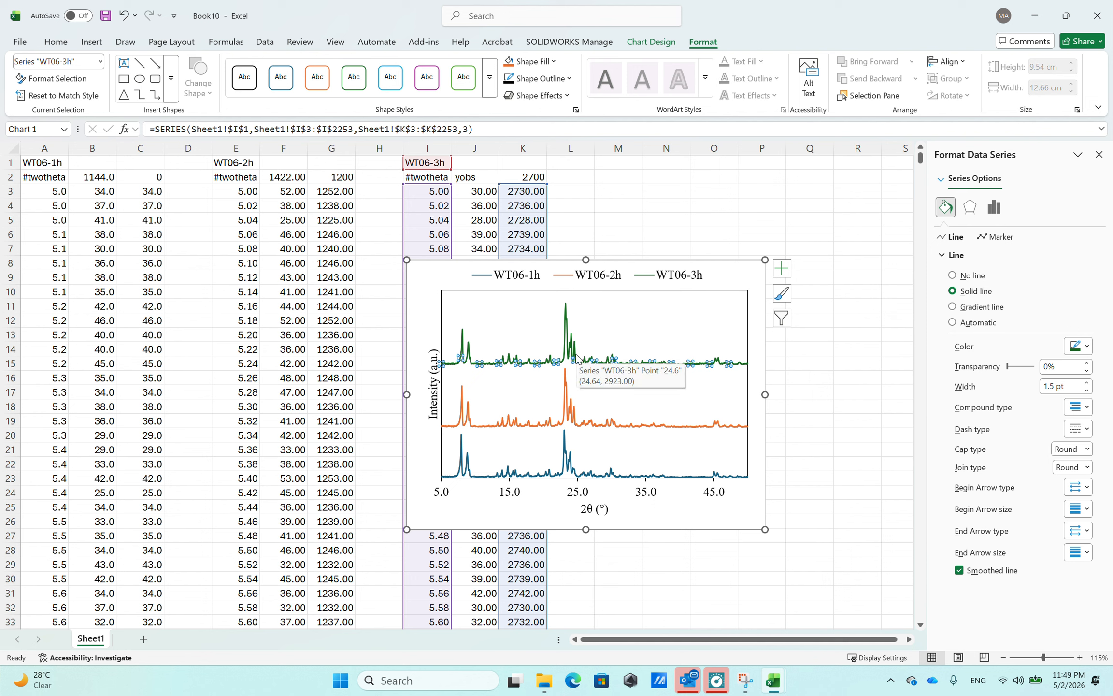
# Try the theme colour Plum, Accent 5, Lighter 40% on the WT06-3h curve.
pyautogui.moveTo(566, 420)
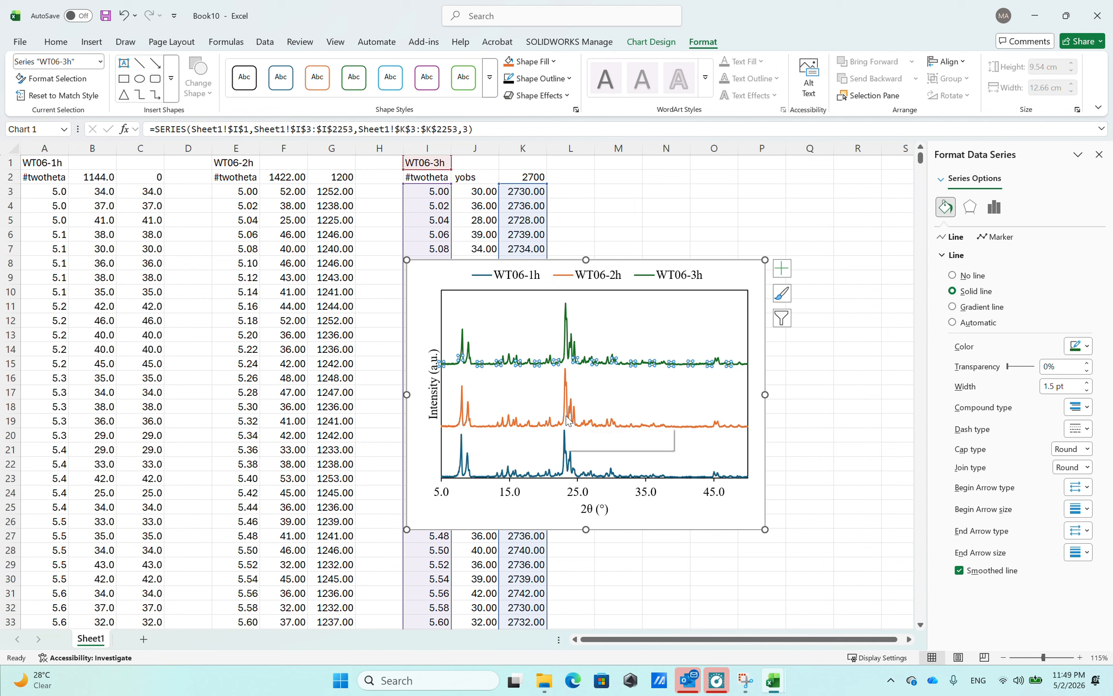
pyautogui.click(567, 418)
pyautogui.moveTo(576, 474)
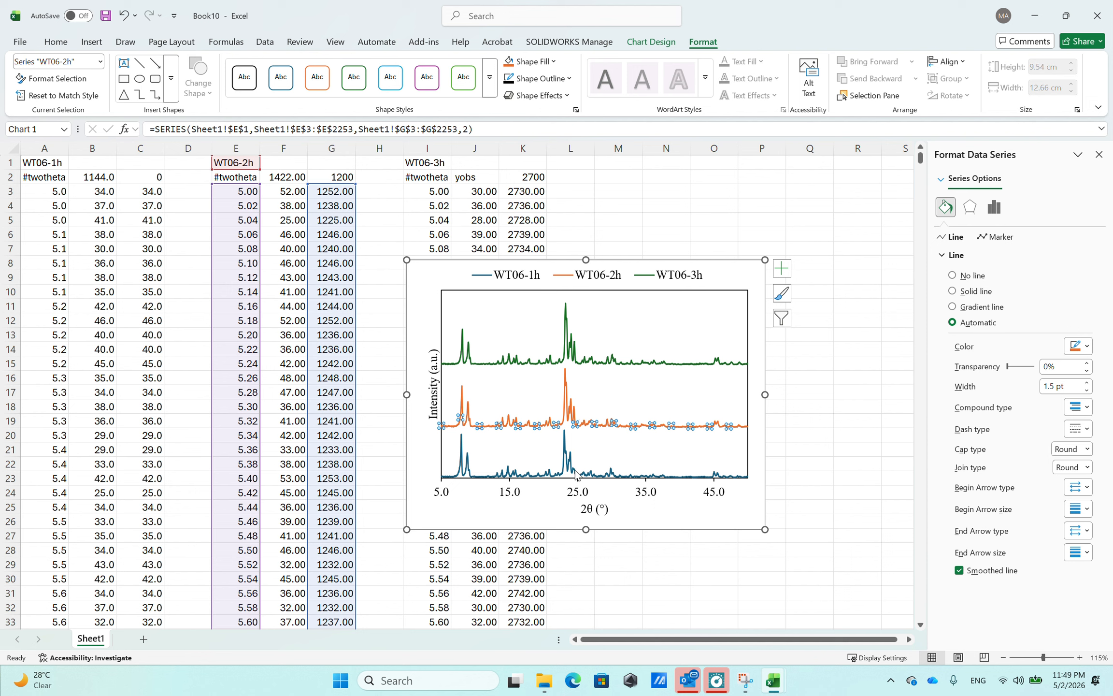
pyautogui.click(575, 473)
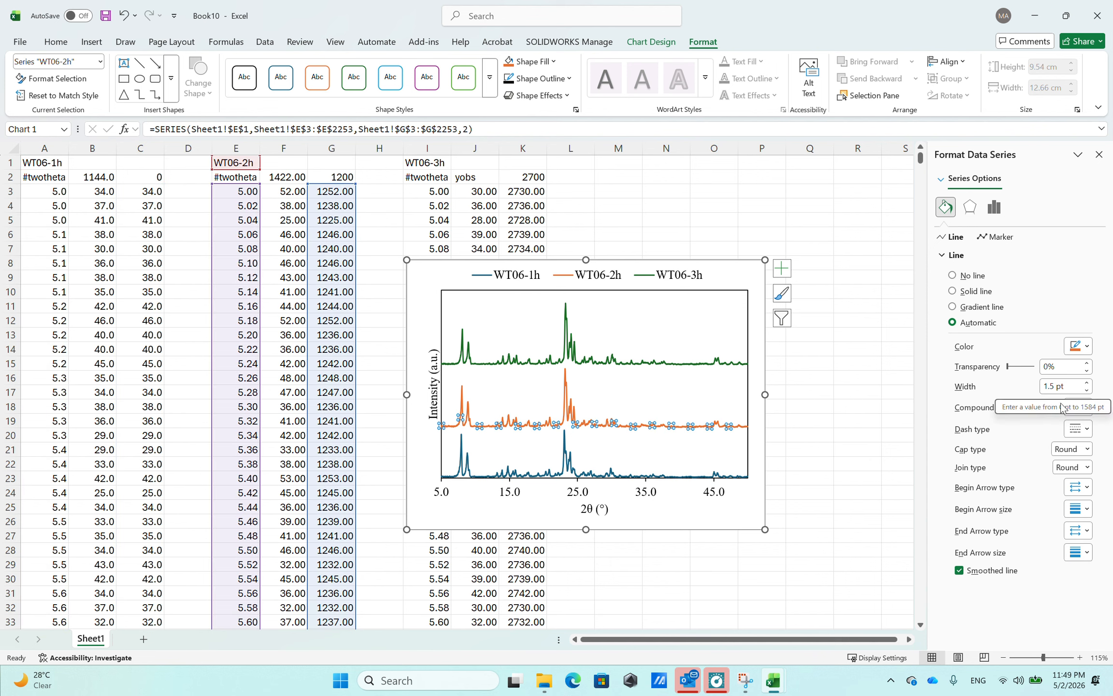
pyautogui.click(618, 360)
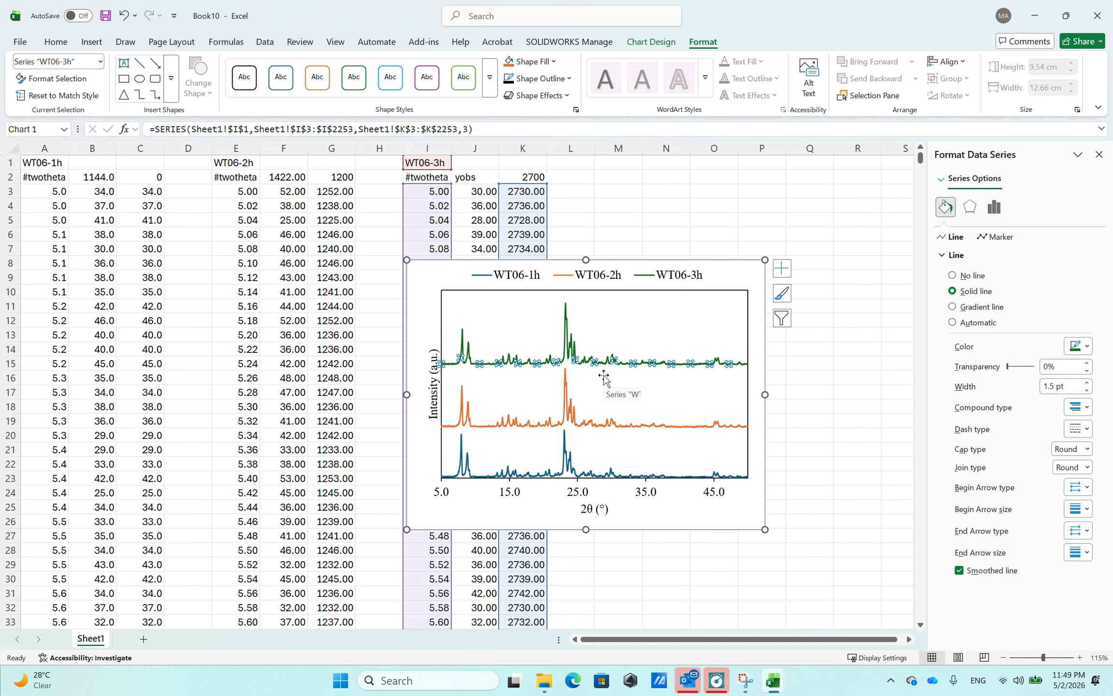
pyautogui.click(553, 79)
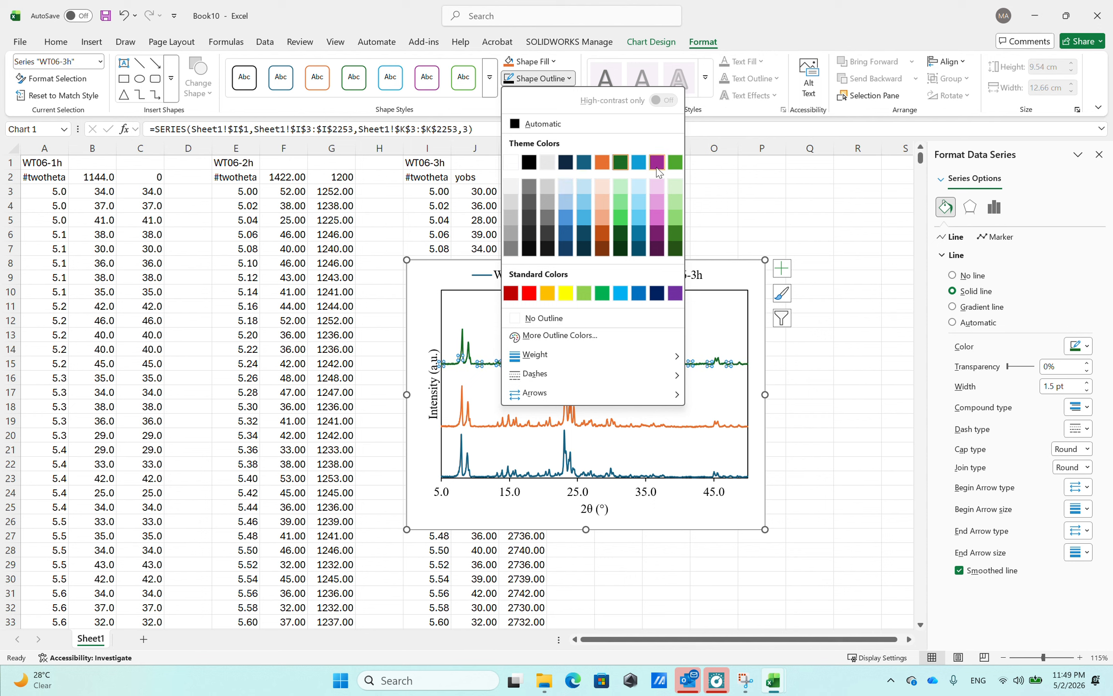
pyautogui.click(657, 216)
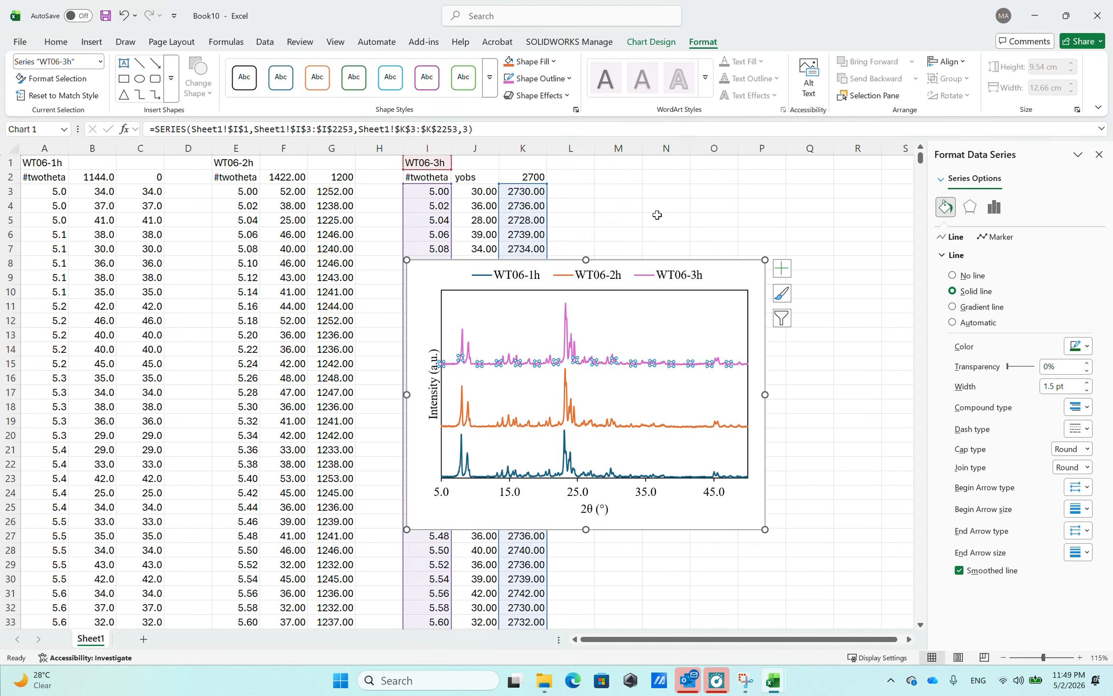
# Try a bright green from the standard colours of the Colors dialog on the WT06-3h curve.
pyautogui.click(555, 79)
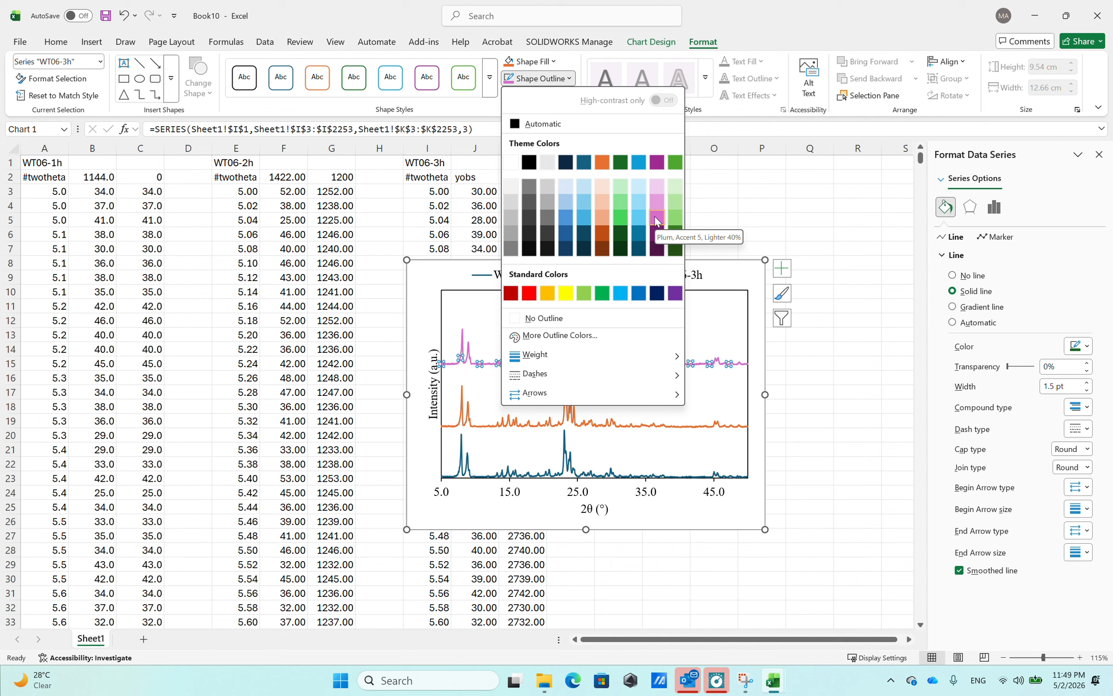
pyautogui.click(575, 339)
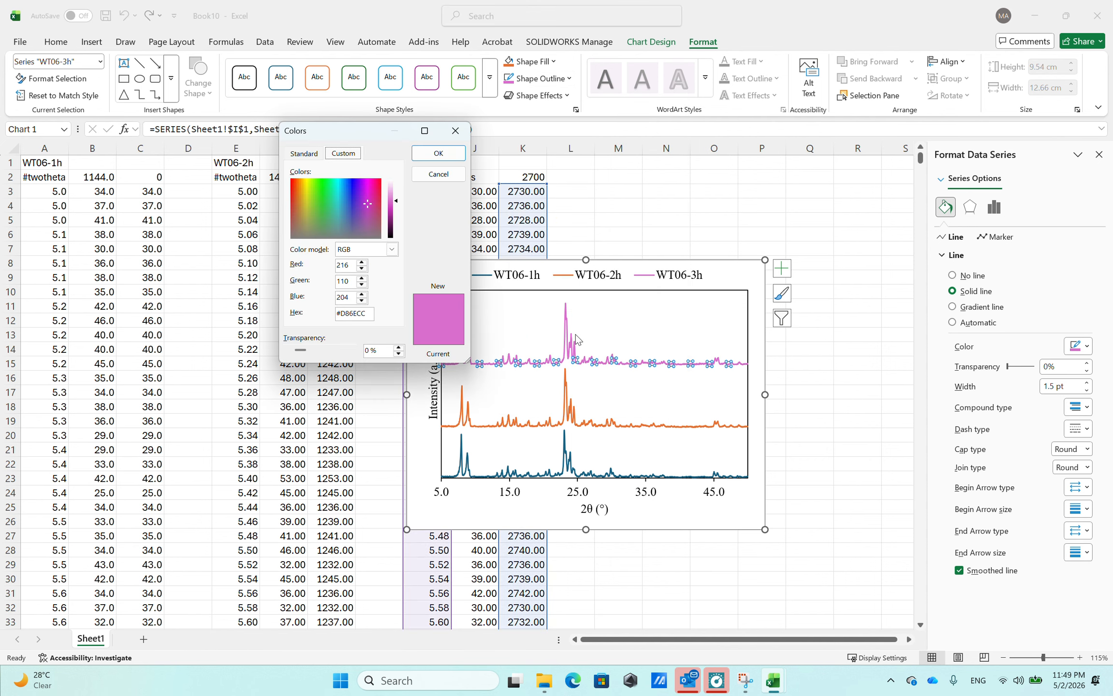
pyautogui.click(303, 153)
pyautogui.click(344, 192)
pyautogui.click(319, 214)
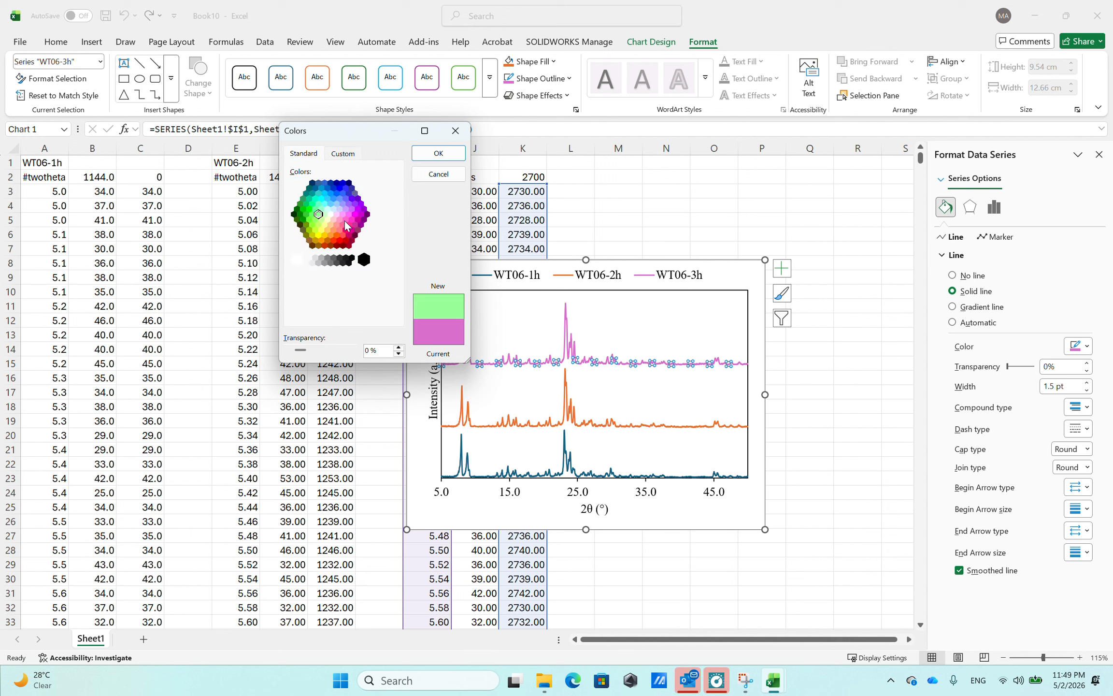
pyautogui.click(345, 220)
pyautogui.click(354, 223)
pyautogui.click(332, 213)
pyautogui.click(303, 210)
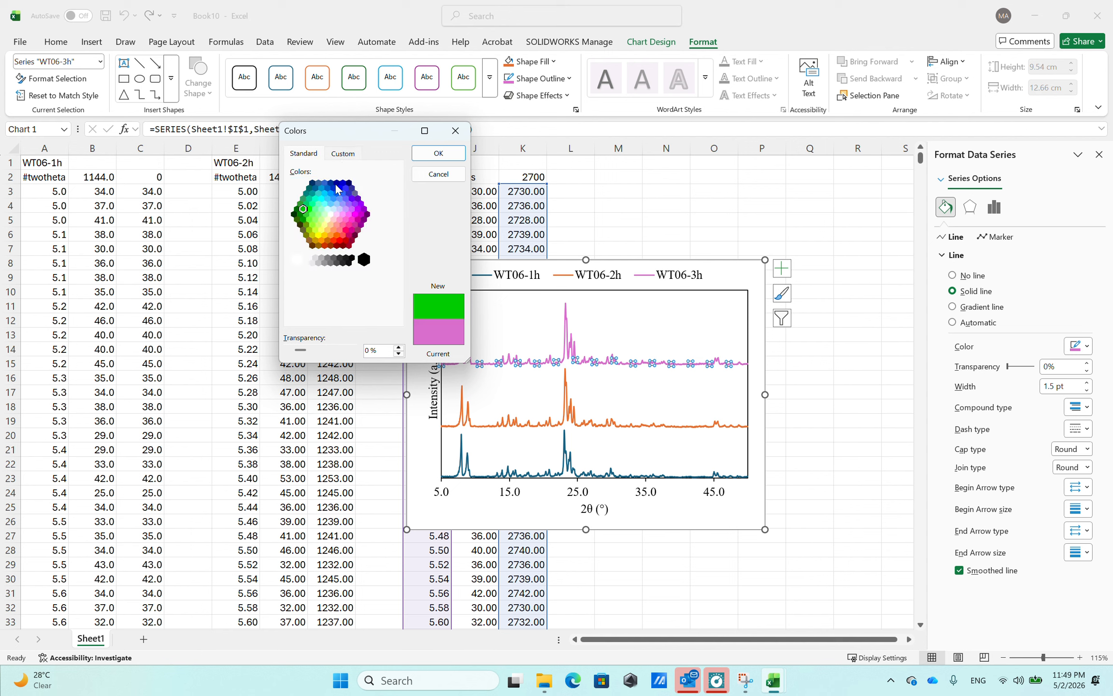
pyautogui.click(444, 154)
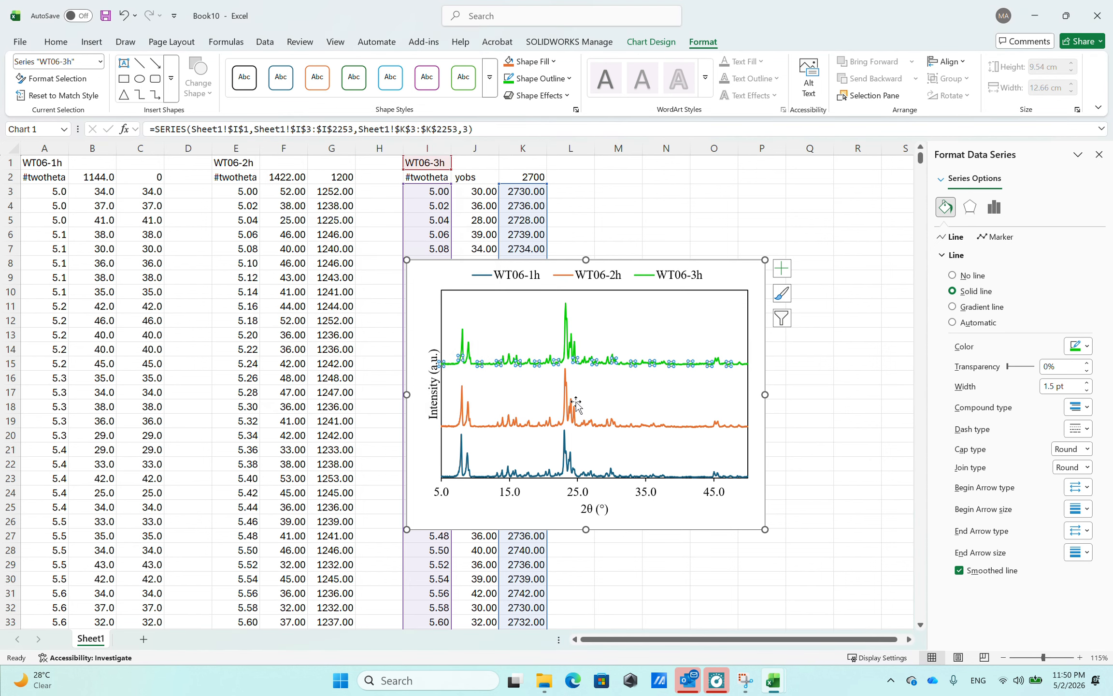
# Try 80% transparency on the WT06-3h curve and recolour it light orange.
pyautogui.click(553, 78)
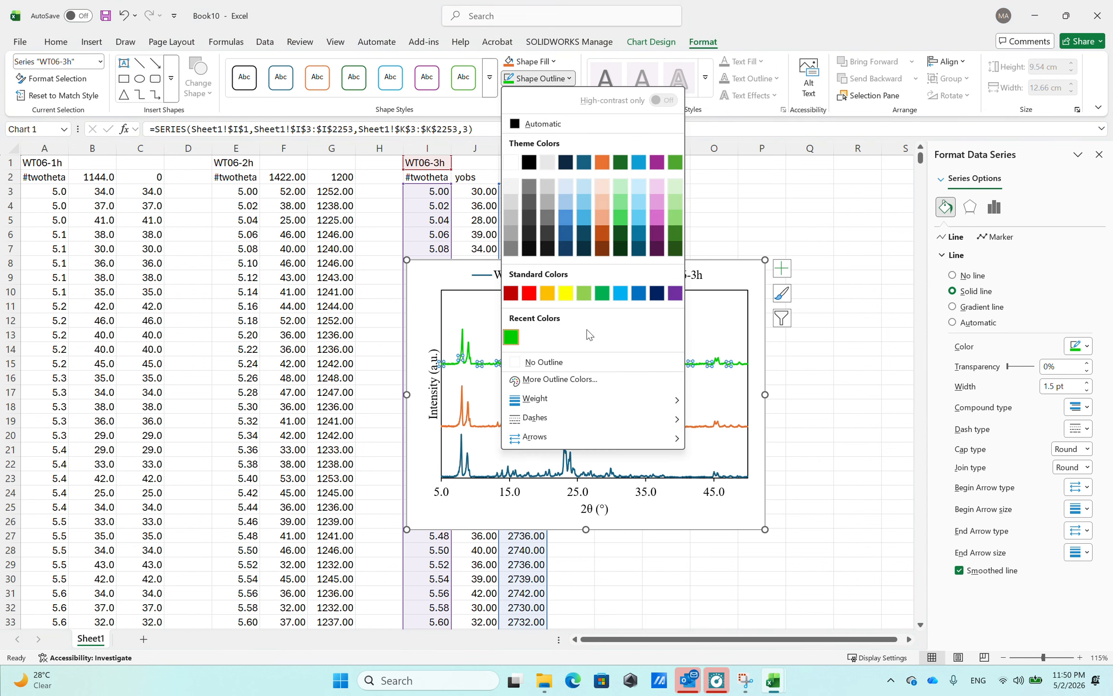
pyautogui.click(615, 381)
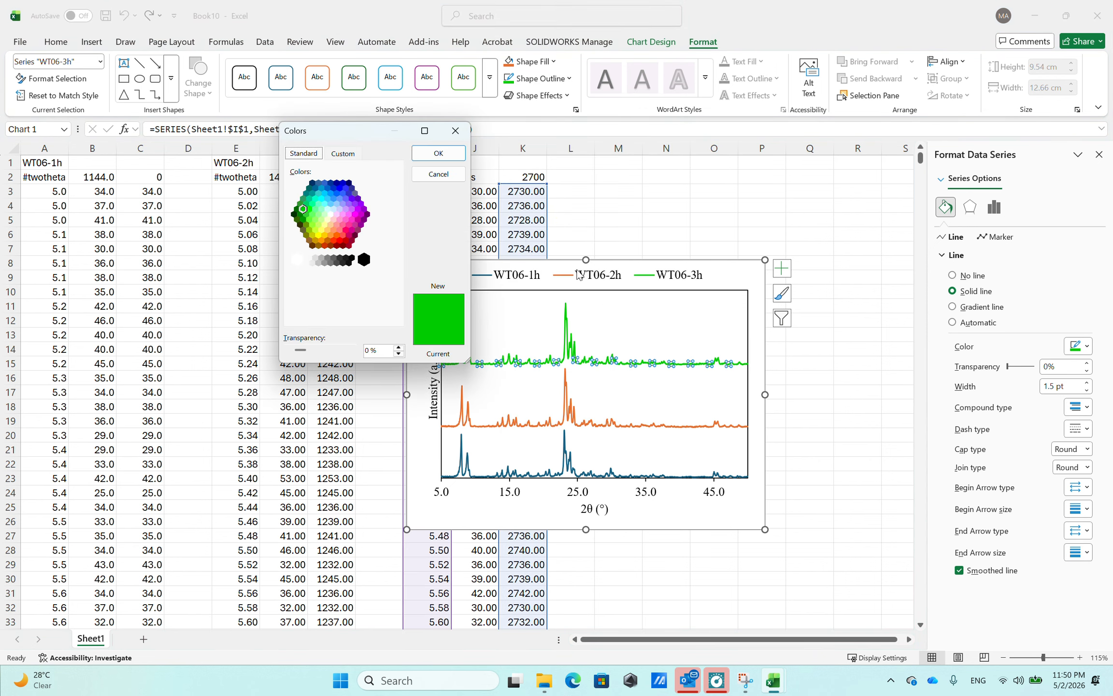
pyautogui.click(366, 350)
pyautogui.write('80')
pyautogui.press('Return')
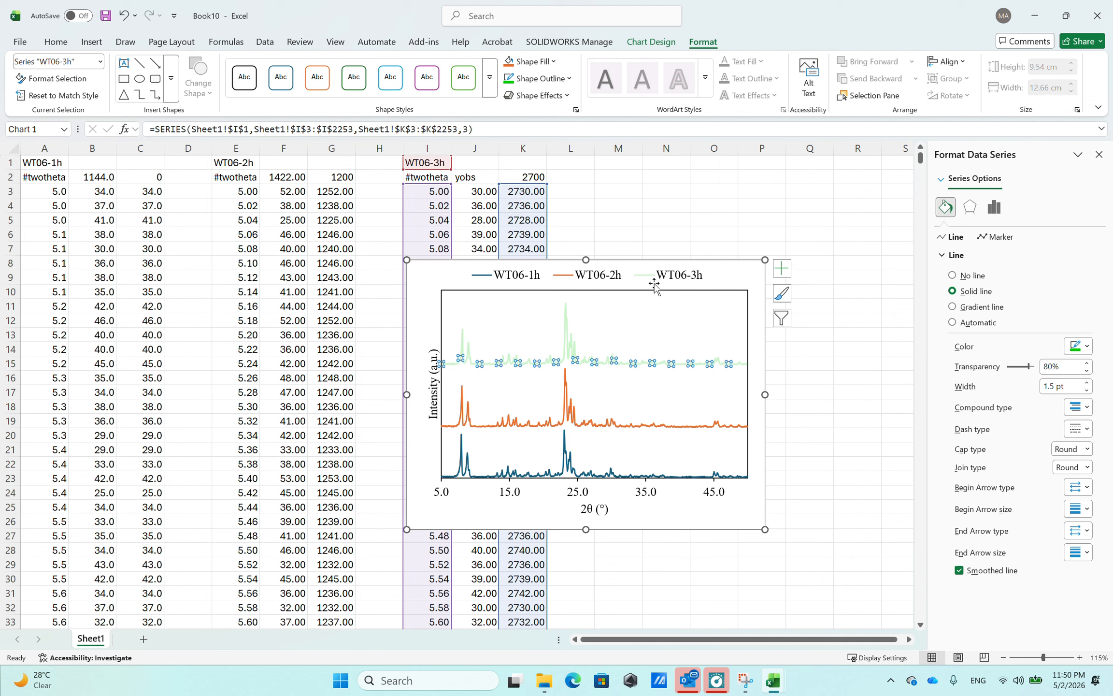
pyautogui.click(539, 78)
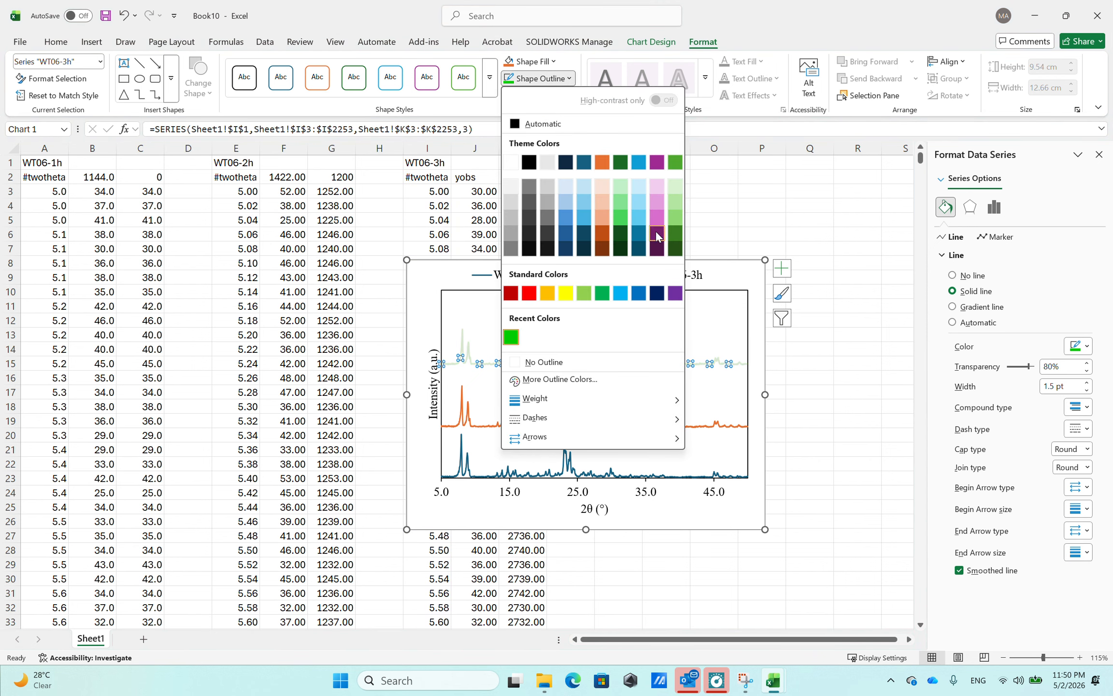
pyautogui.click(603, 209)
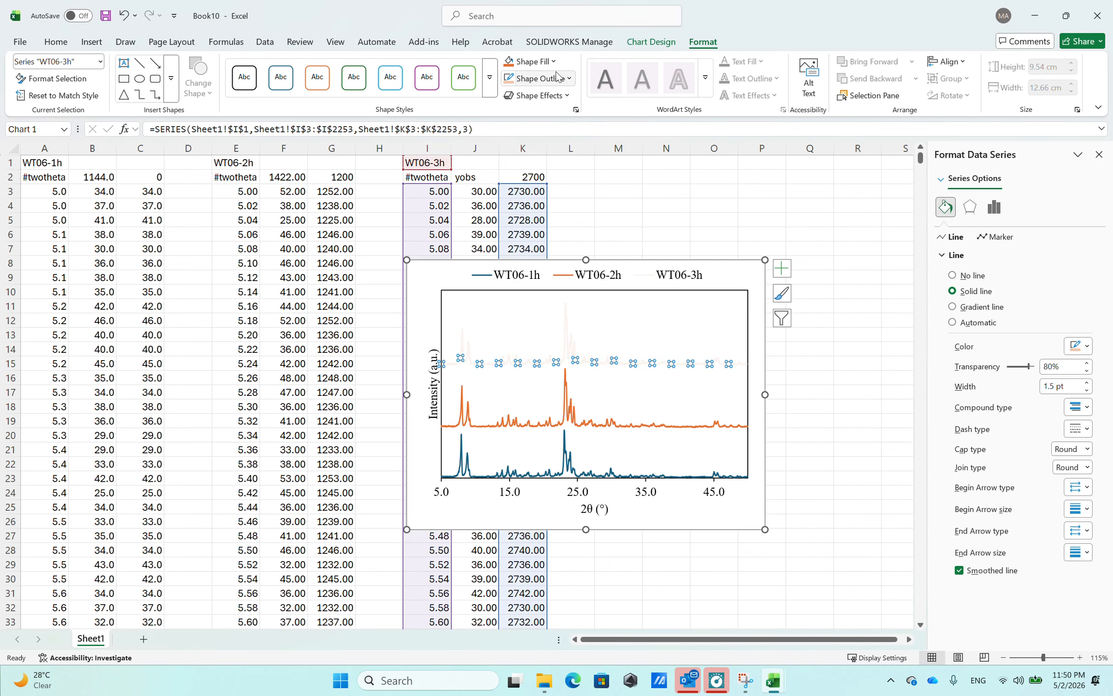
# Set the WT06-3h curve to 0% transparency and a bright sky blue from the standard colours of the Colors dialog.
pyautogui.click(547, 87)
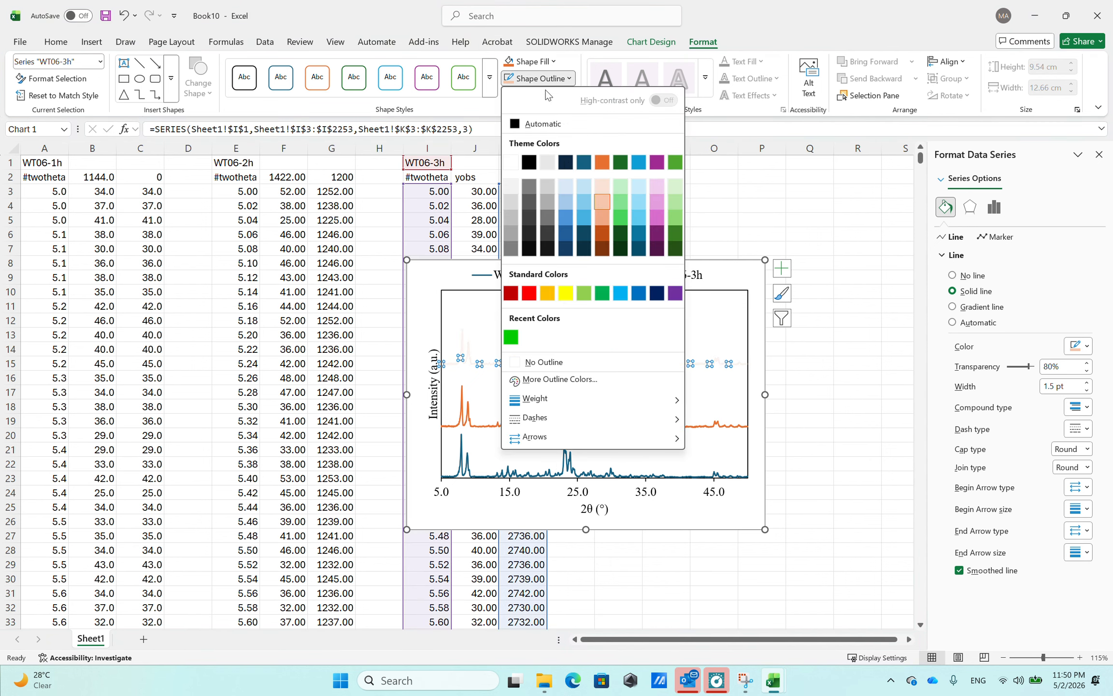
pyautogui.click(603, 389)
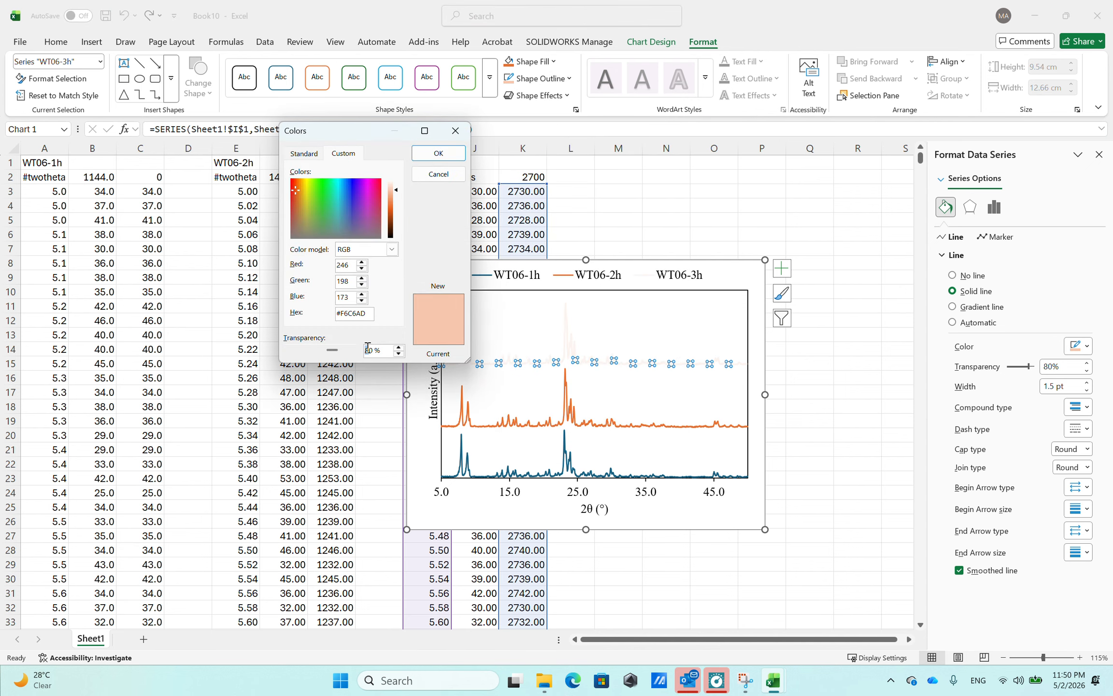
pyautogui.moveTo(368, 348); pyautogui.dragTo(330, 351)
pyautogui.press('BackSpace')
pyautogui.click(308, 157)
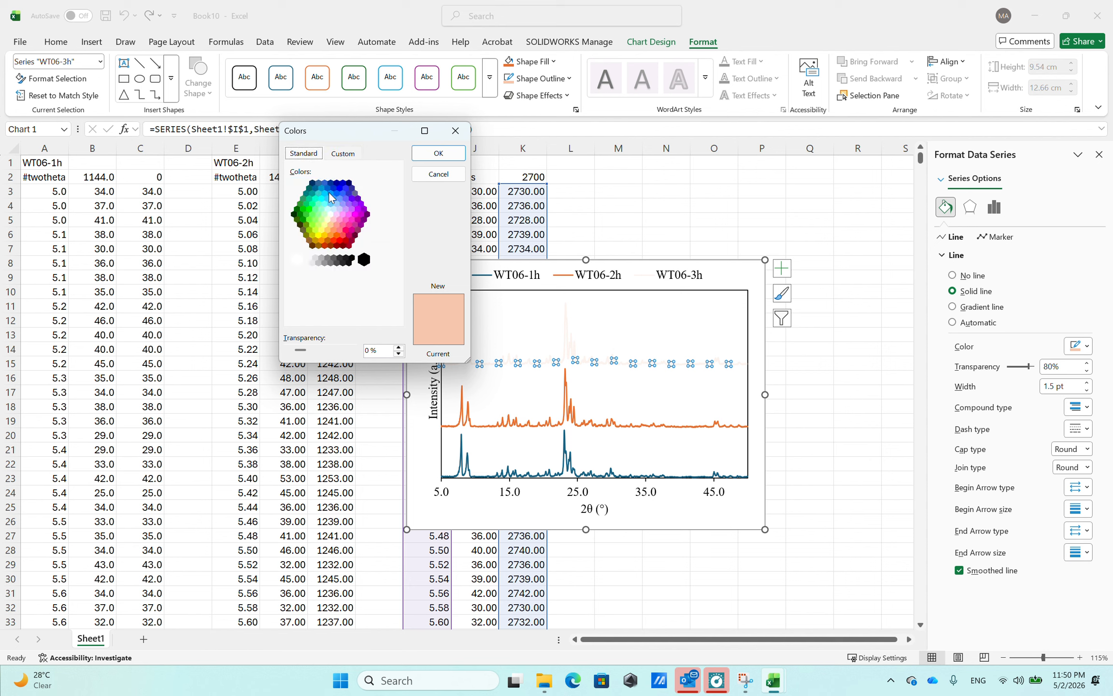
pyautogui.click(329, 192)
pyautogui.click(438, 153)
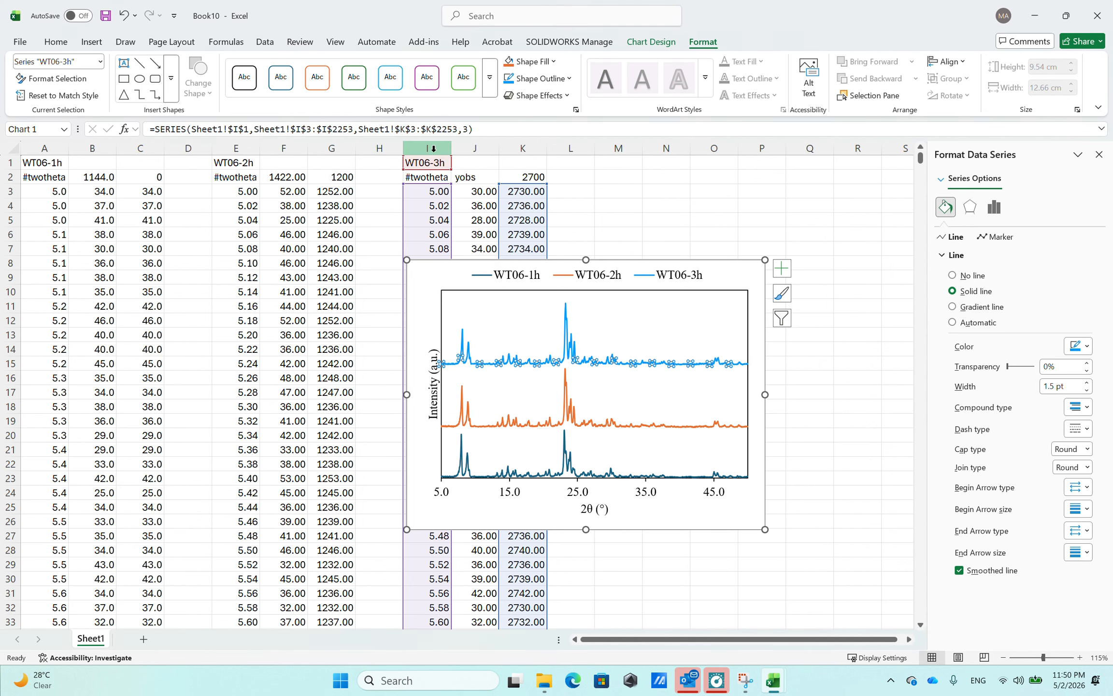
# Stretch the chart's plot area slightly downward by its lower edge.
pyautogui.click(710, 208)
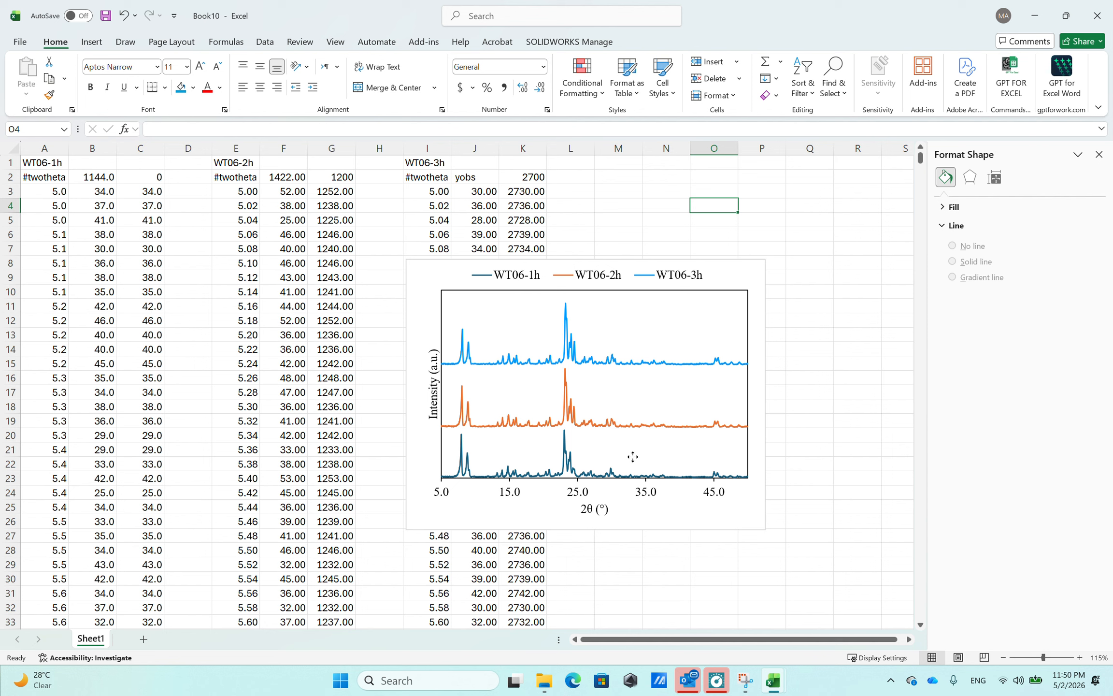
pyautogui.click(590, 476)
pyautogui.moveTo(591, 488); pyautogui.dragTo(590, 490)
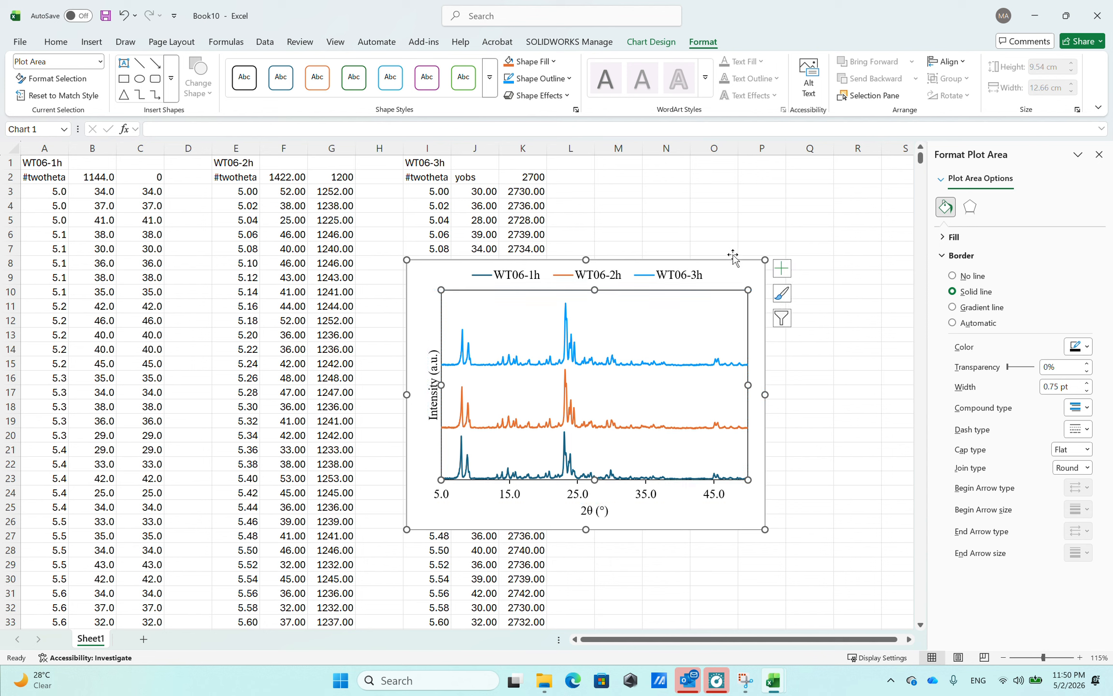